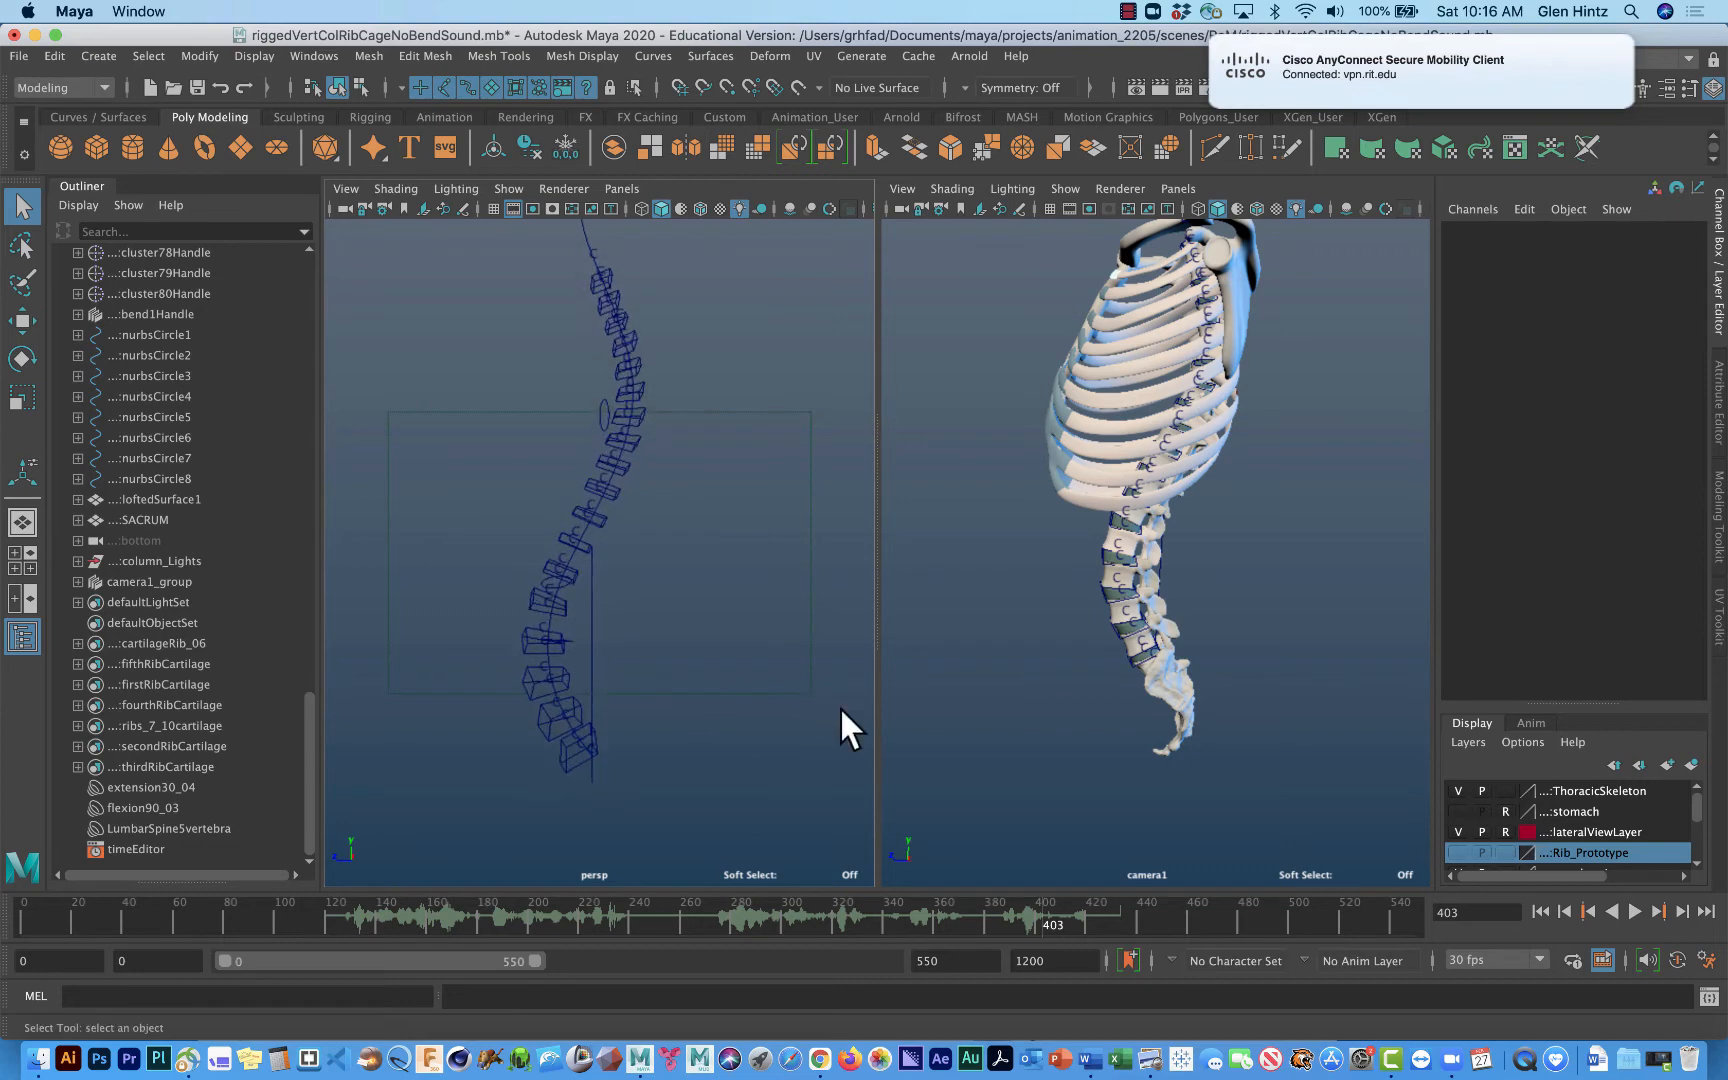
Step: Select the IK spline curve running through the spine and turn on NURBS CV display in the persp view
mouse_move(841, 725)
alt+middle_down()
mouse_move(822, 690)
mouse_move(860, 710)
alt+middle_up()
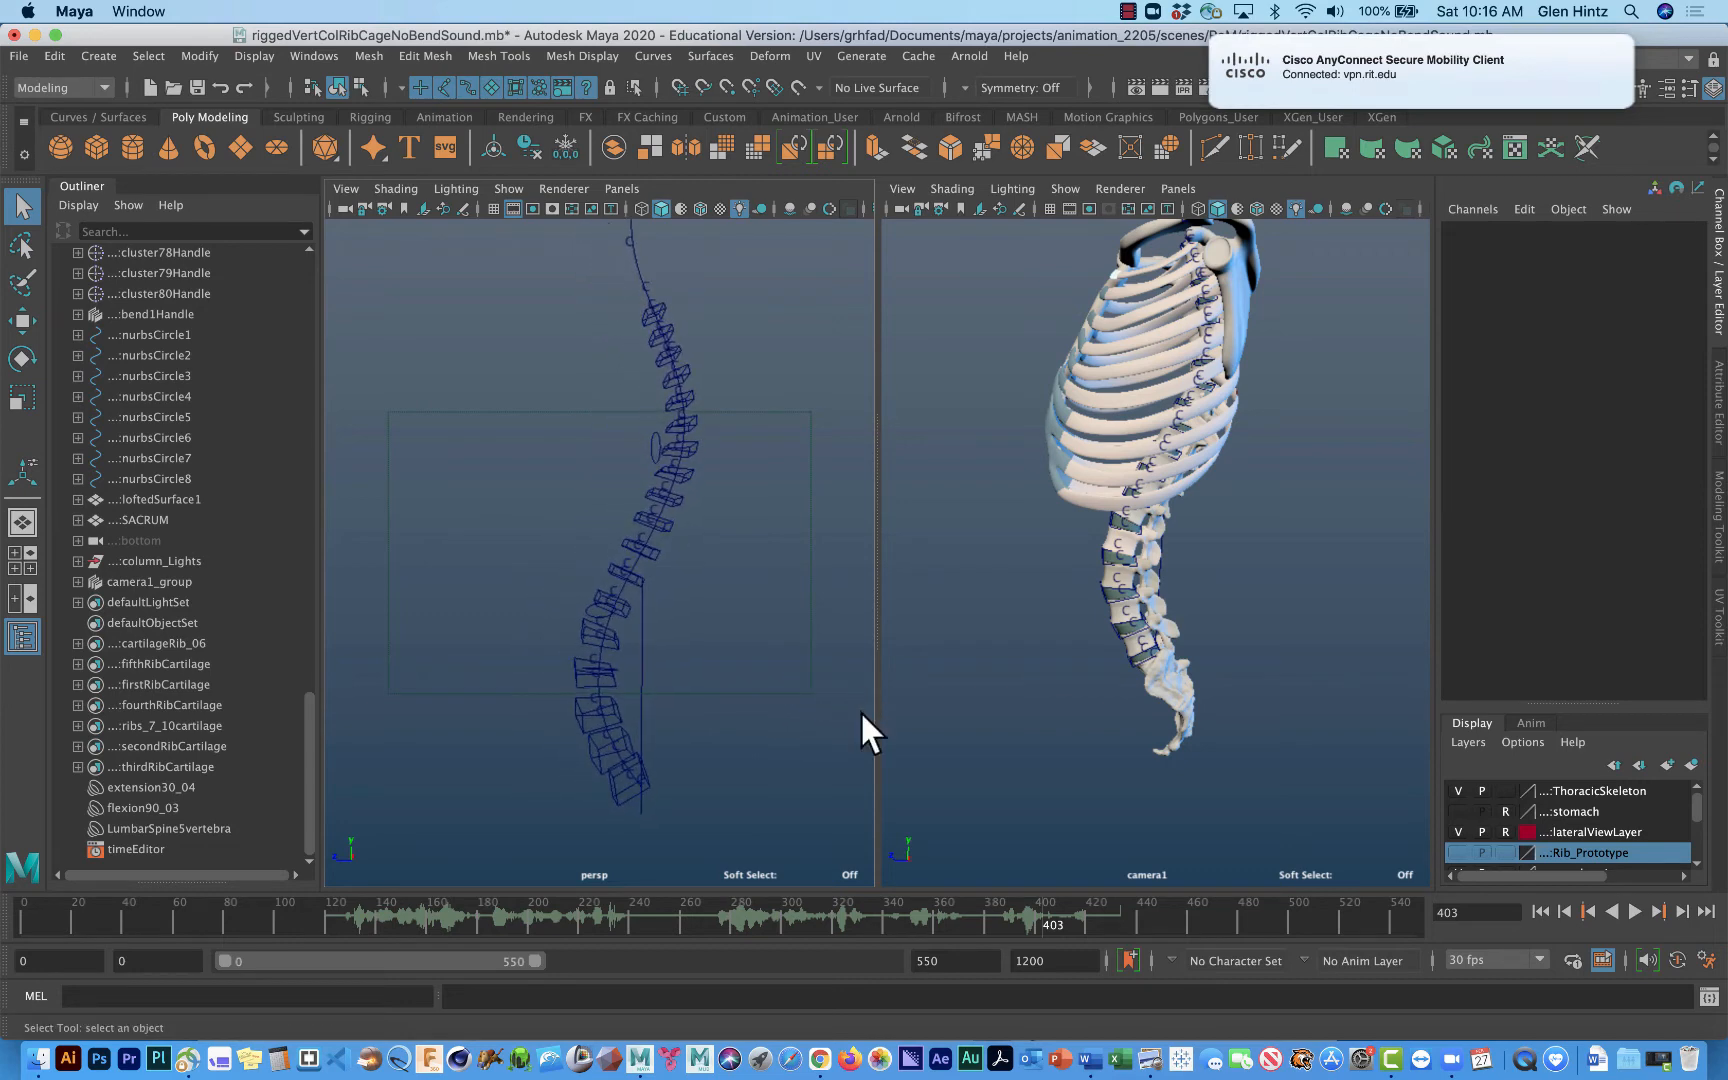
click(602, 662)
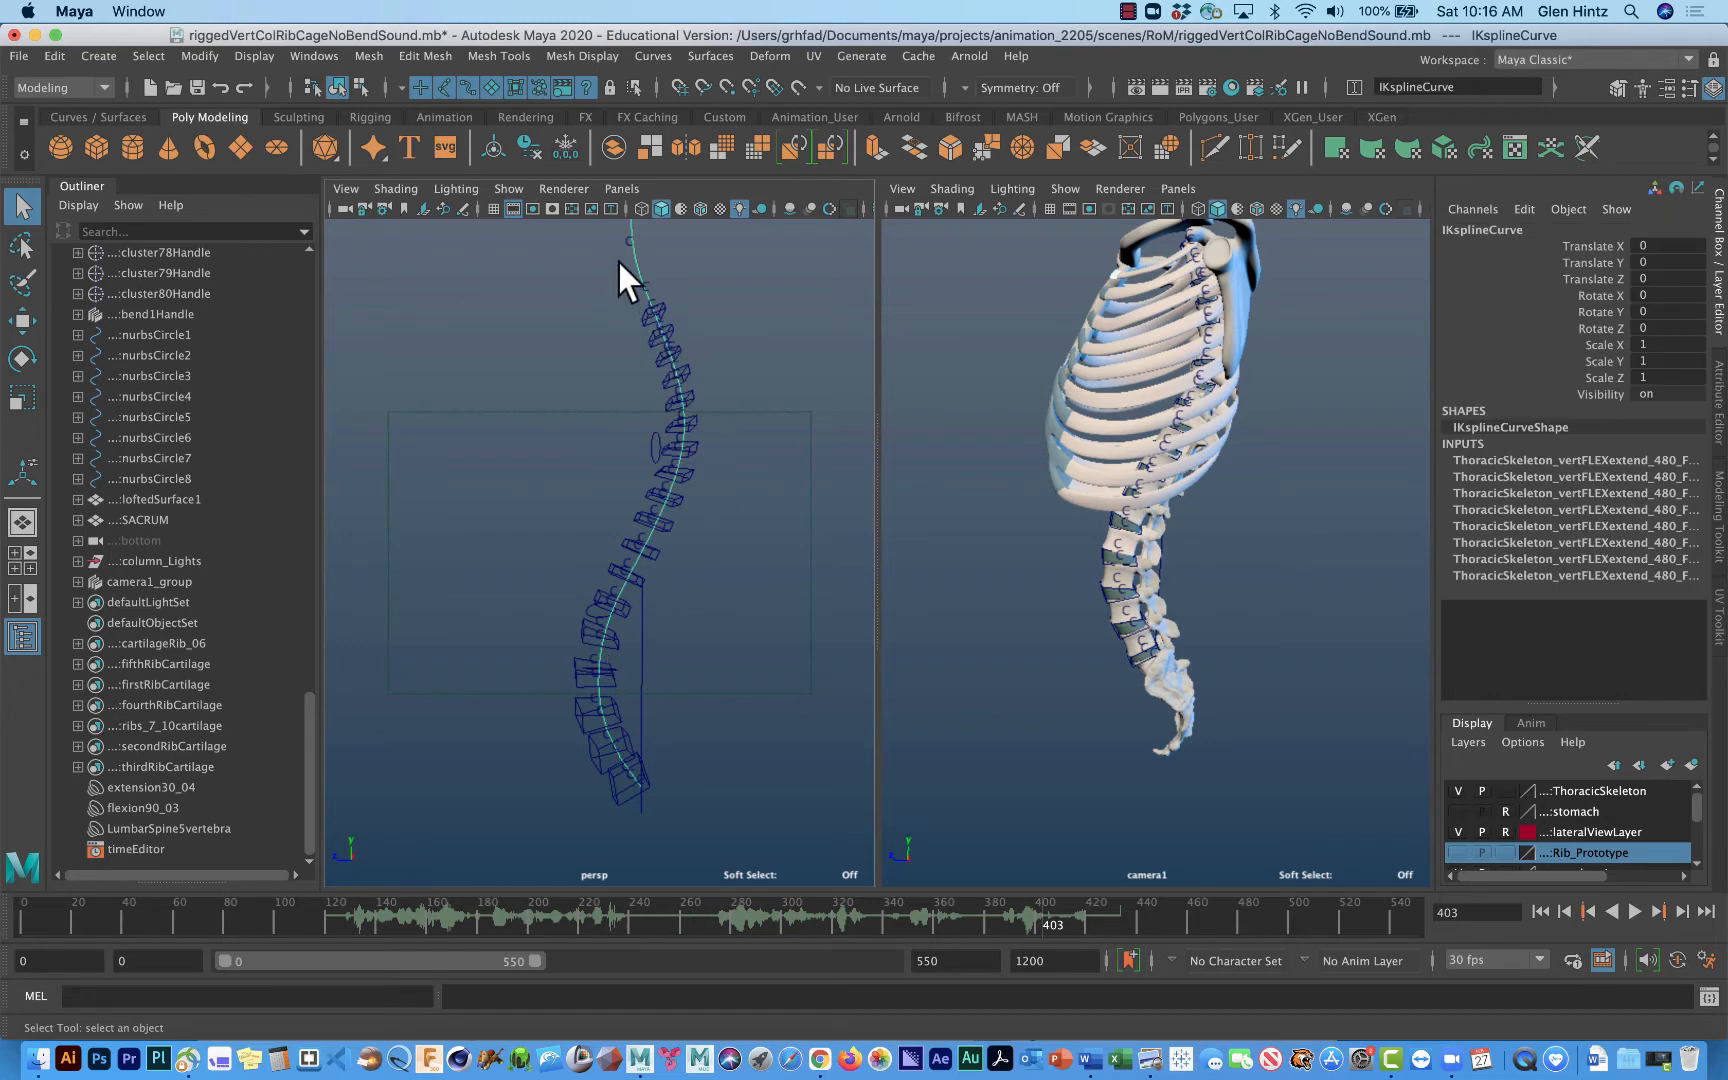
mouse_move(774, 473)
alt+middle_down()
mouse_move(779, 552)
mouse_move(787, 479)
alt+middle_up()
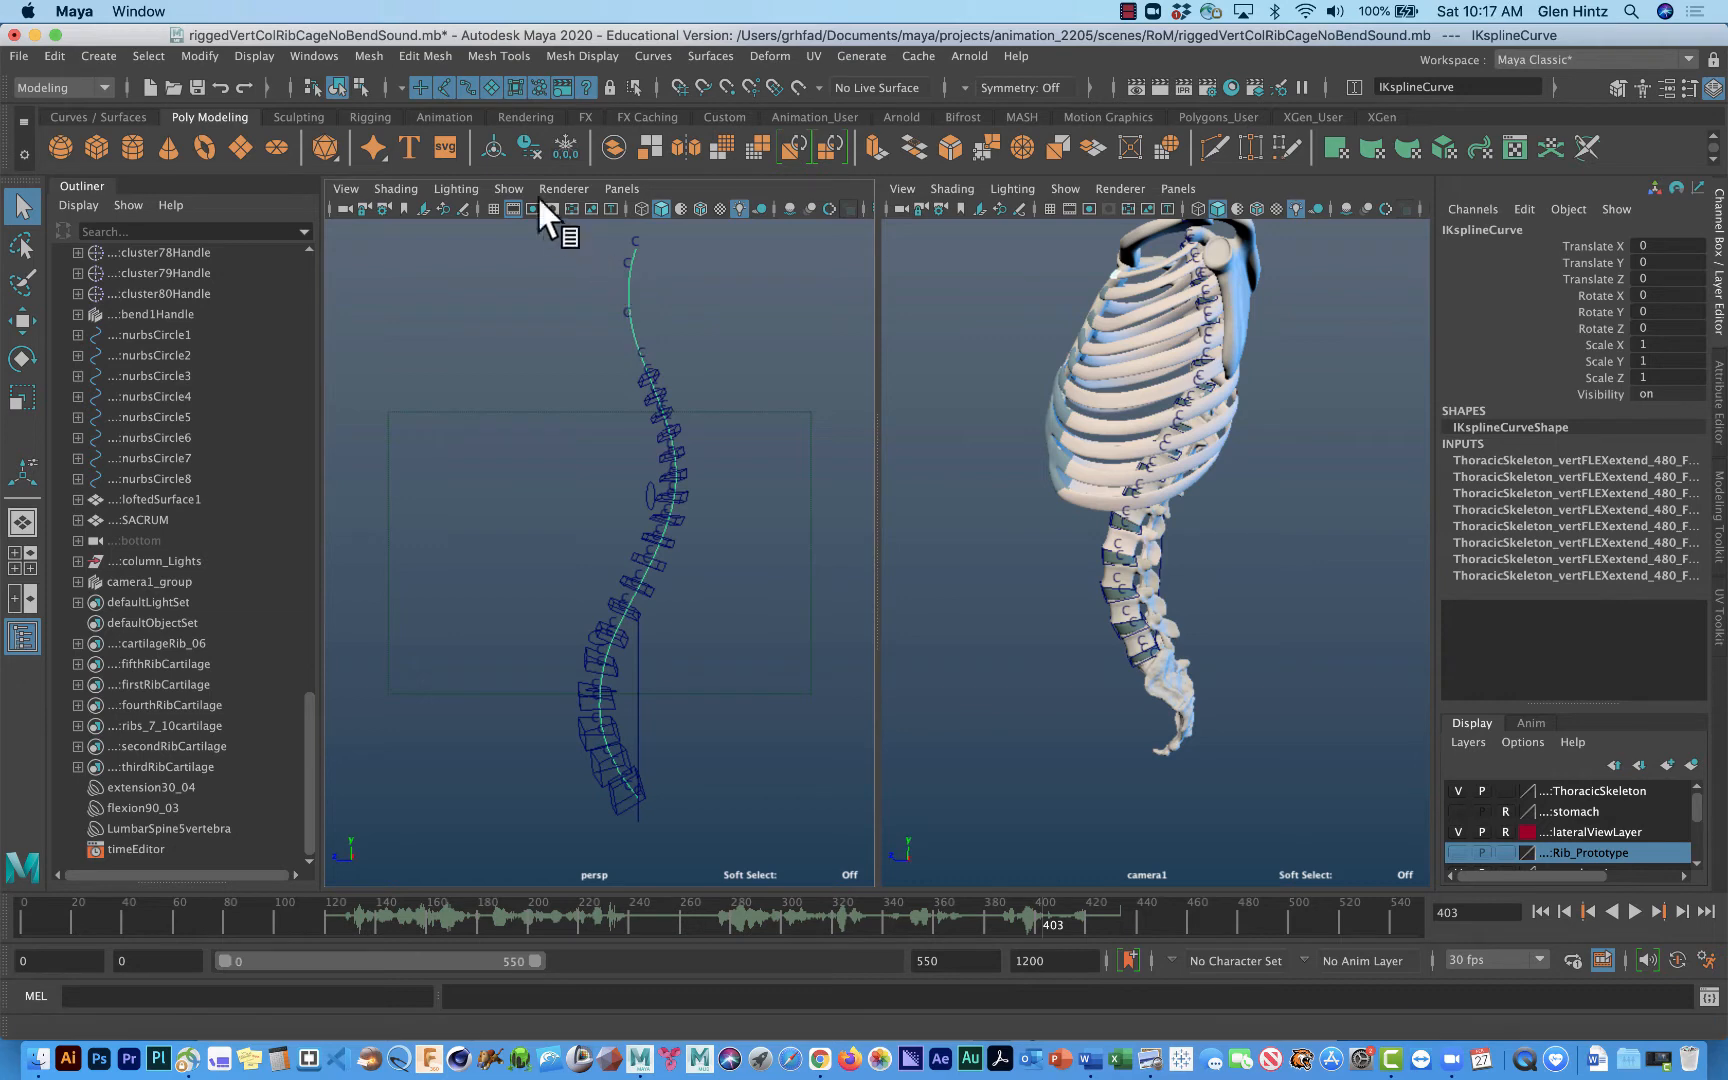
click(508, 189)
click(561, 274)
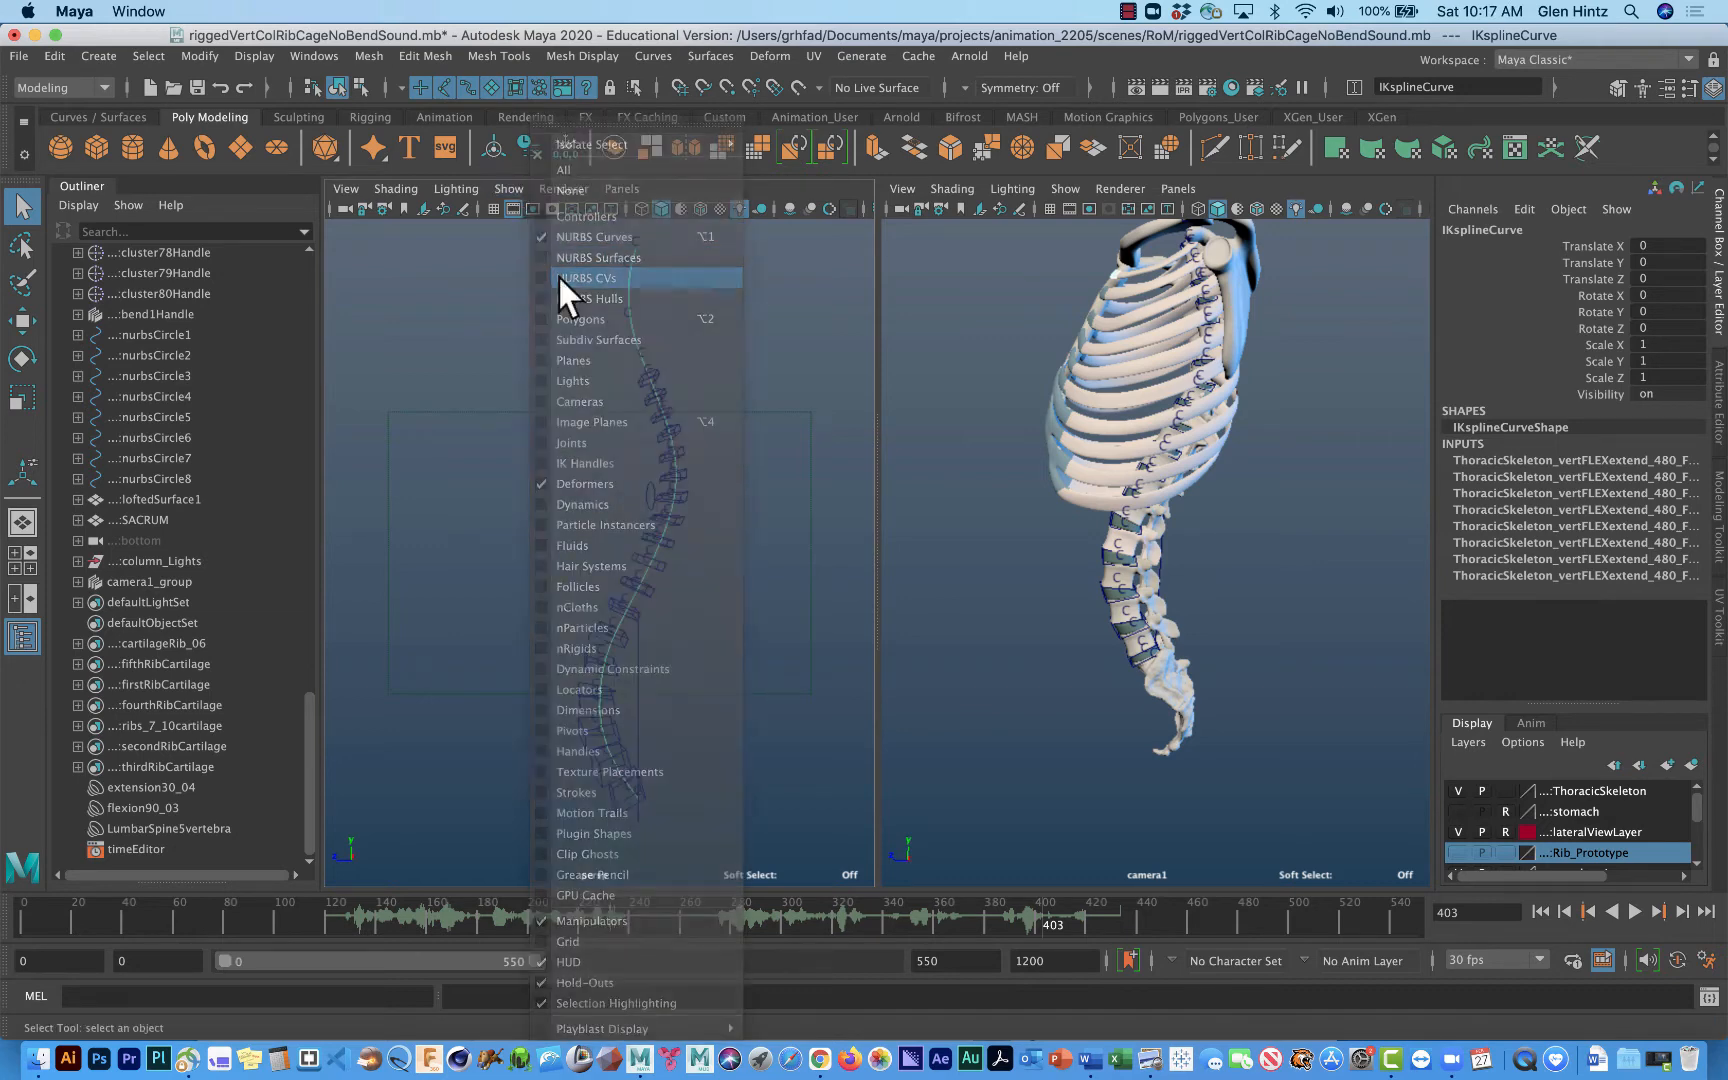
Step: Put the IK spline curve into control vertex mode and hide deformers in the persp view
right_drag(626, 281, 554, 272)
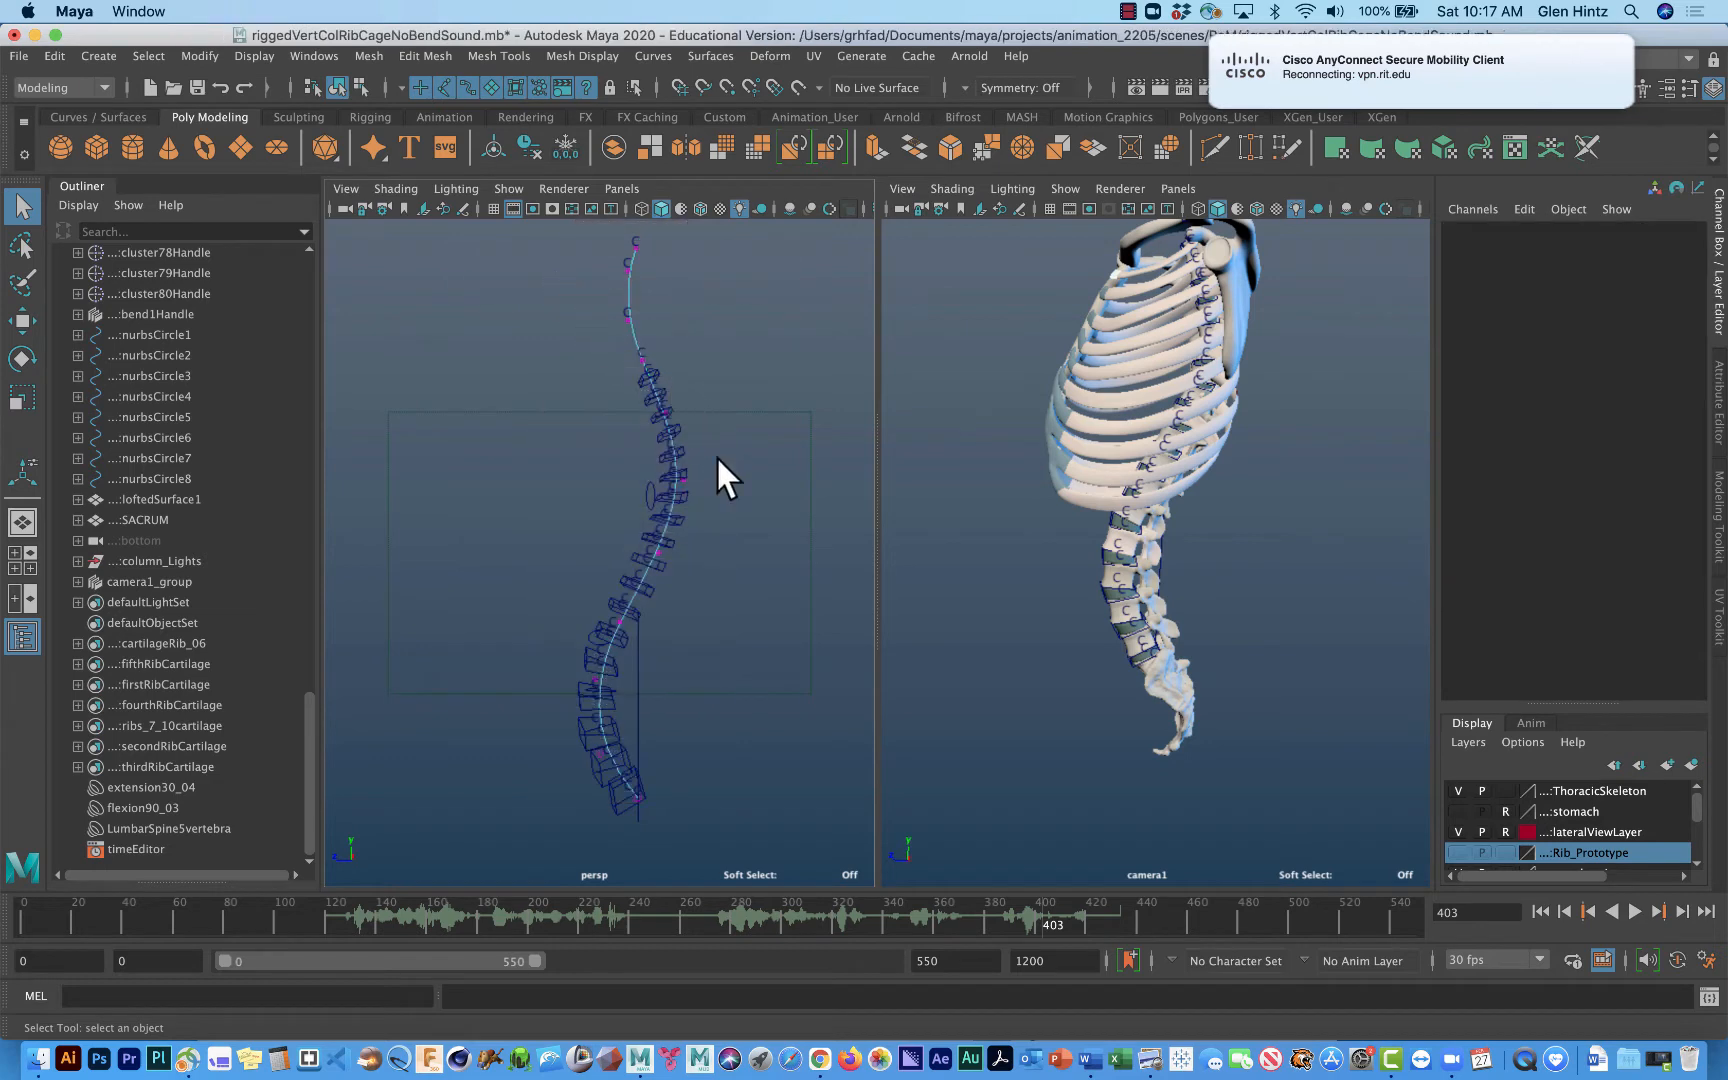
click(621, 619)
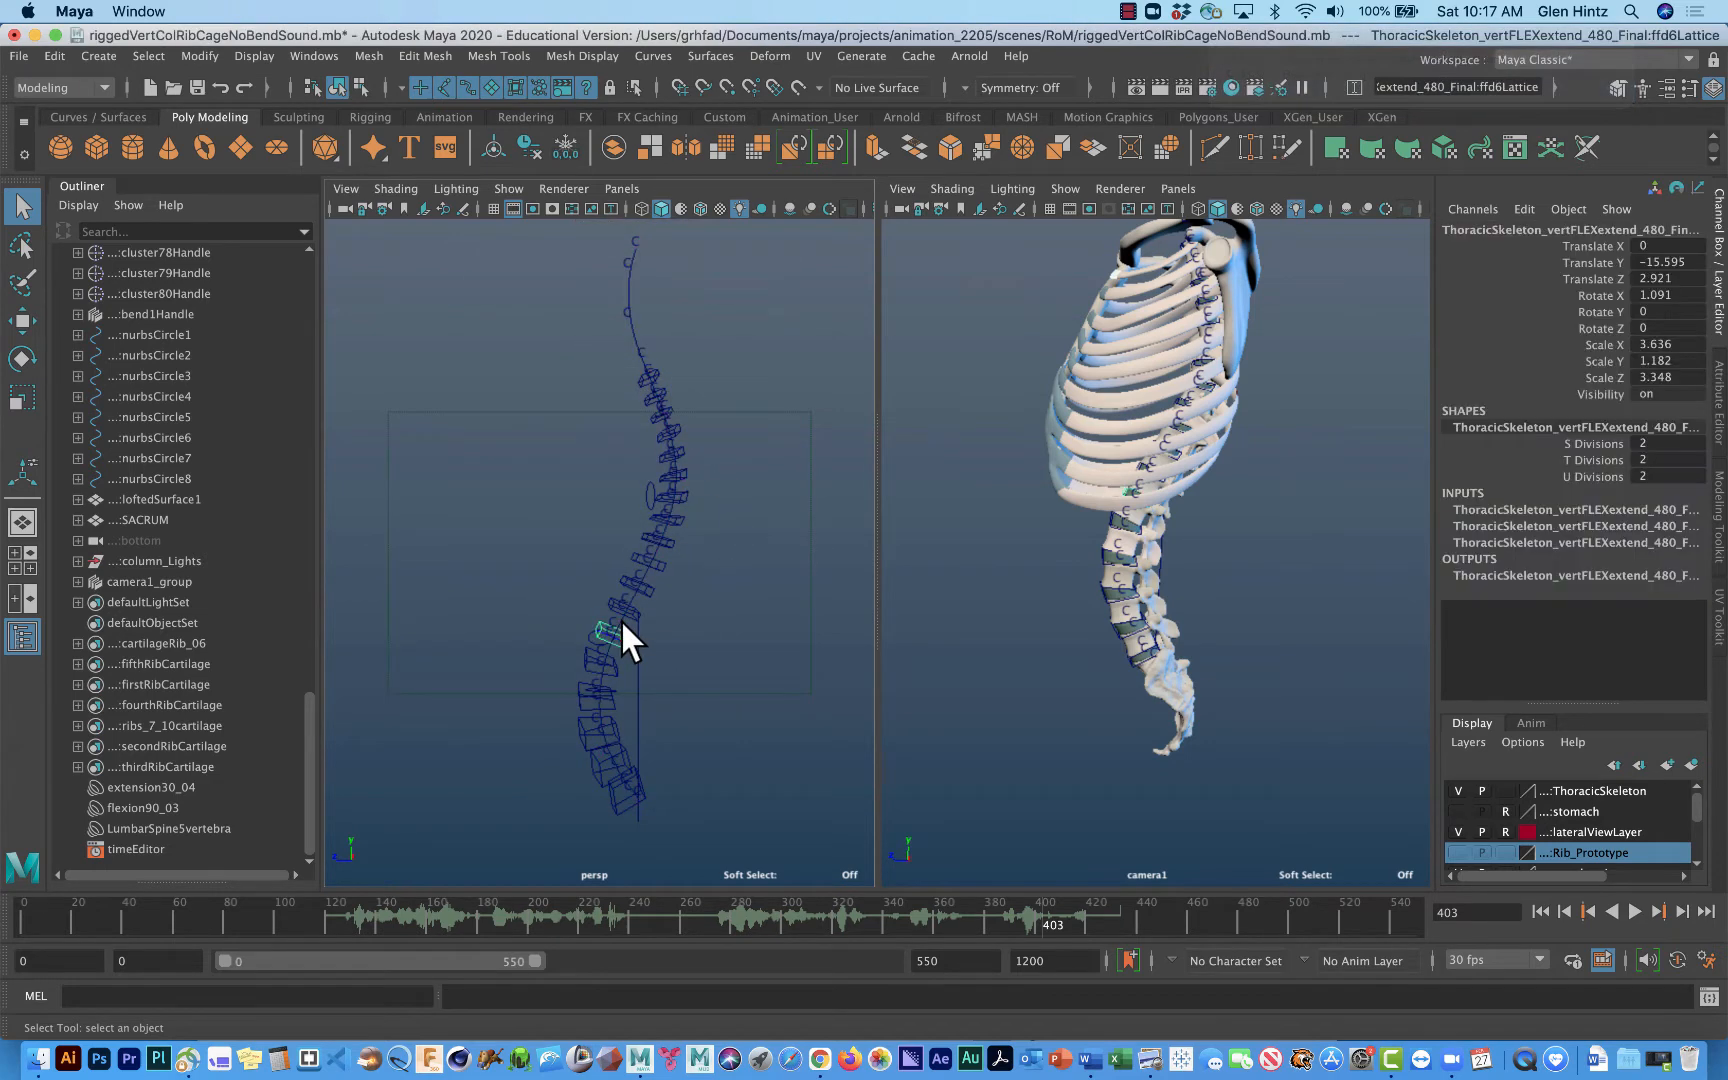
click(632, 323)
right_drag(632, 323, 554, 316)
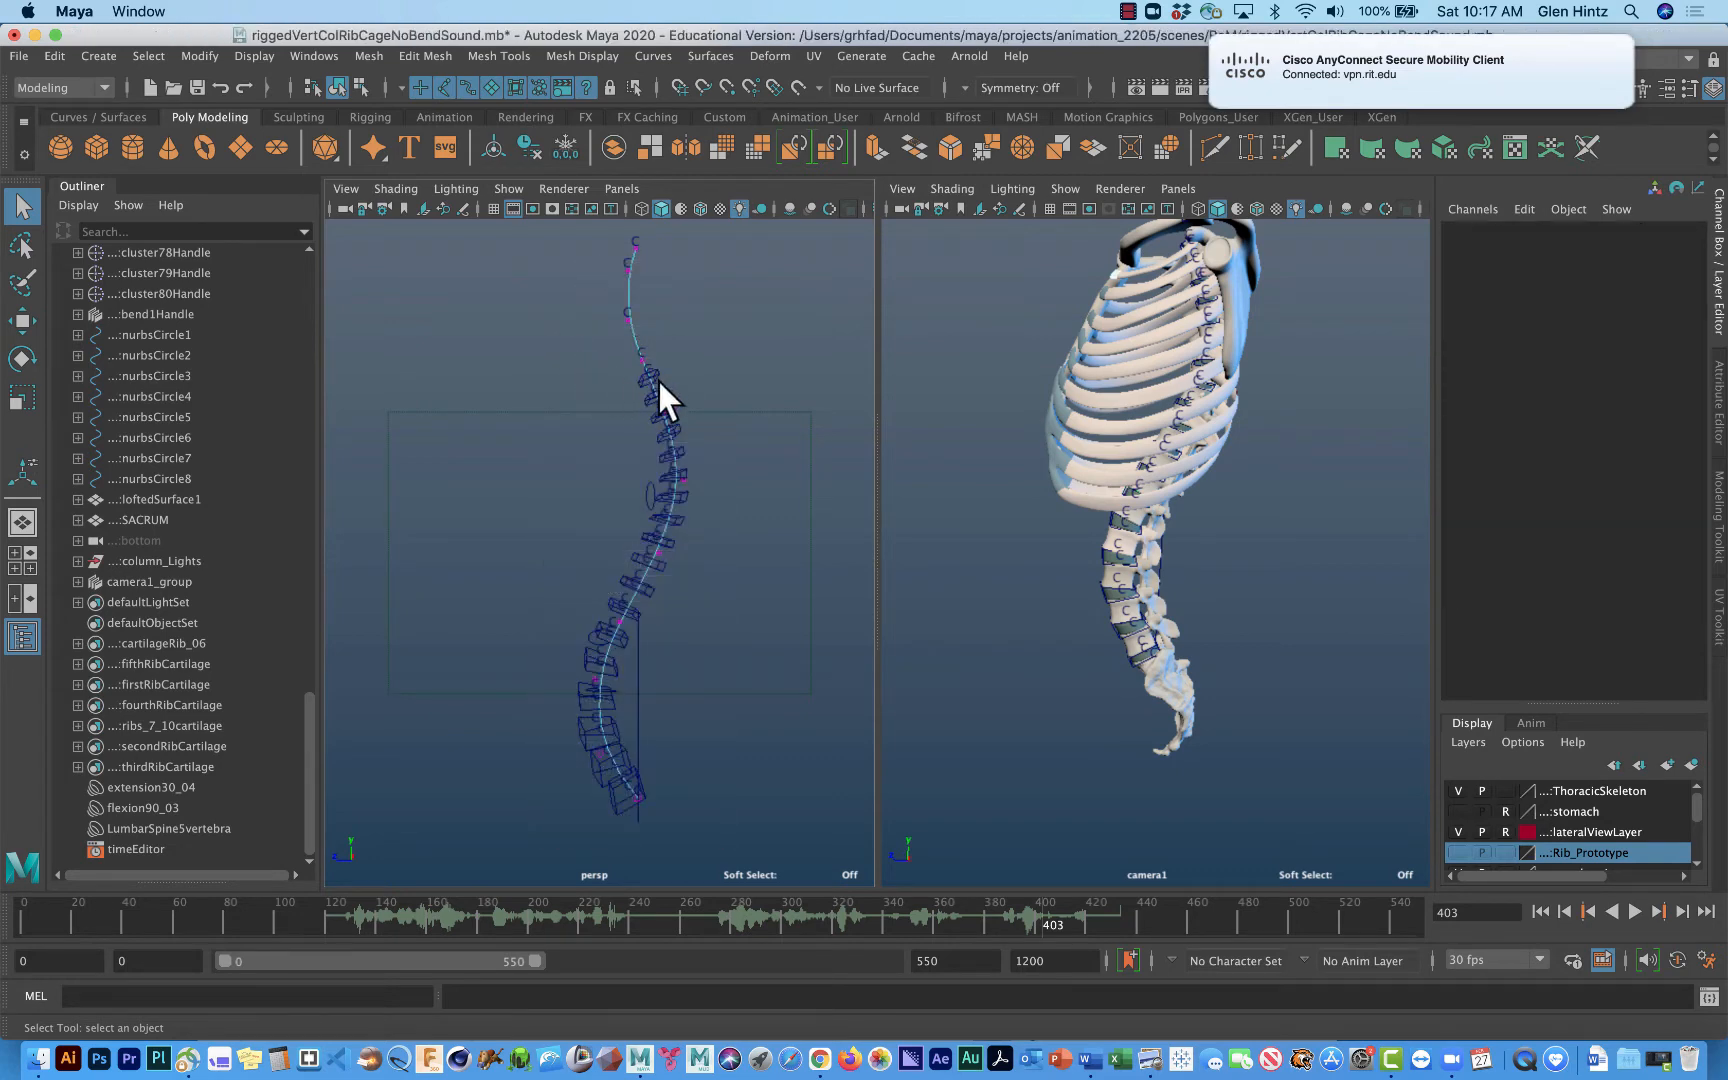
click(510, 187)
click(575, 480)
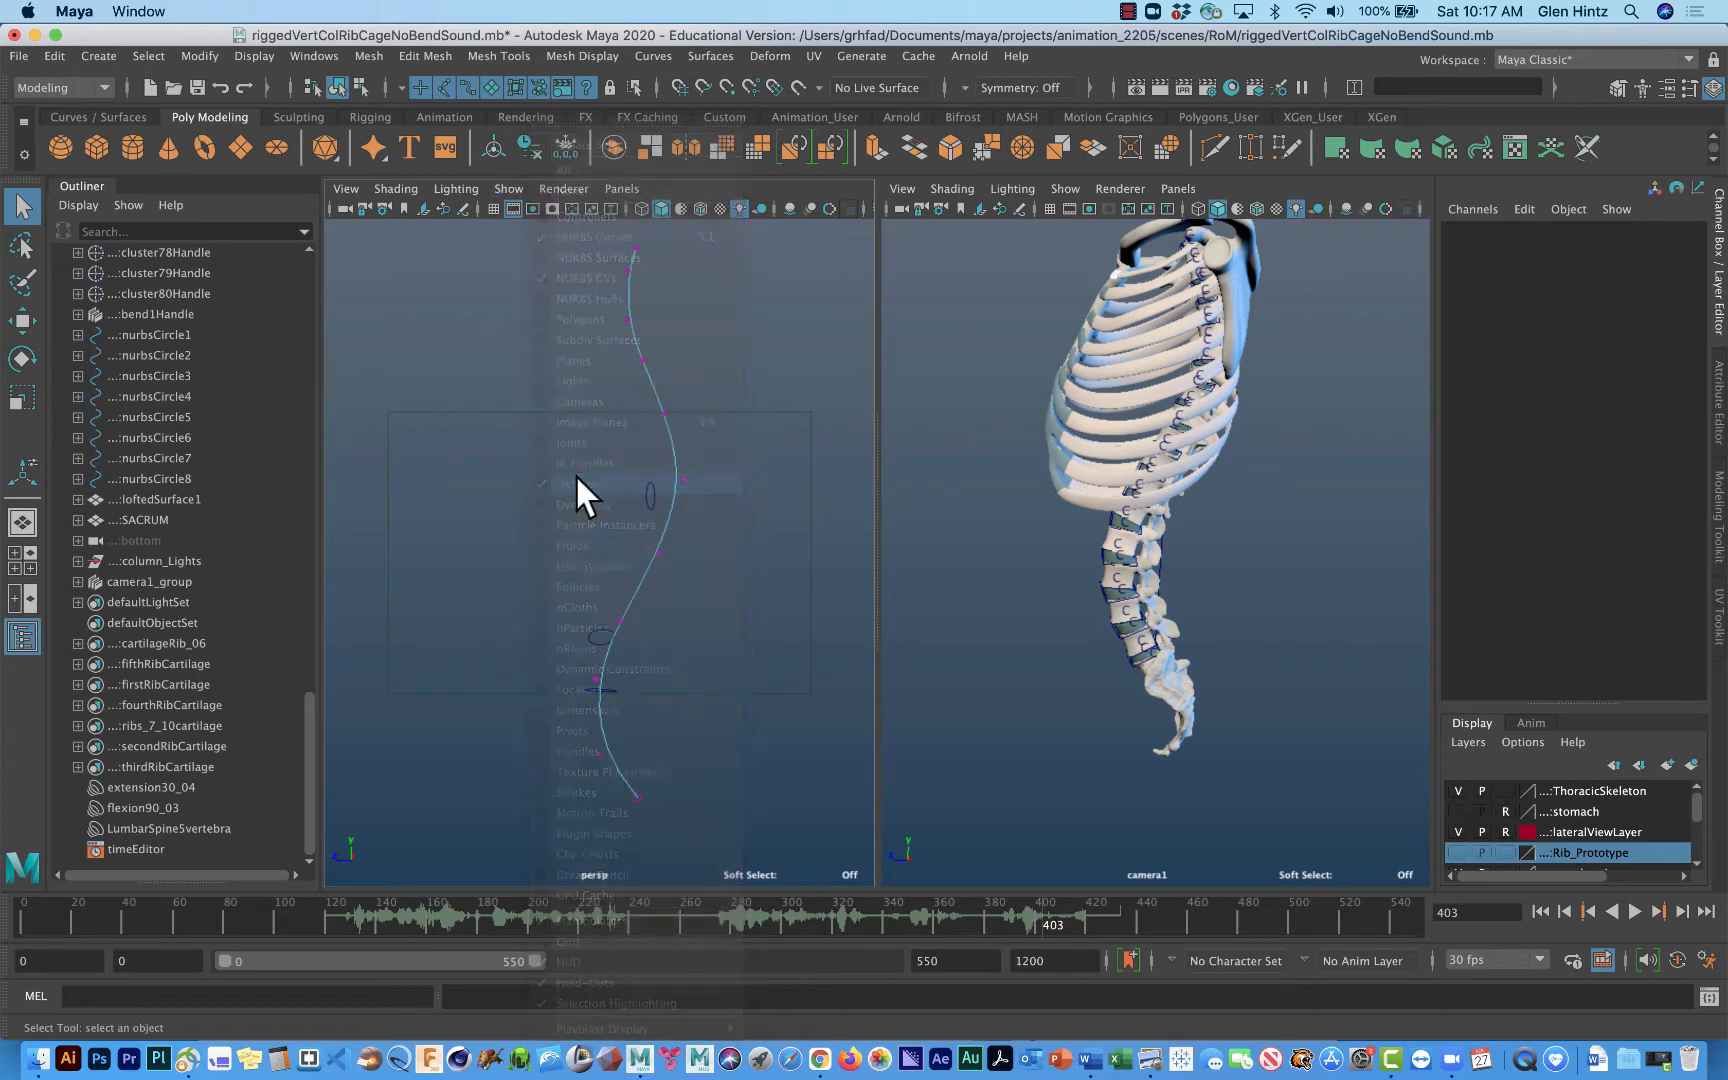
Step: Try moving control vertex cv[4] of the IK spline curve forward to bend the spine, and undo the move
click(658, 550)
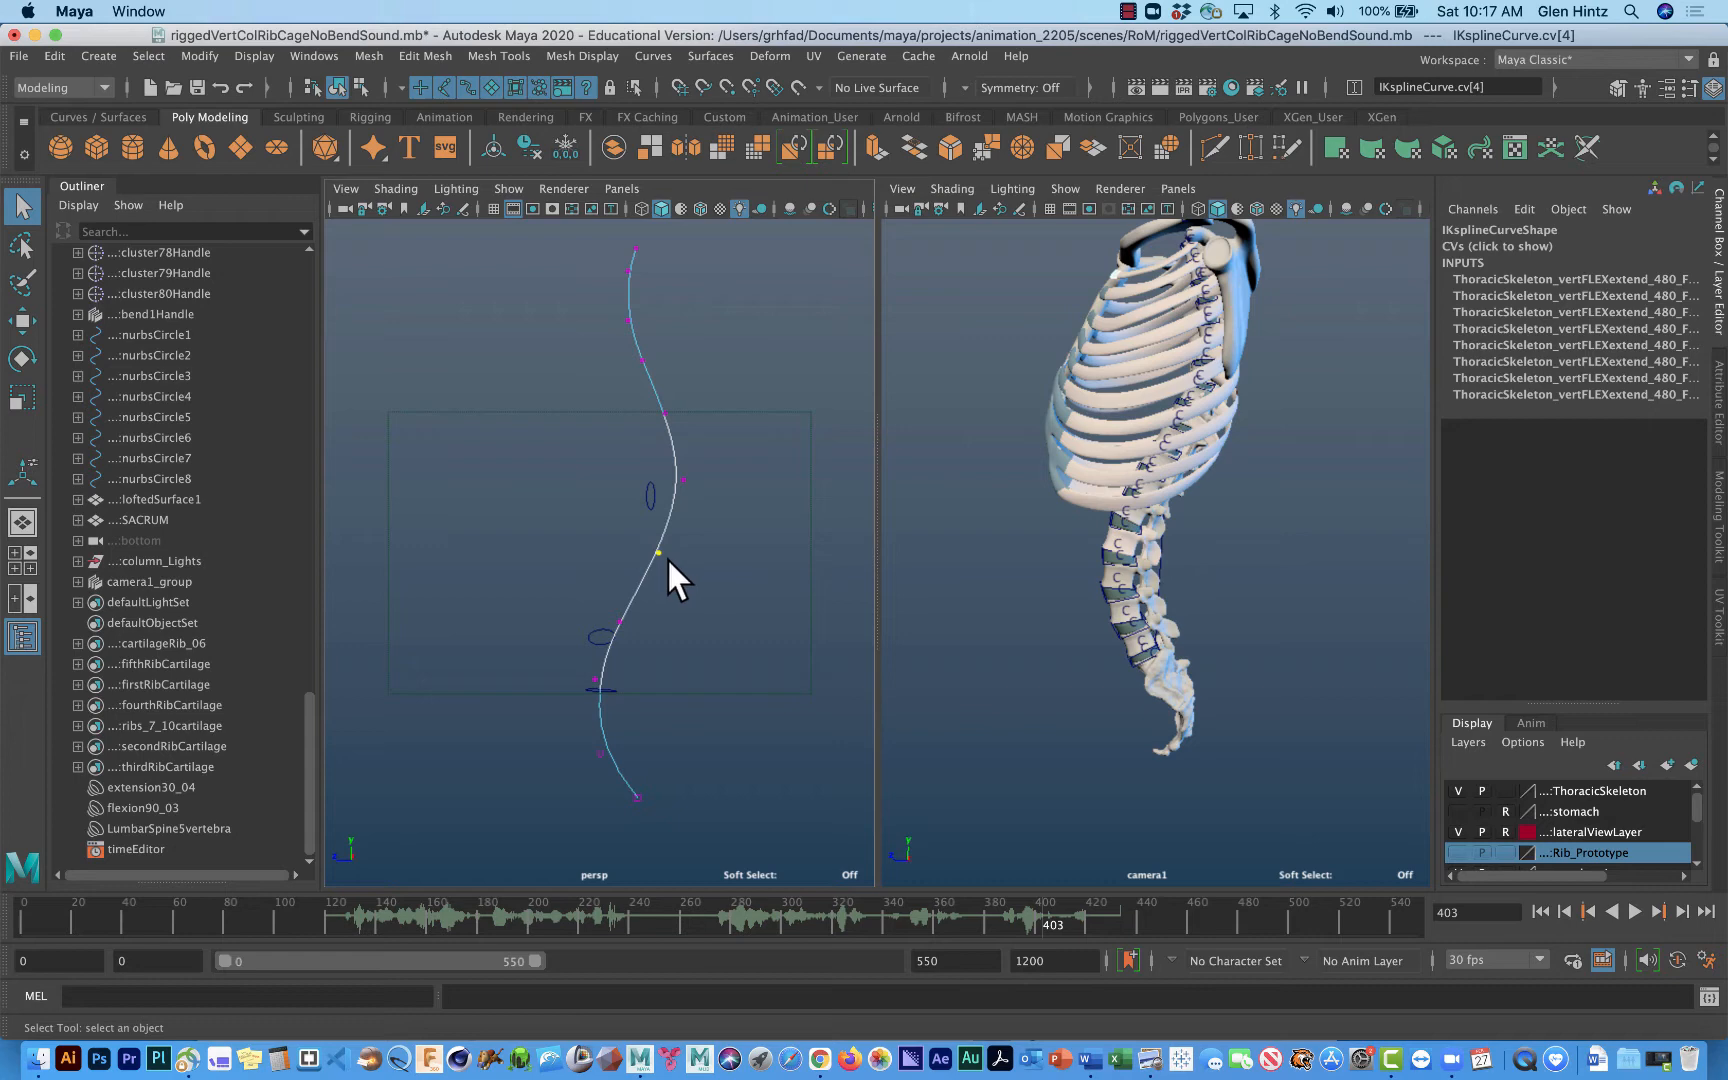
key(w)
middle_drag(572, 510, 494, 478)
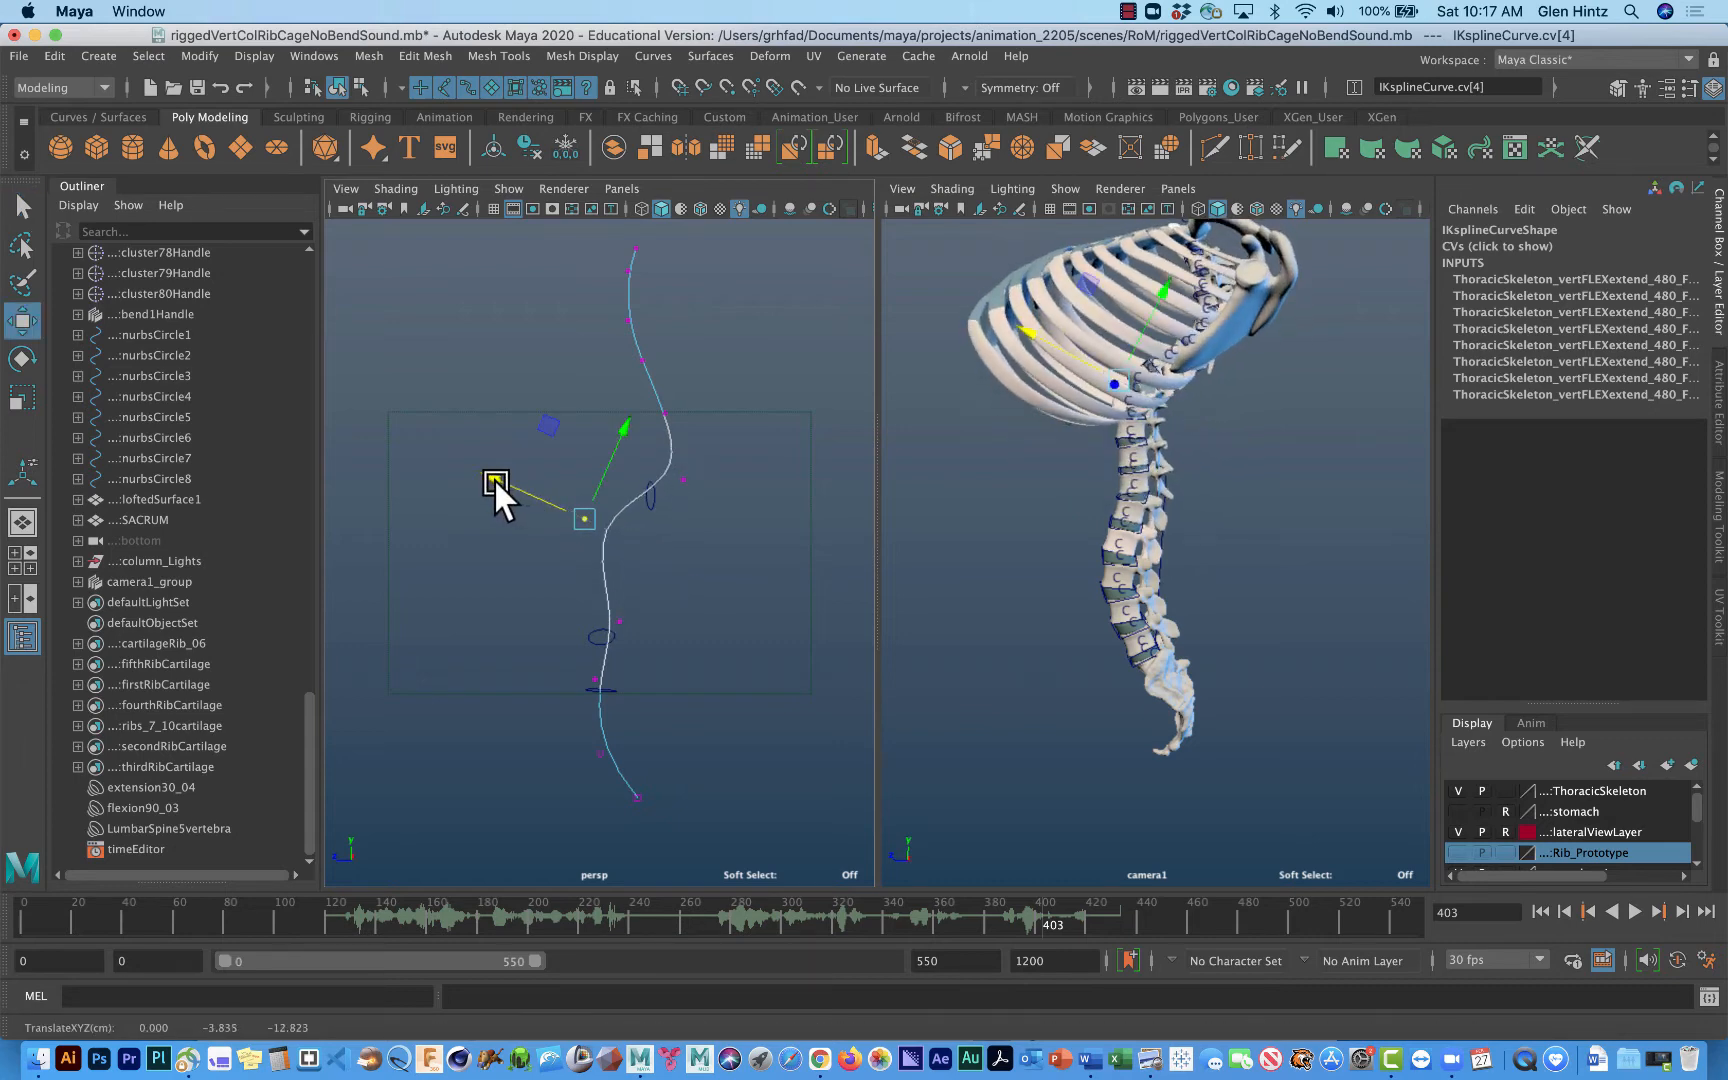
key(z)
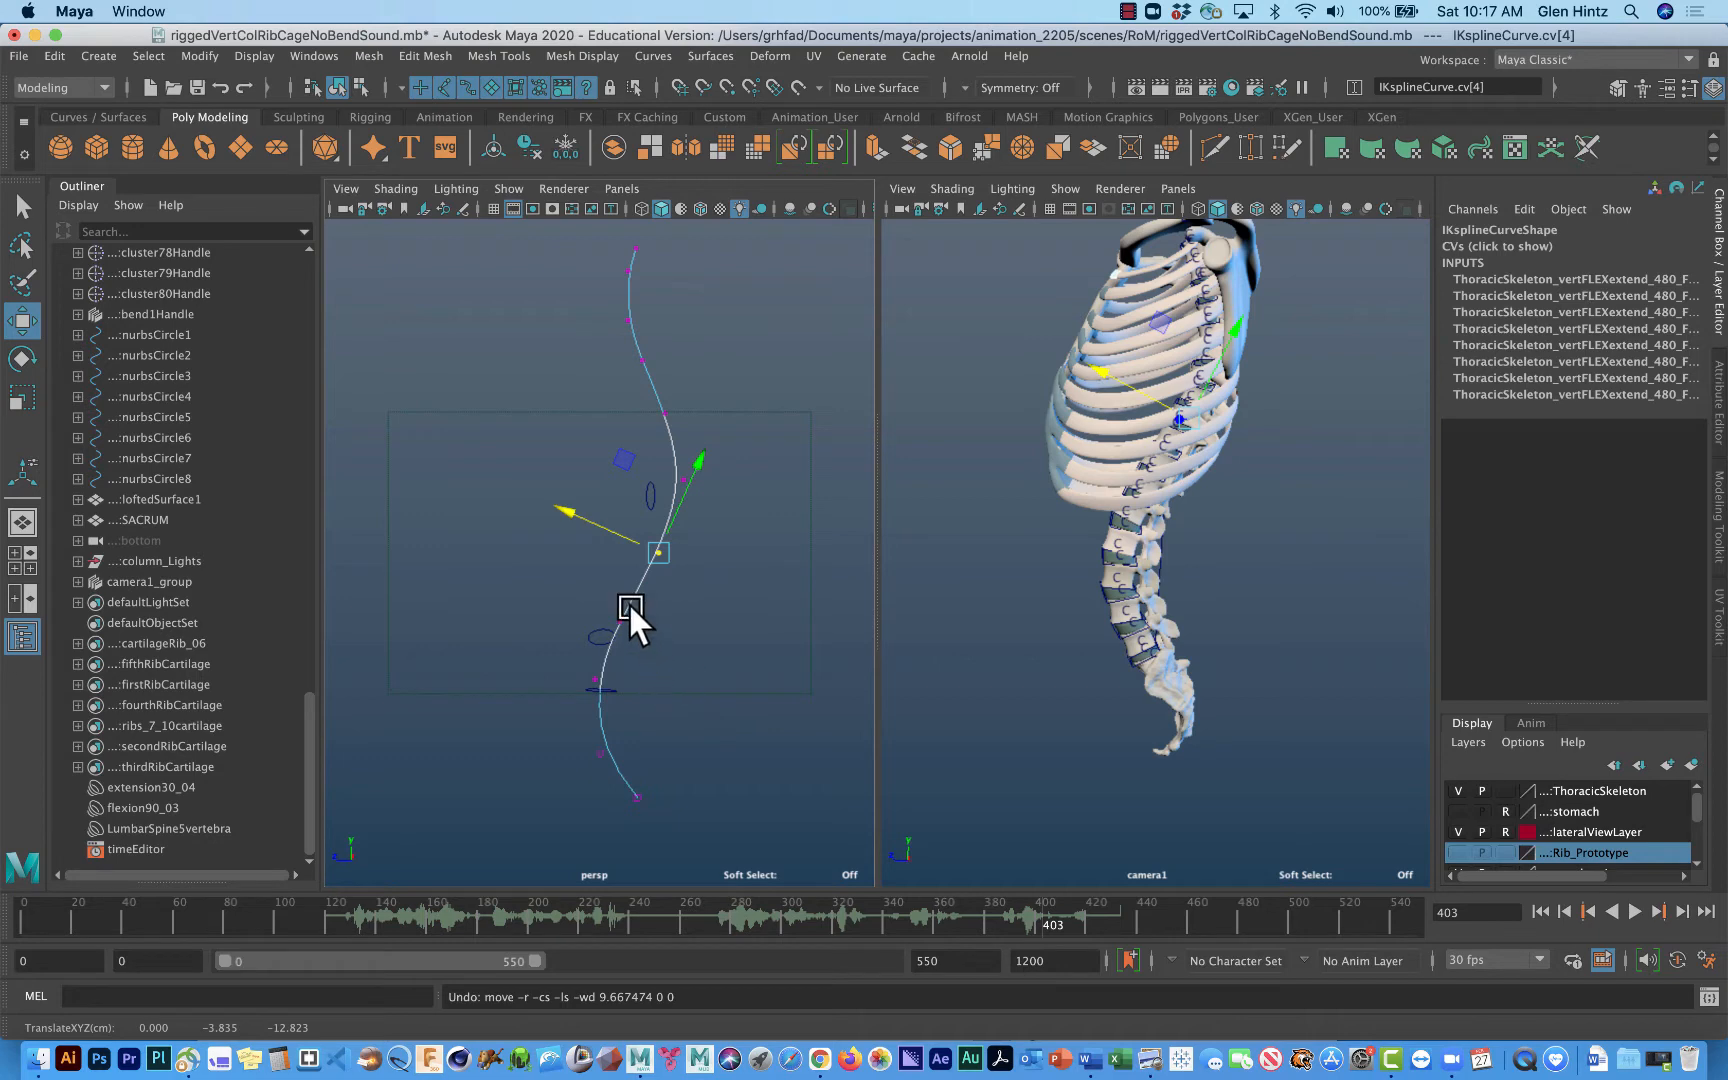
Step: Switch the IK spline curve between control vertex and object mode, leaving it selected in object mode
right_drag(632, 553, 722, 515)
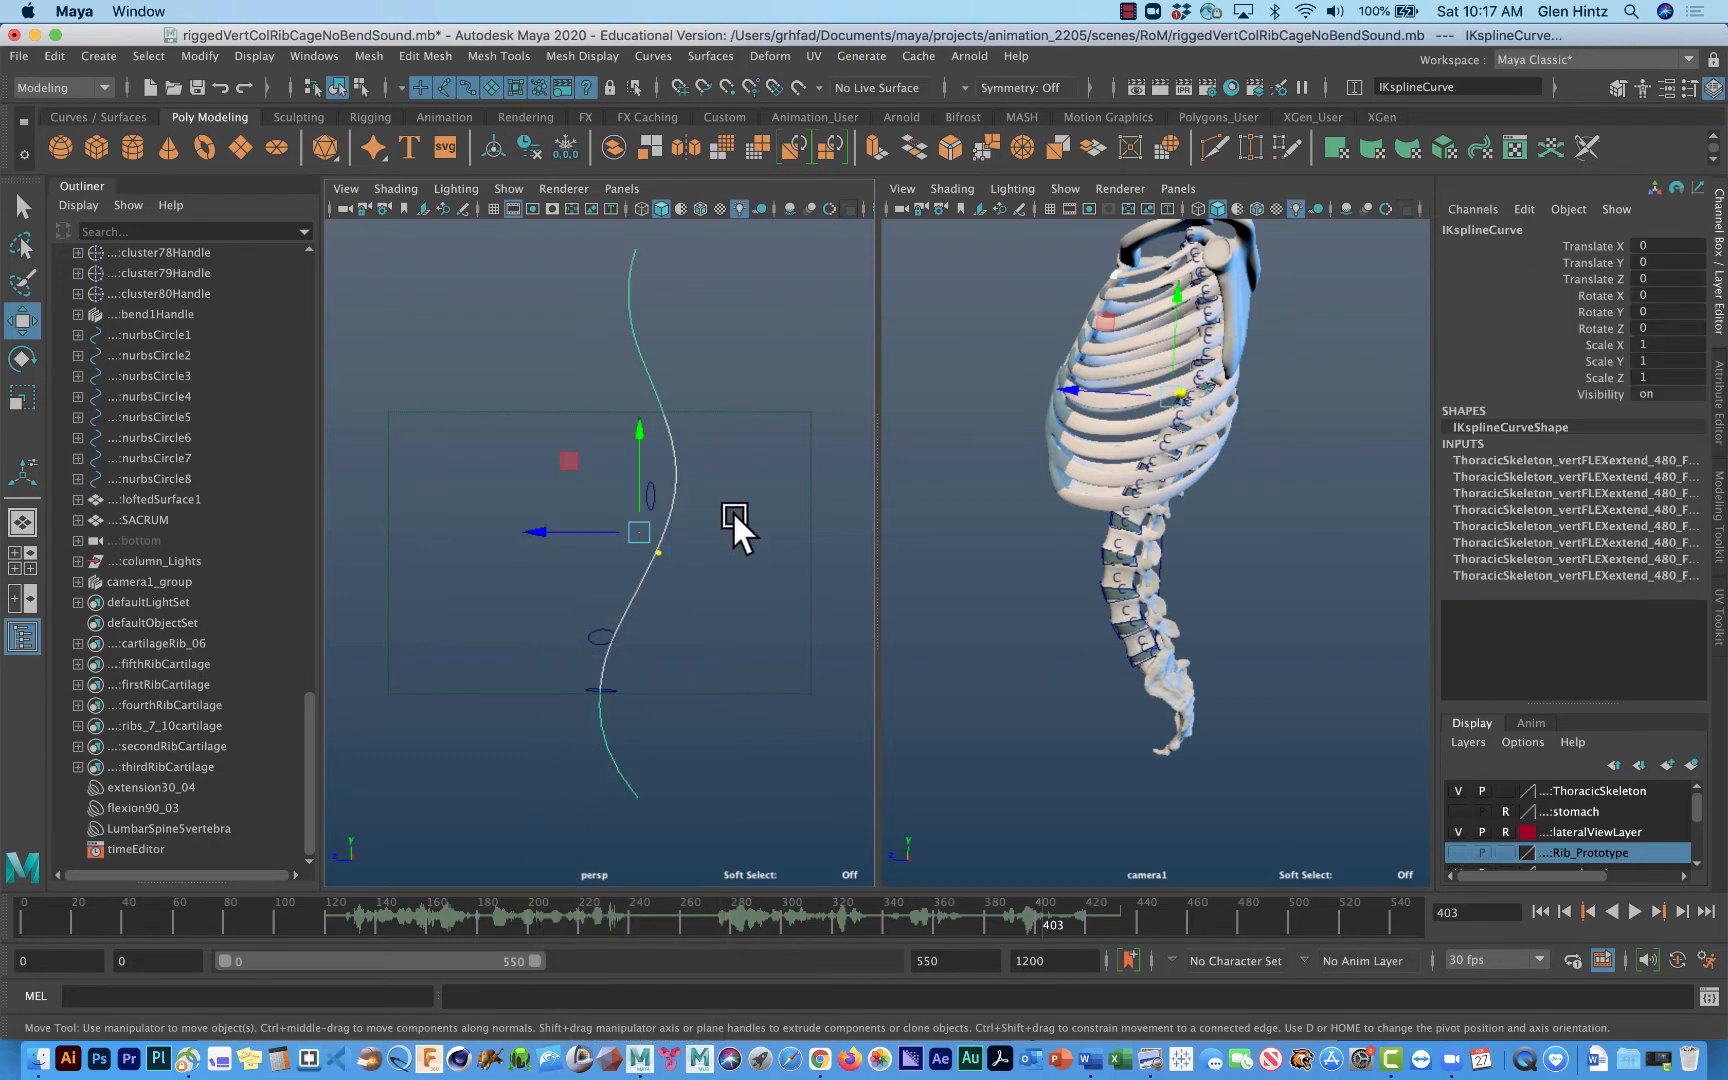
click(680, 497)
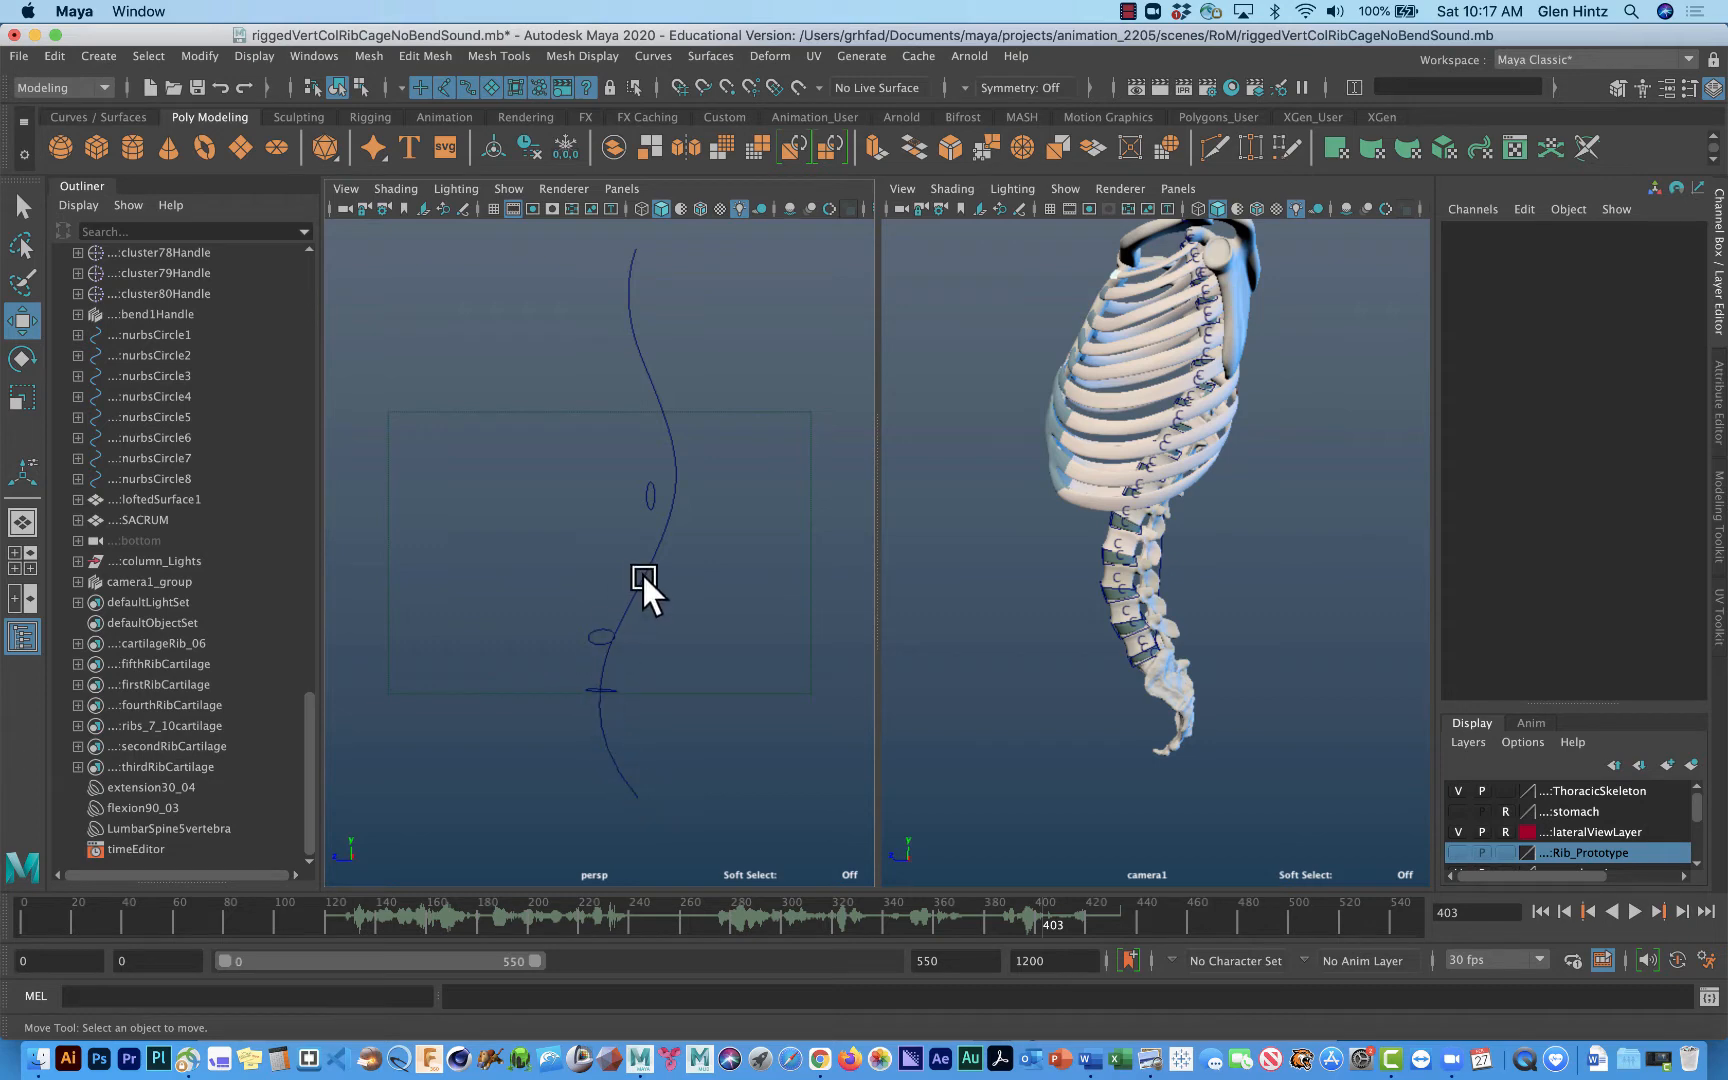
right_drag(634, 578, 549, 558)
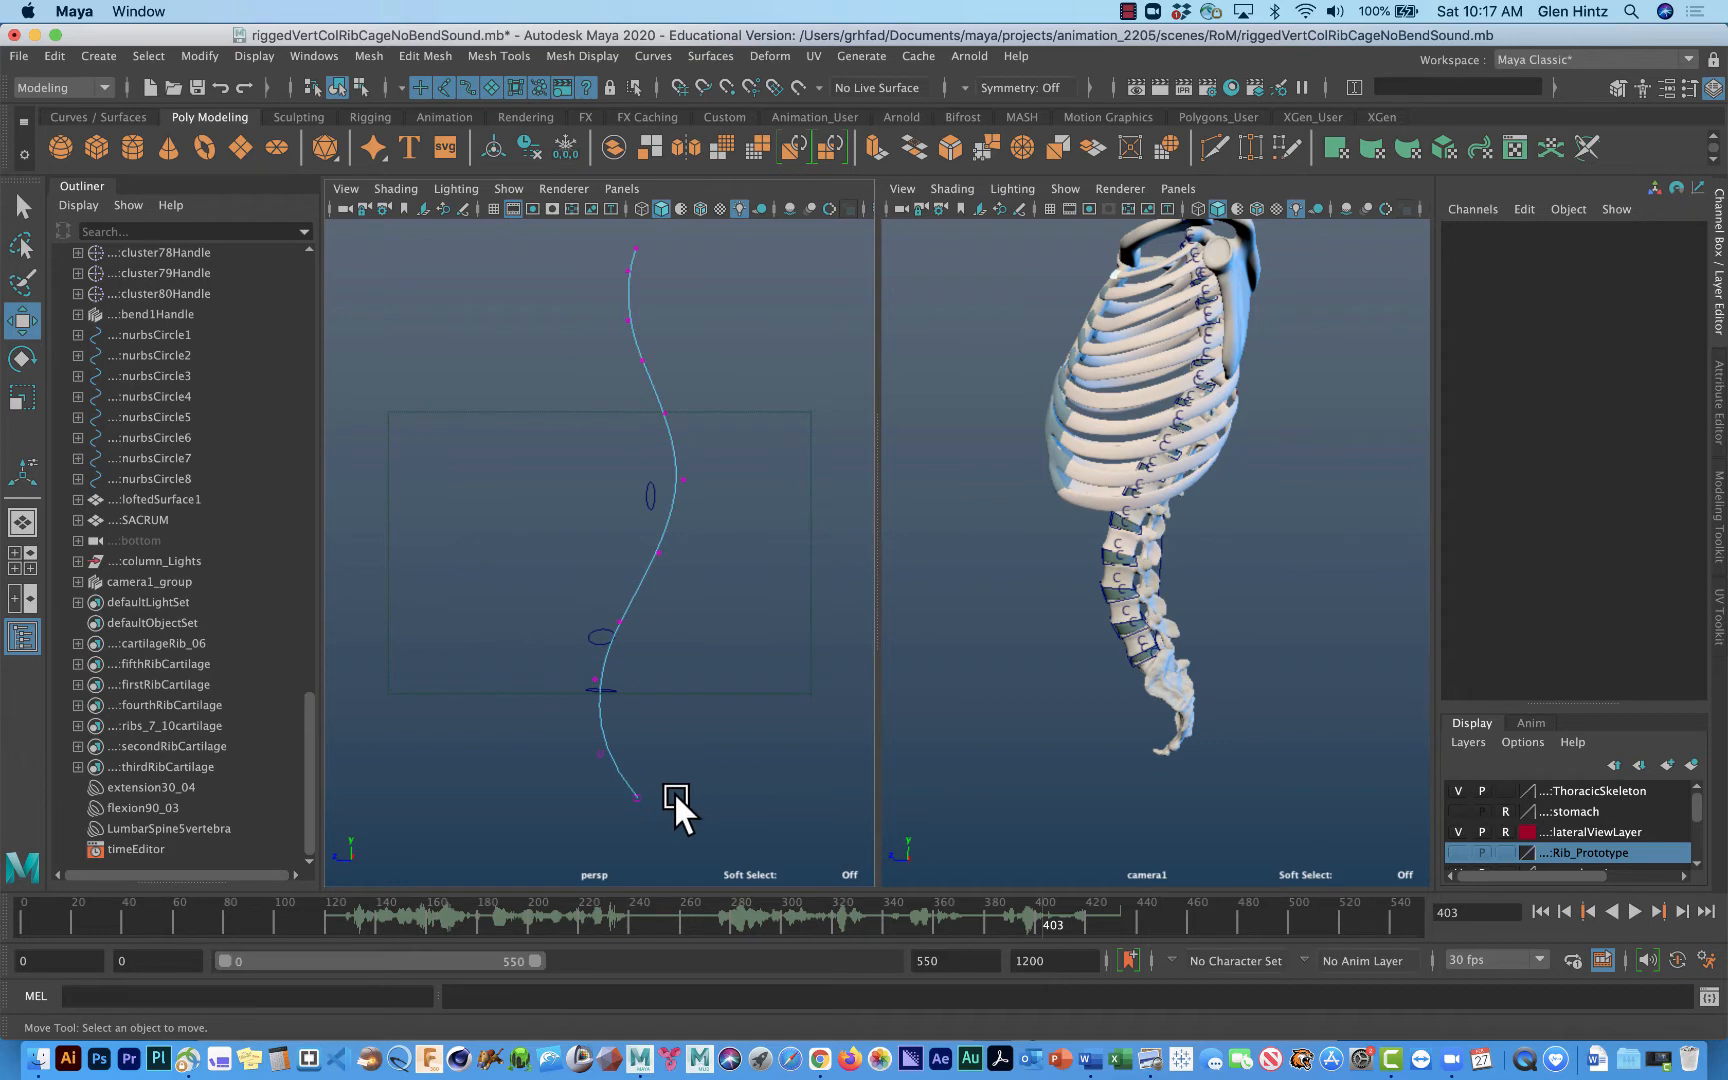
right_drag(640, 592, 742, 512)
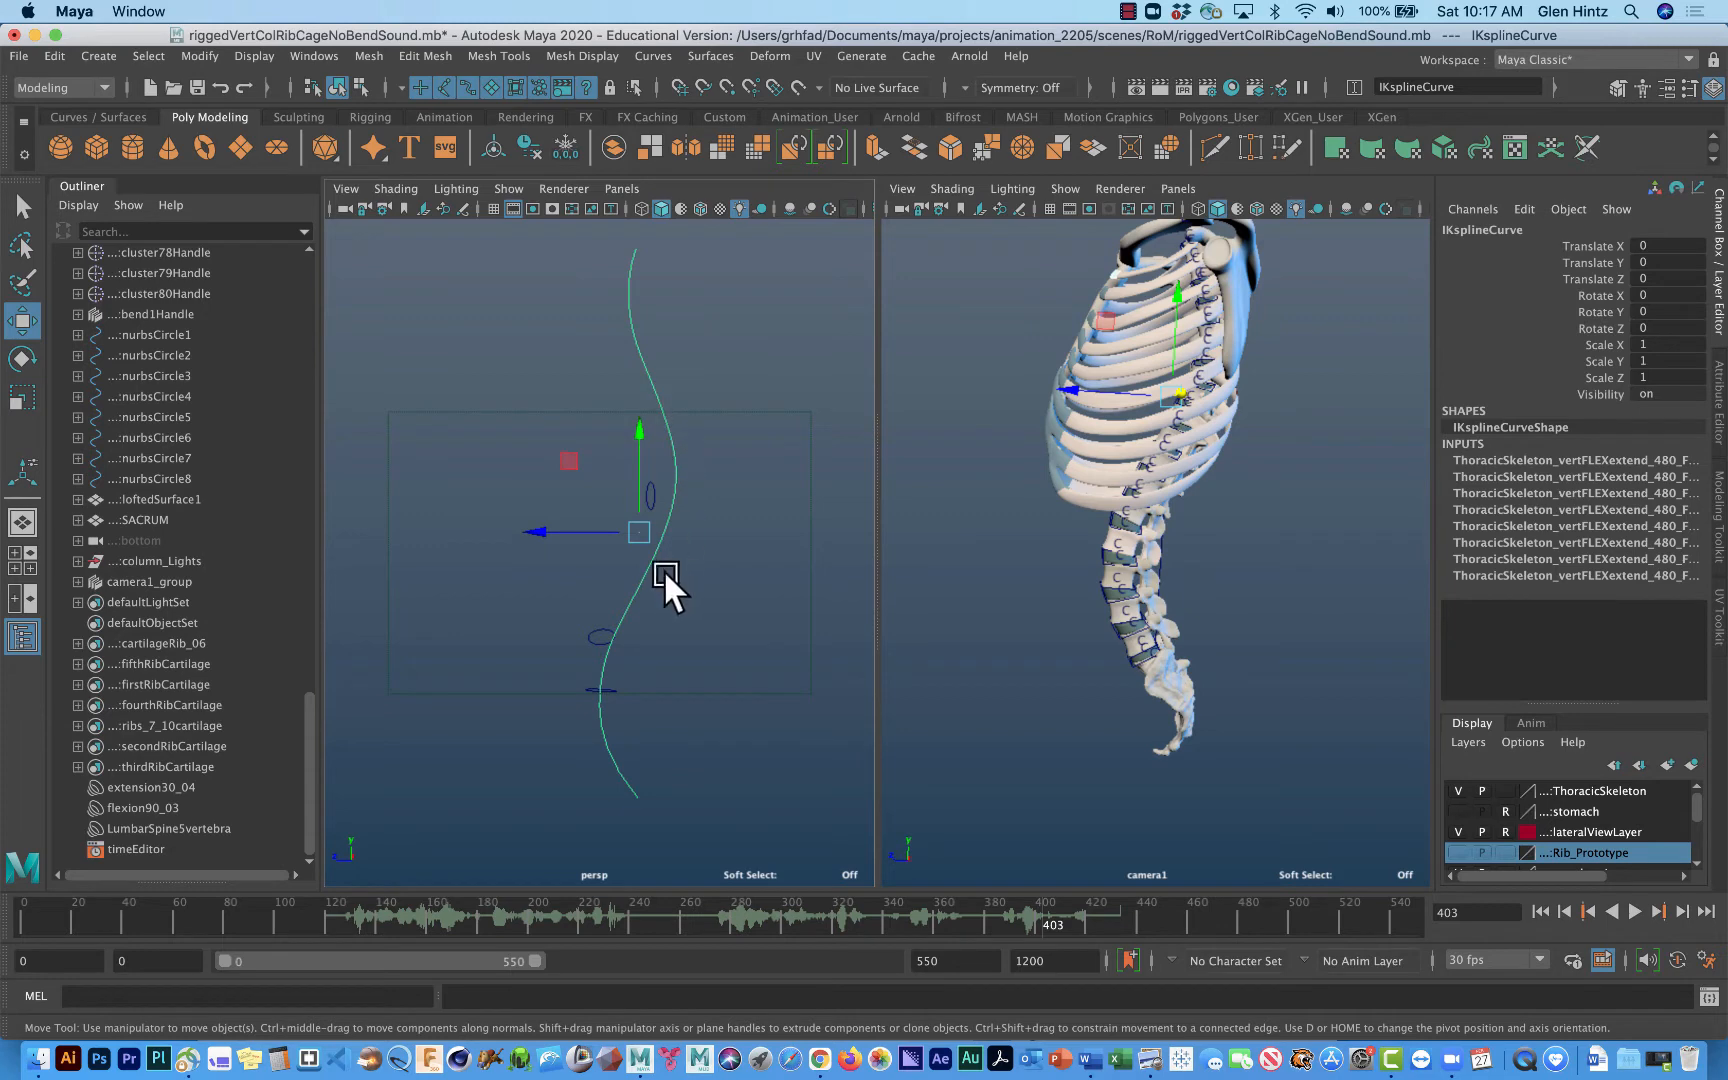
Step: Turn deformer display back on in the persp view
alt+drag(1035, 504, 1013, 585)
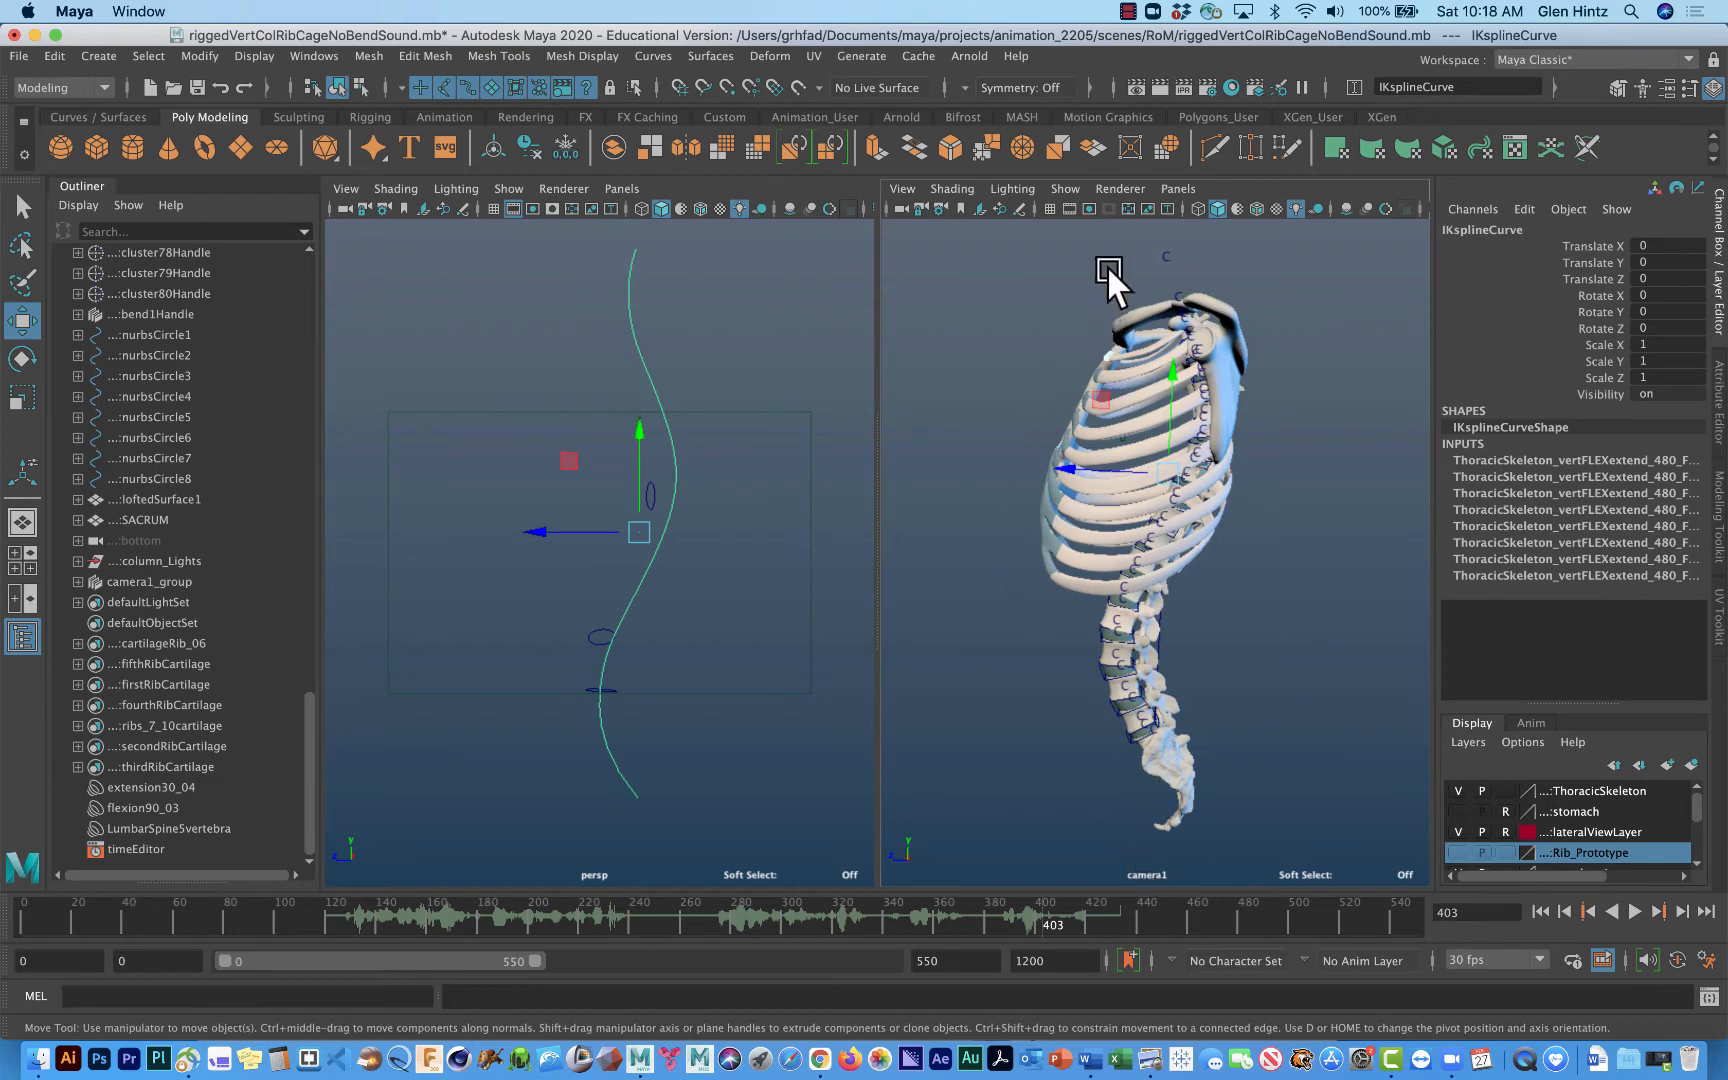
click(1064, 188)
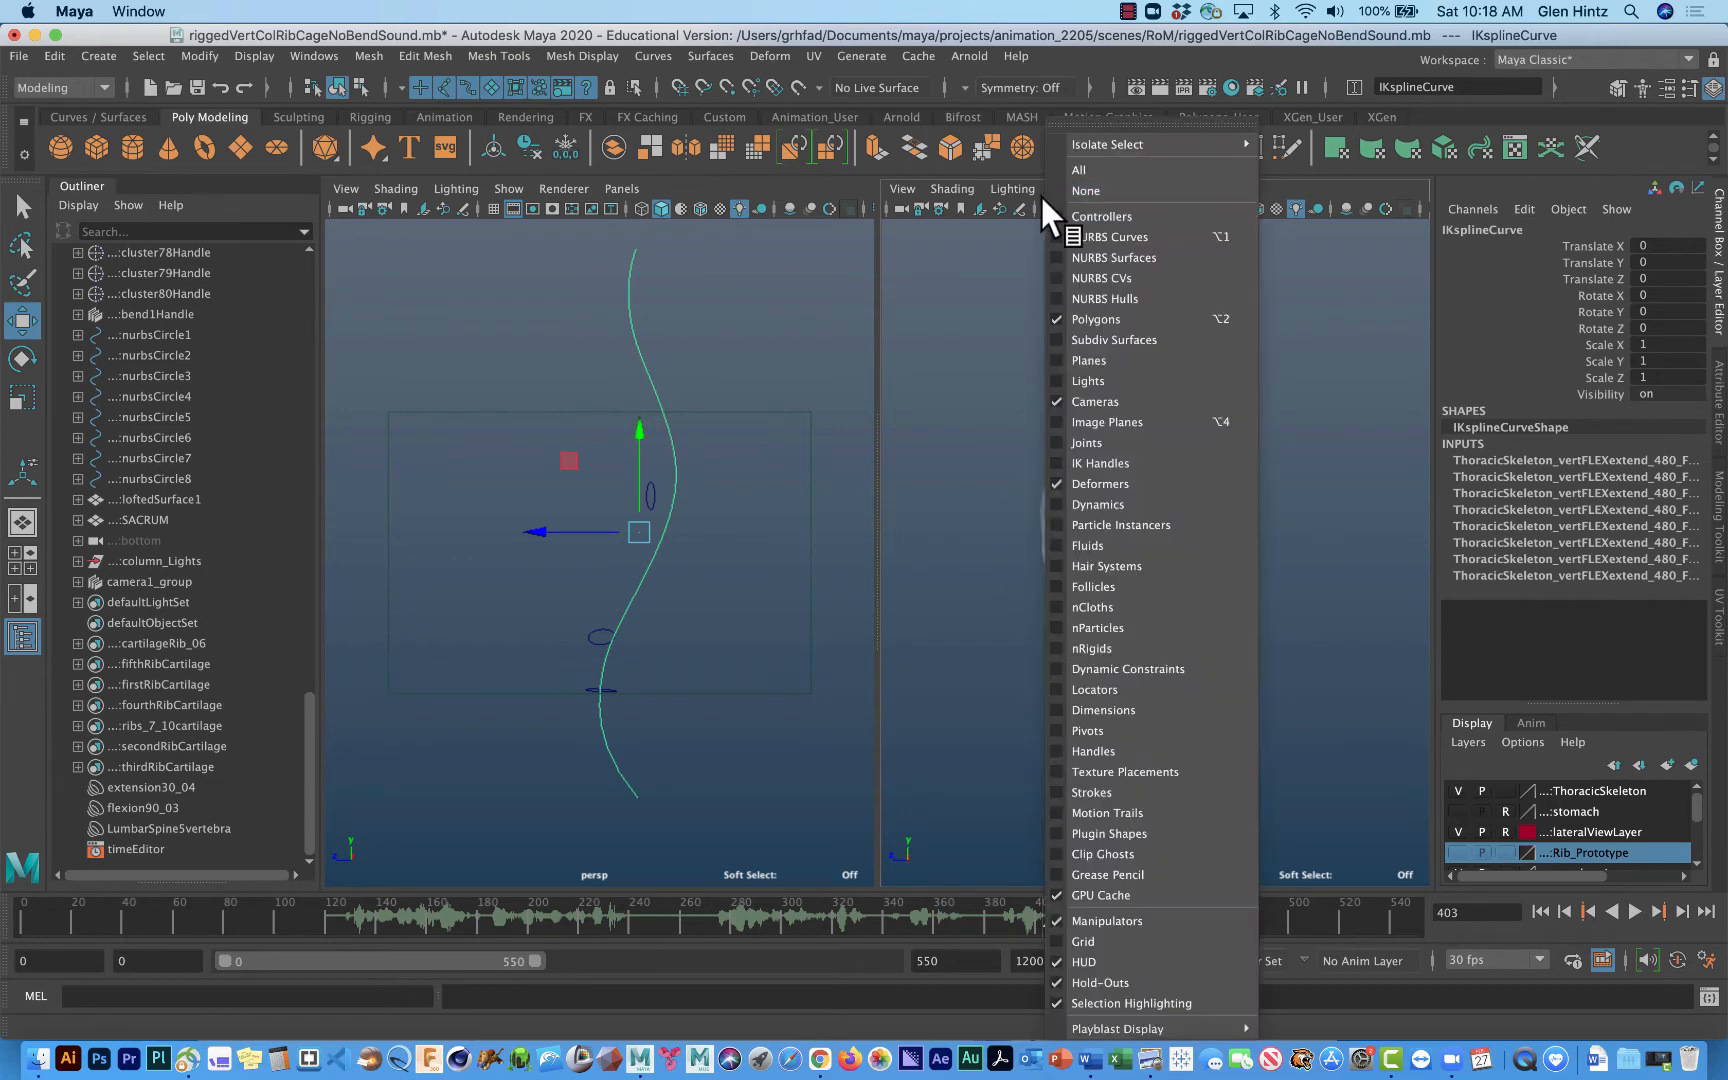
click(975, 251)
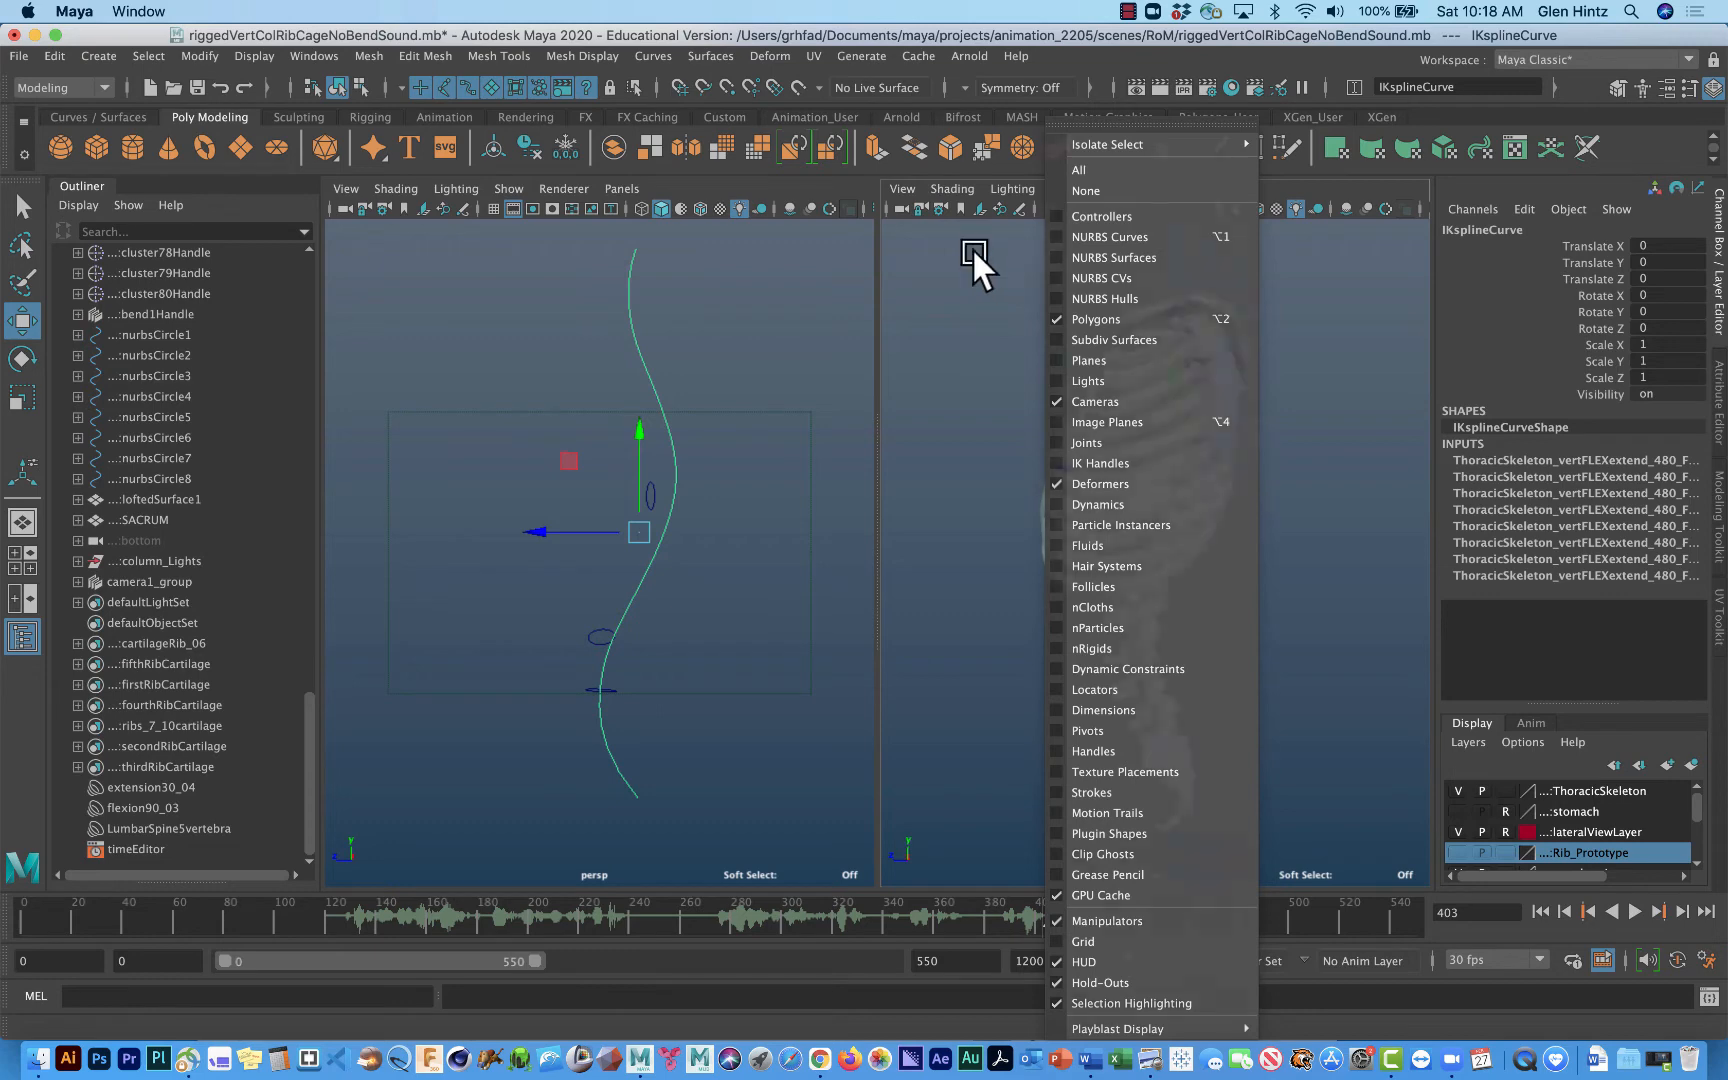
click(511, 188)
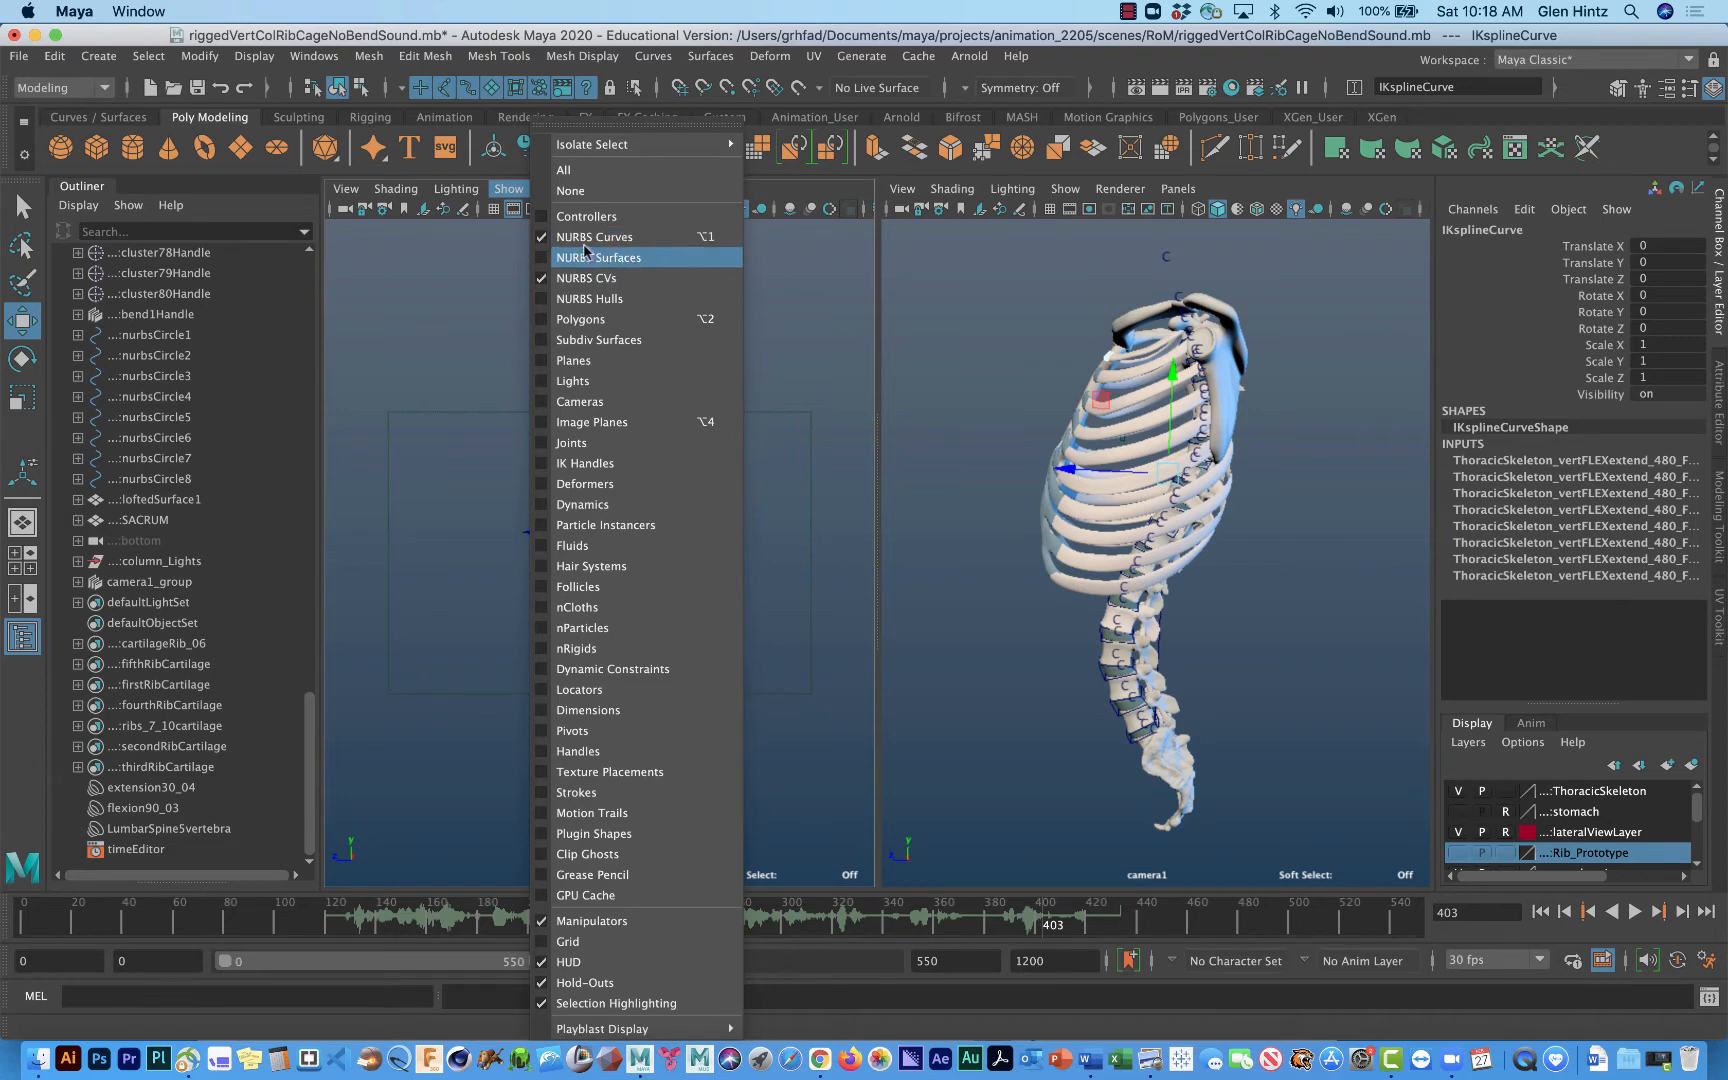
click(633, 484)
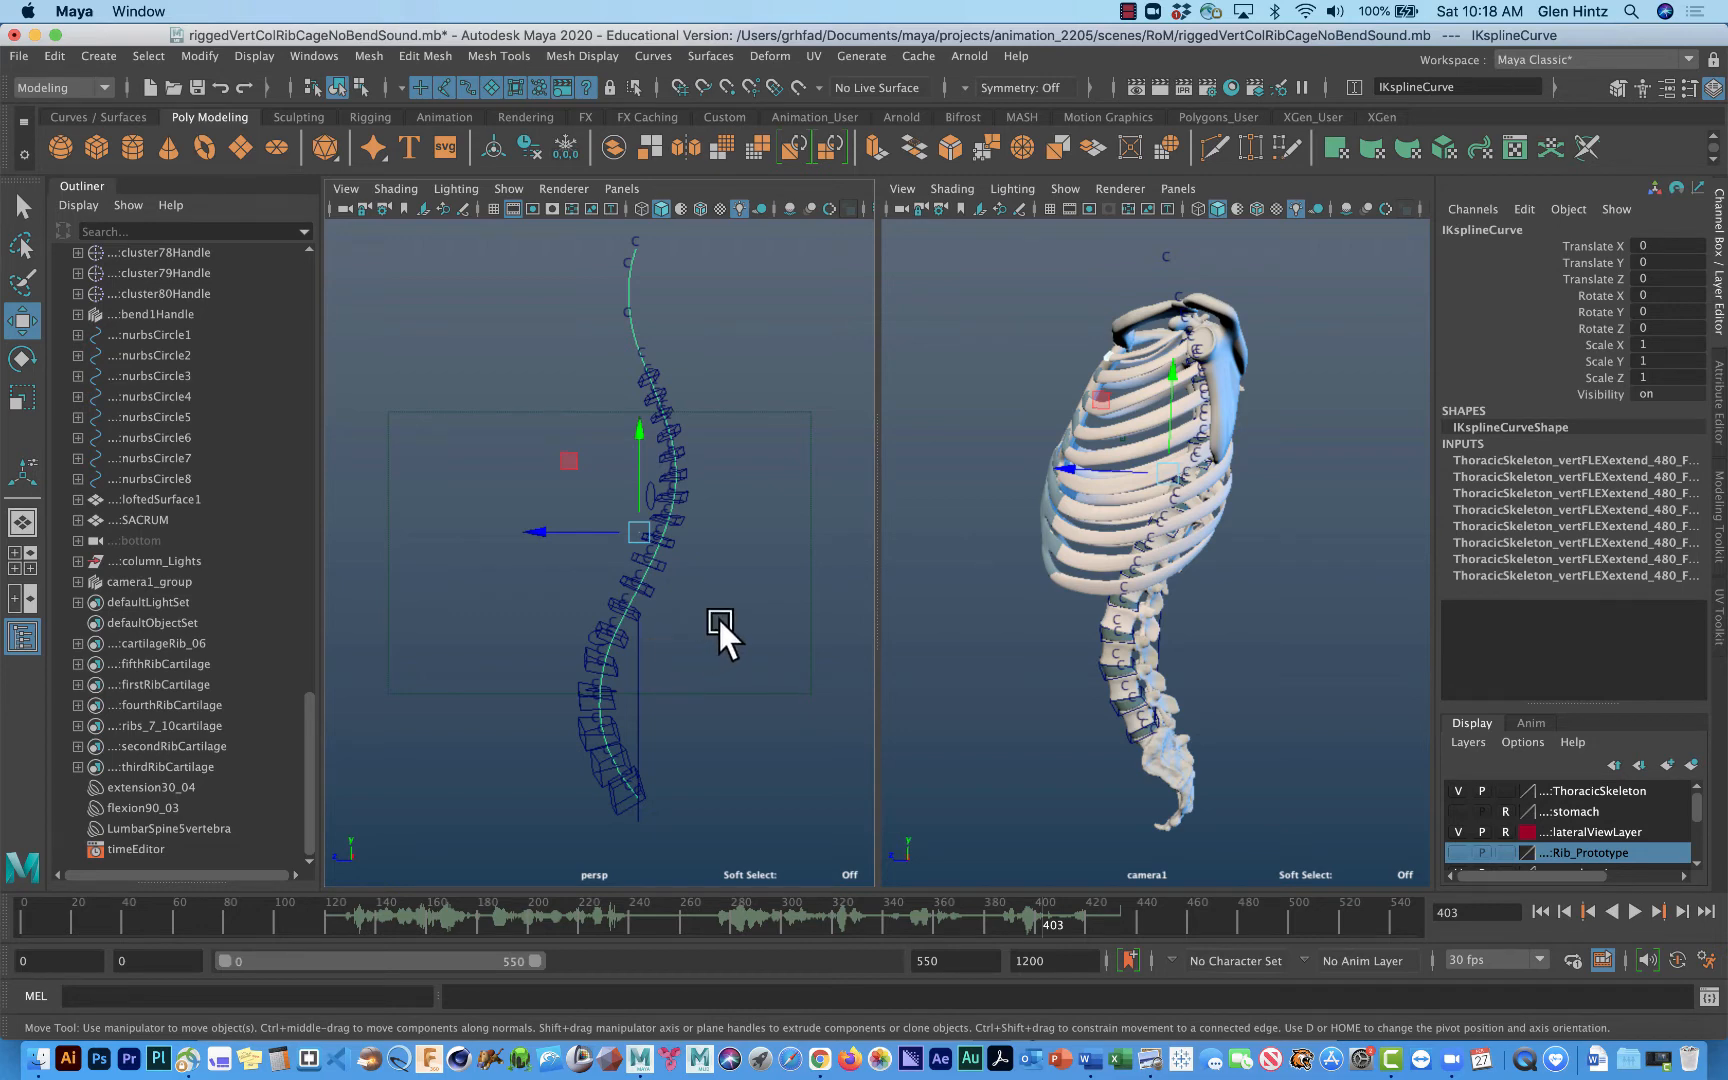
Step: Hide all lattices and lattice bases from ffd1Lattice through ffd18Base
scroll(225, 456, up, 10)
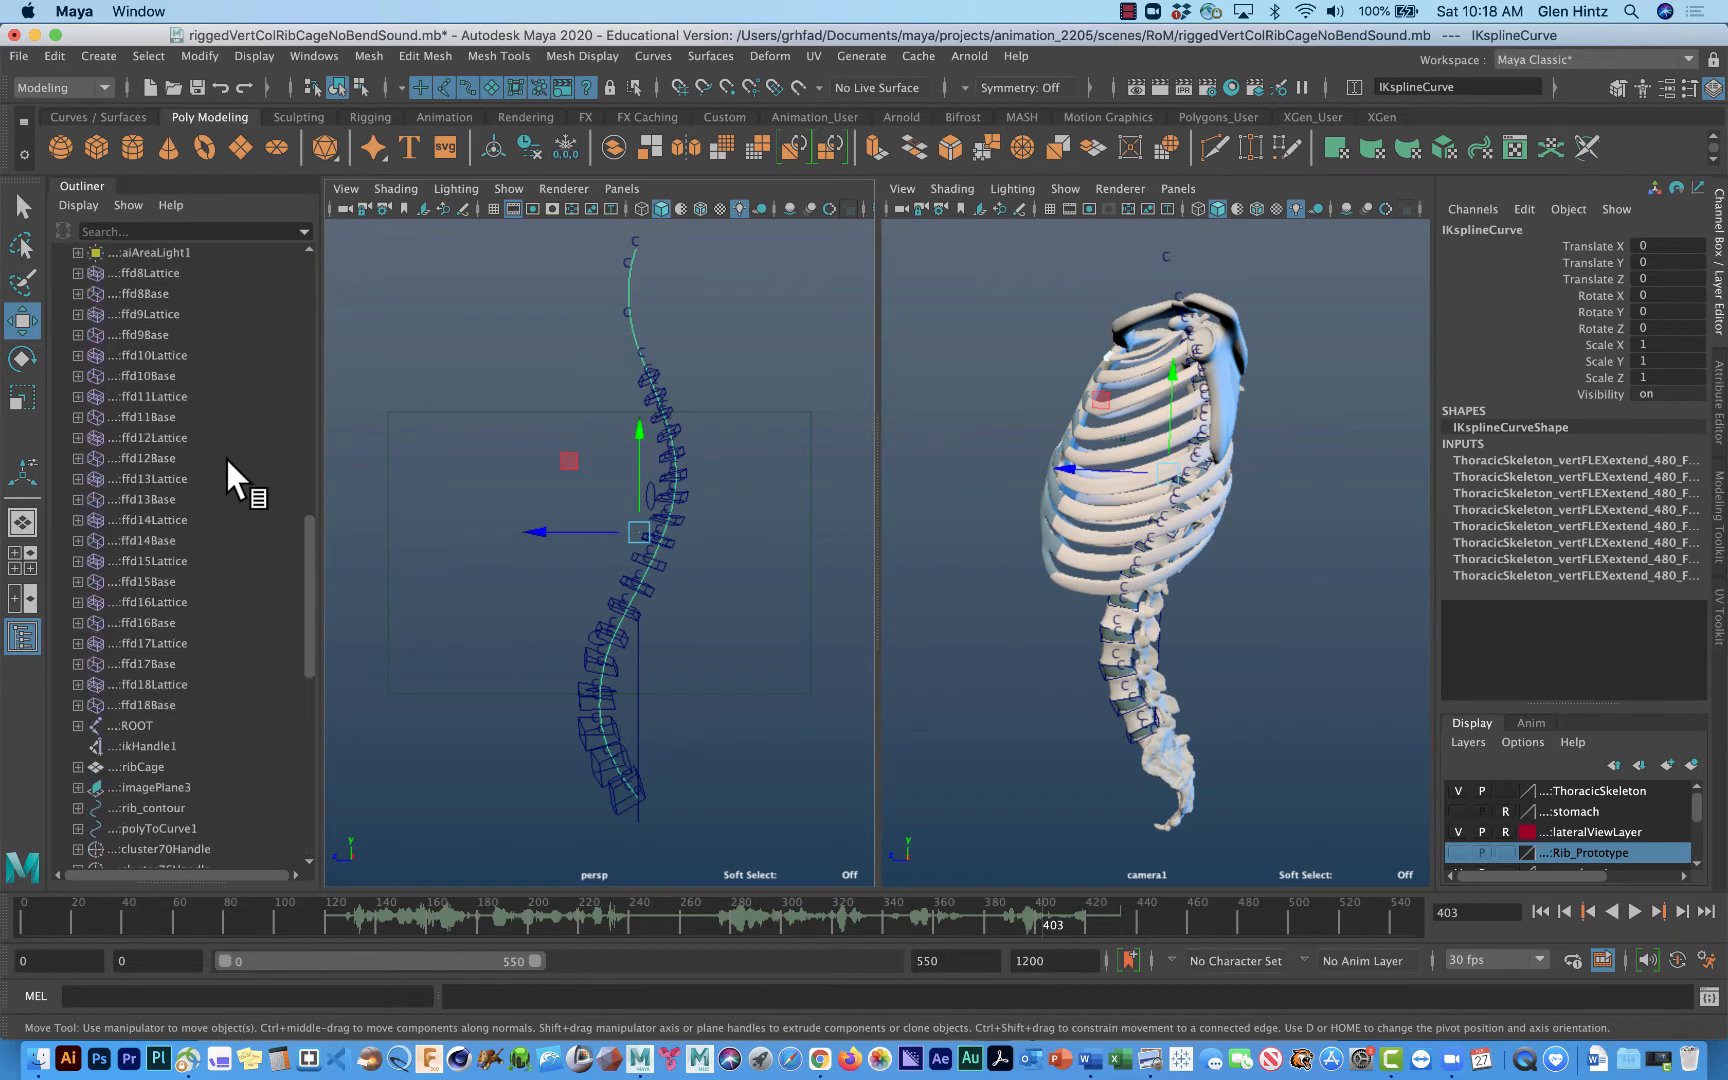
scroll(226, 455, up, 5)
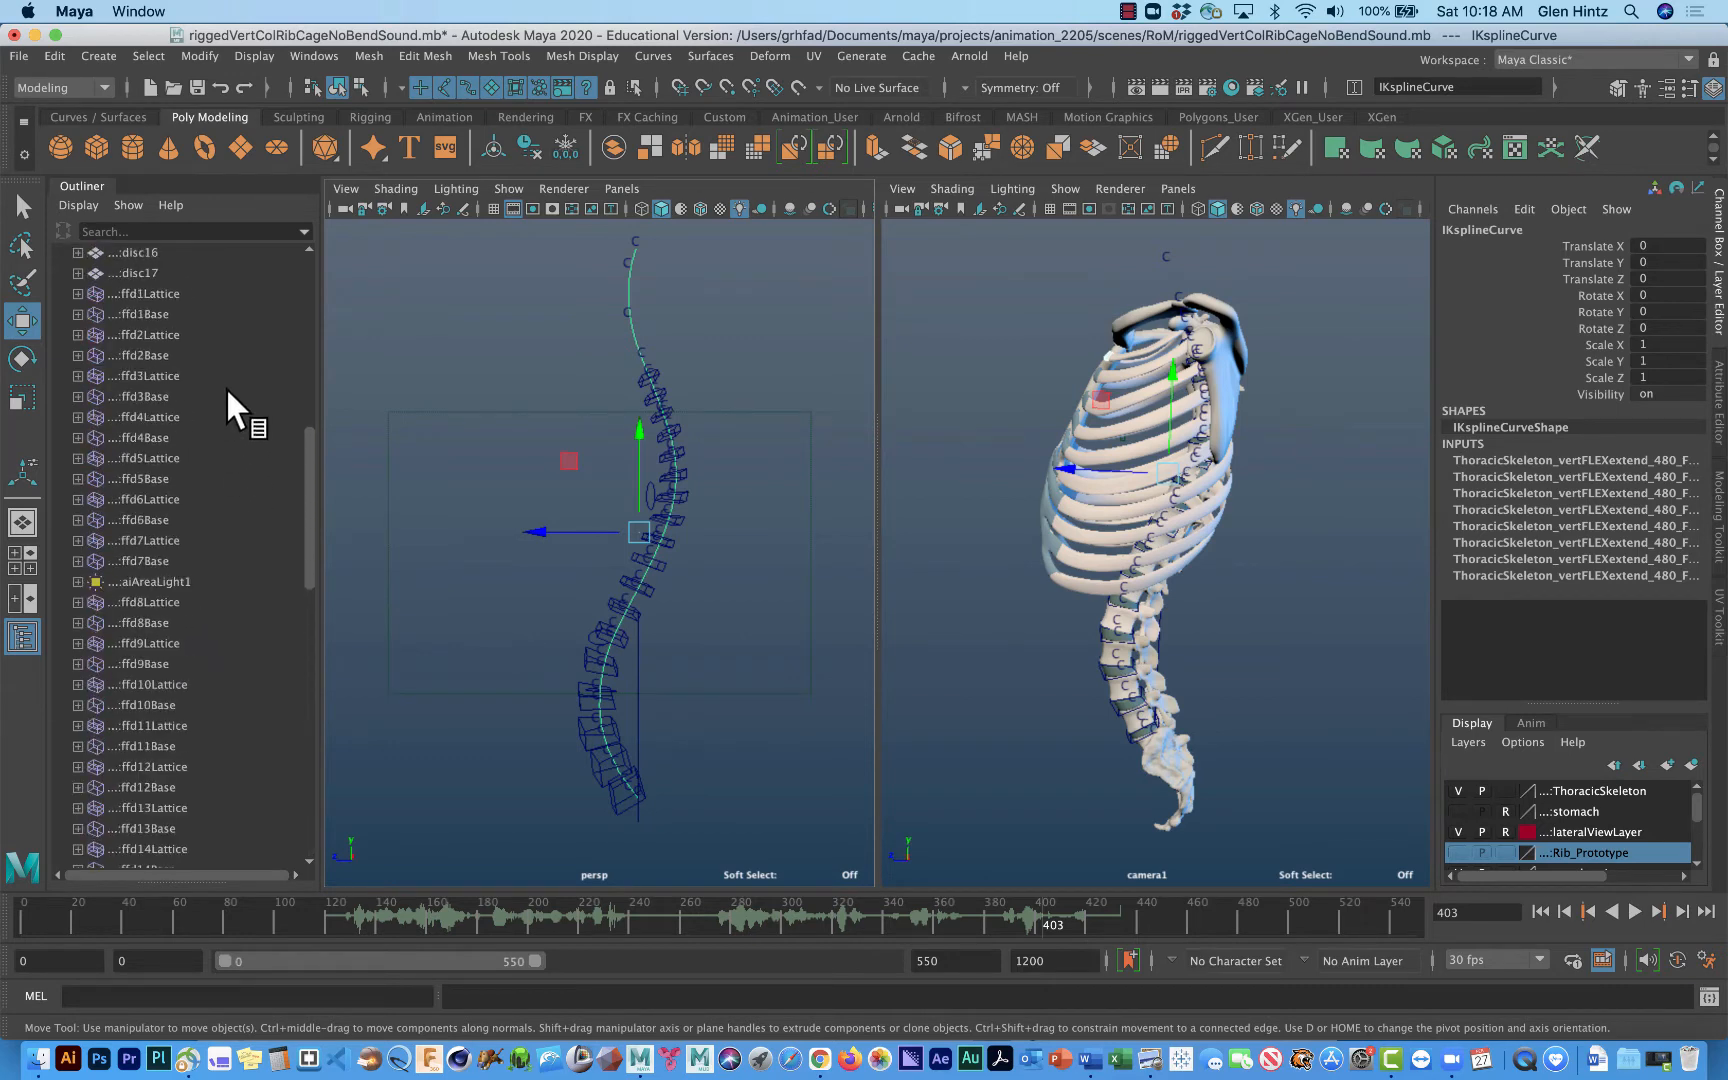
click(163, 293)
scroll(262, 509, down, 8)
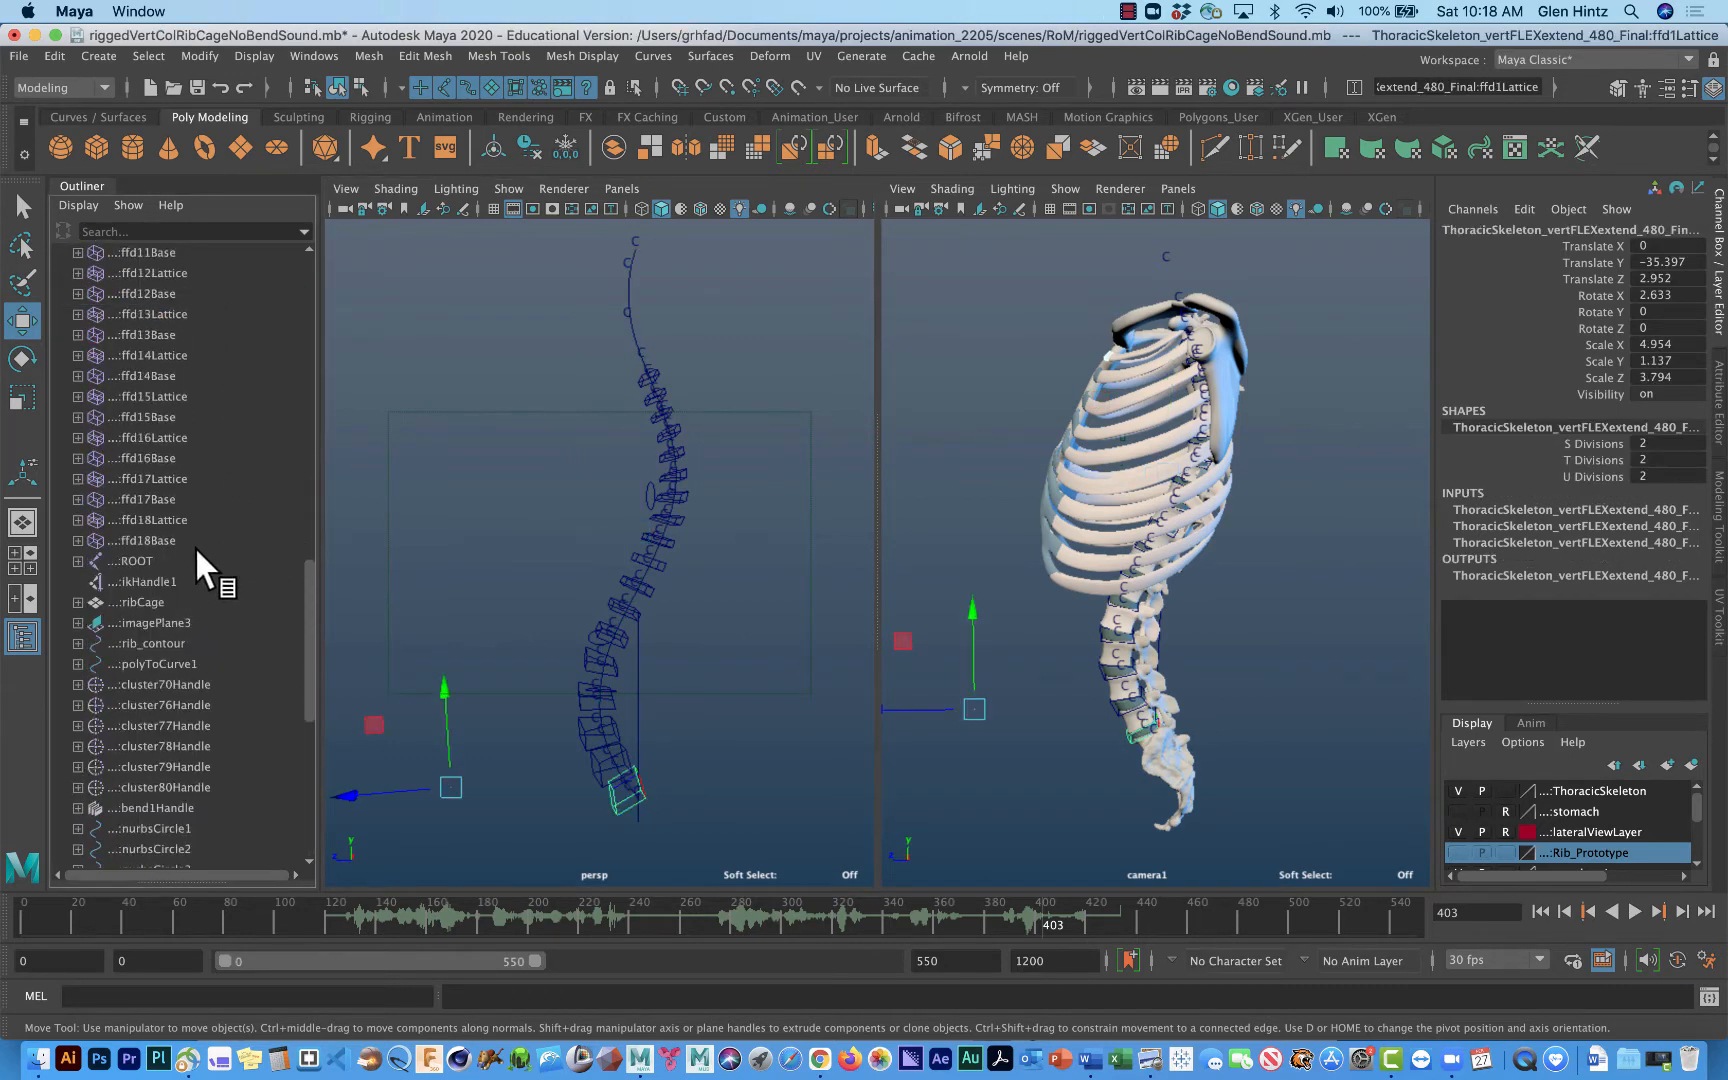
shift+click(152, 540)
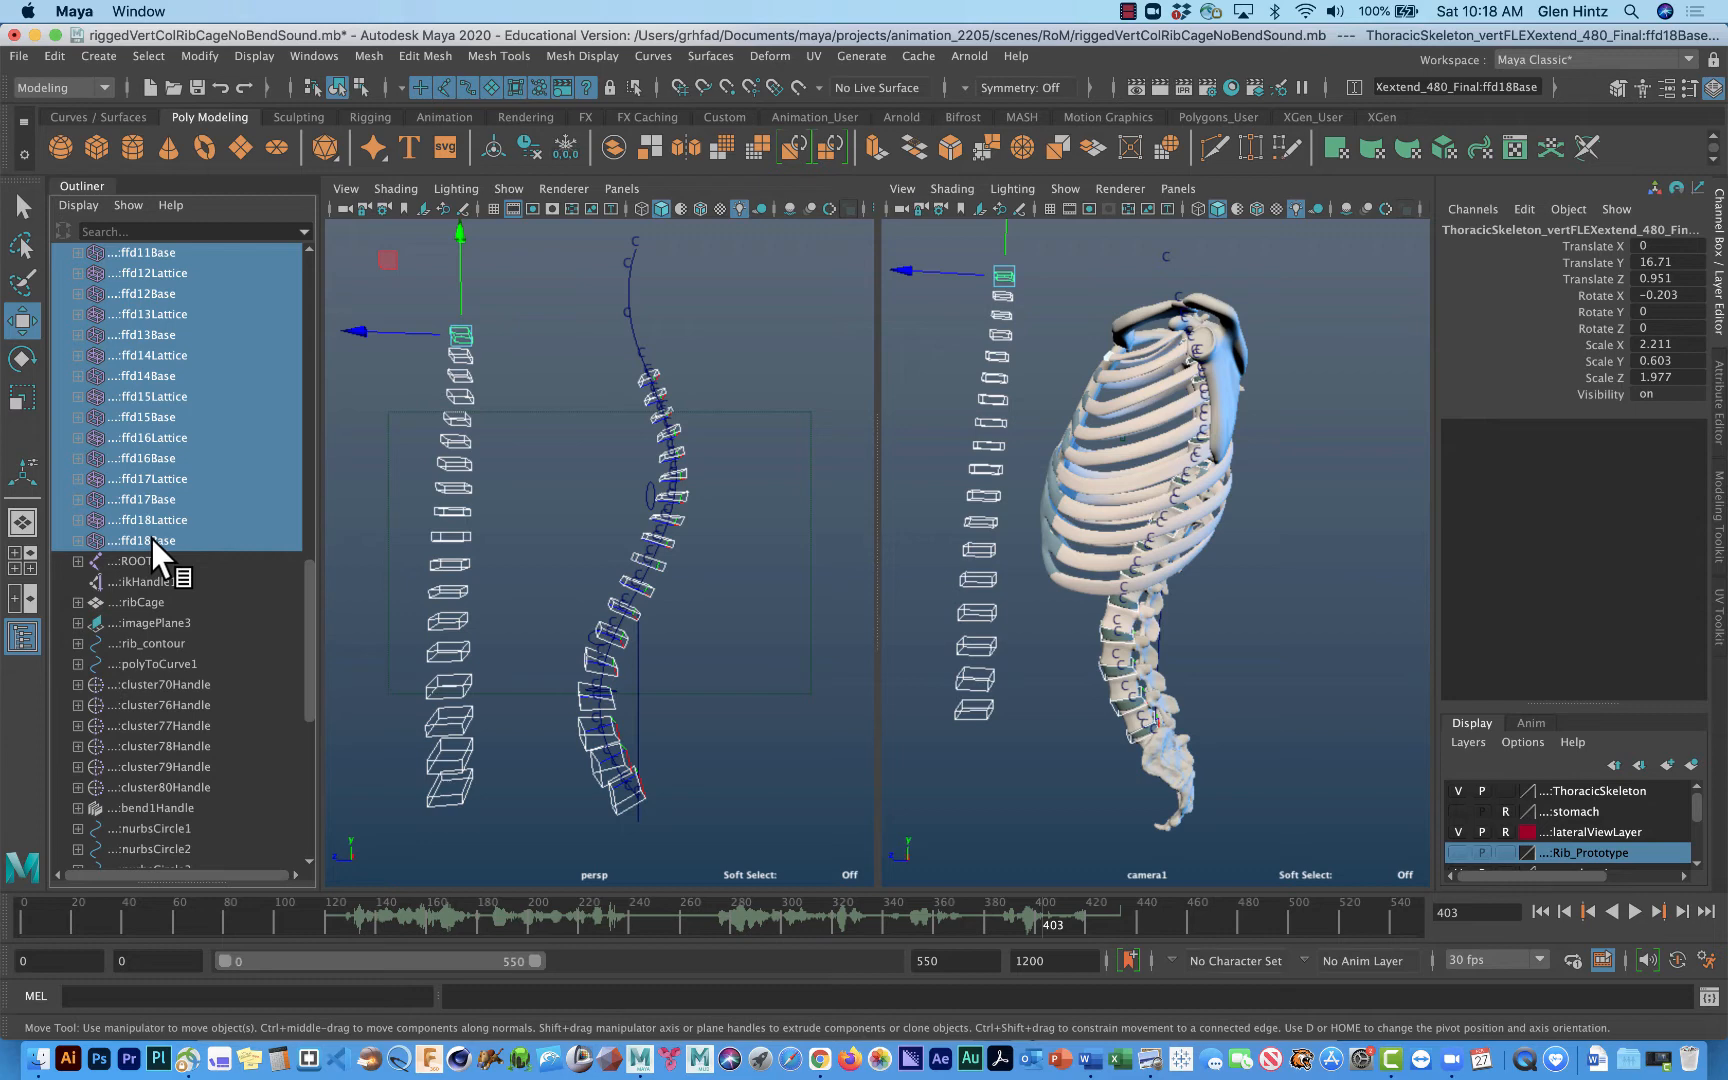
key(ctrl+h)
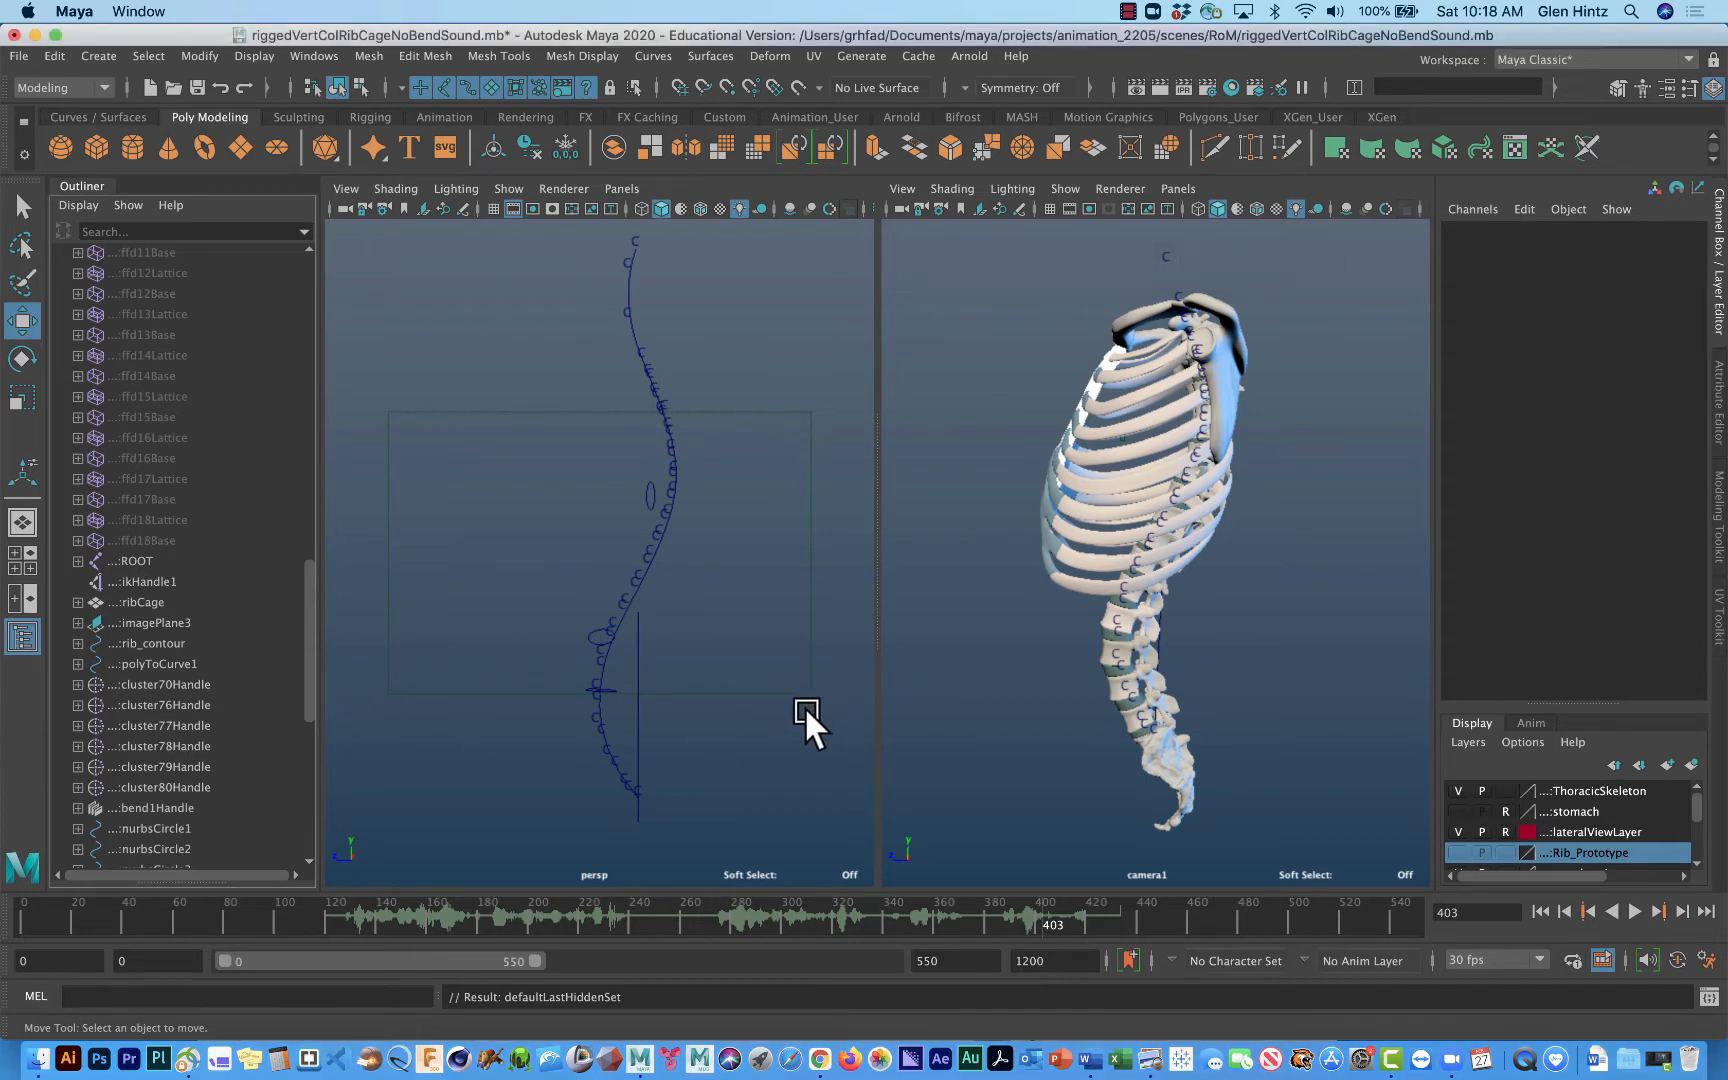
Step: Create a nonlinear Bend deformer on the IK spline curve with low bound -1, high bound 1 and curvature 0
click(630, 325)
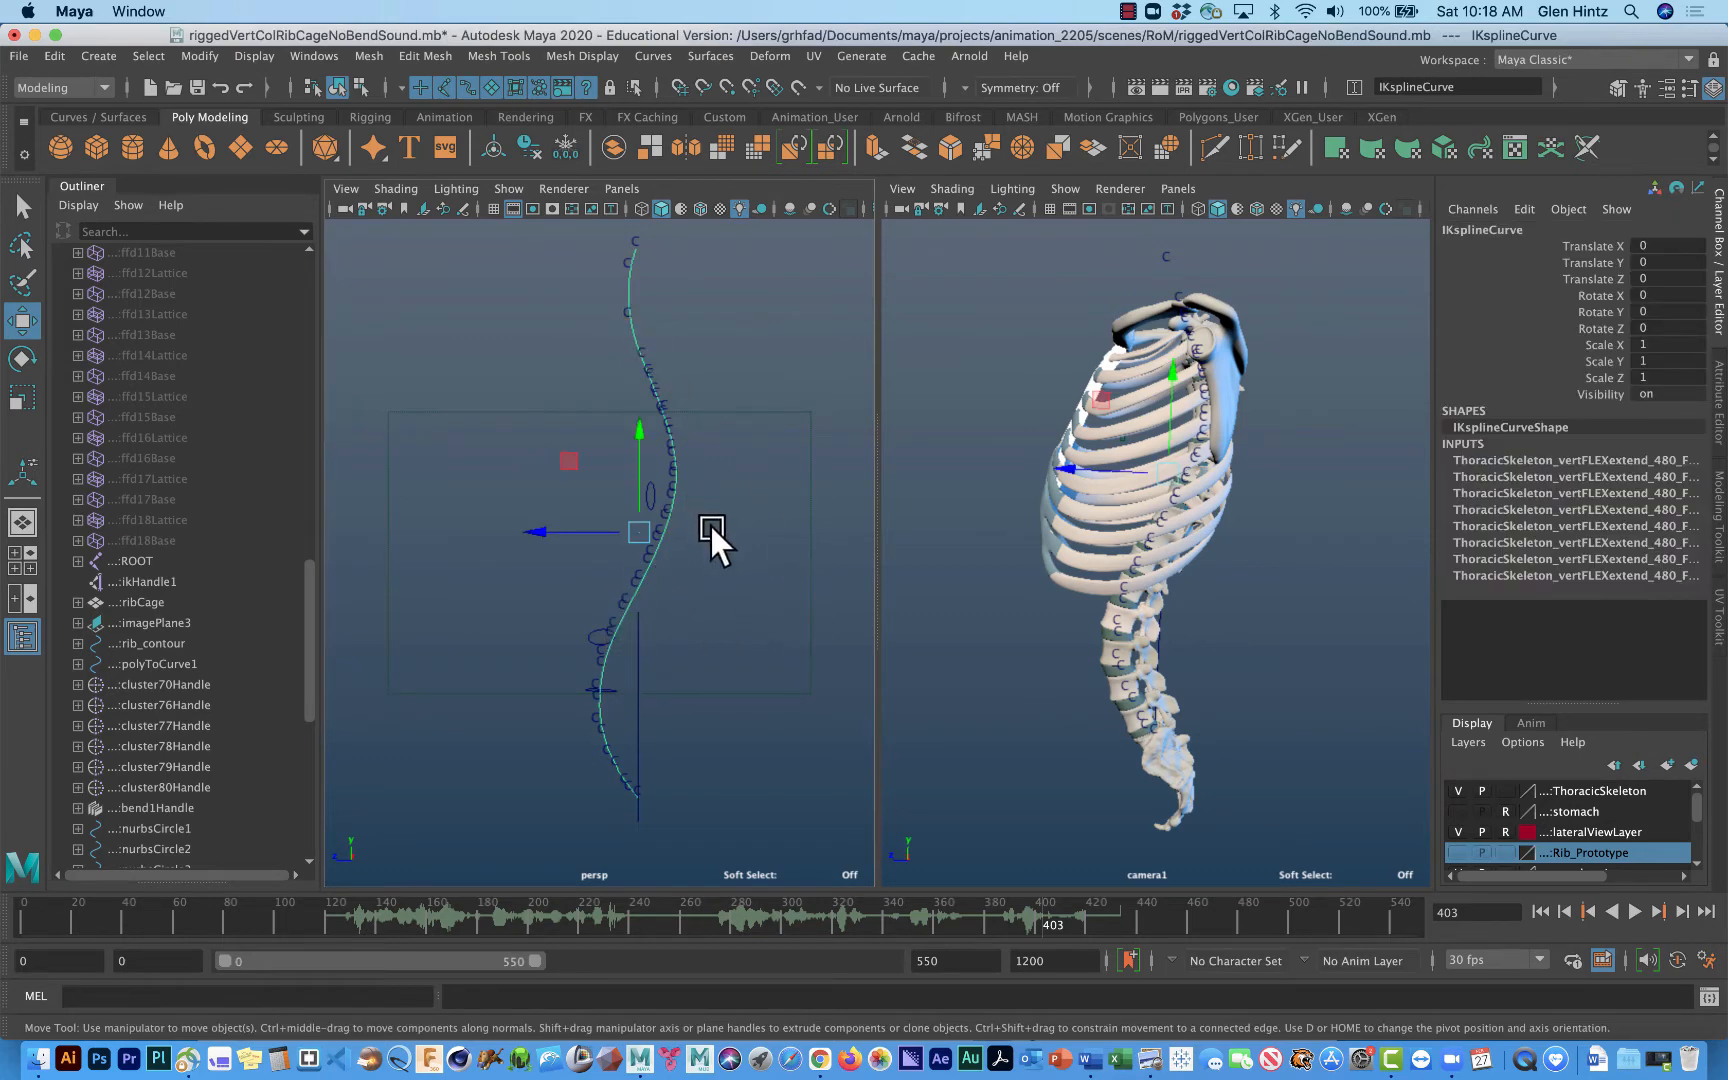
click(770, 56)
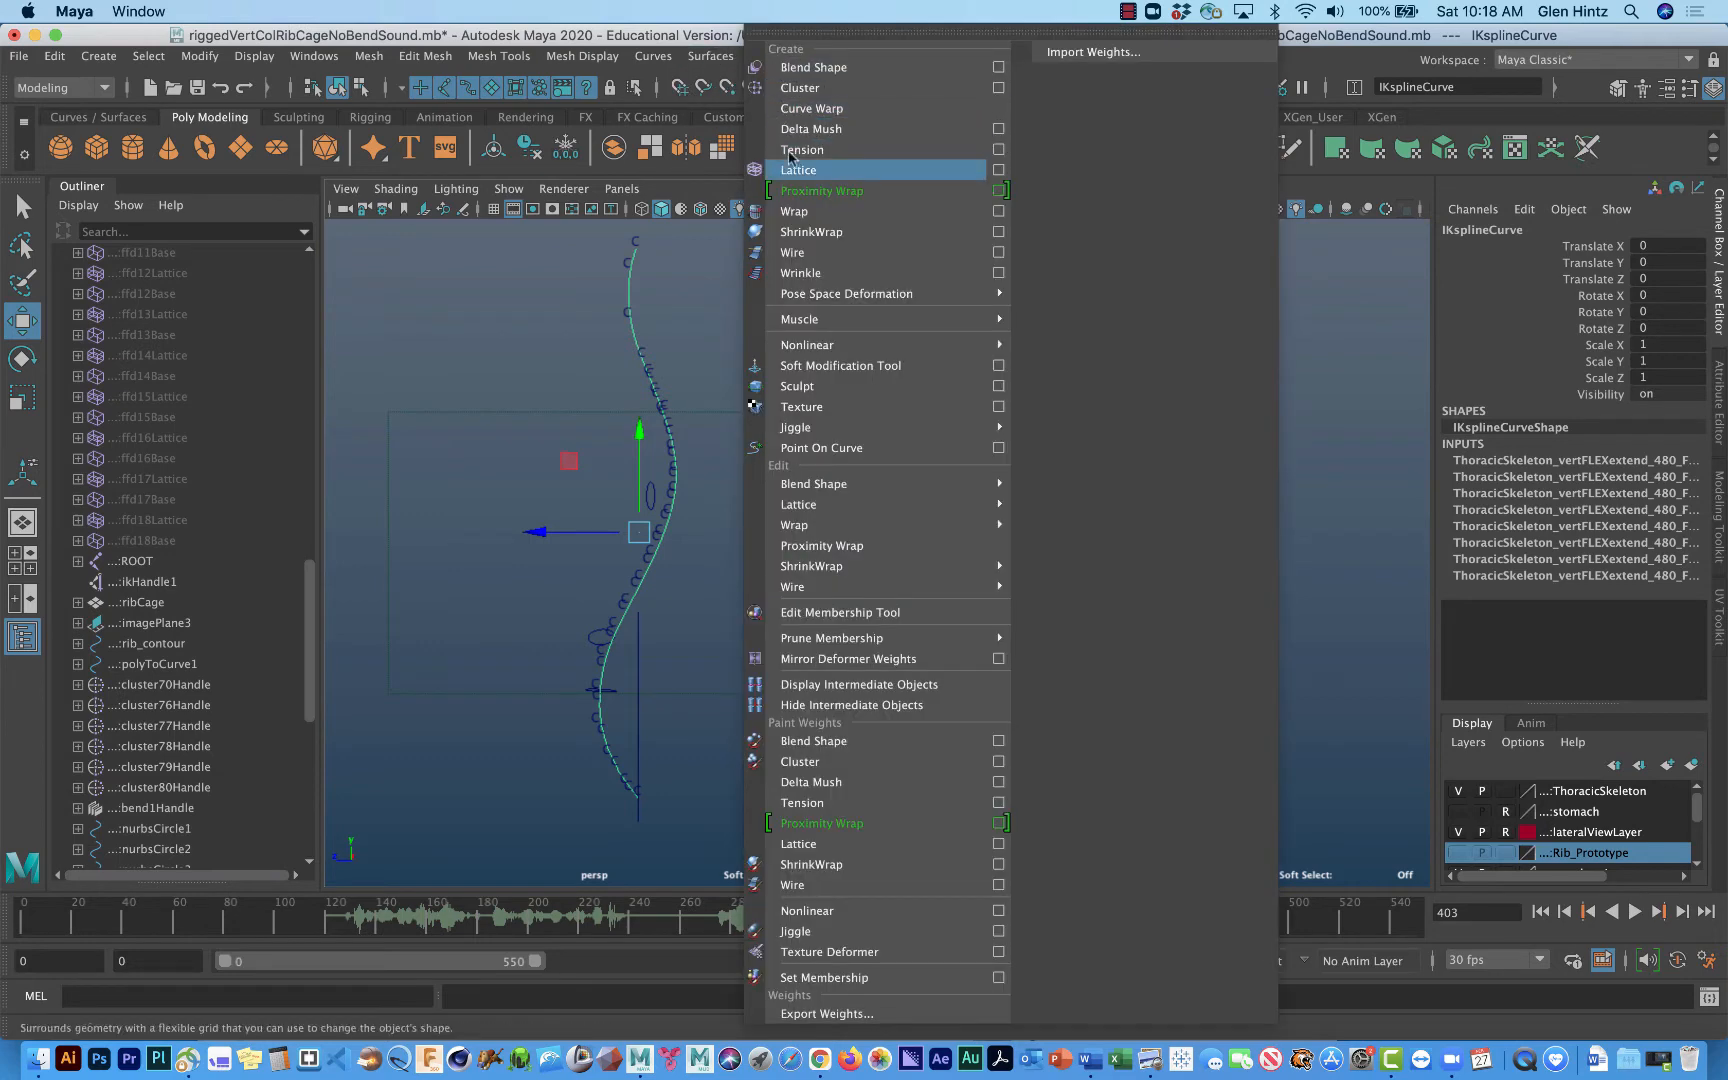
mouse_move(822, 344)
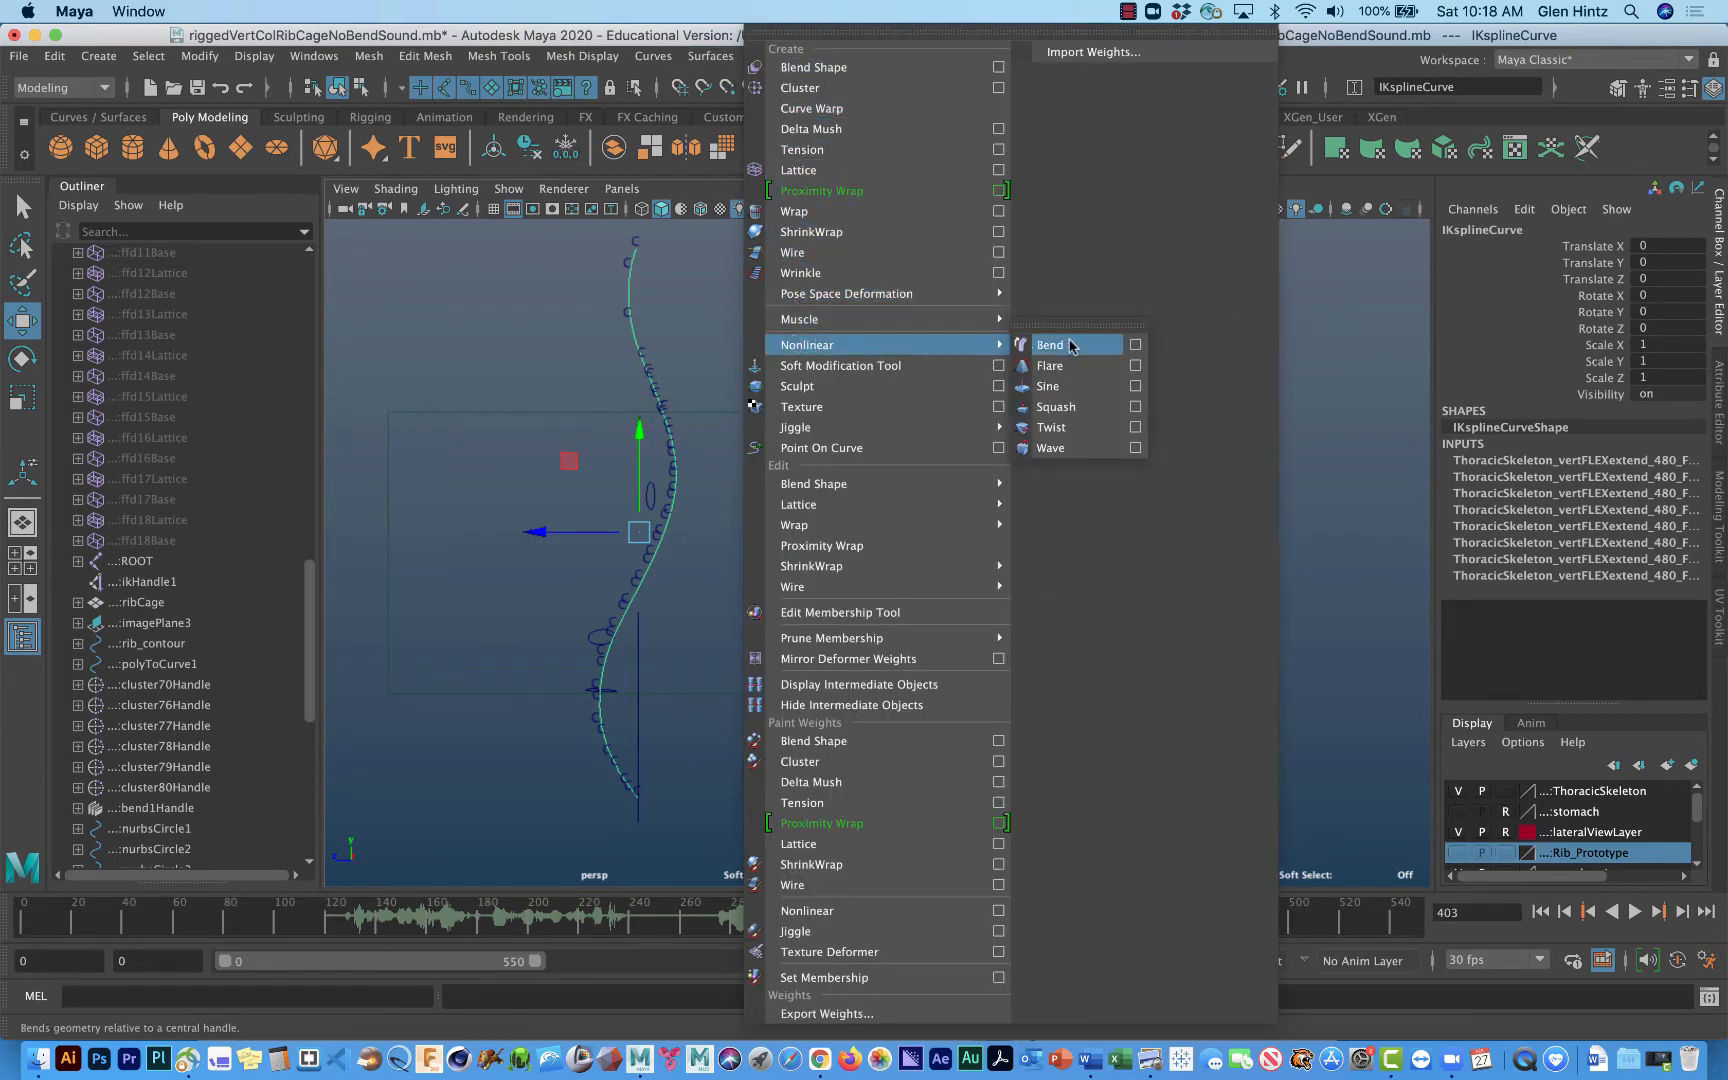
click(1135, 344)
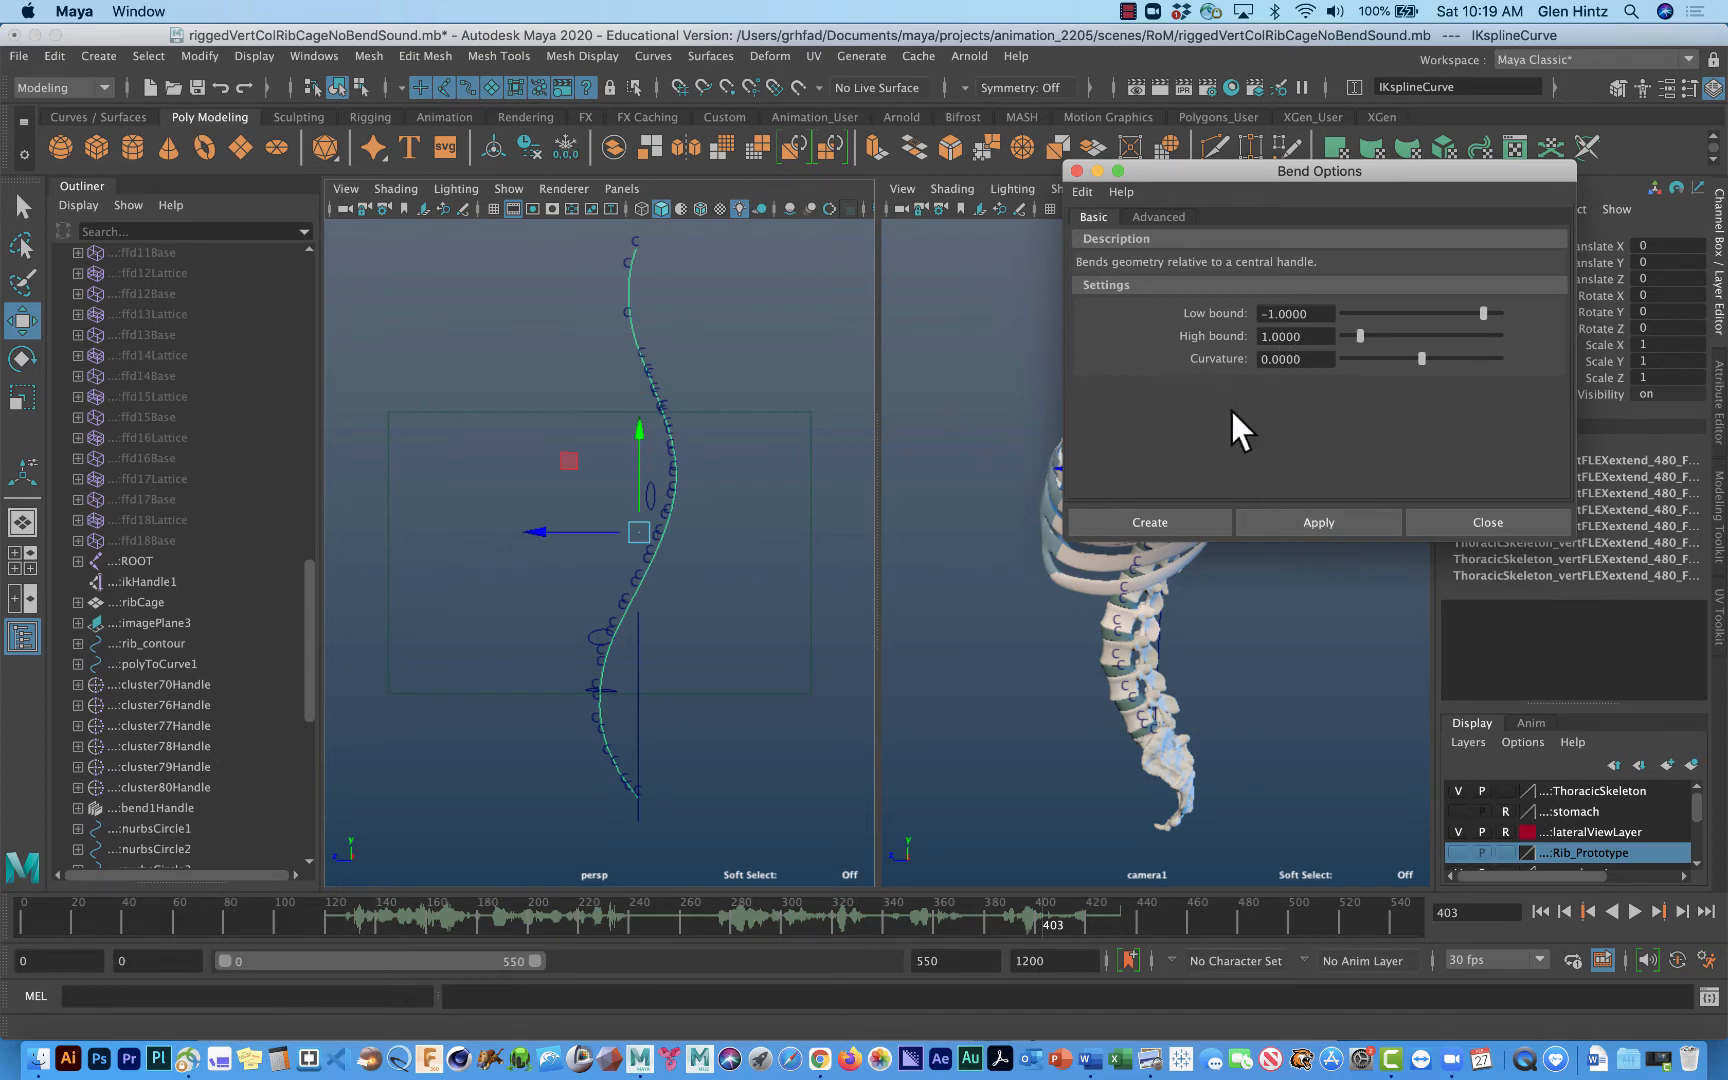
click(1143, 525)
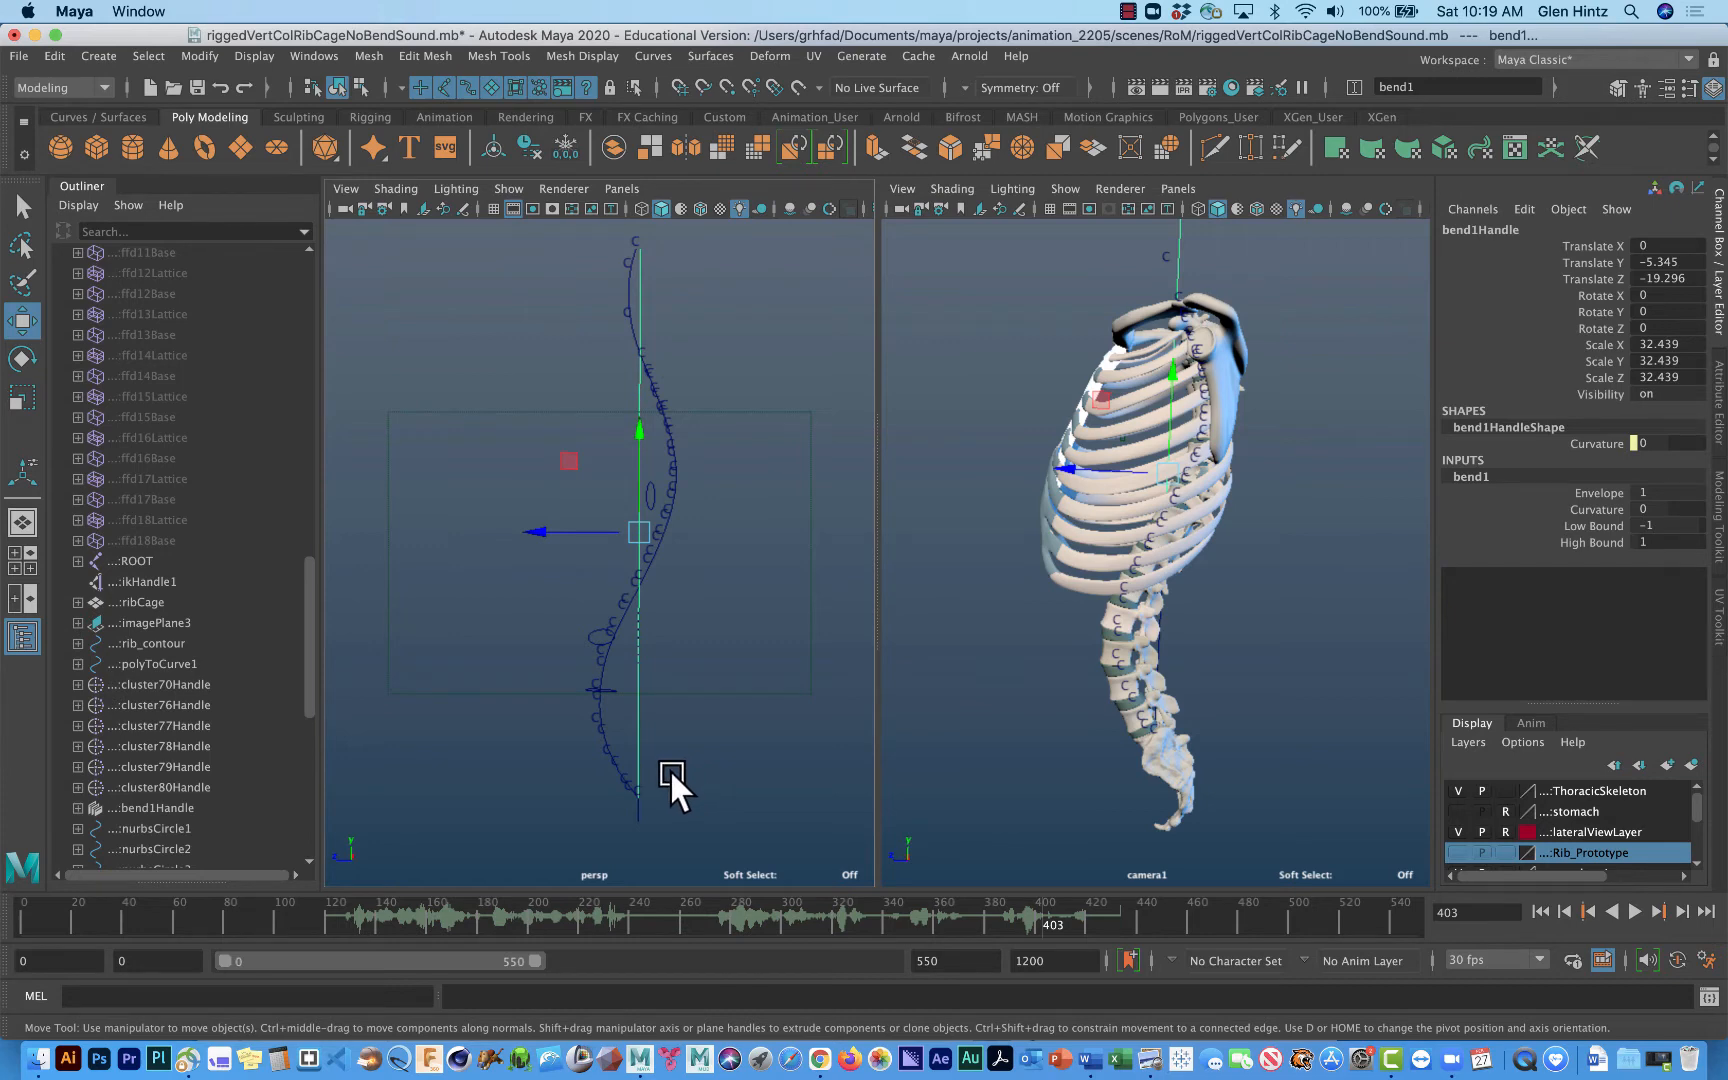
Step: Try bending the spine with the bend handle's curvature manipulator to about -101, and undo the curvature changes
key(t)
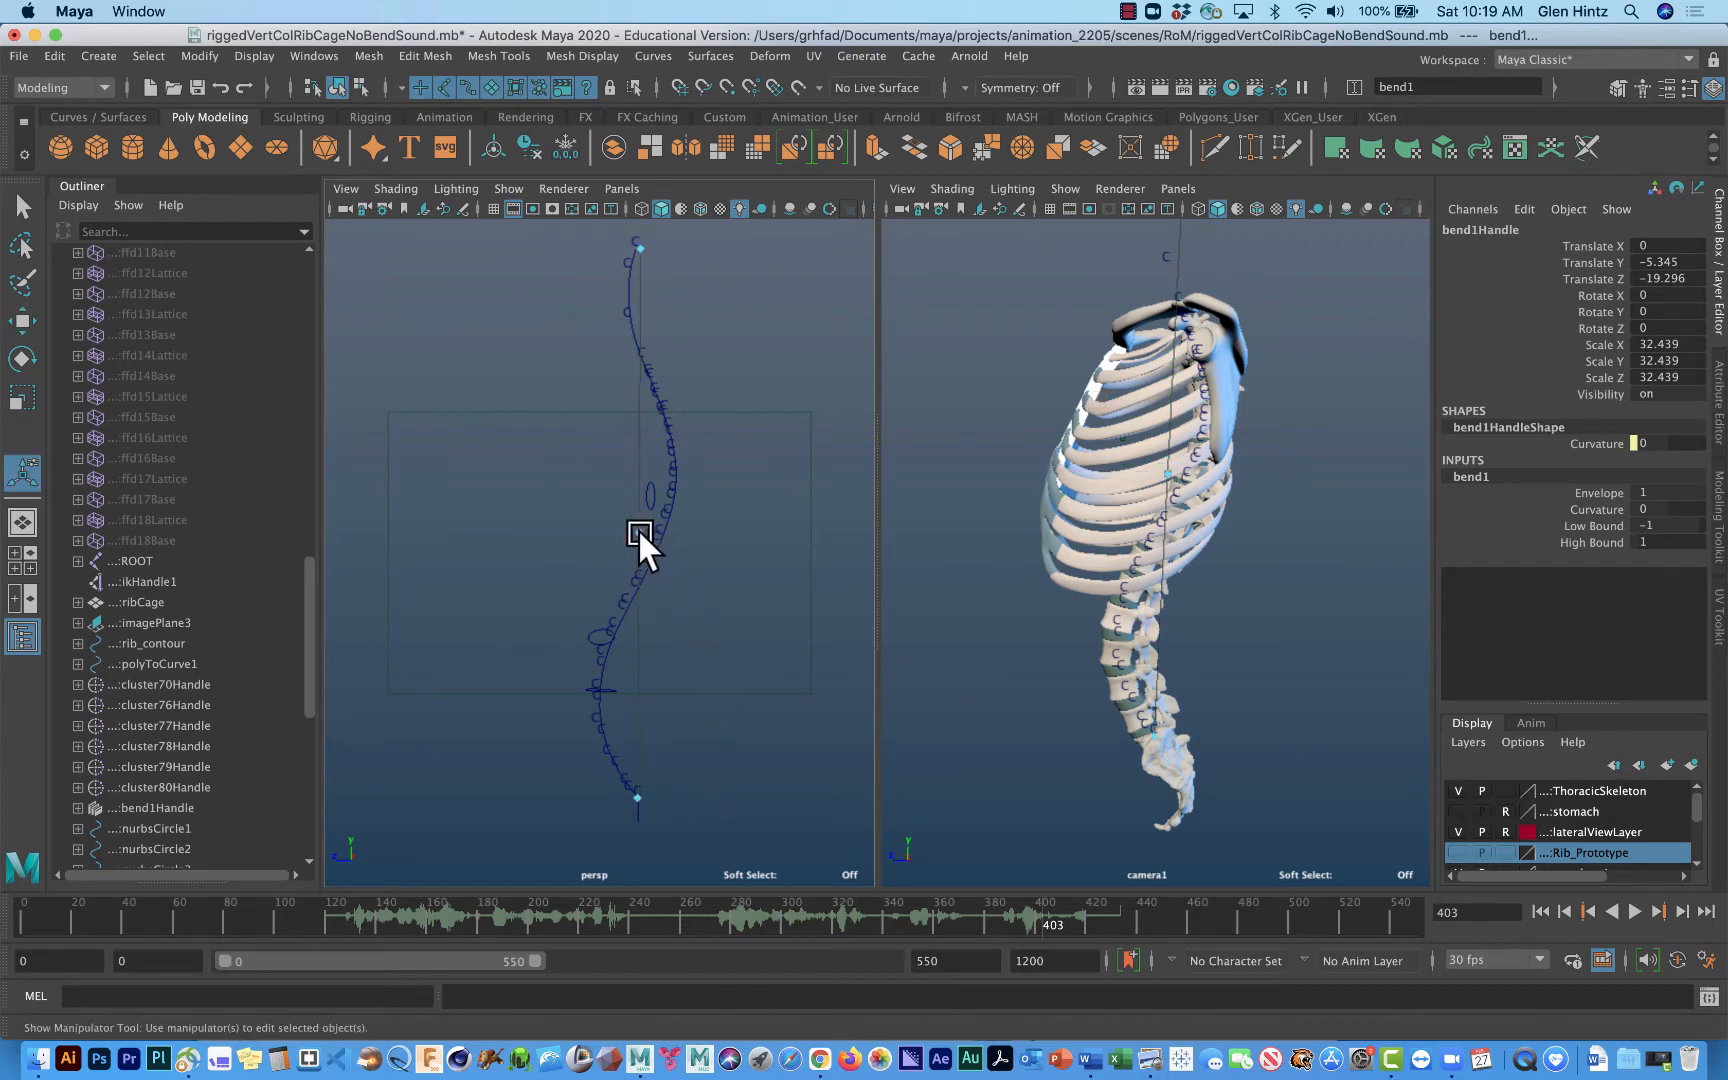
drag(639, 531, 540, 531)
alt+drag(957, 687, 1099, 706)
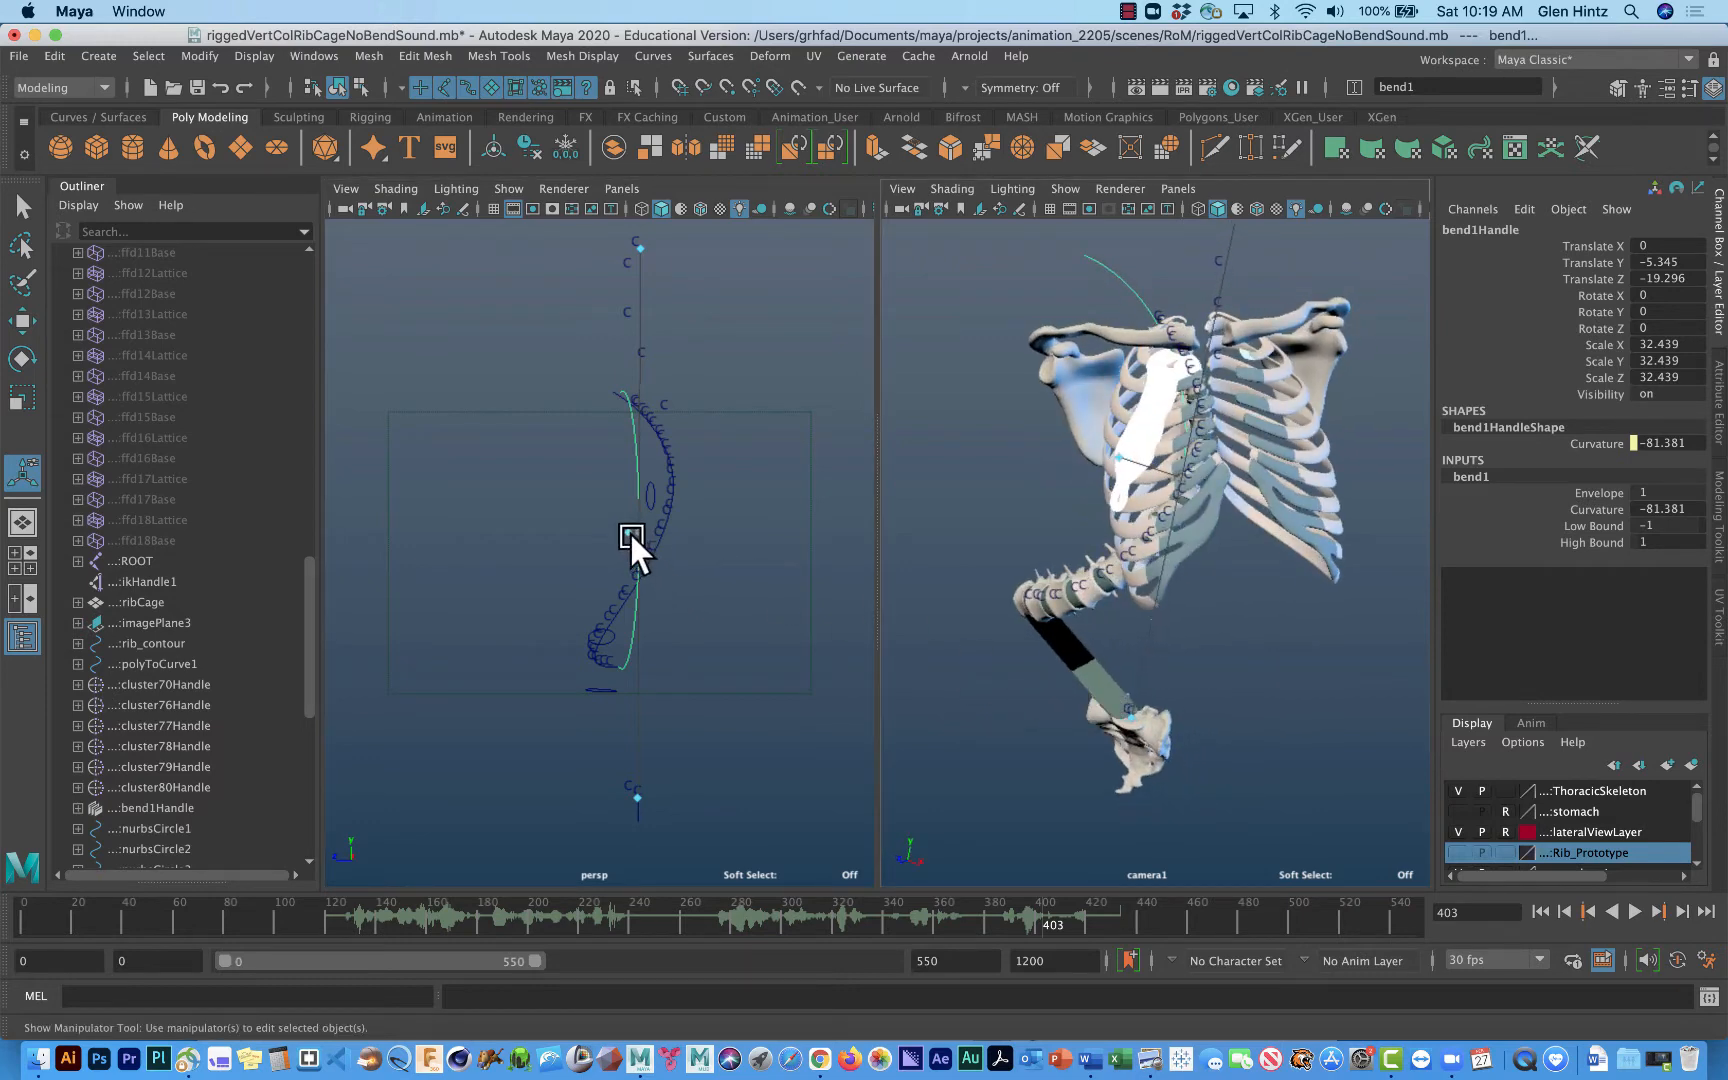
drag(629, 531, 612, 529)
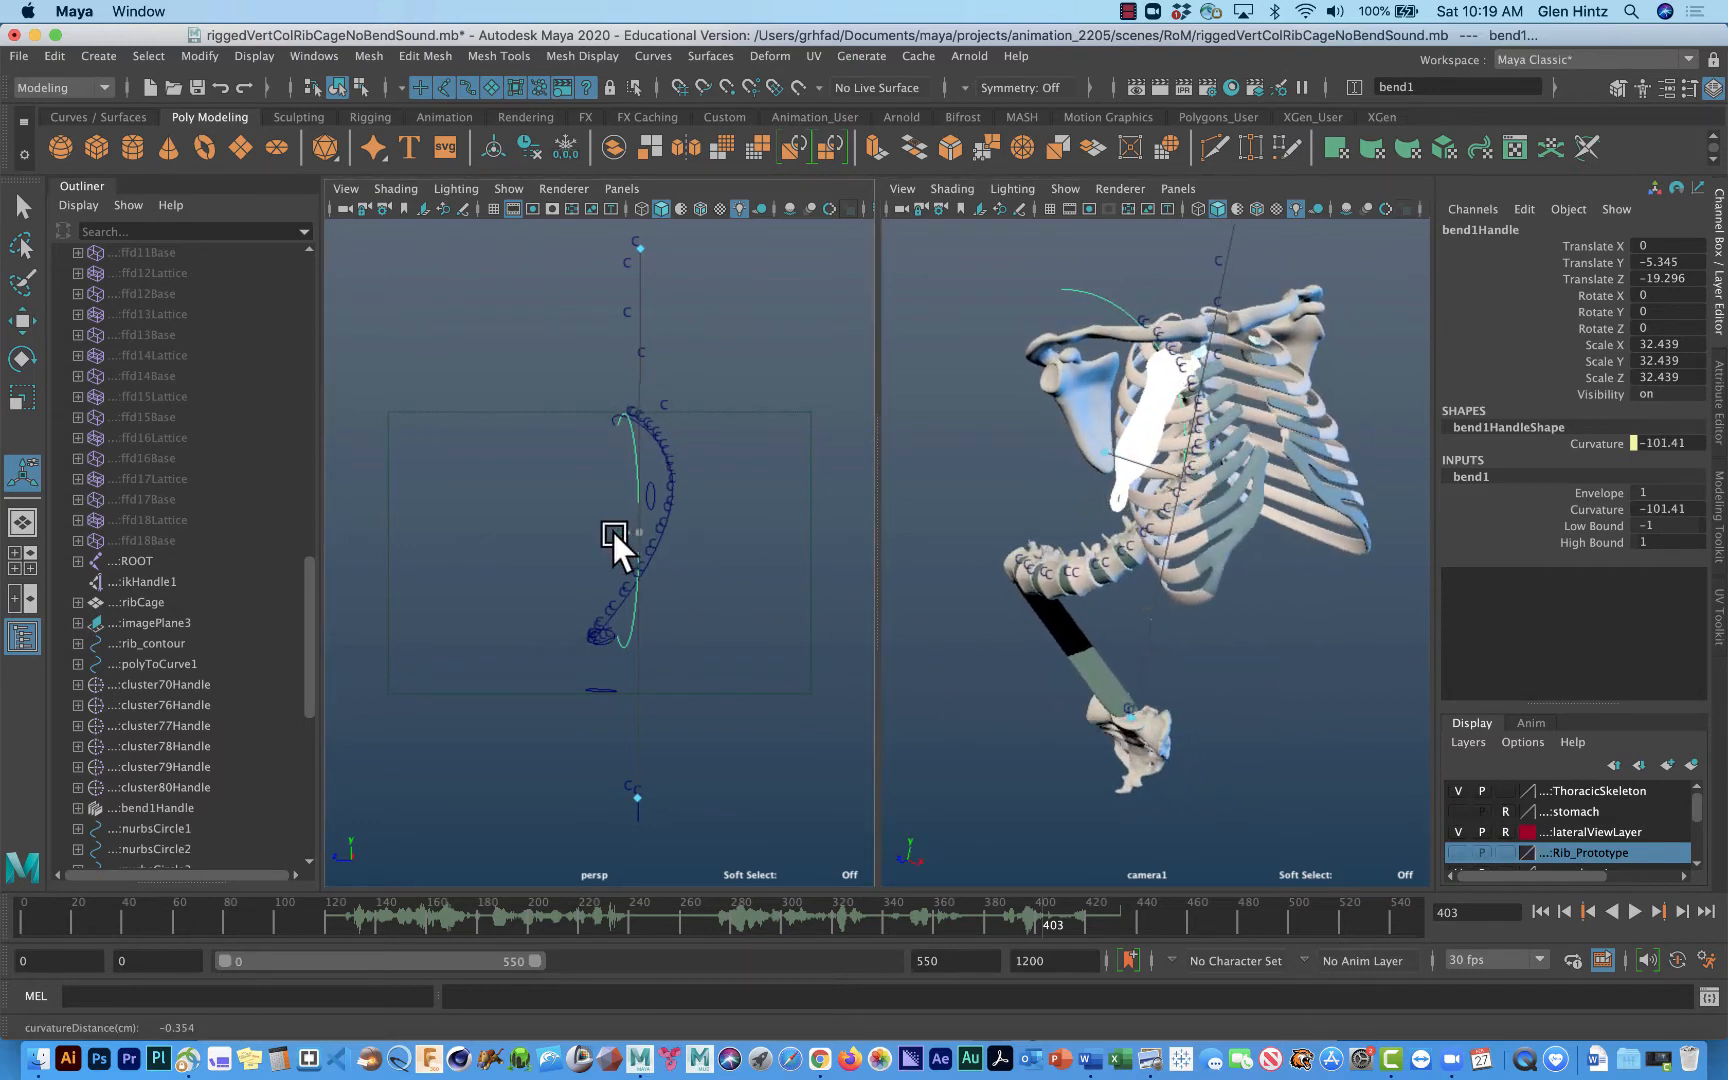
key(super+z)
key(super+z)
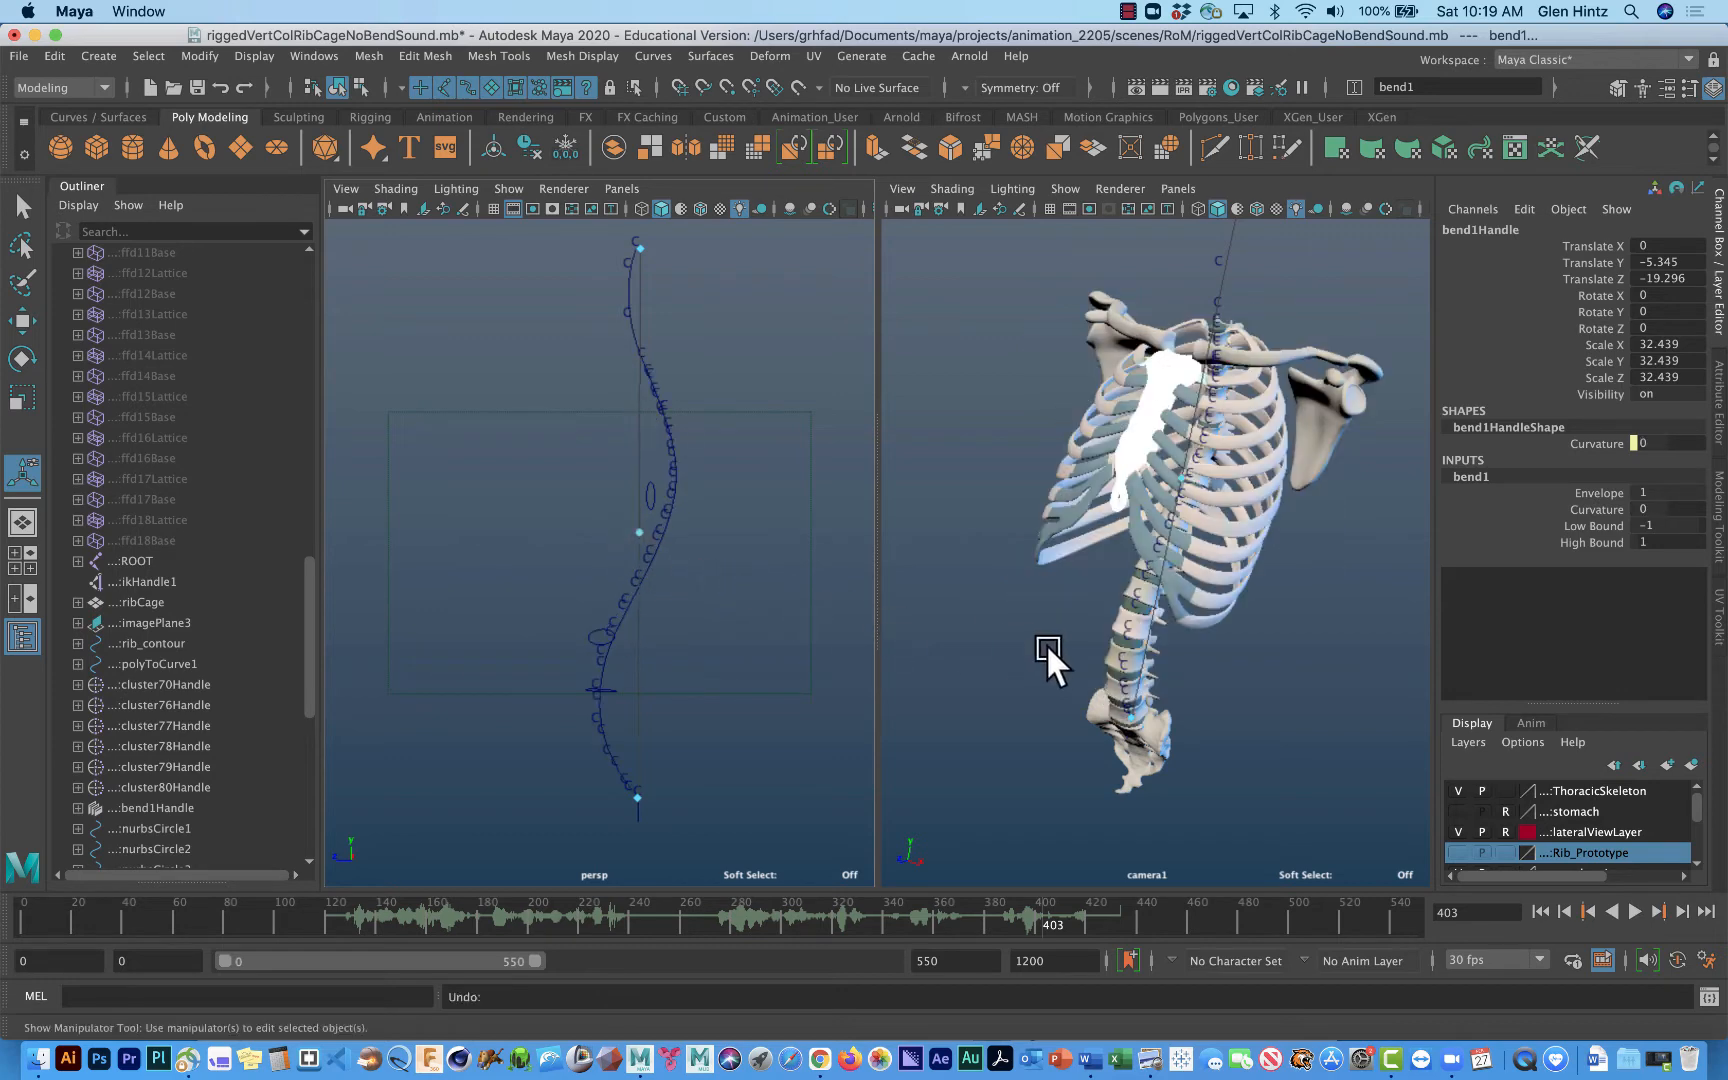
alt+drag(1068, 663, 904, 600)
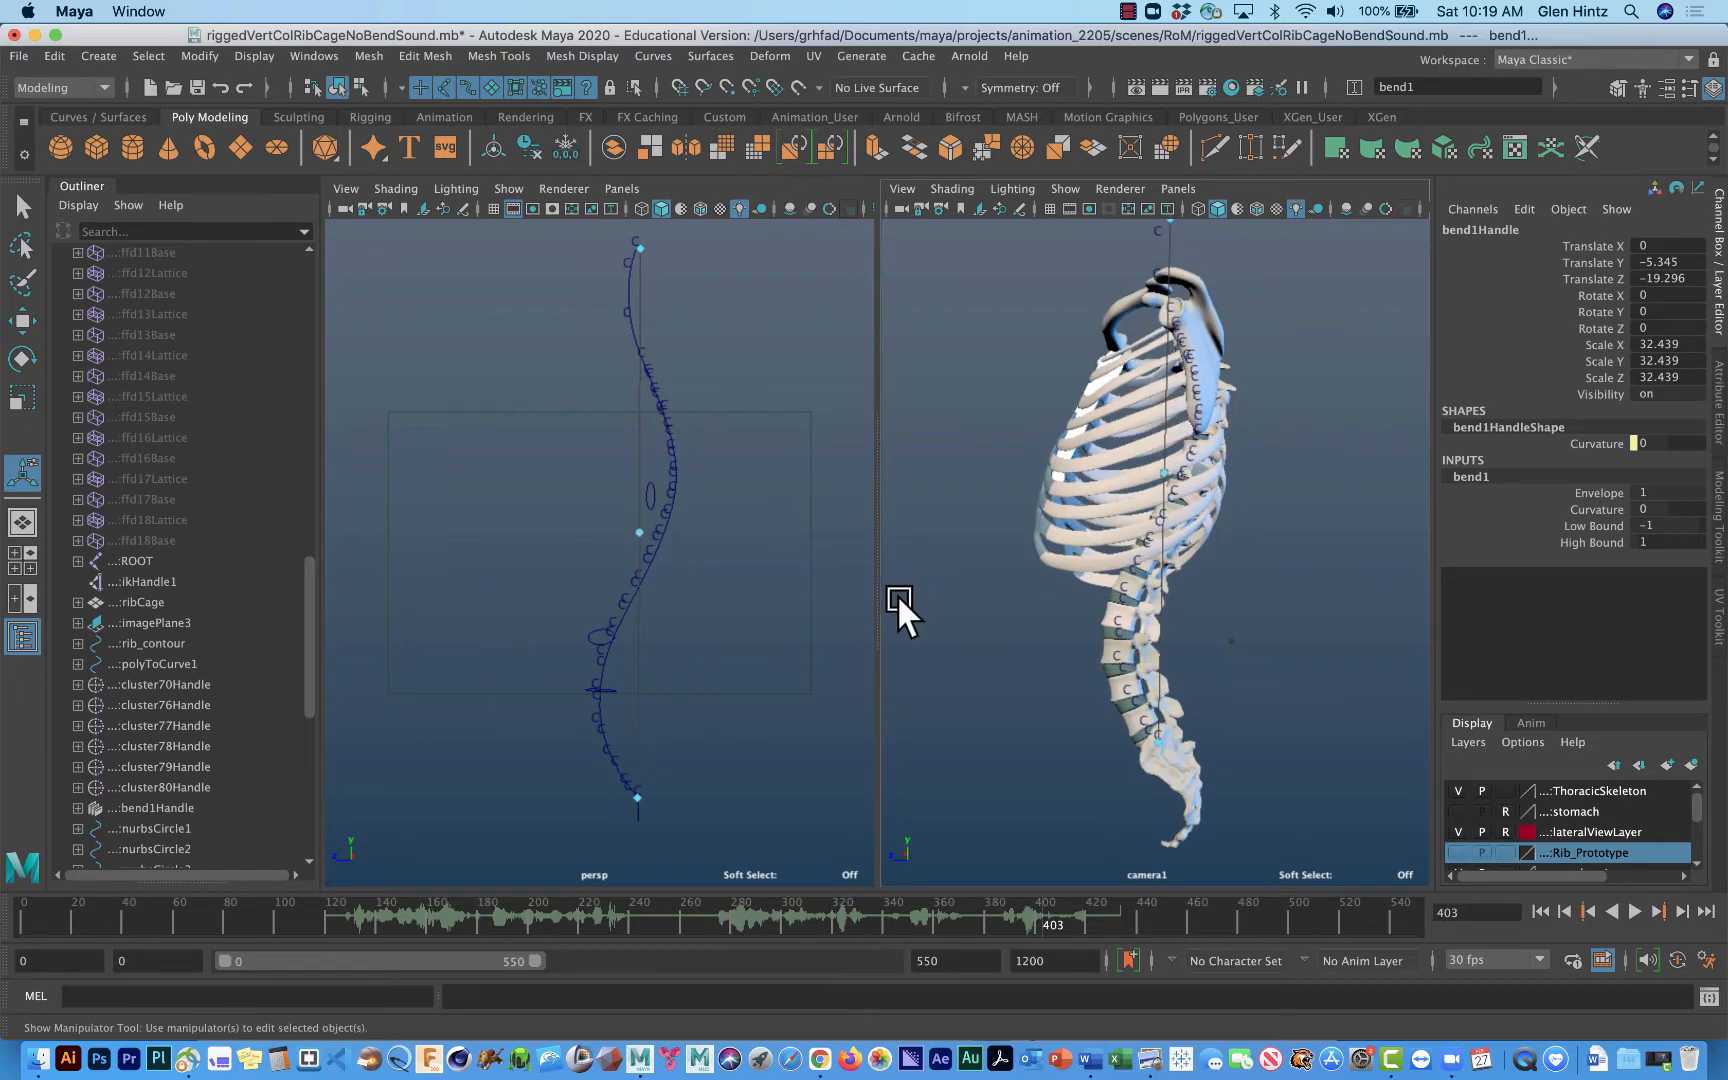
right_click(644, 666)
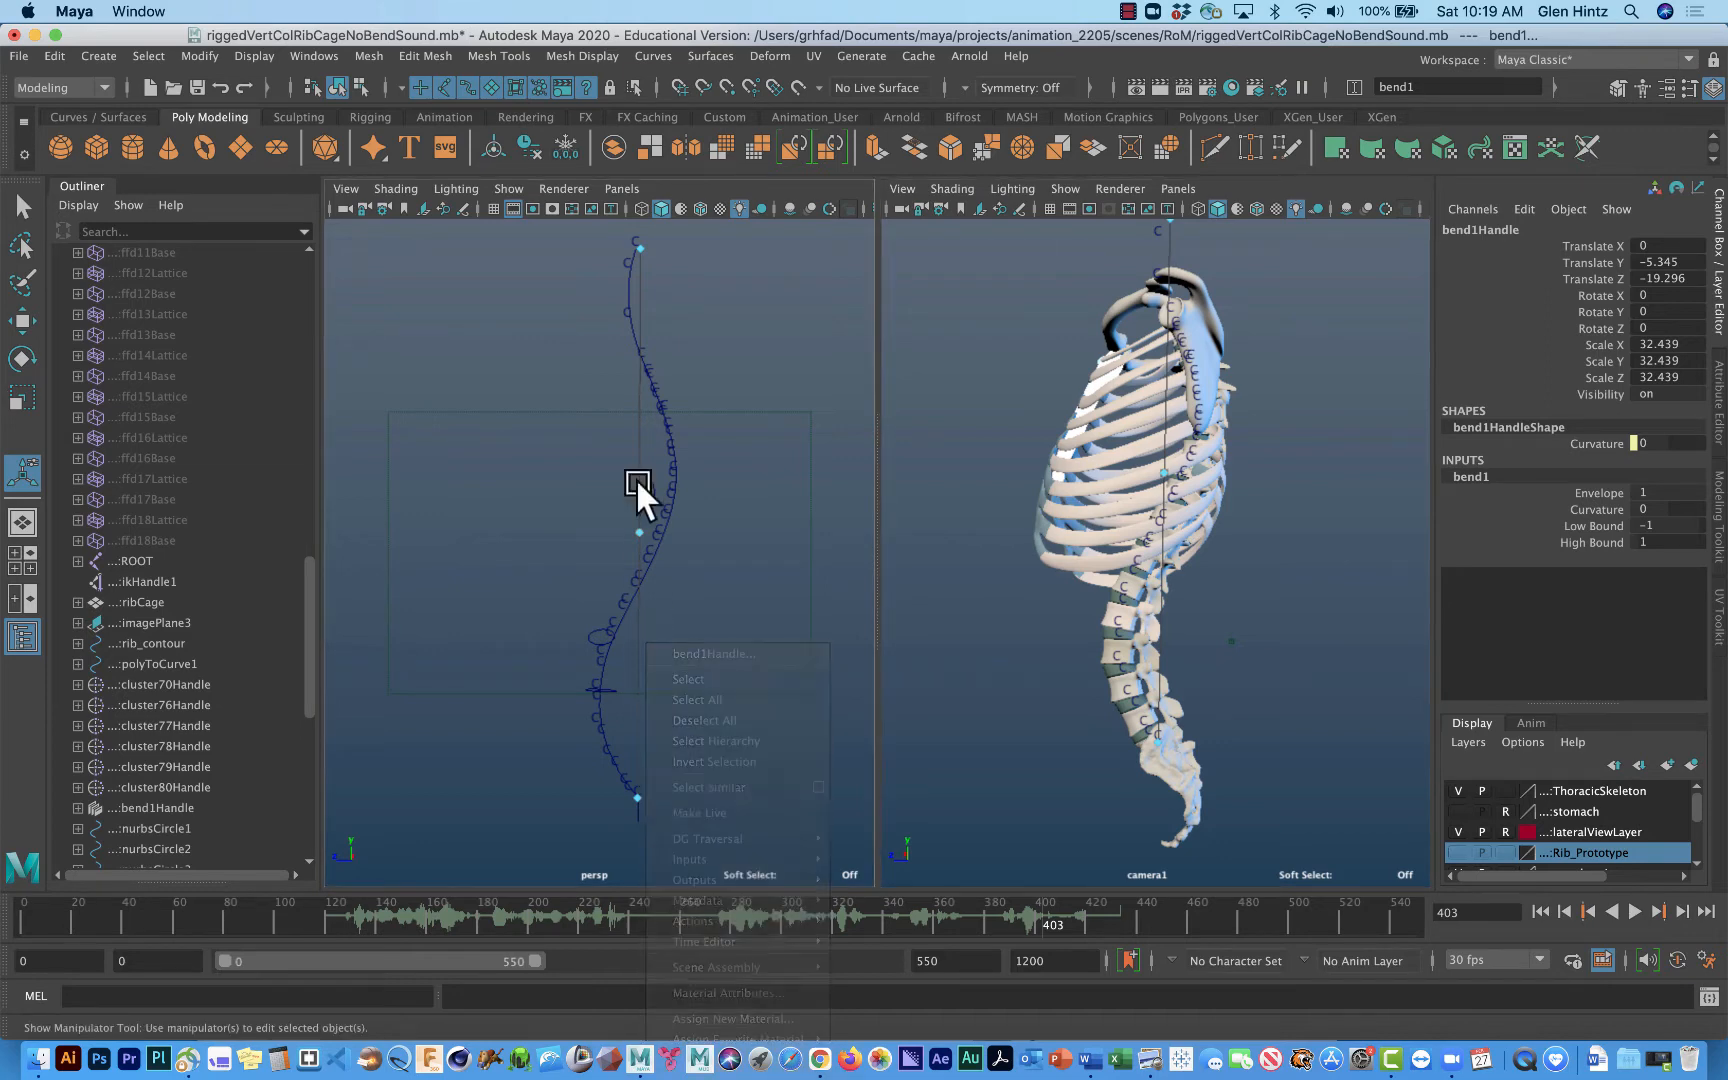
right_click(642, 440)
click(540, 455)
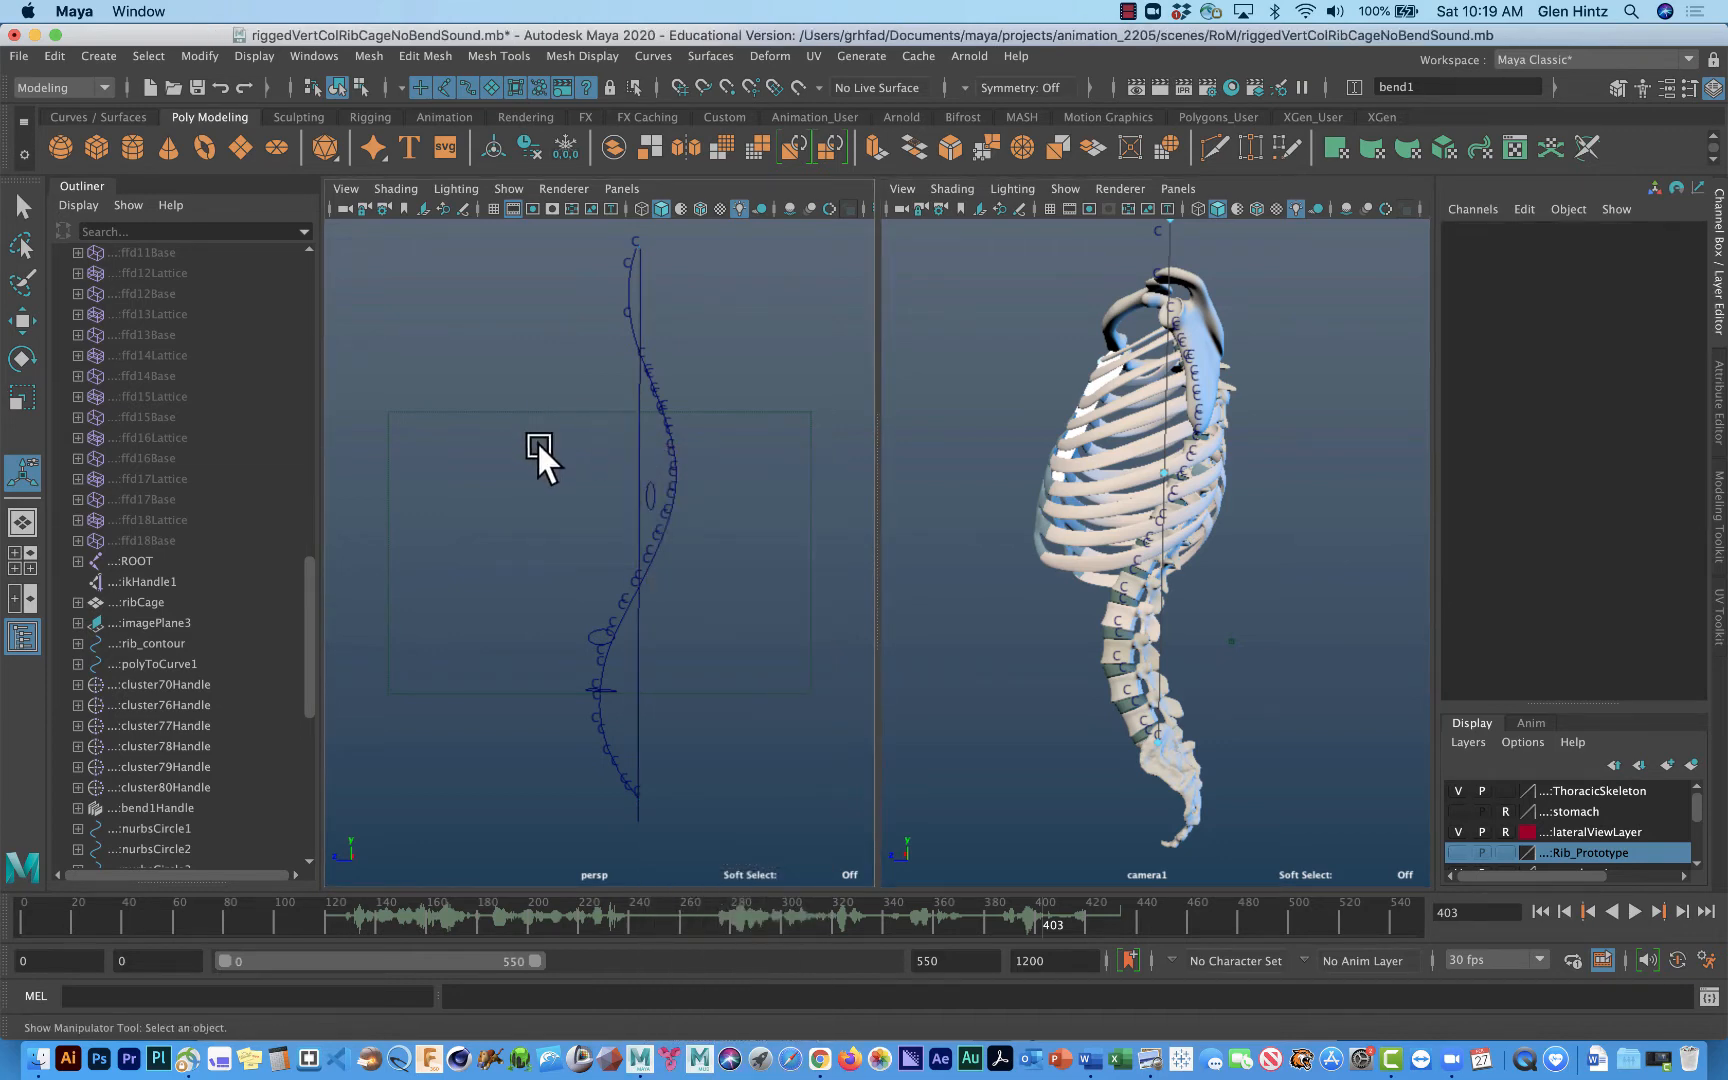
right_click(645, 455)
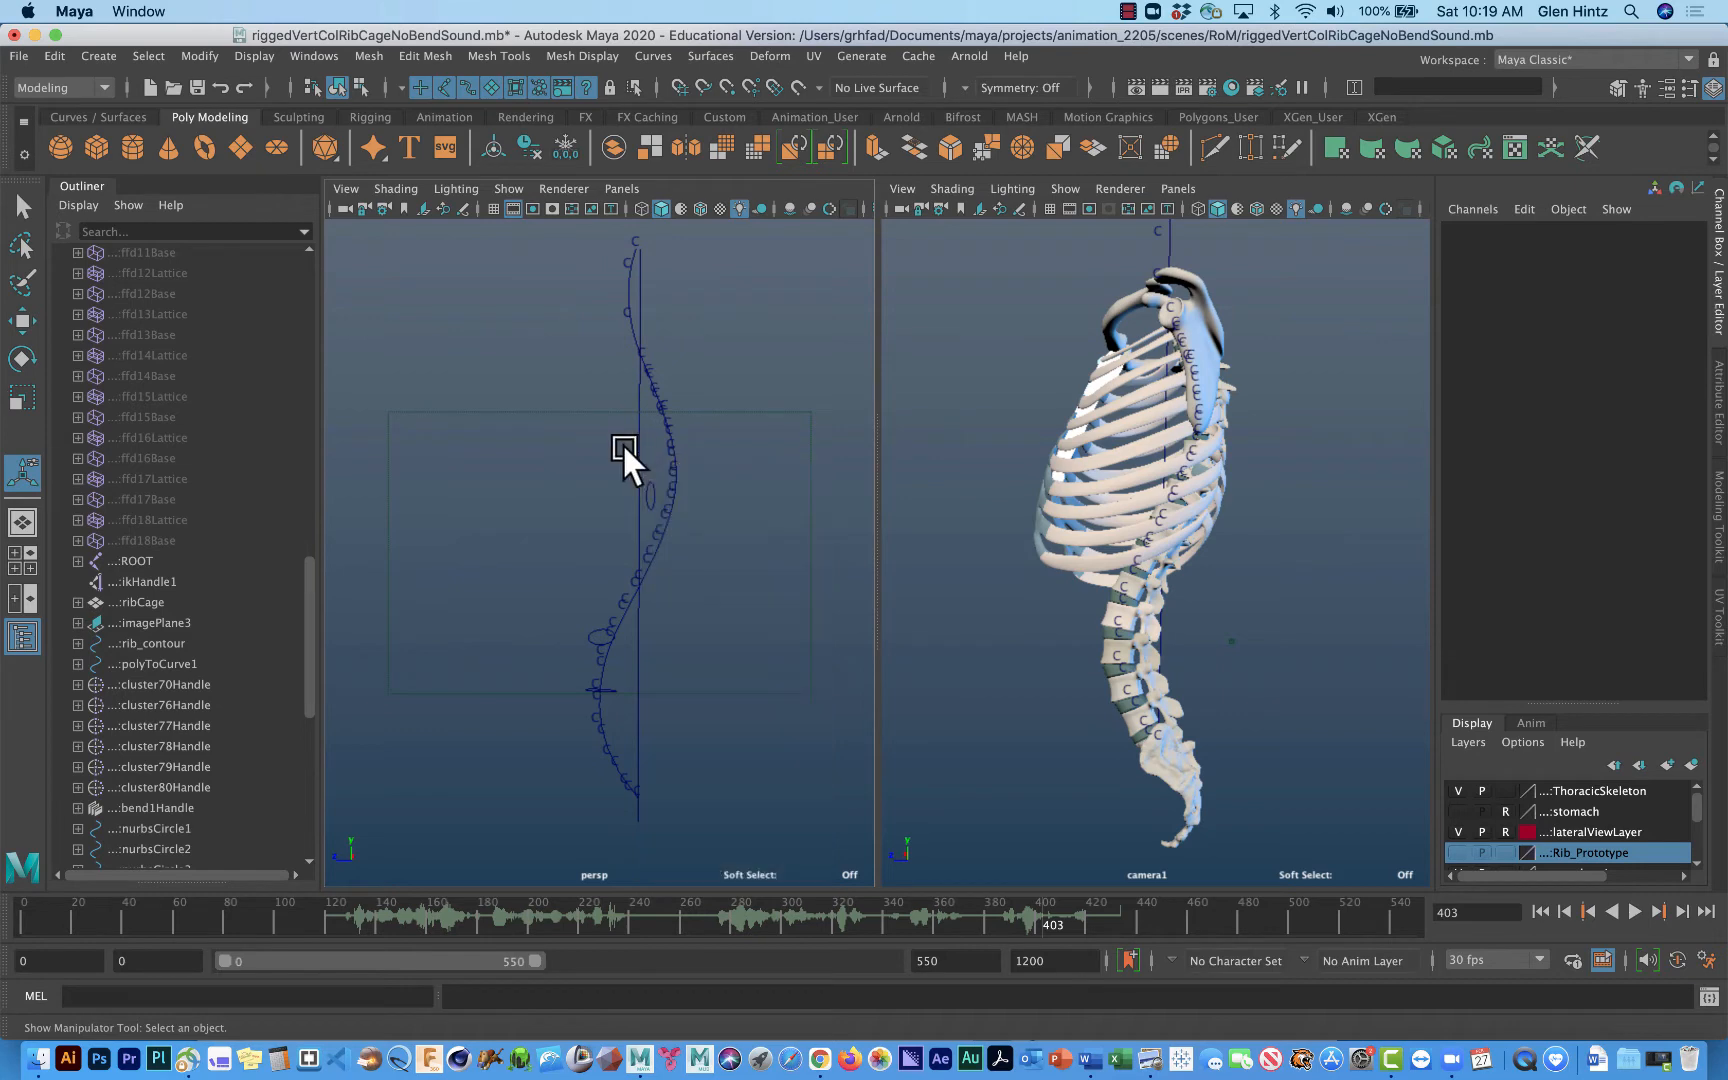
mouse_move(627, 450)
right_down()
mouse_move(628, 410)
mouse_move(634, 440)
right_up()
click(634, 442)
right_click(640, 452)
key(Escape)
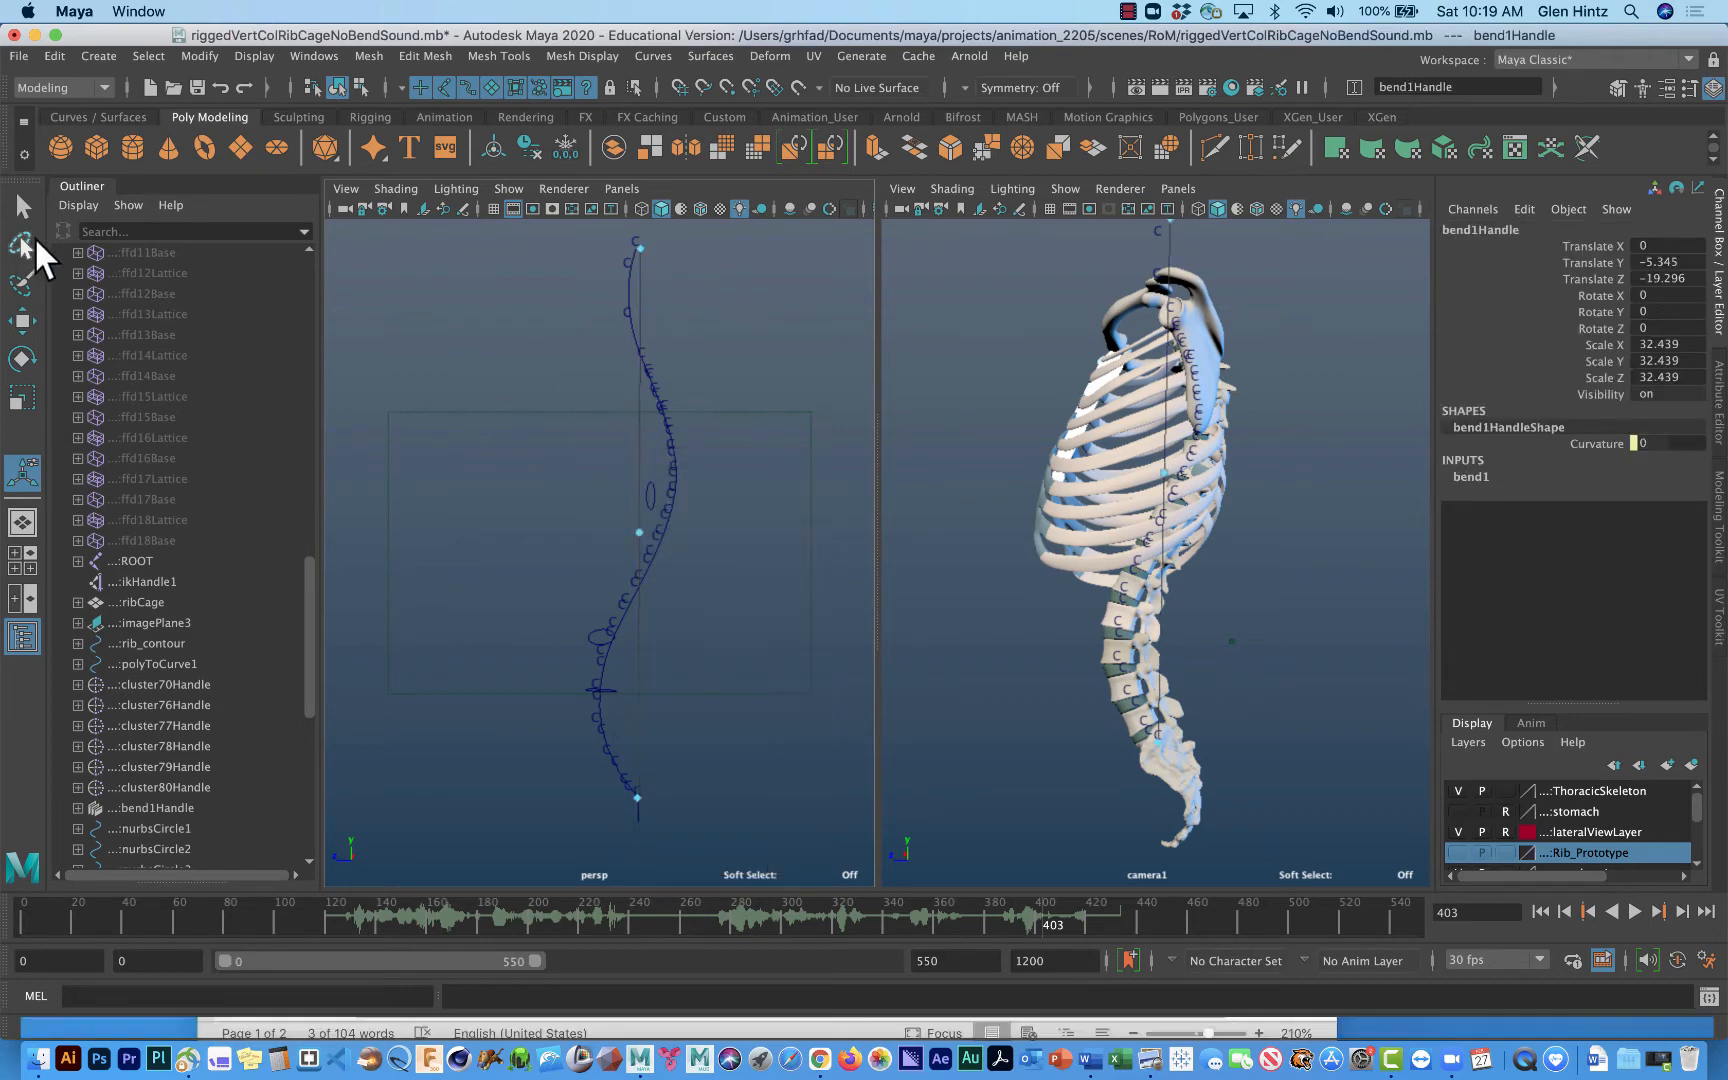
click(22, 210)
right_click(641, 460)
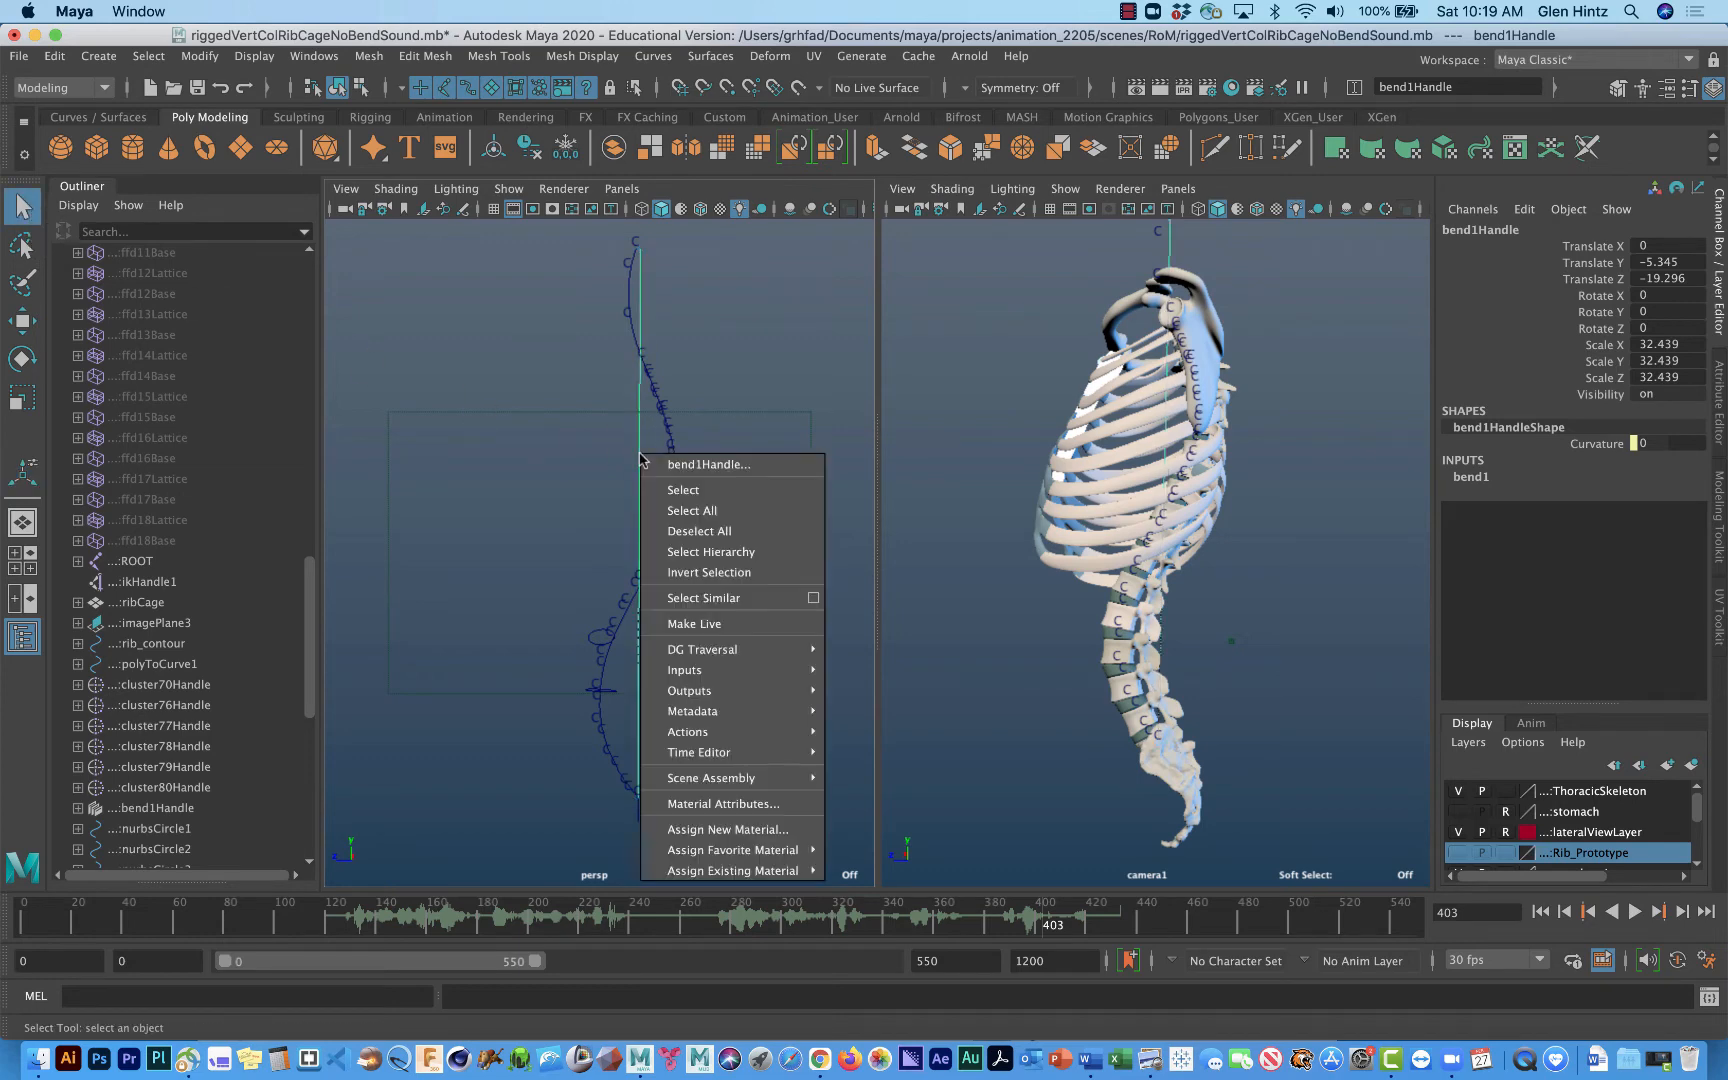
click(608, 440)
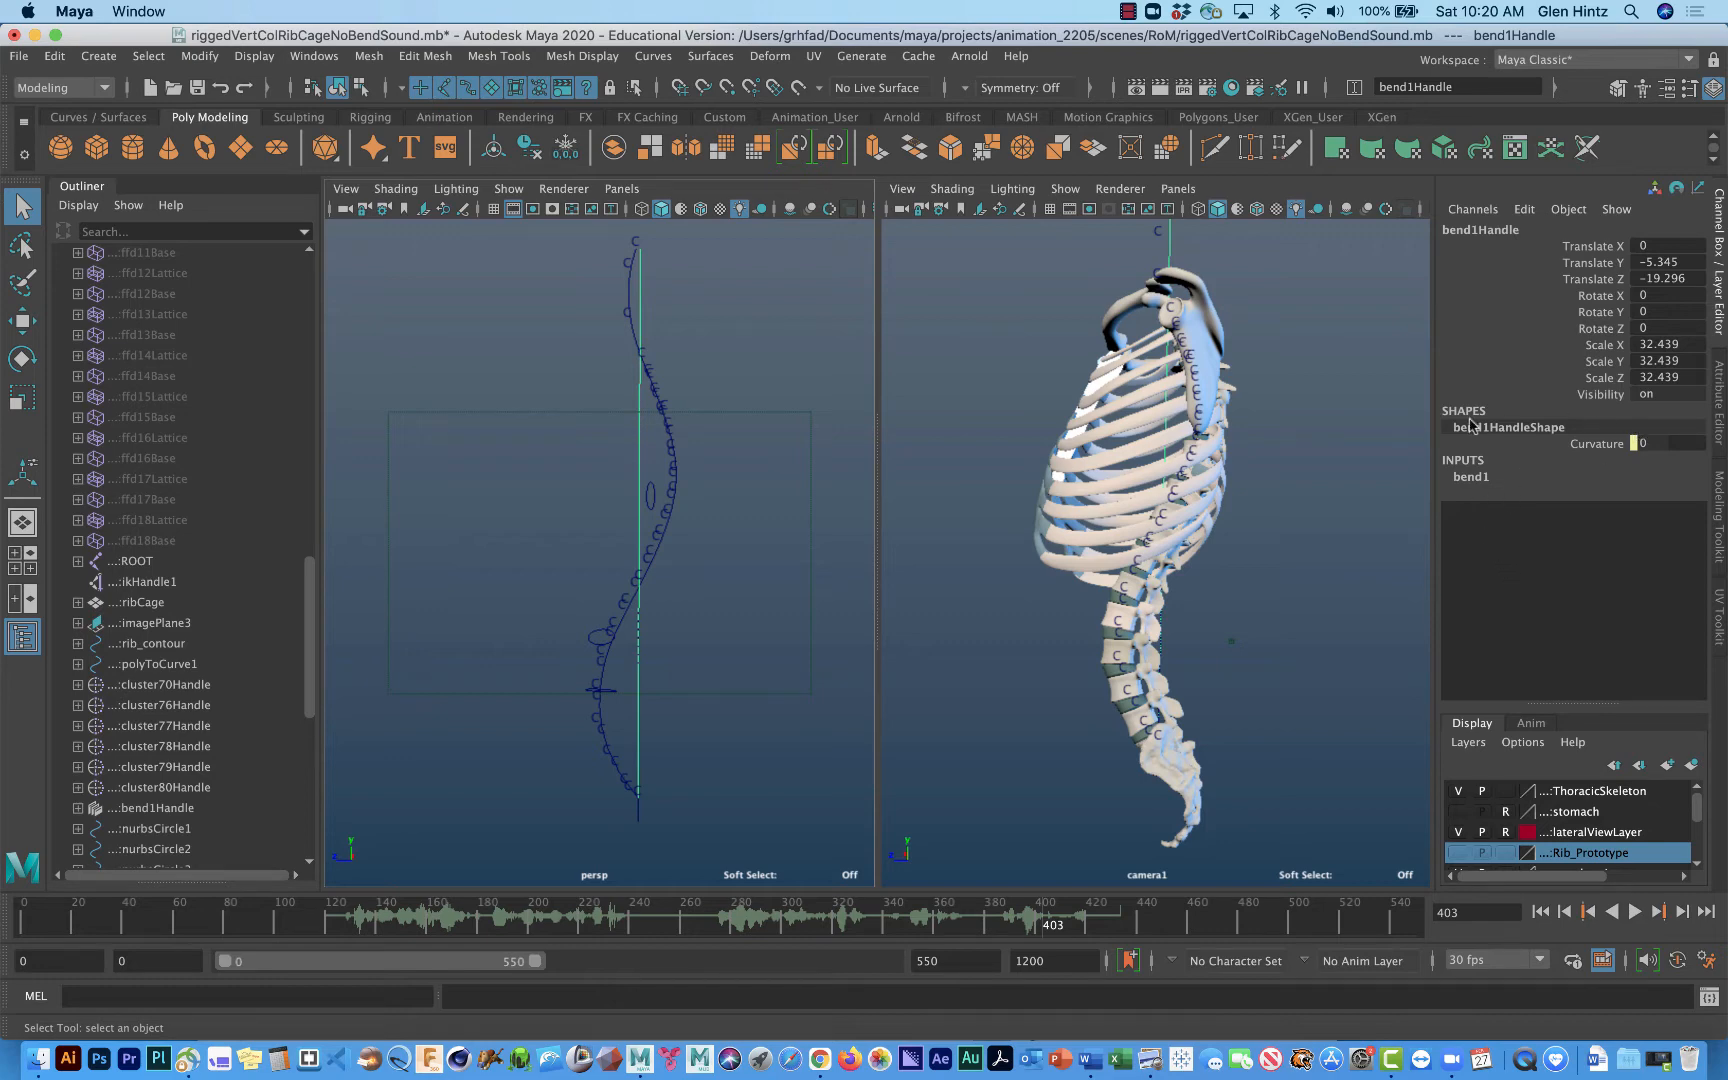
Step: Rotate the bend handle about 90 degrees around Y, try a small curvature of about 4.3, and undo the curvature change
key(e)
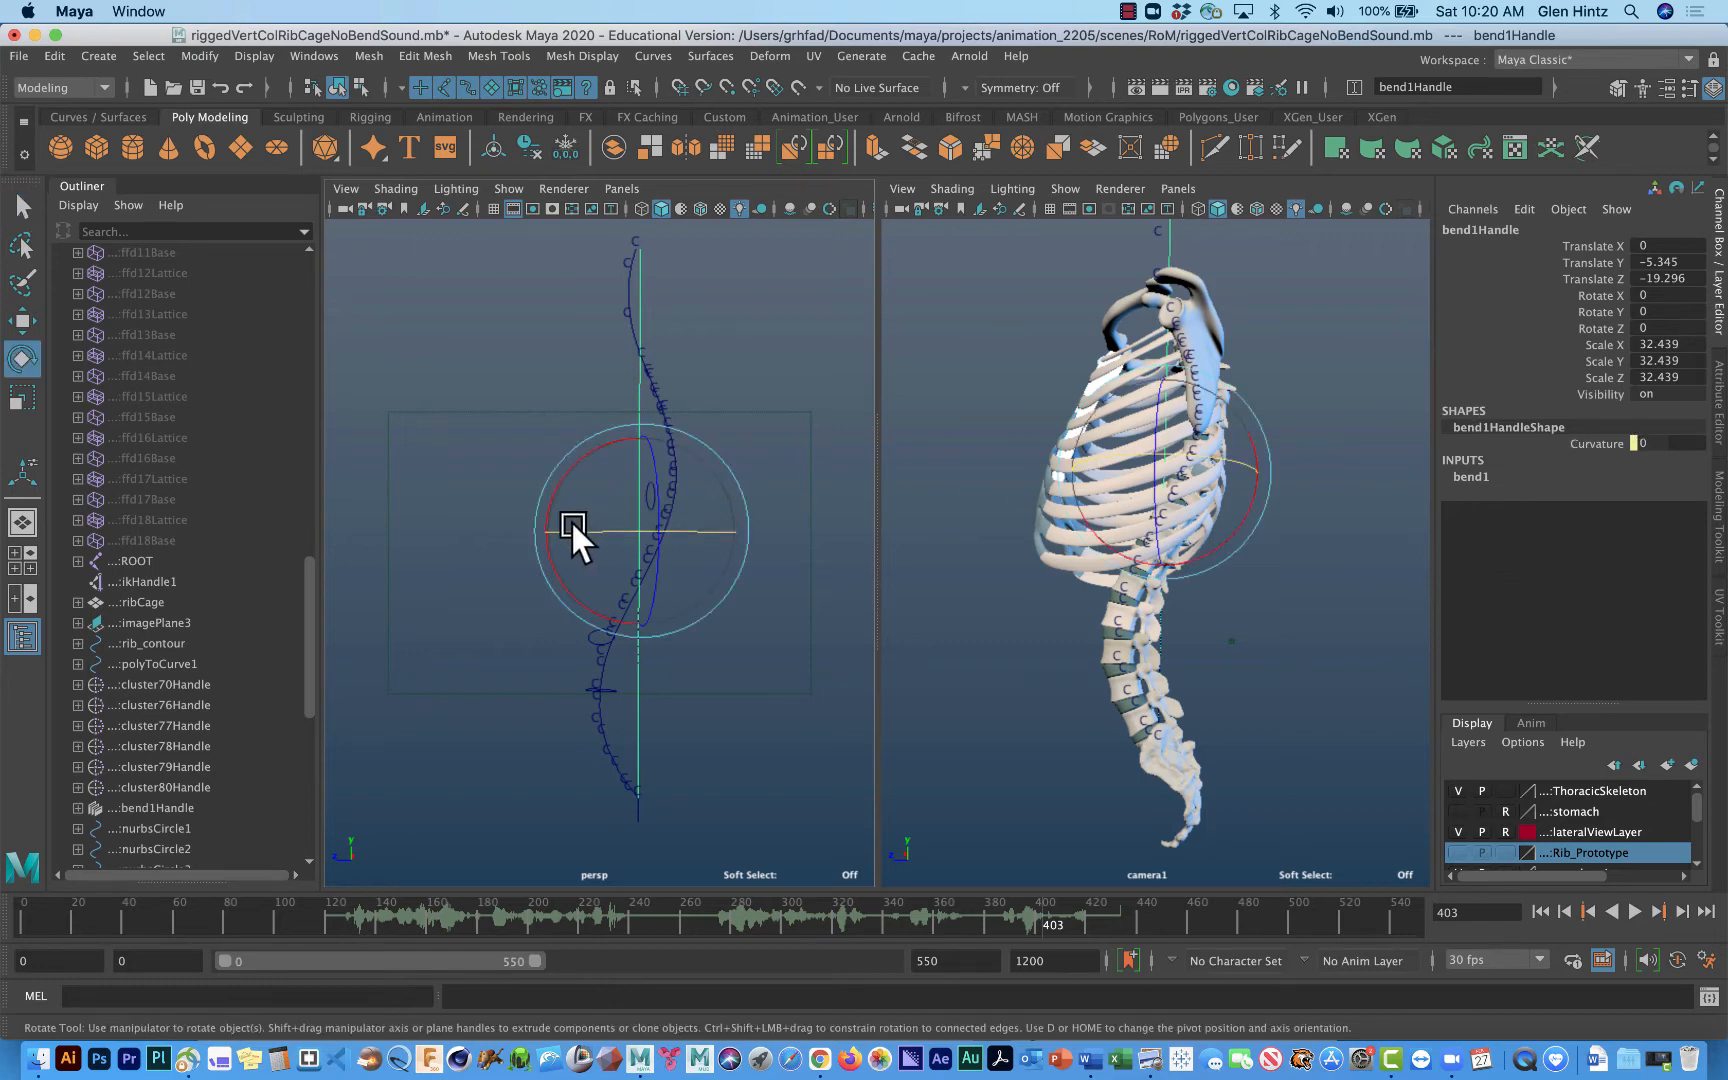
drag(570, 518, 628, 536)
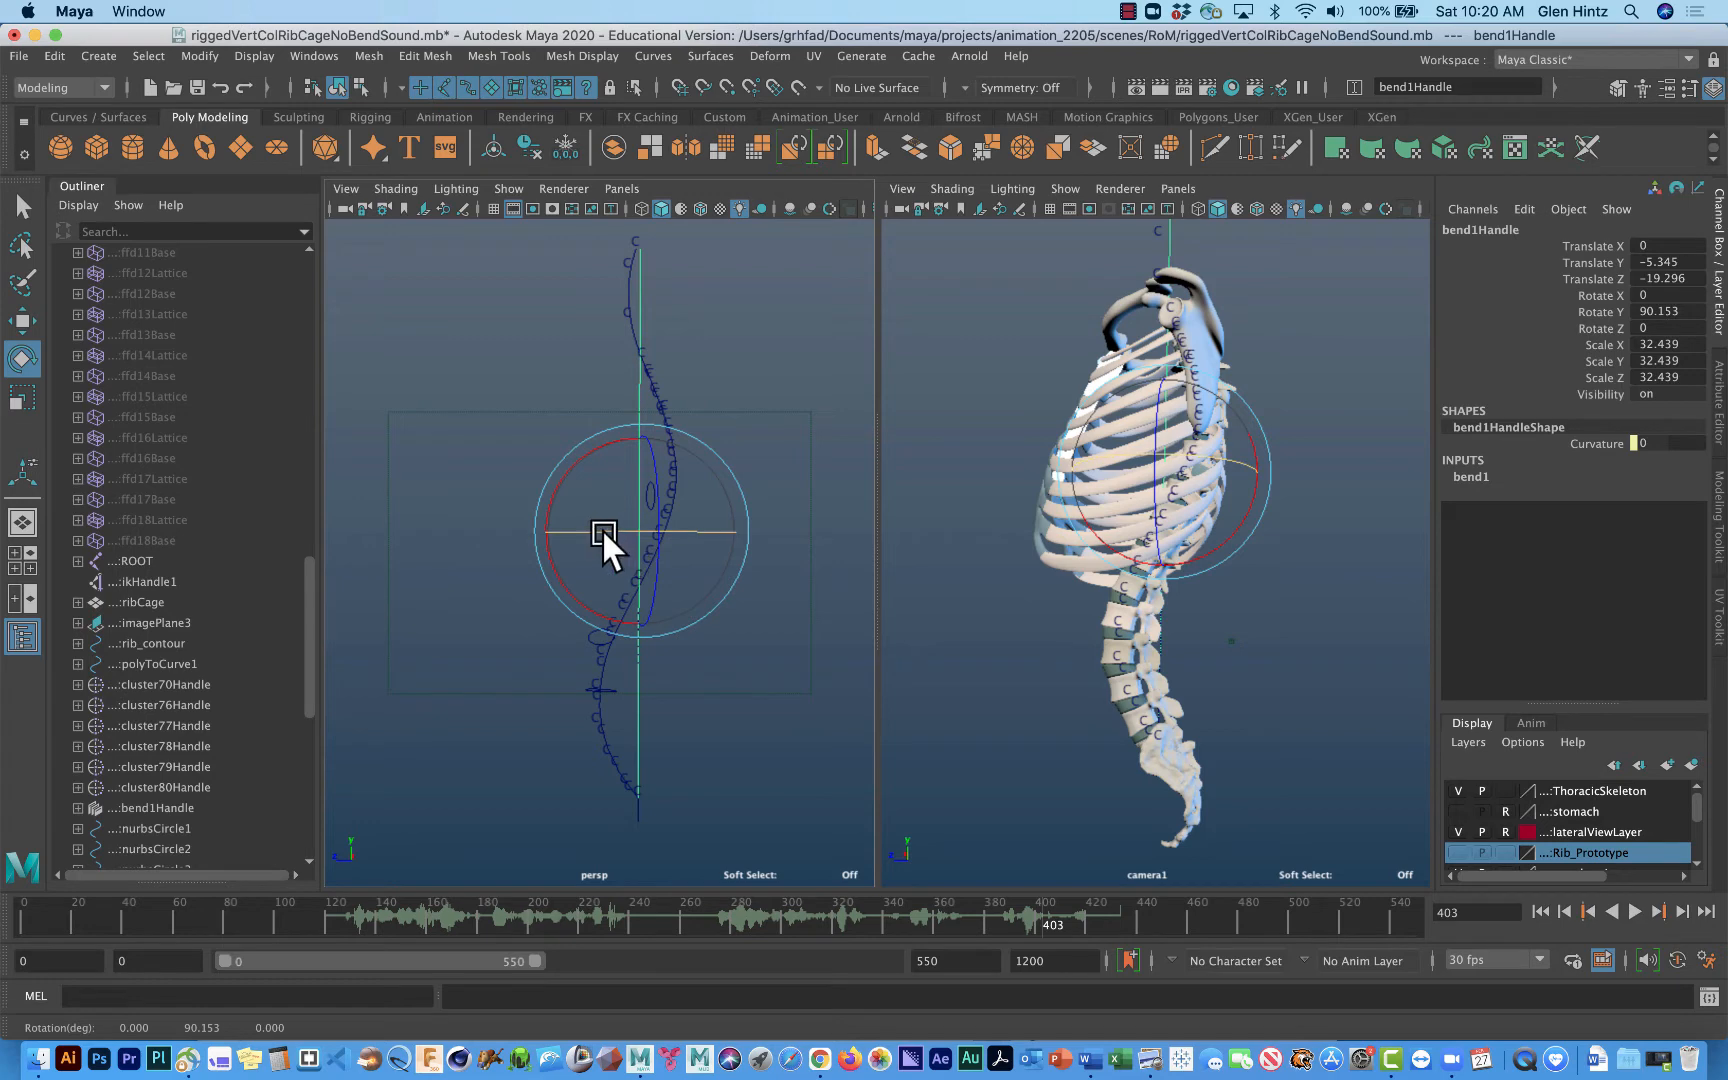
key(t)
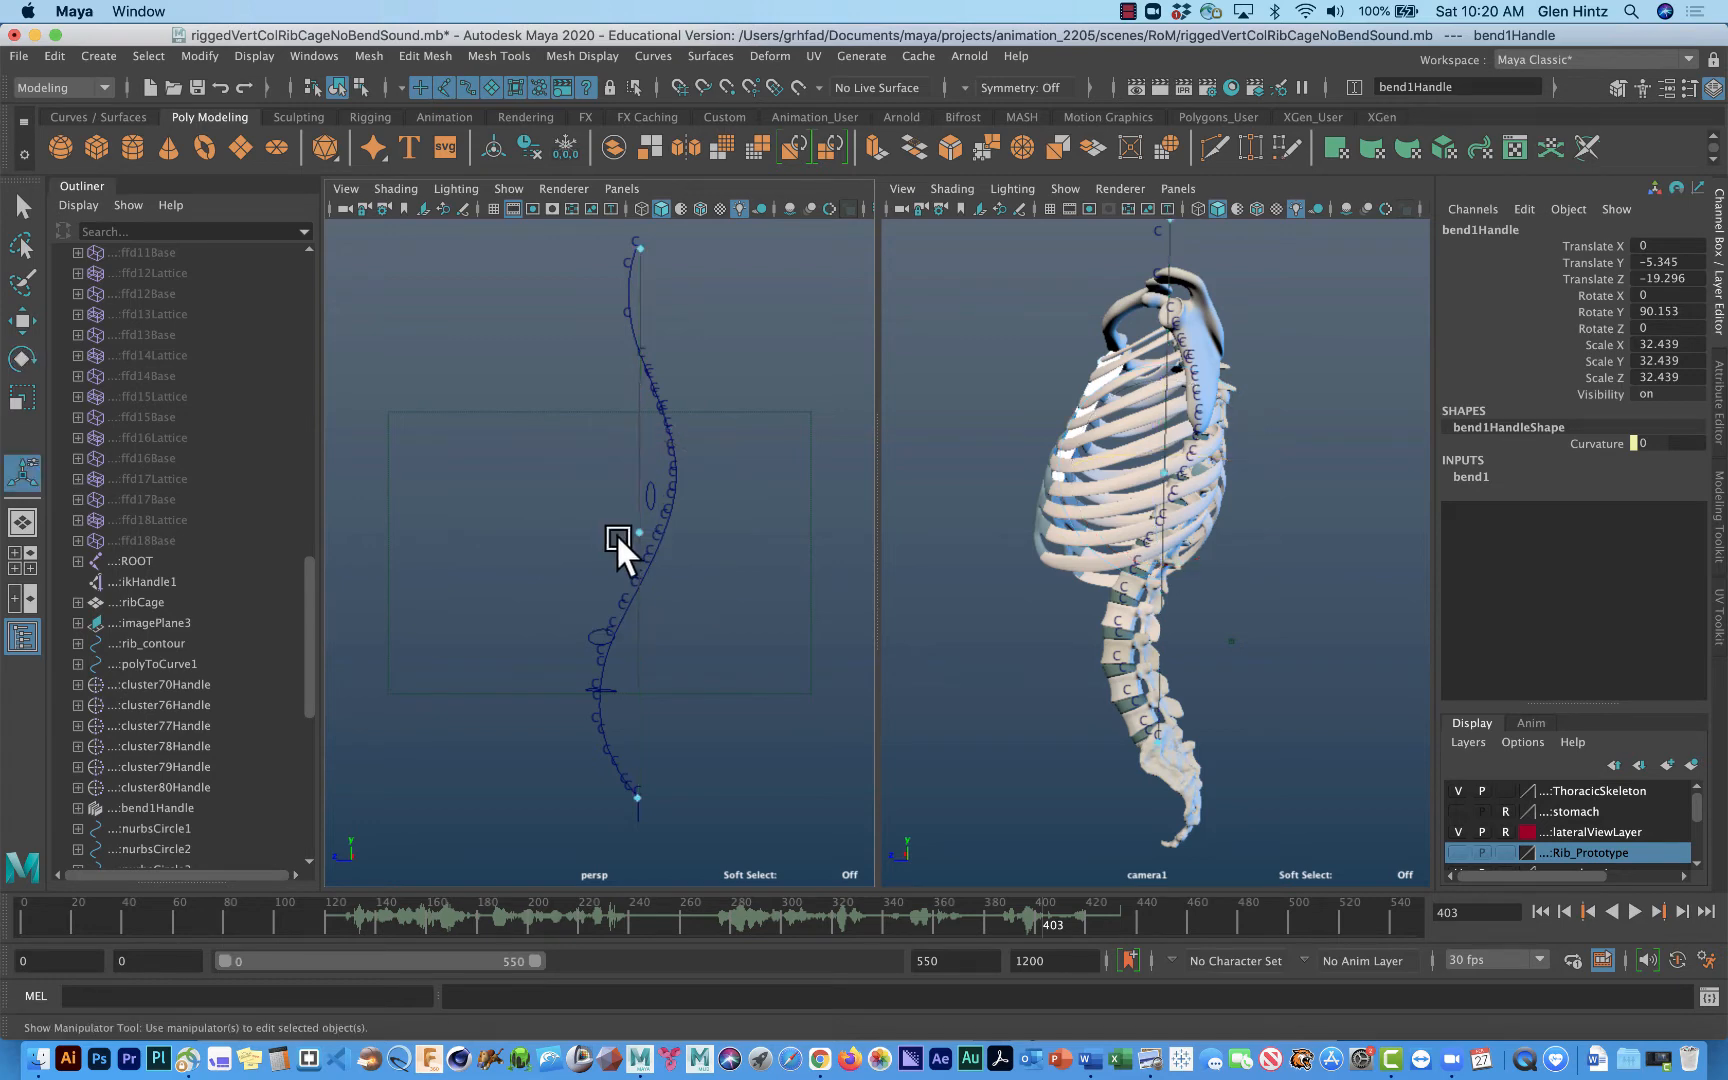
mouse_move(639, 530)
mouse_down()
mouse_move(679, 529)
mouse_move(622, 522)
mouse_move(639, 526)
mouse_up()
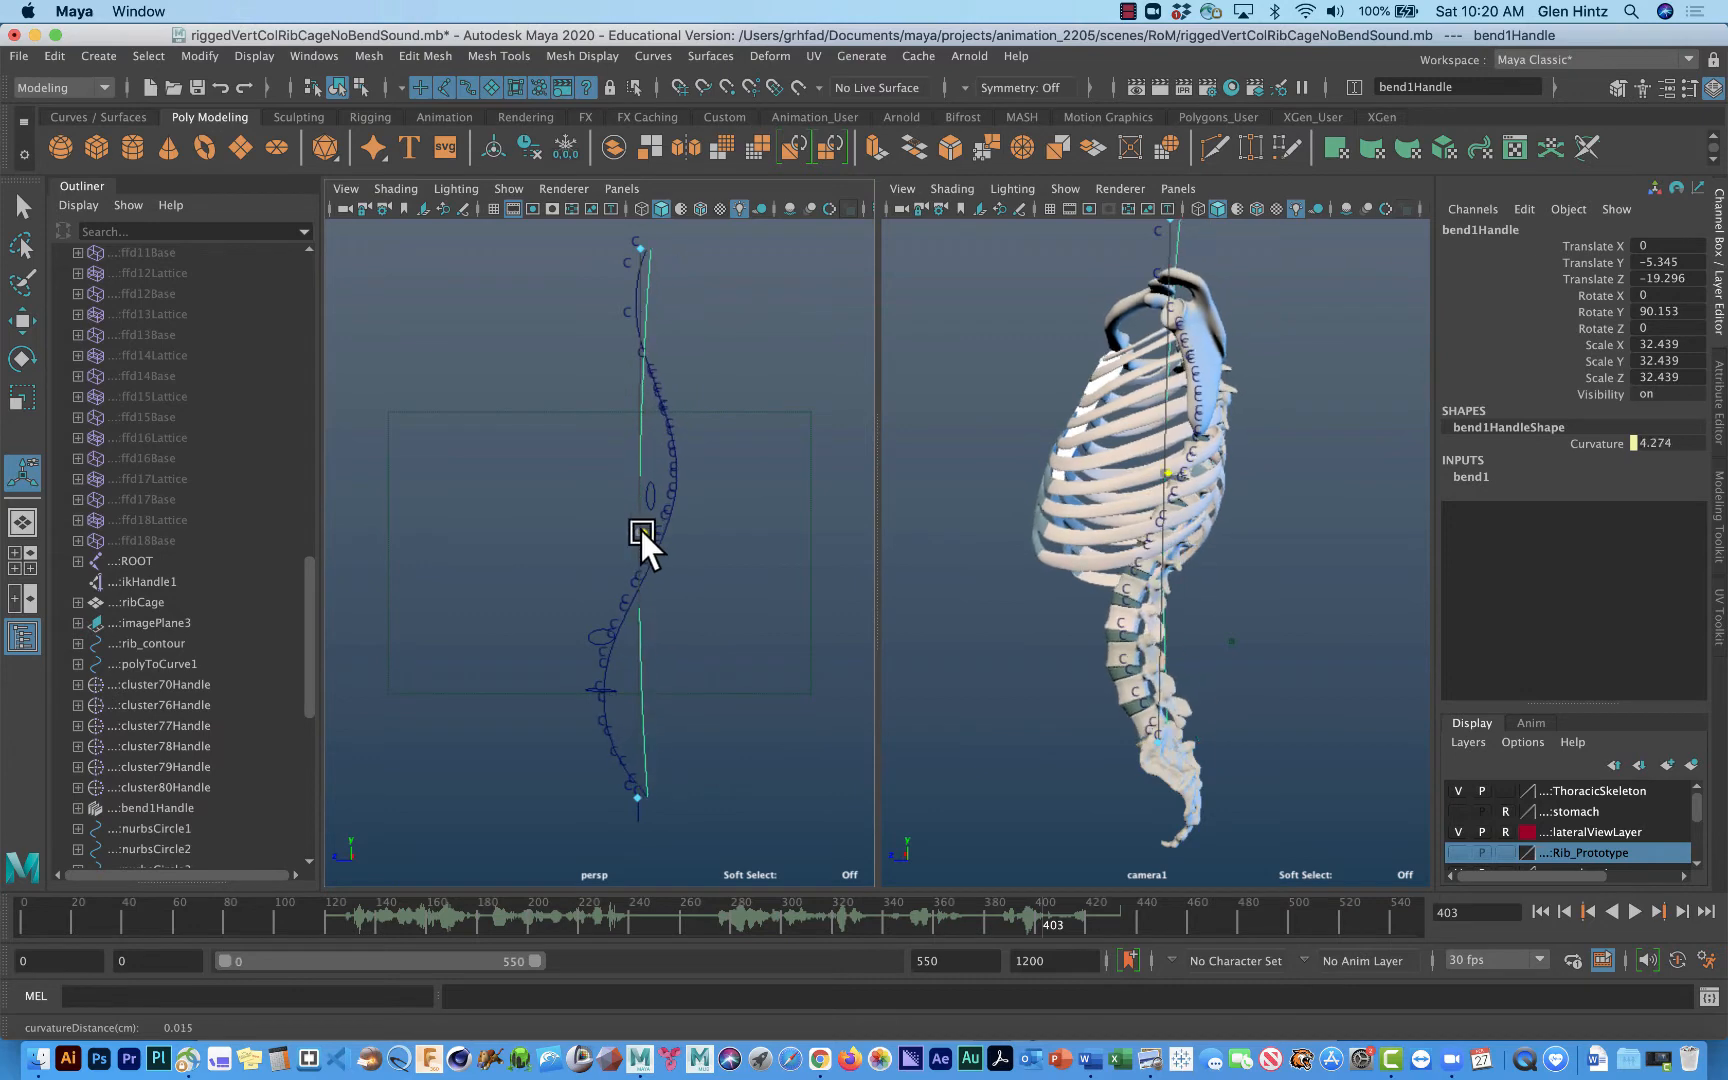
key(ctrl+z)
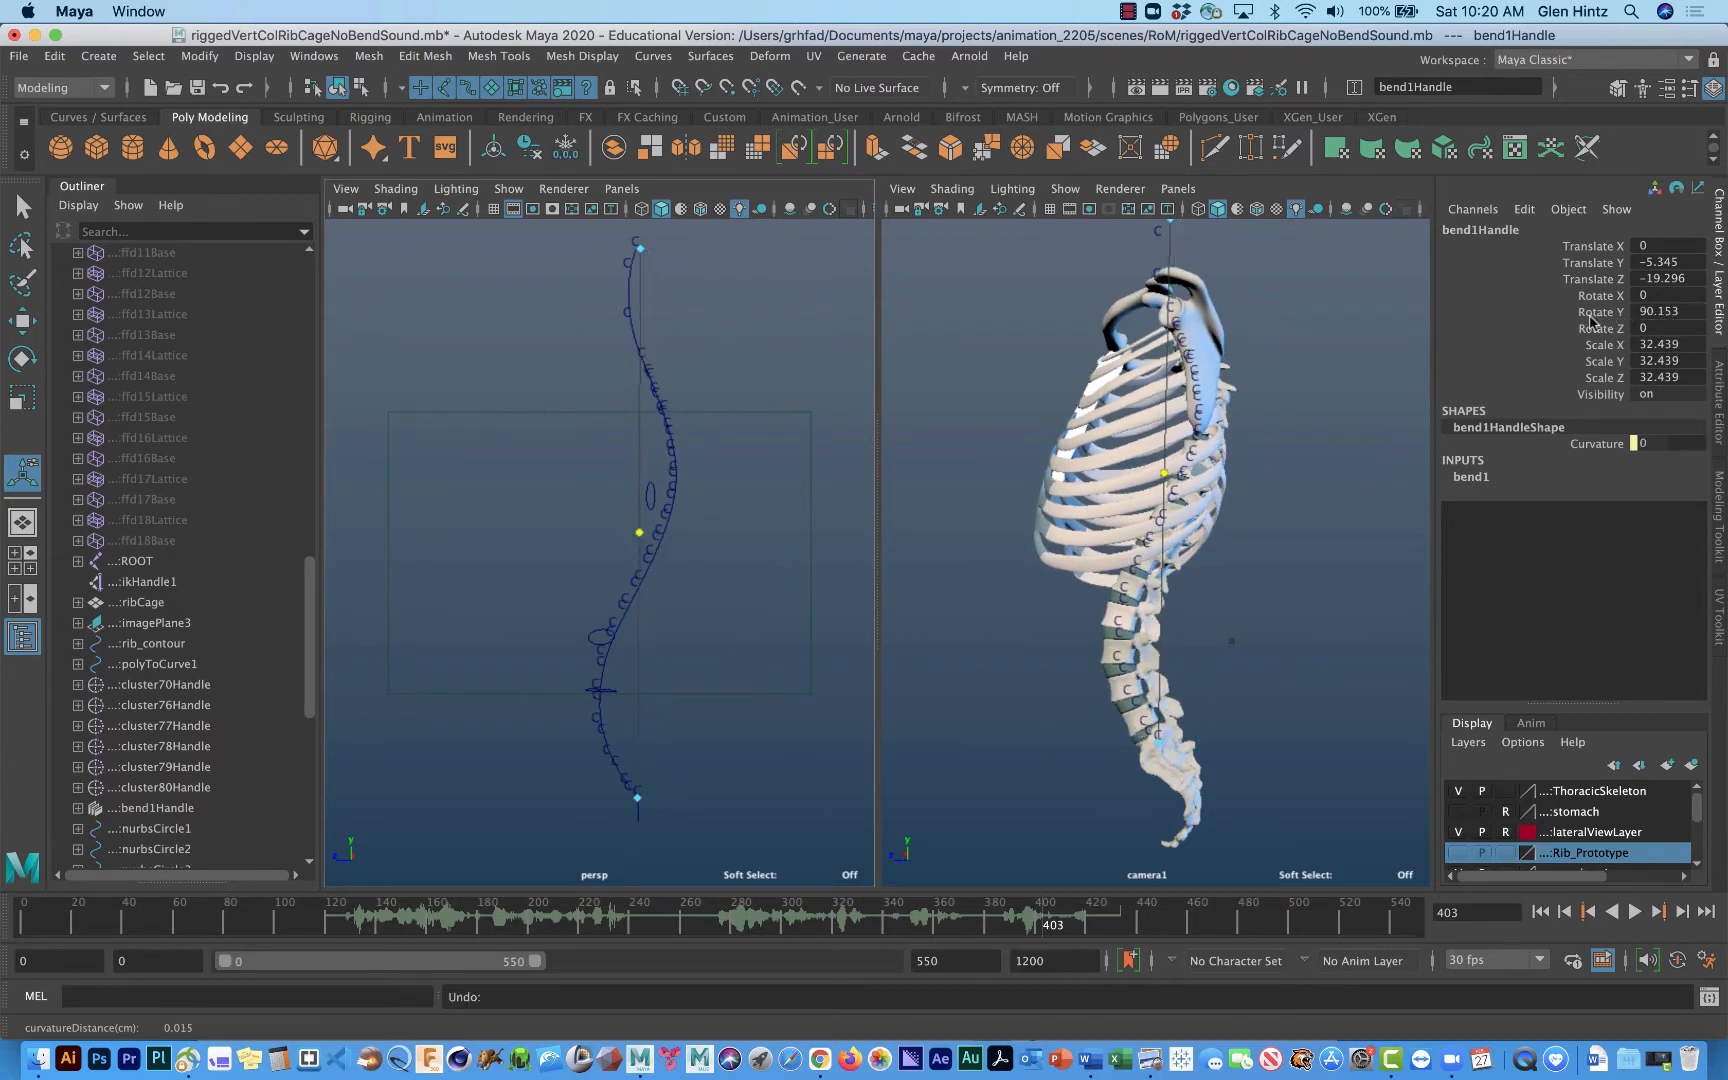
Step: Set the bend handle's Rotate Y to exactly 90
double_click(1692, 309)
text(90)
key(Return)
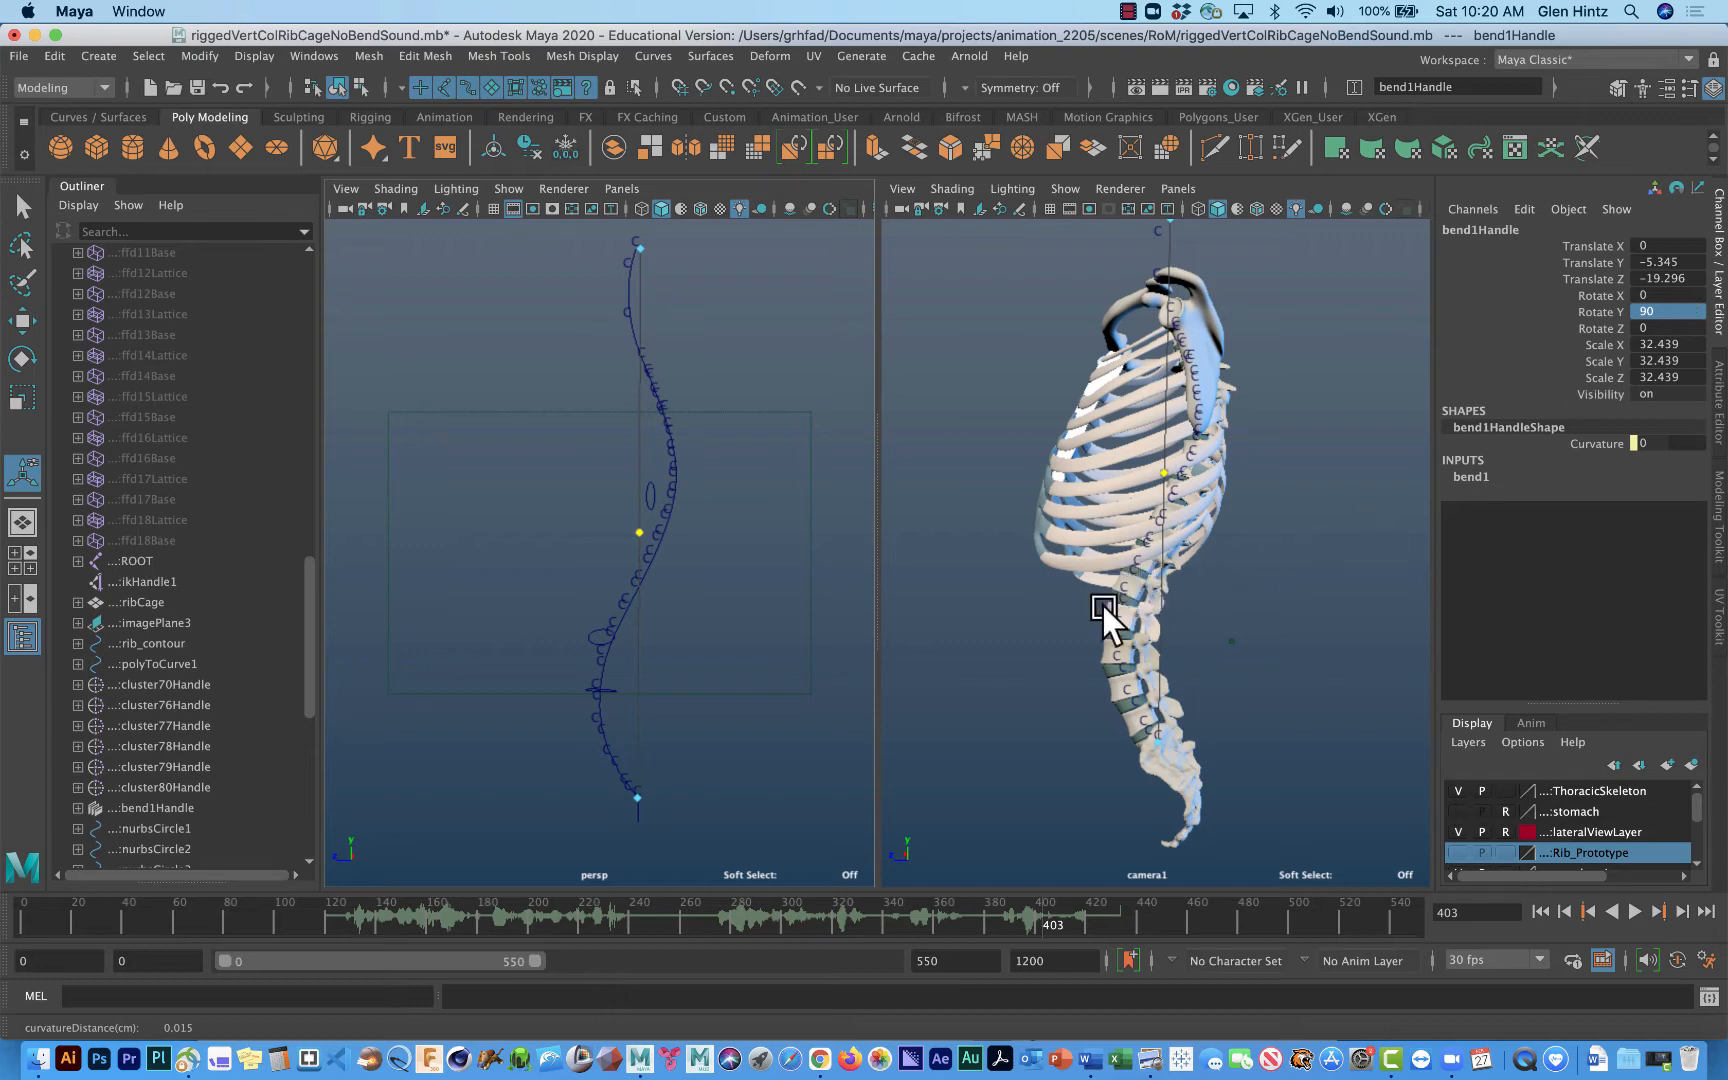
Step: Move the bend handle down to the base of the spine curve, to about Translate Y -35.968 and Translate Z -16.157
key(w)
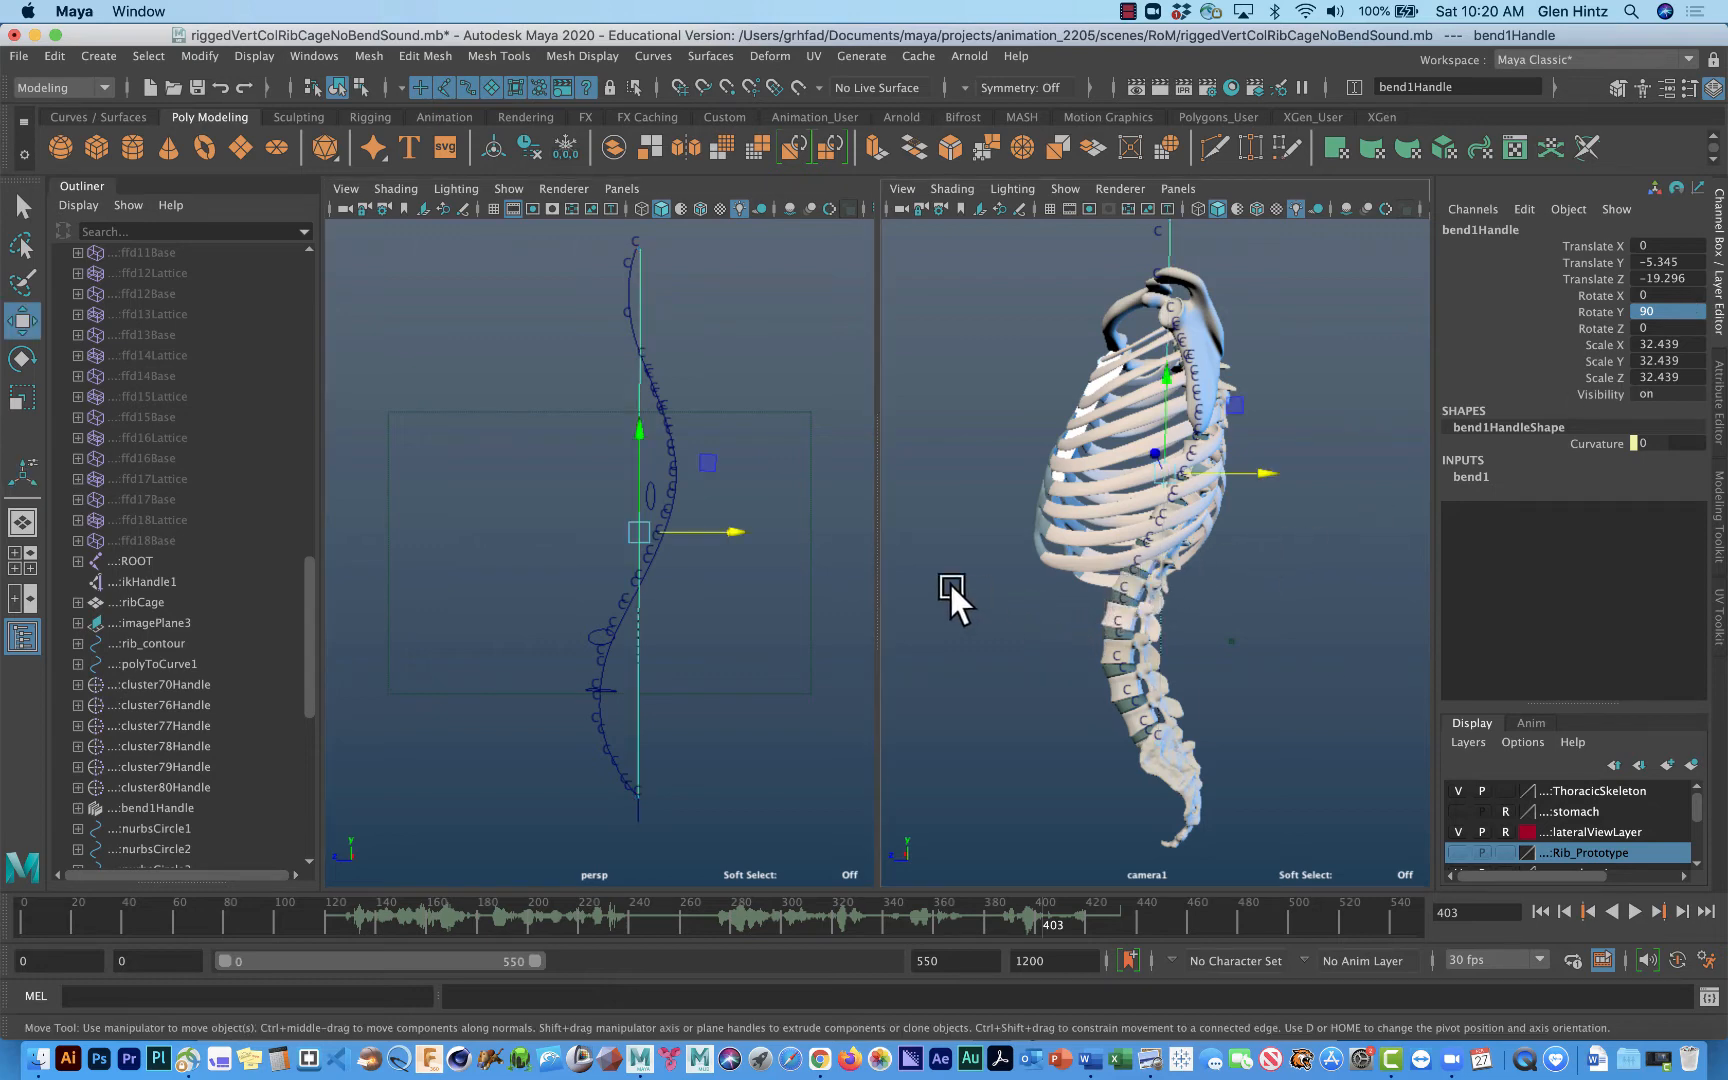
drag(639, 423, 632, 679)
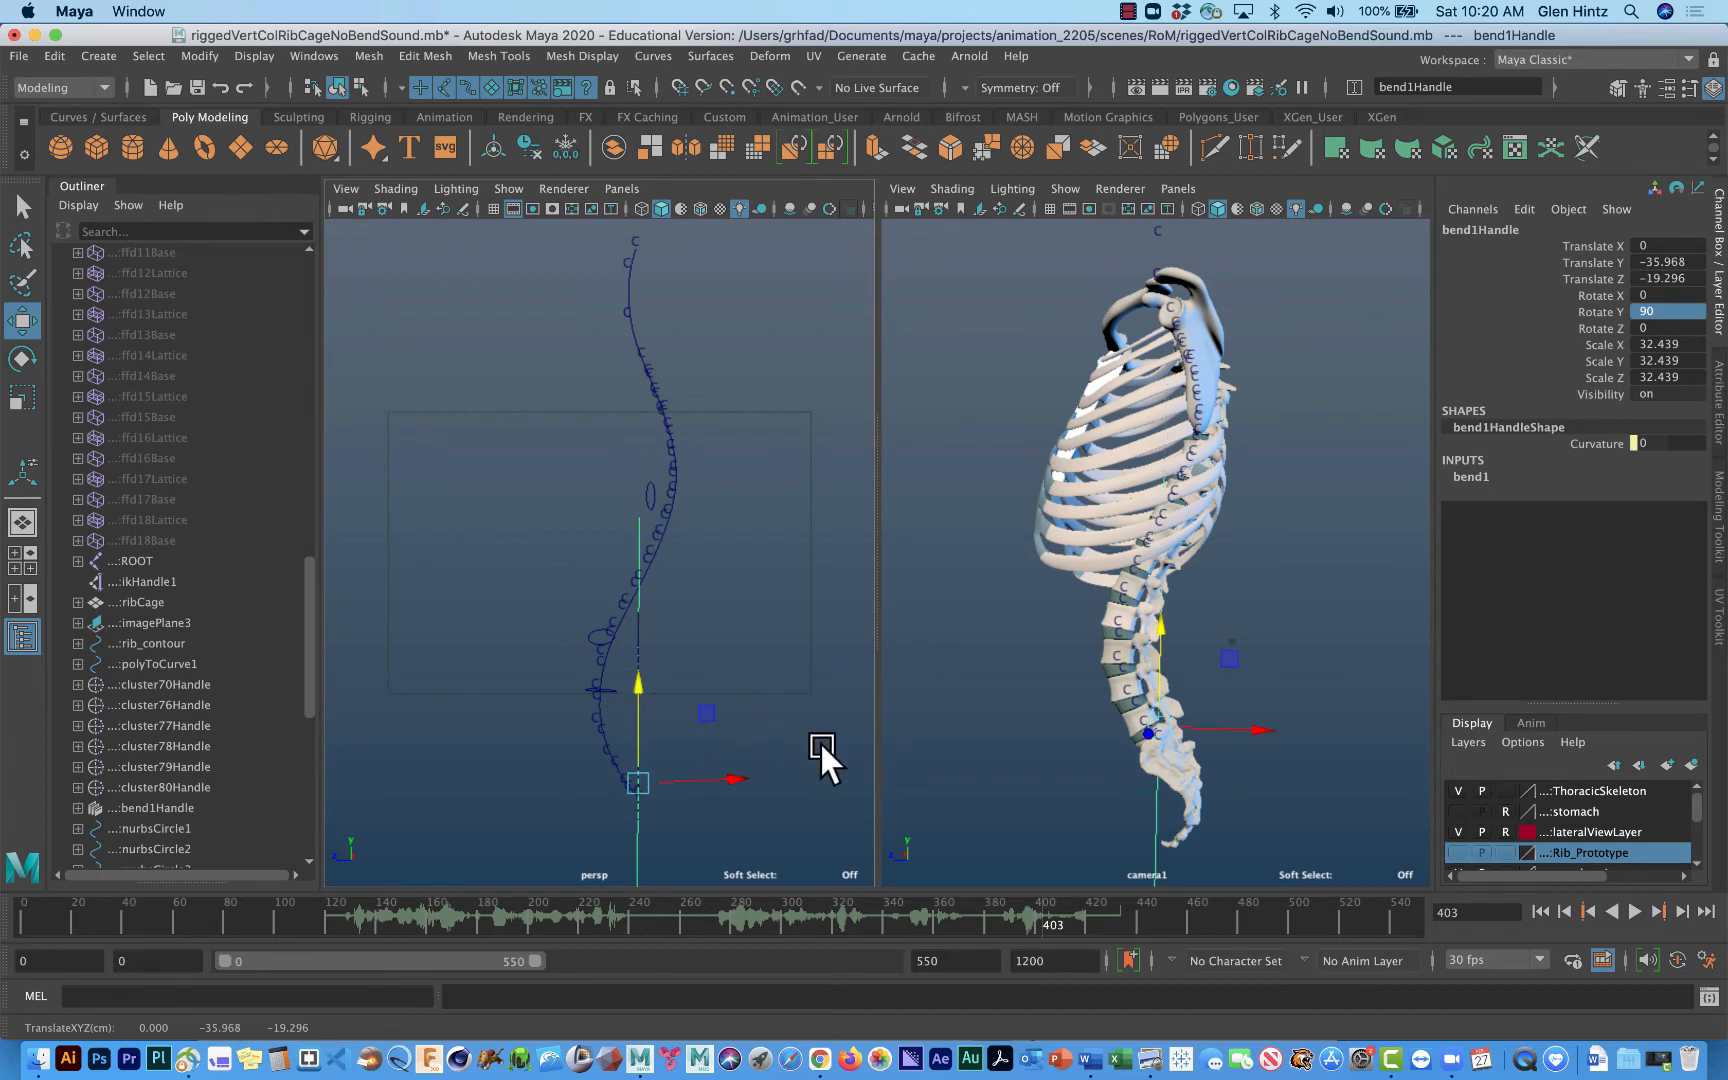
alt+middle_drag(815, 729, 805, 549)
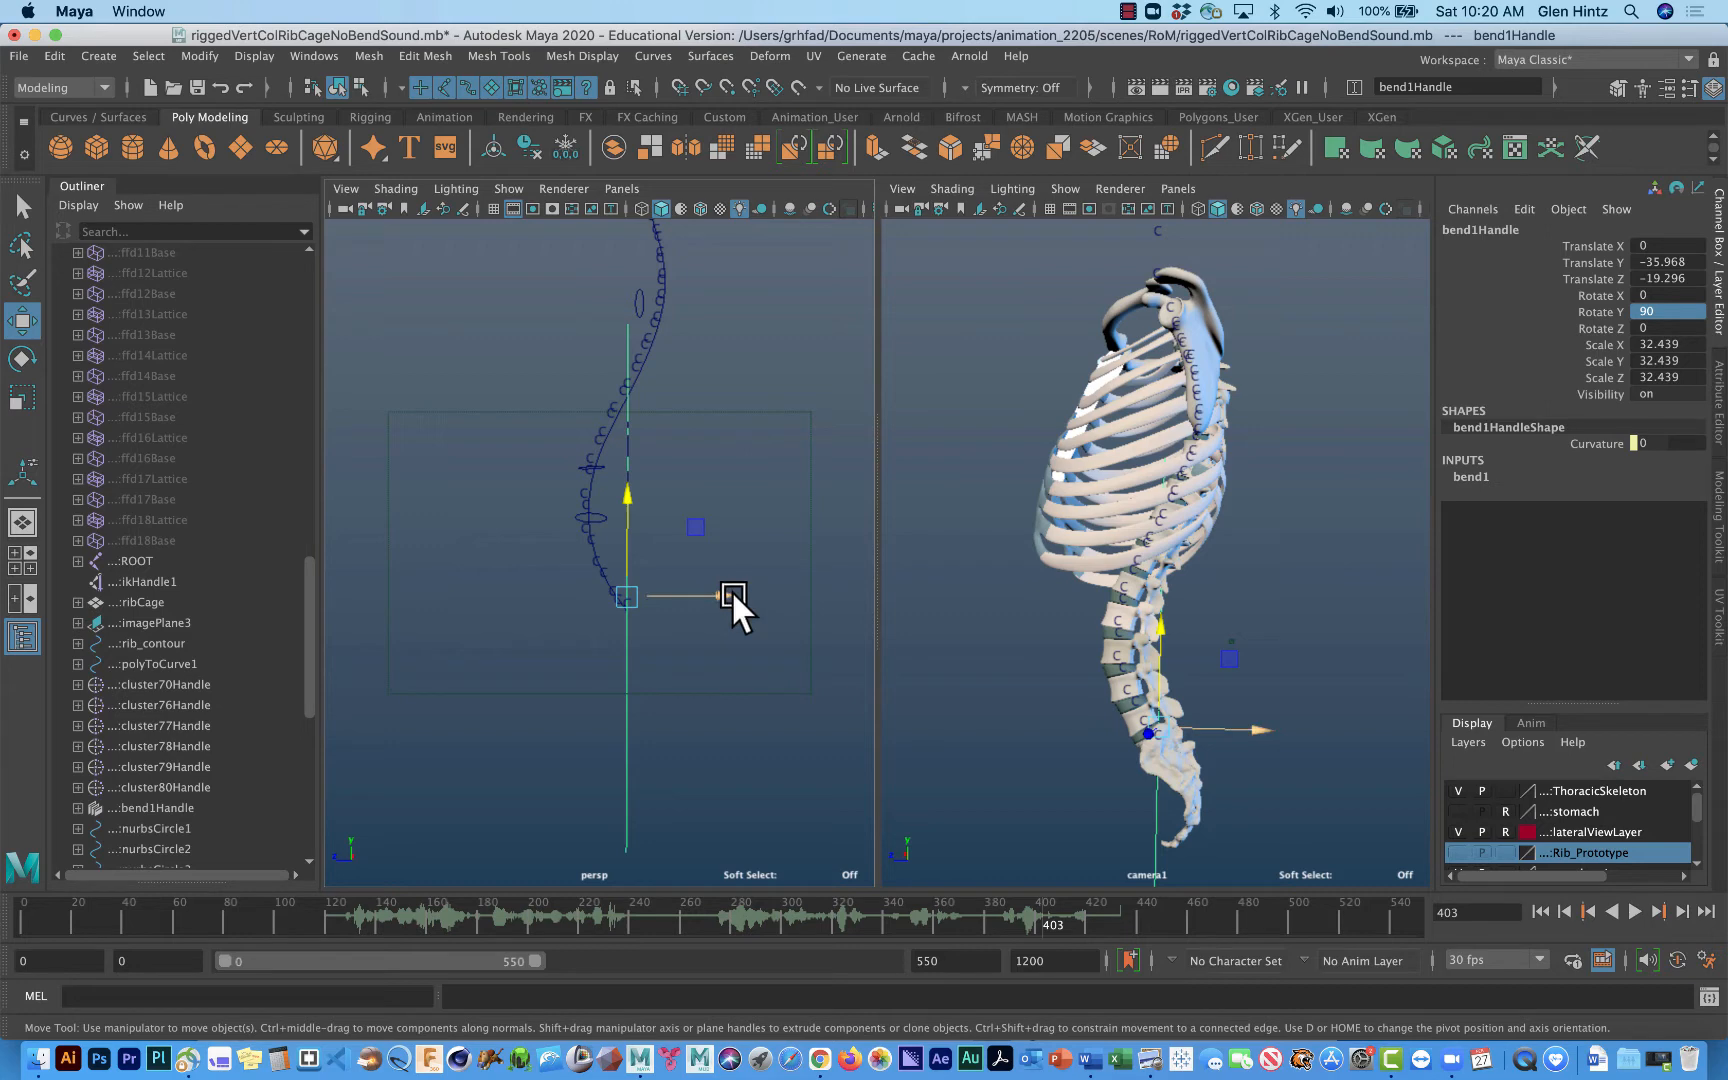
drag(732, 594, 707, 594)
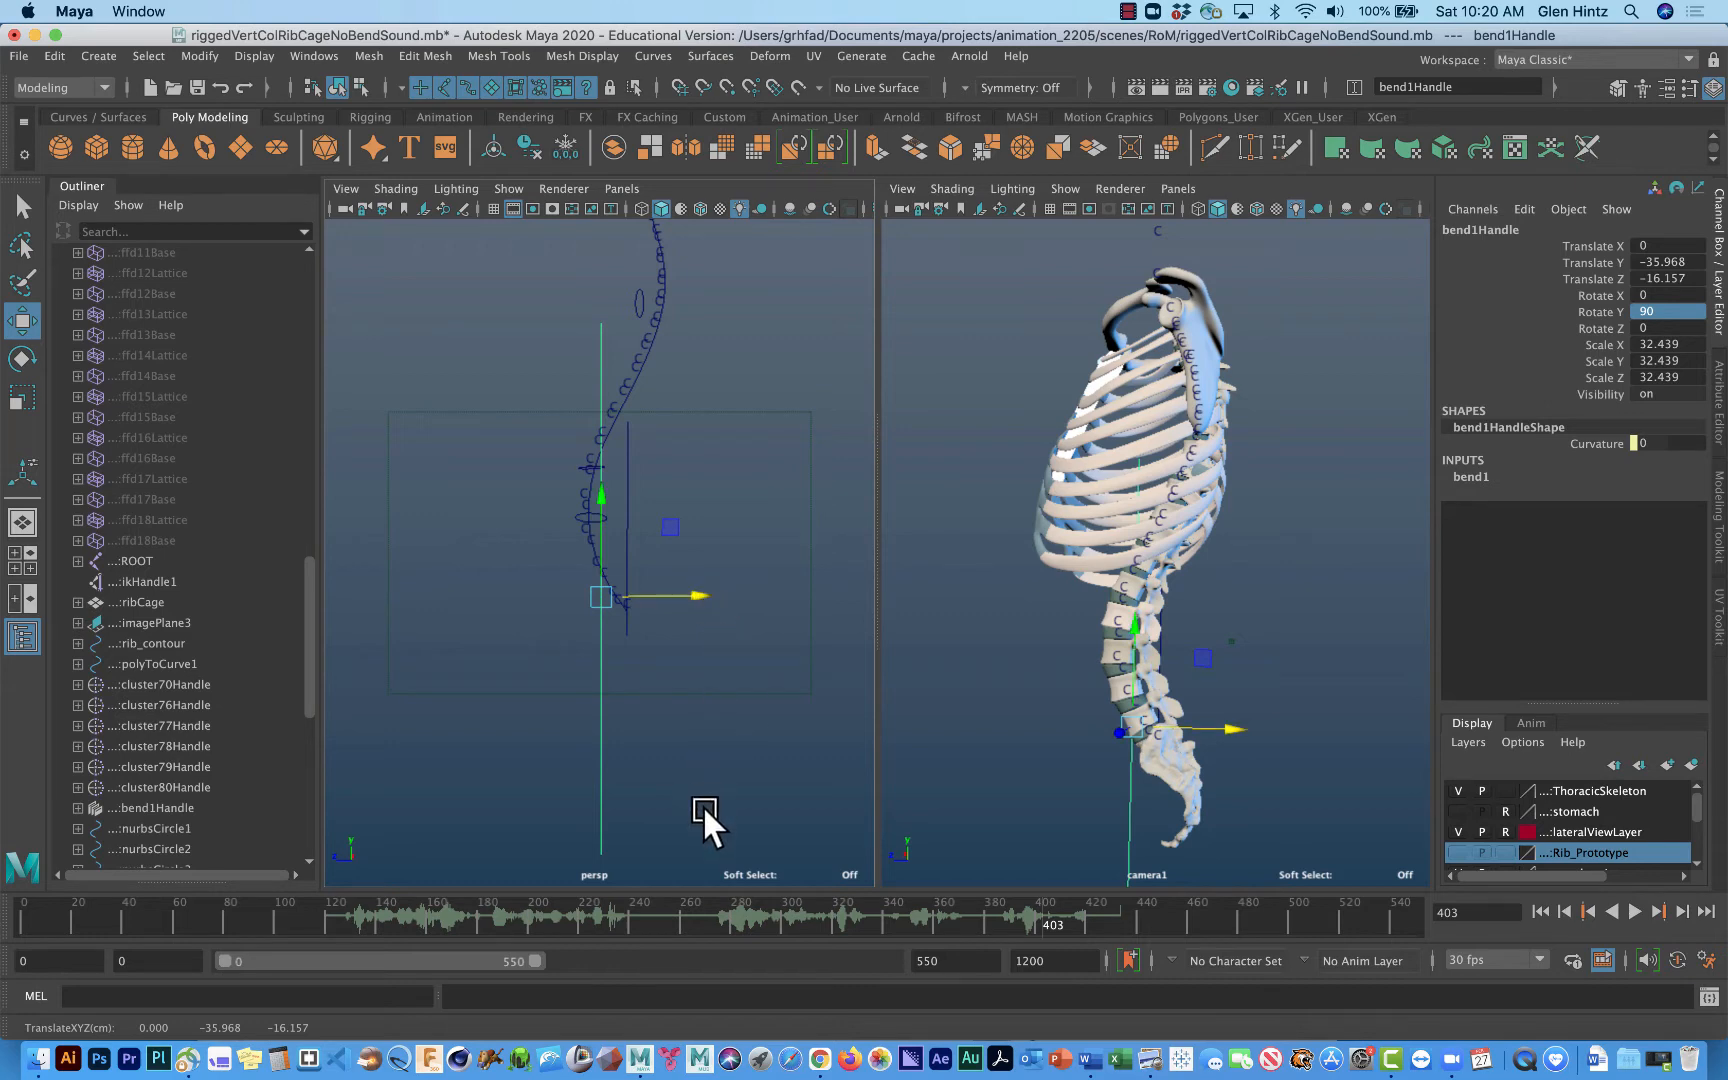
Step: Set the Bend deformer's low bound to 0 and reduce its high bound to about 0.37, limiting the bend to the lower spine
key(t)
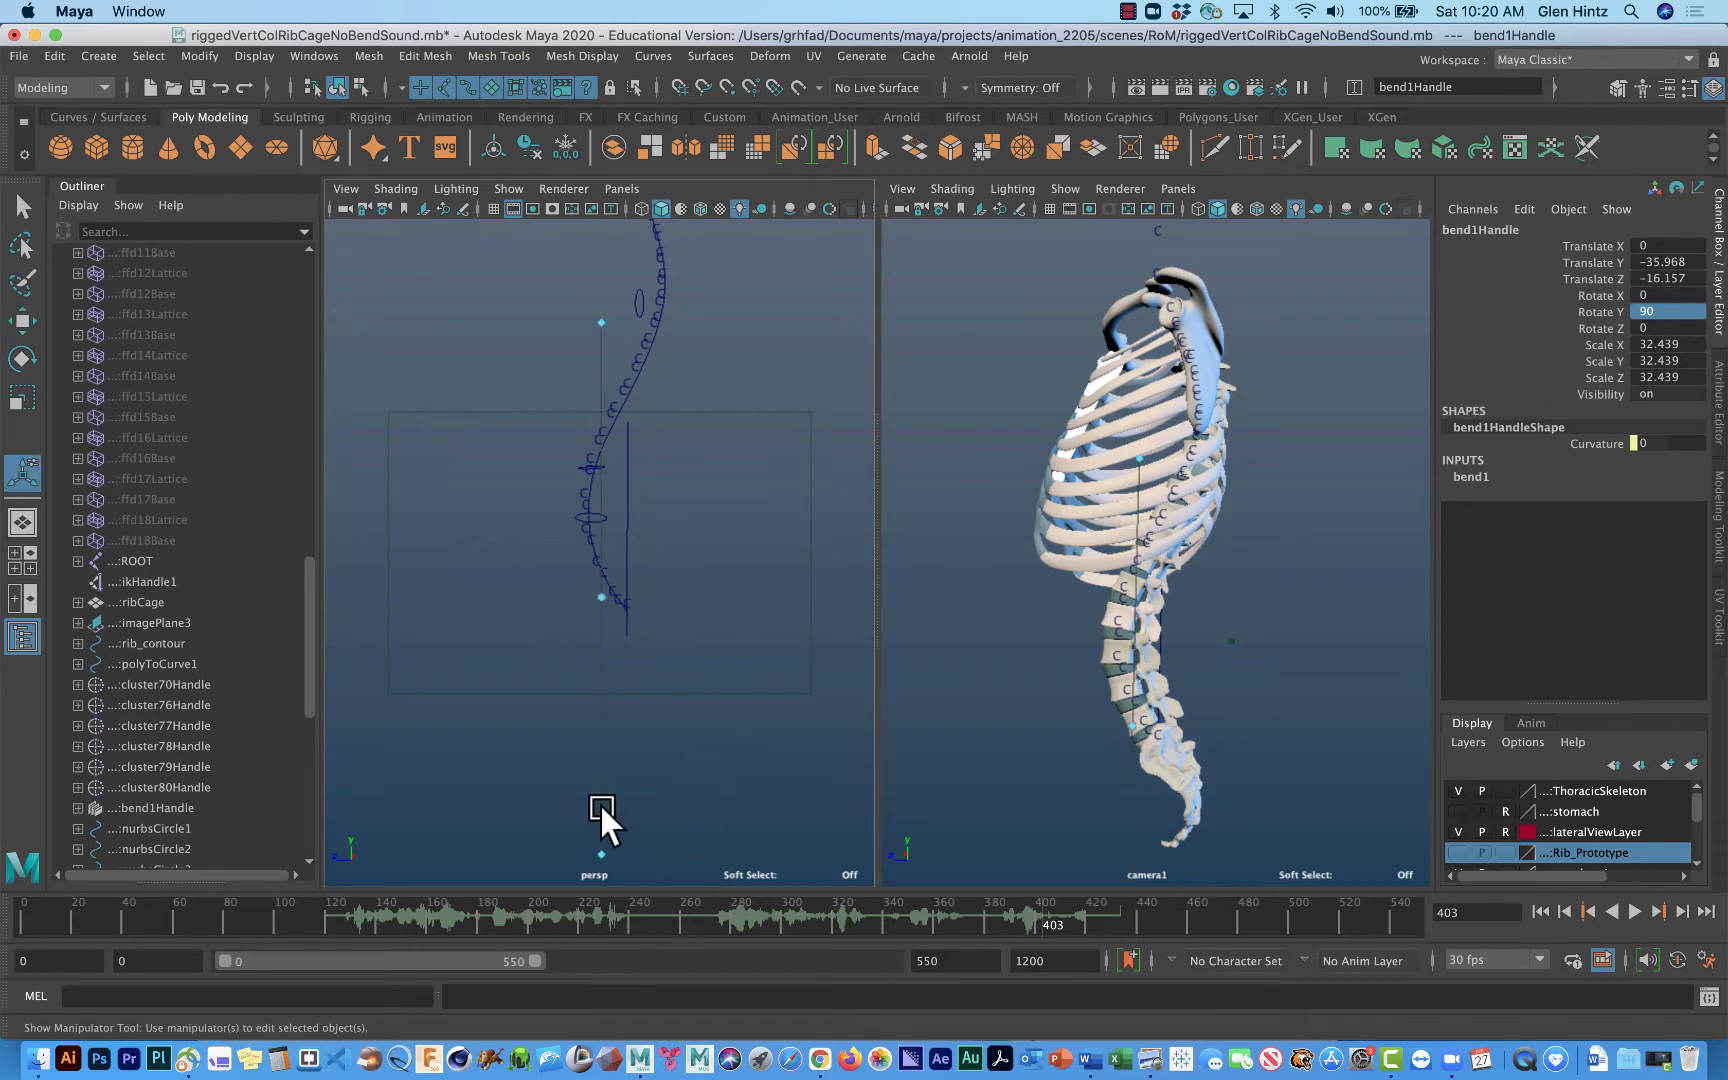
click(601, 858)
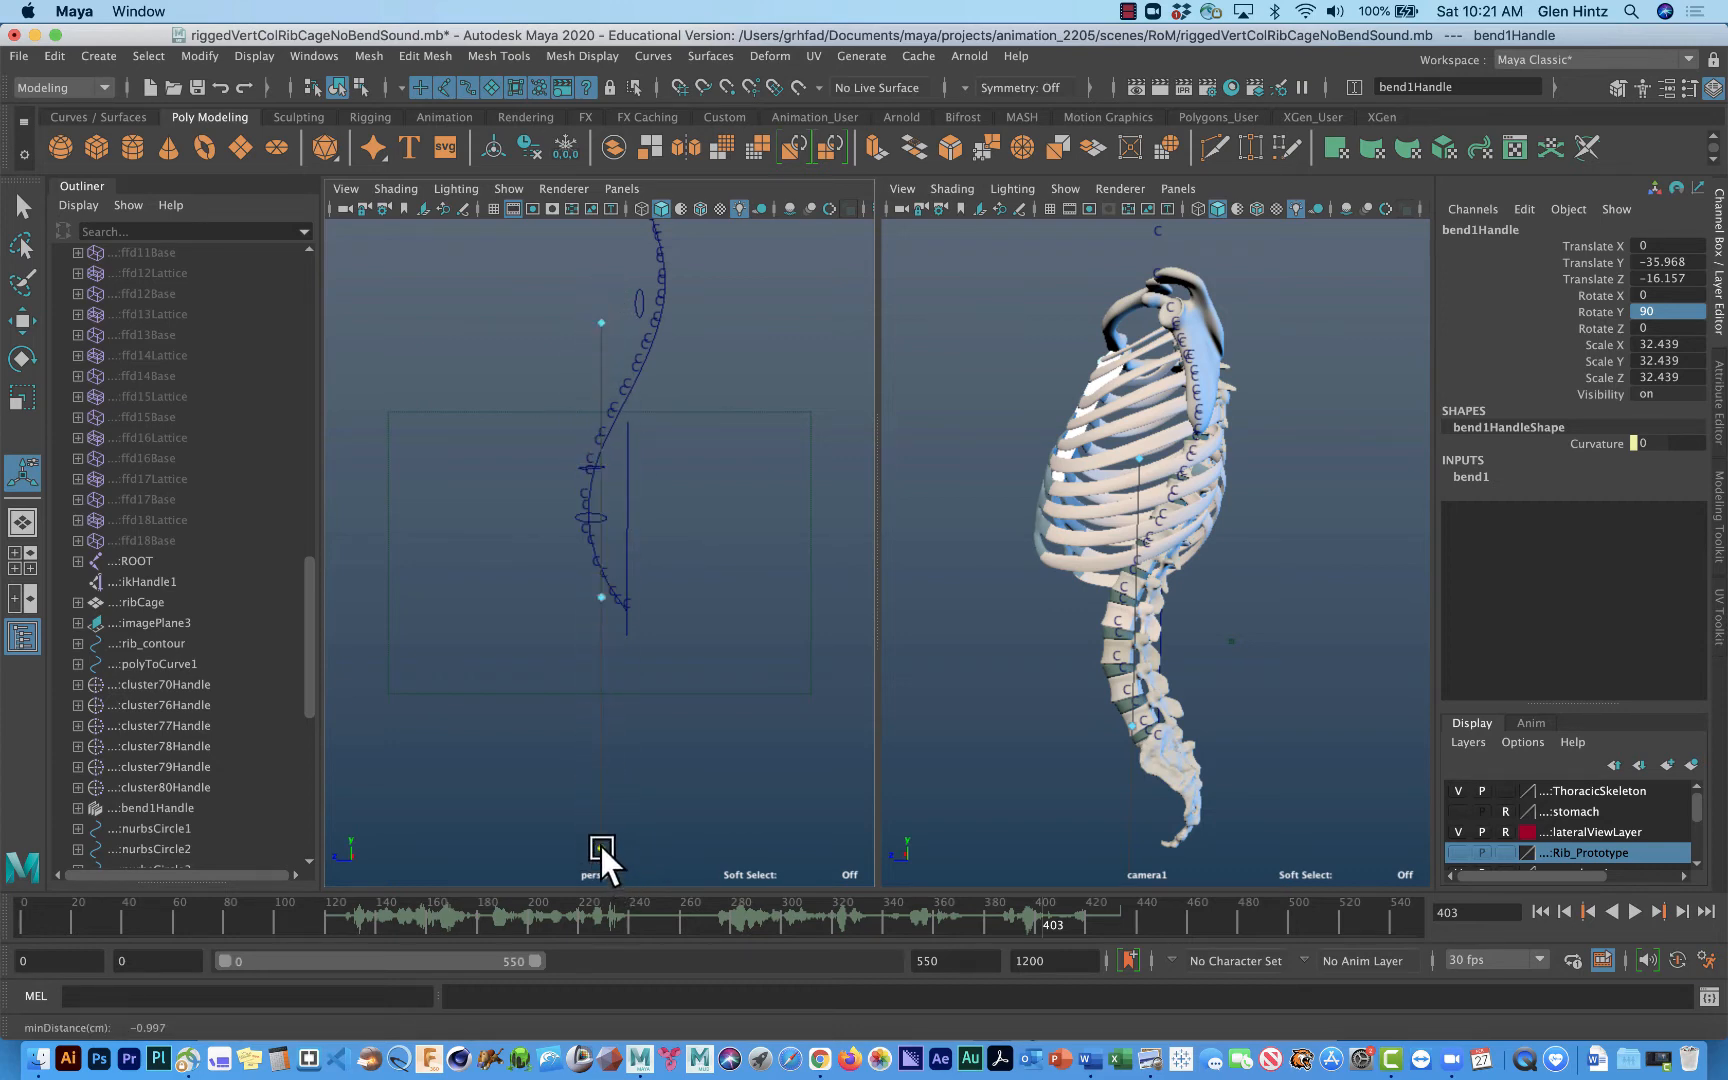
drag(598, 790, 596, 625)
click(1471, 477)
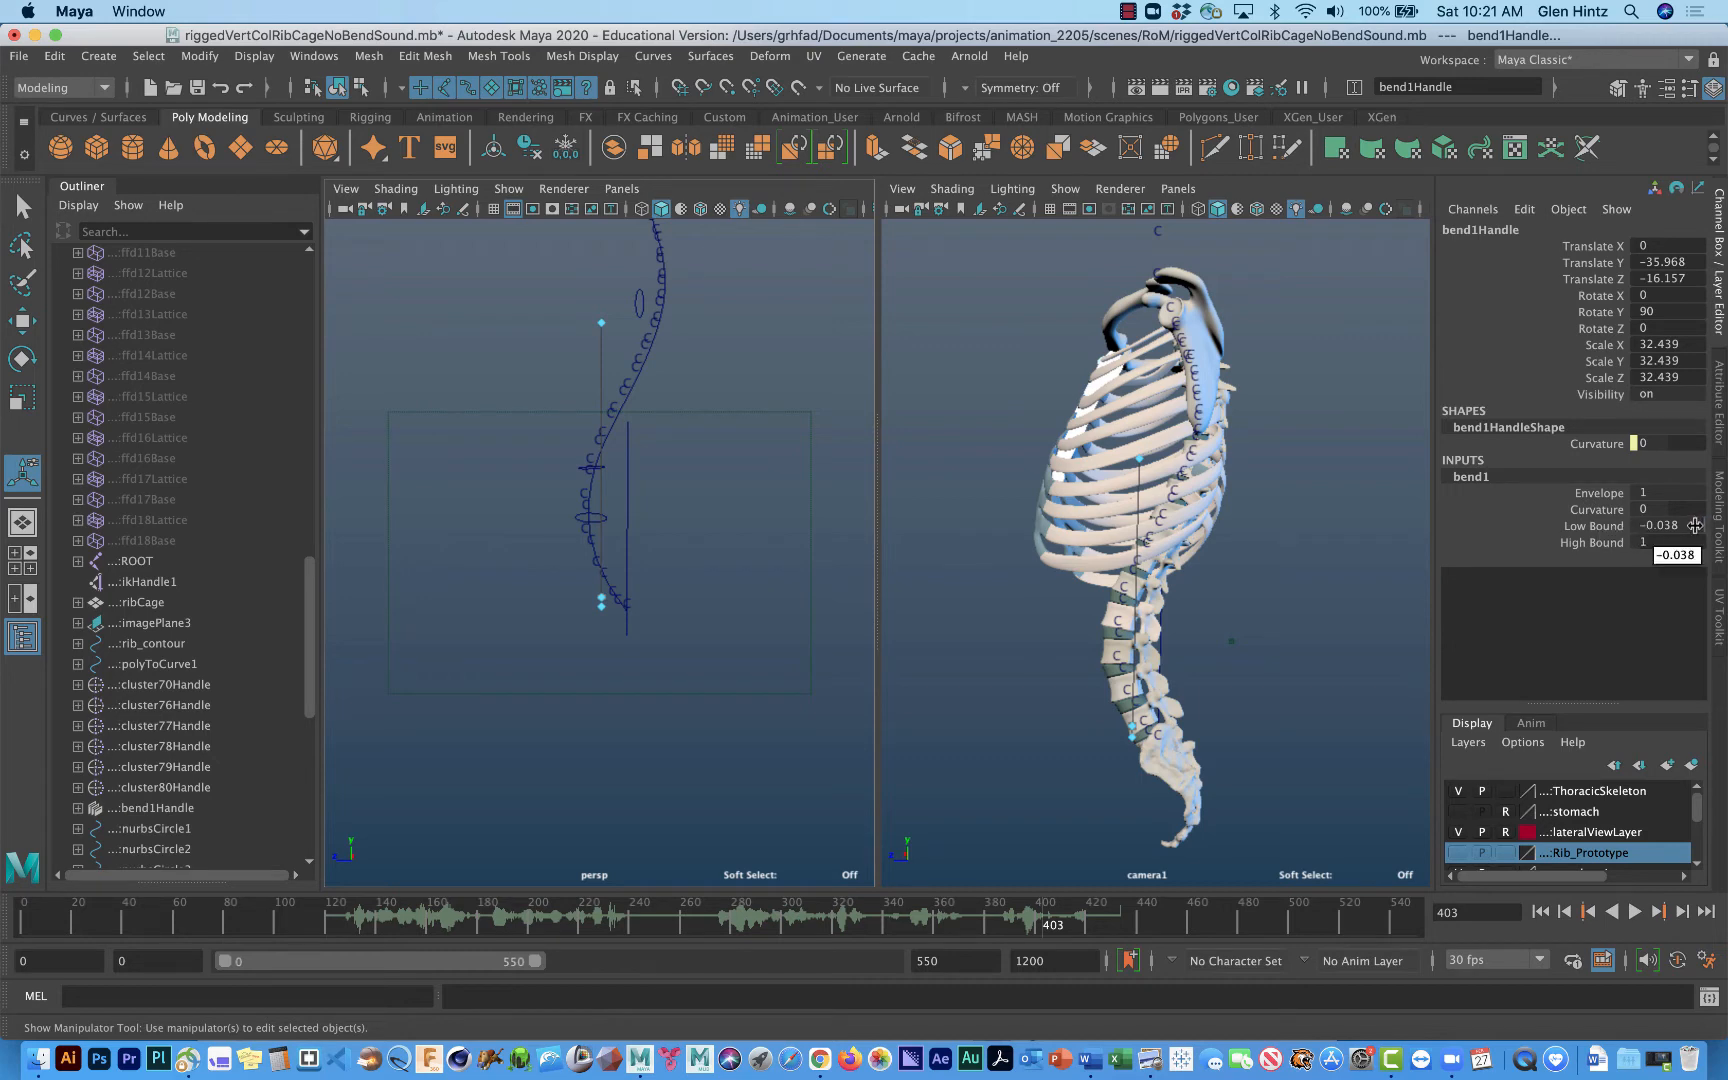
click(1681, 525)
text(-0.00)
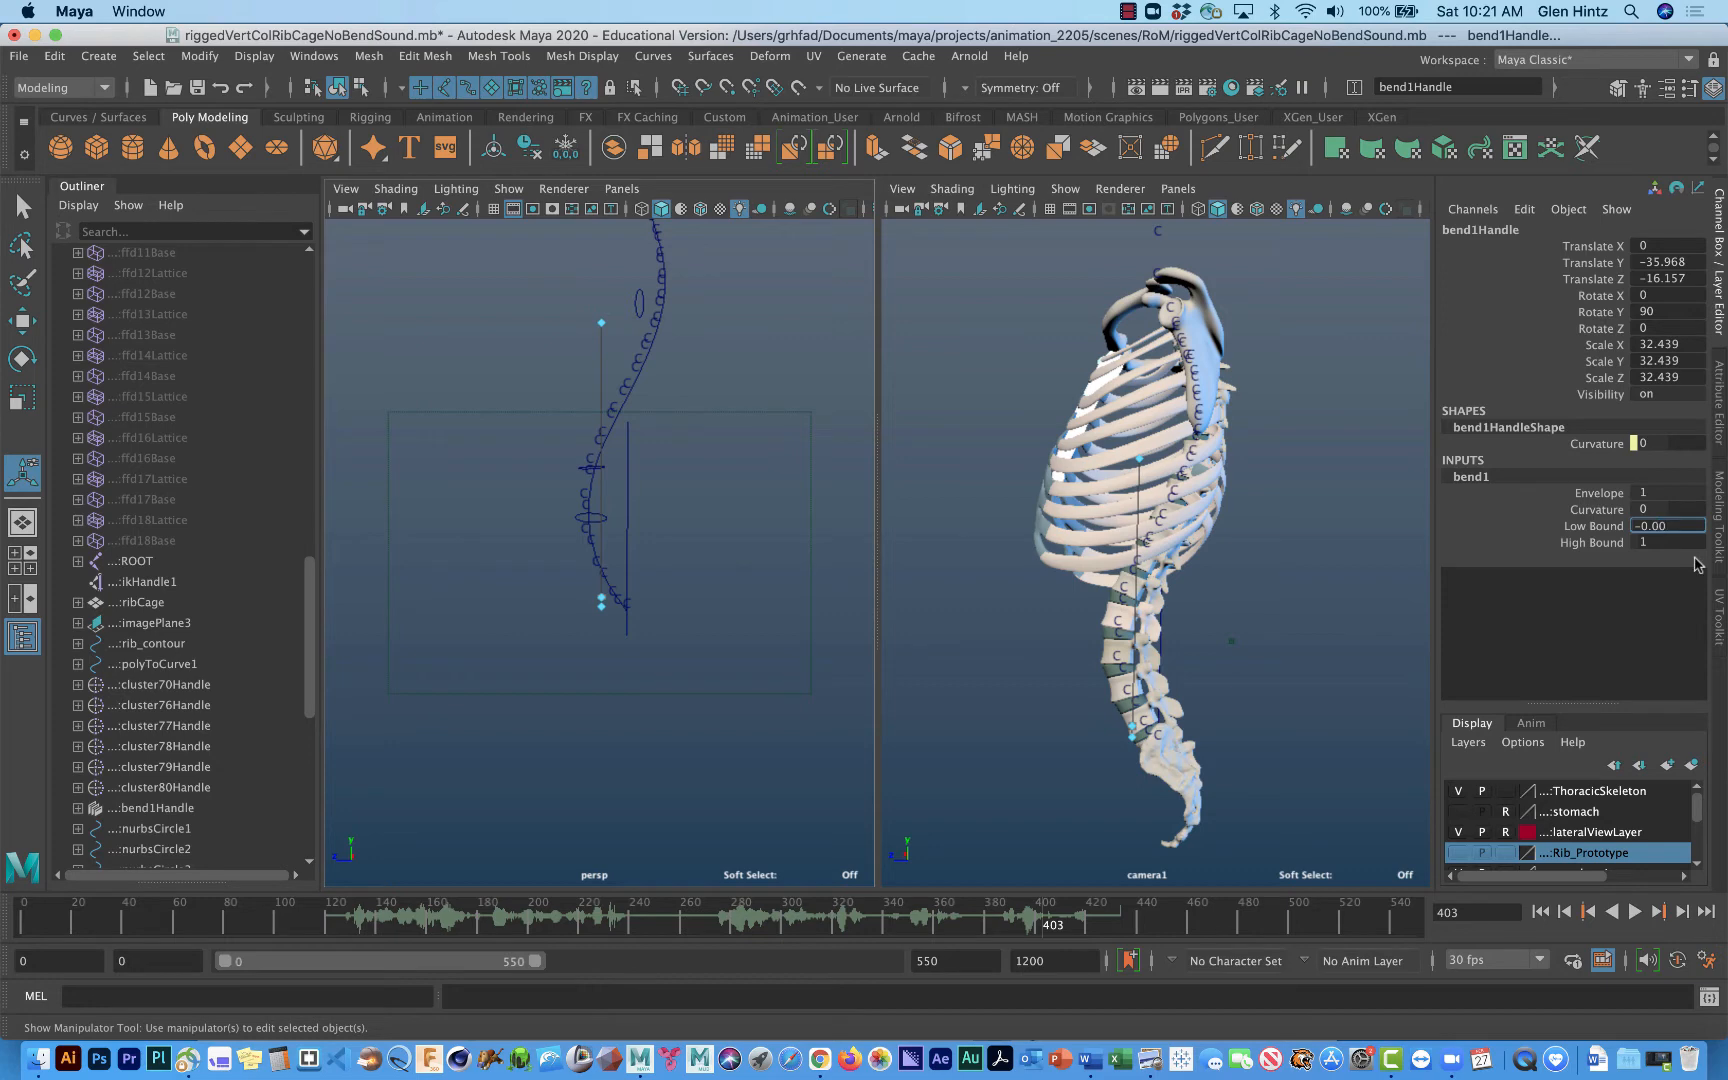
key(Return)
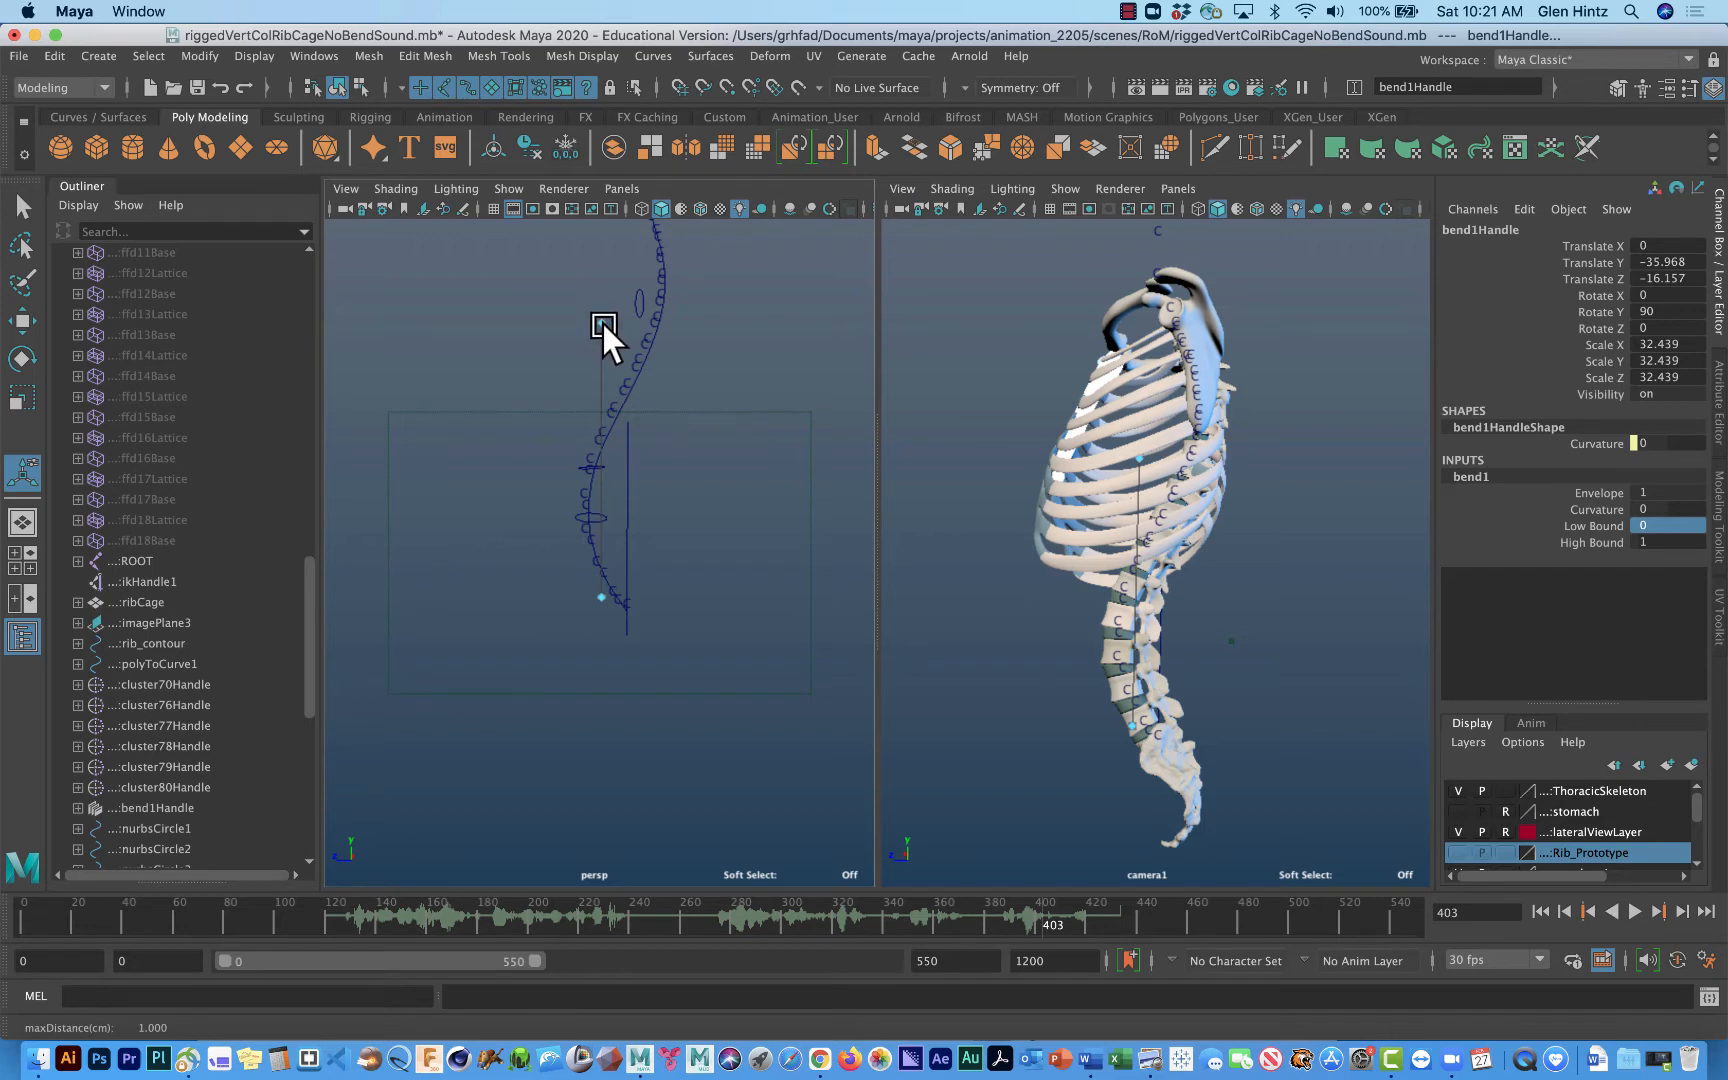
middle_drag(603, 330, 578, 485)
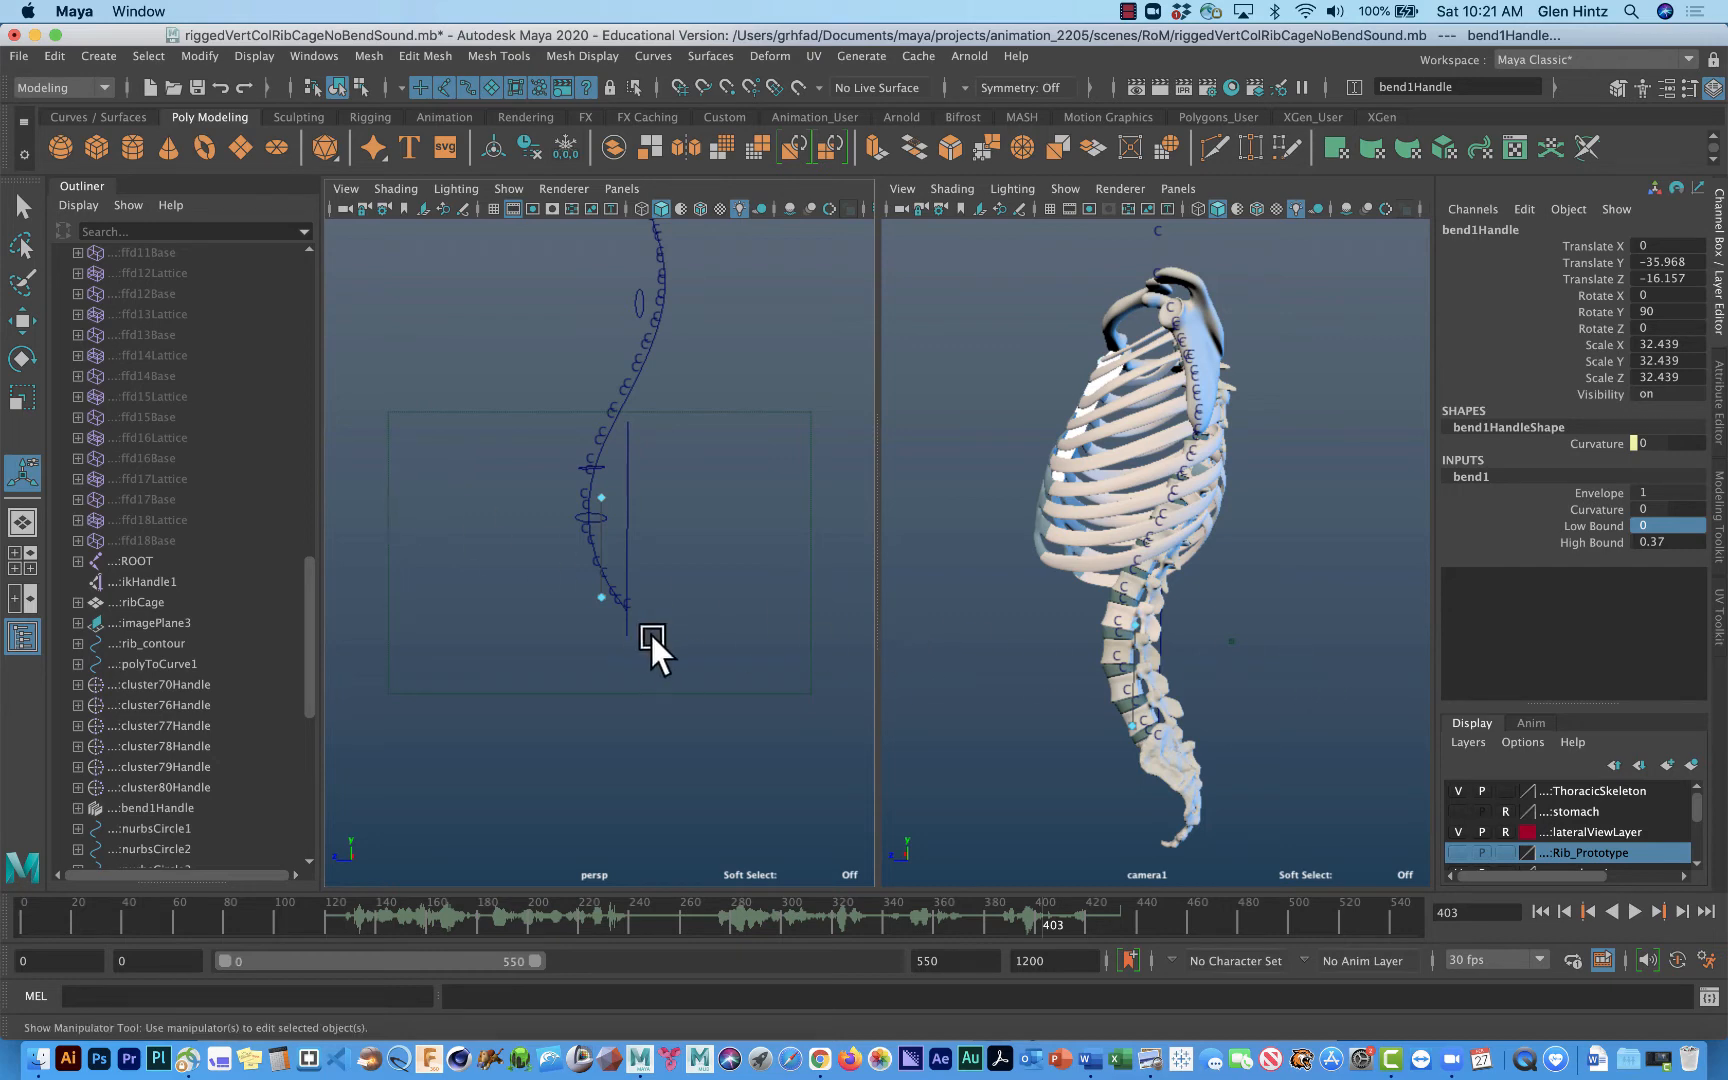
Step: Reselect the bend handle at the base of the spine and set the Bend deformer's low bound to -0.03
middle_click(600, 608)
click(605, 597)
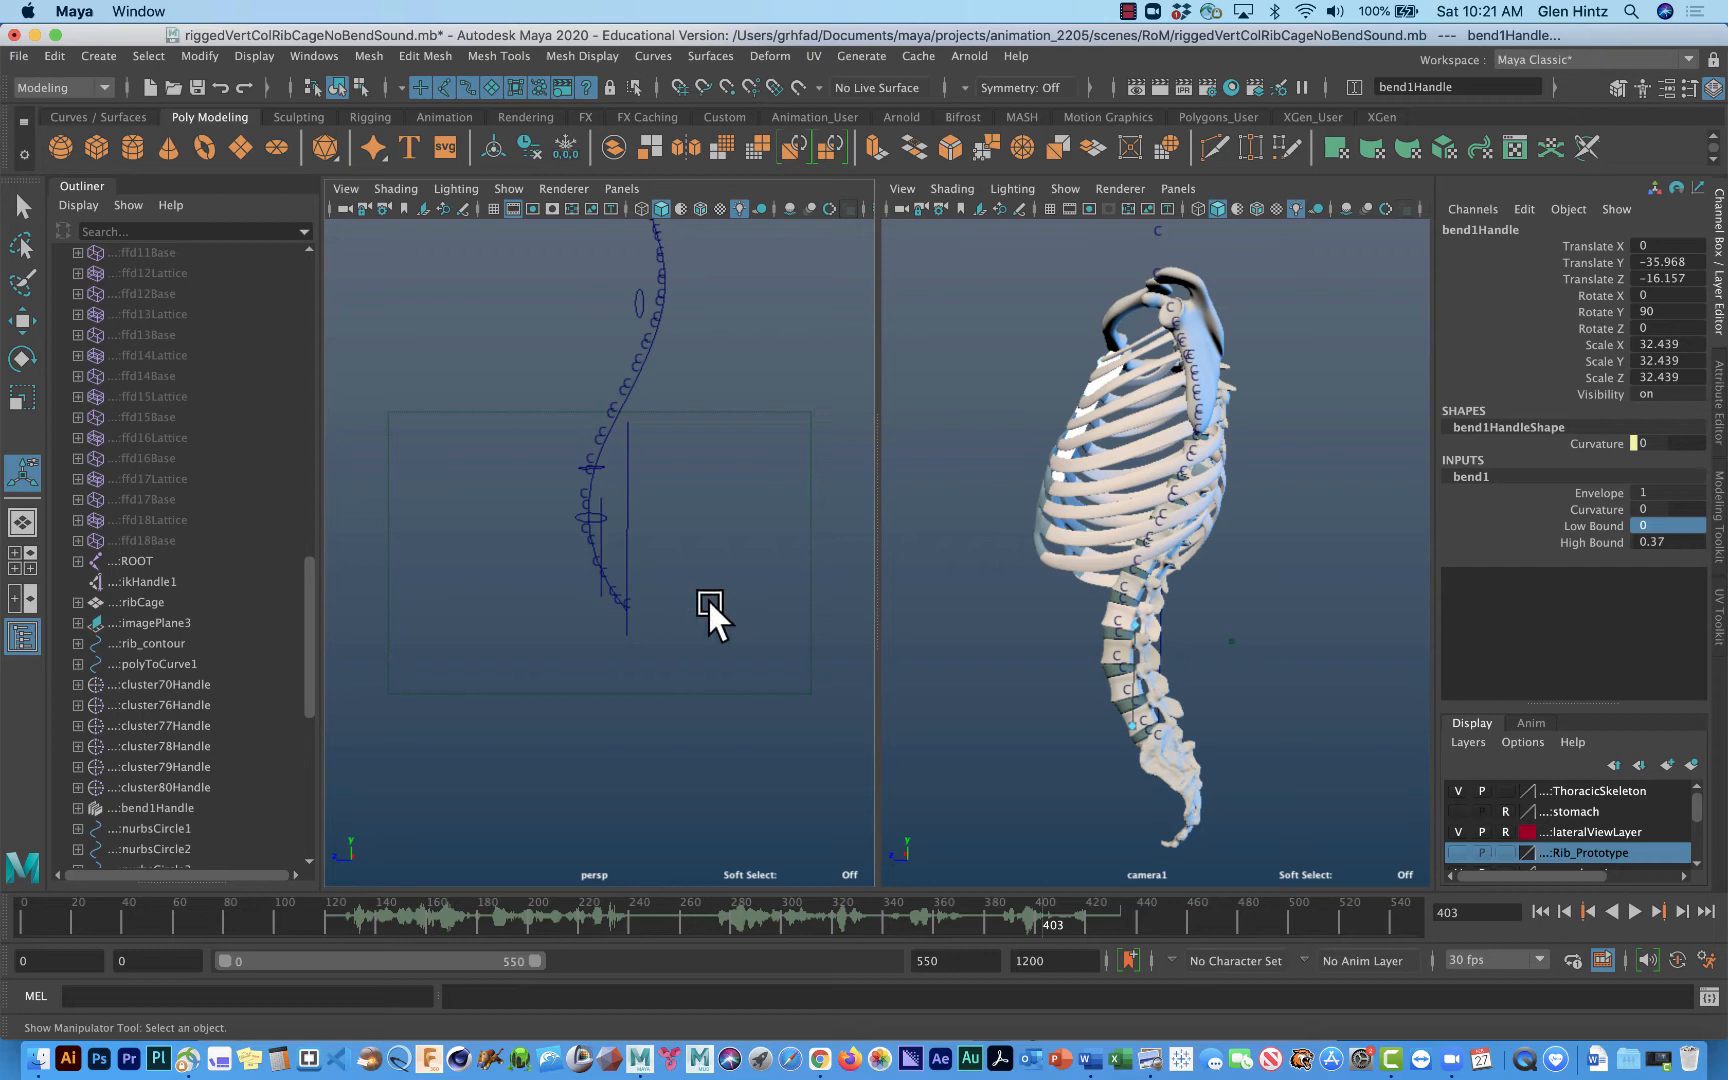
click(600, 598)
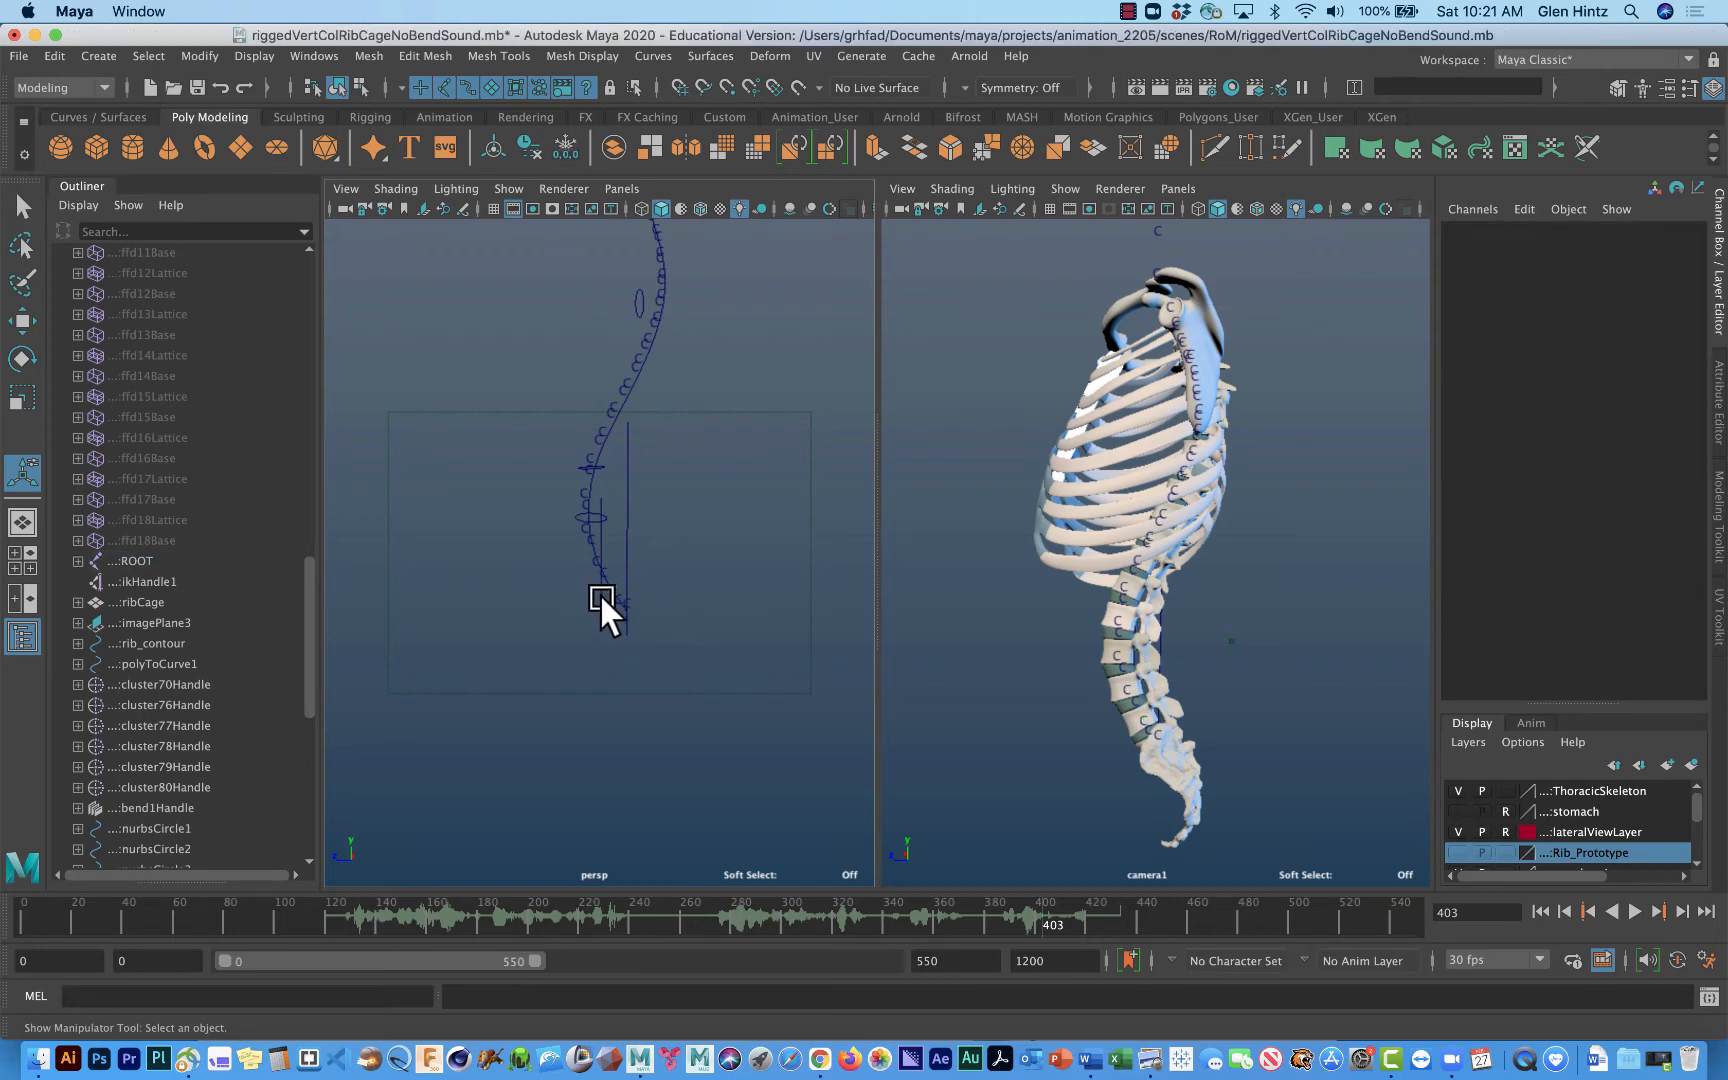
click(598, 500)
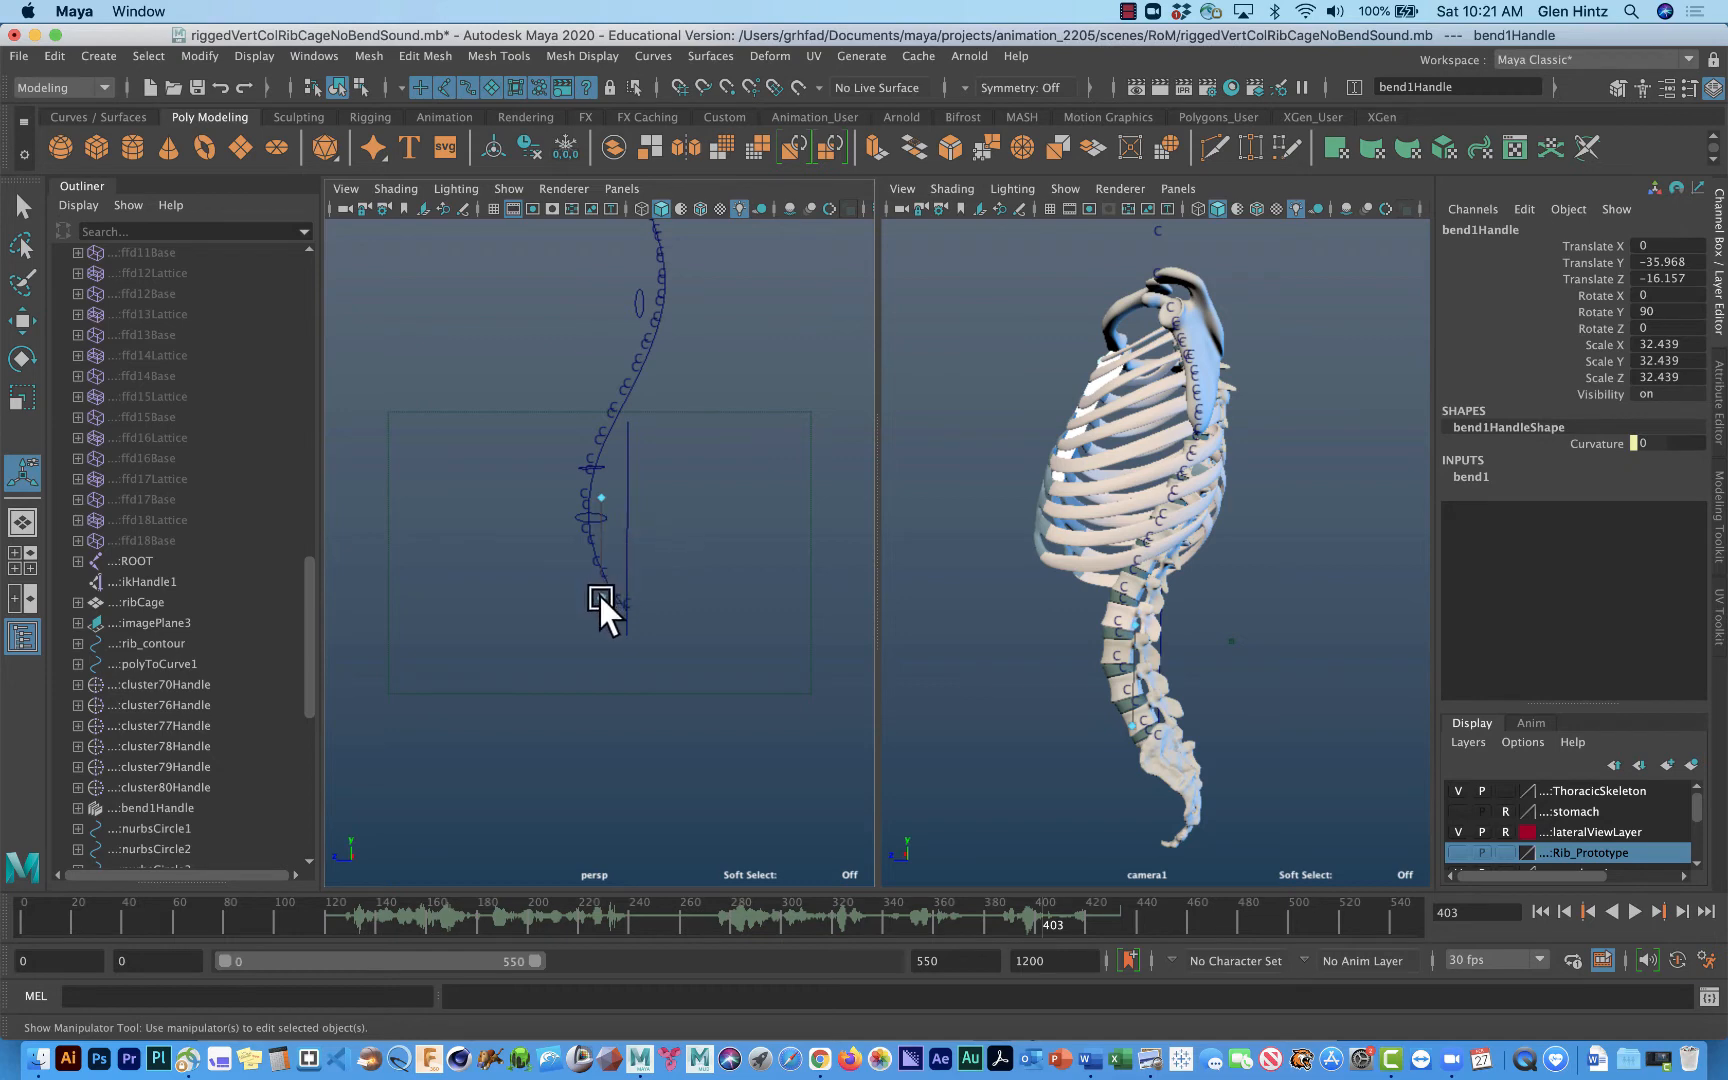
click(1465, 479)
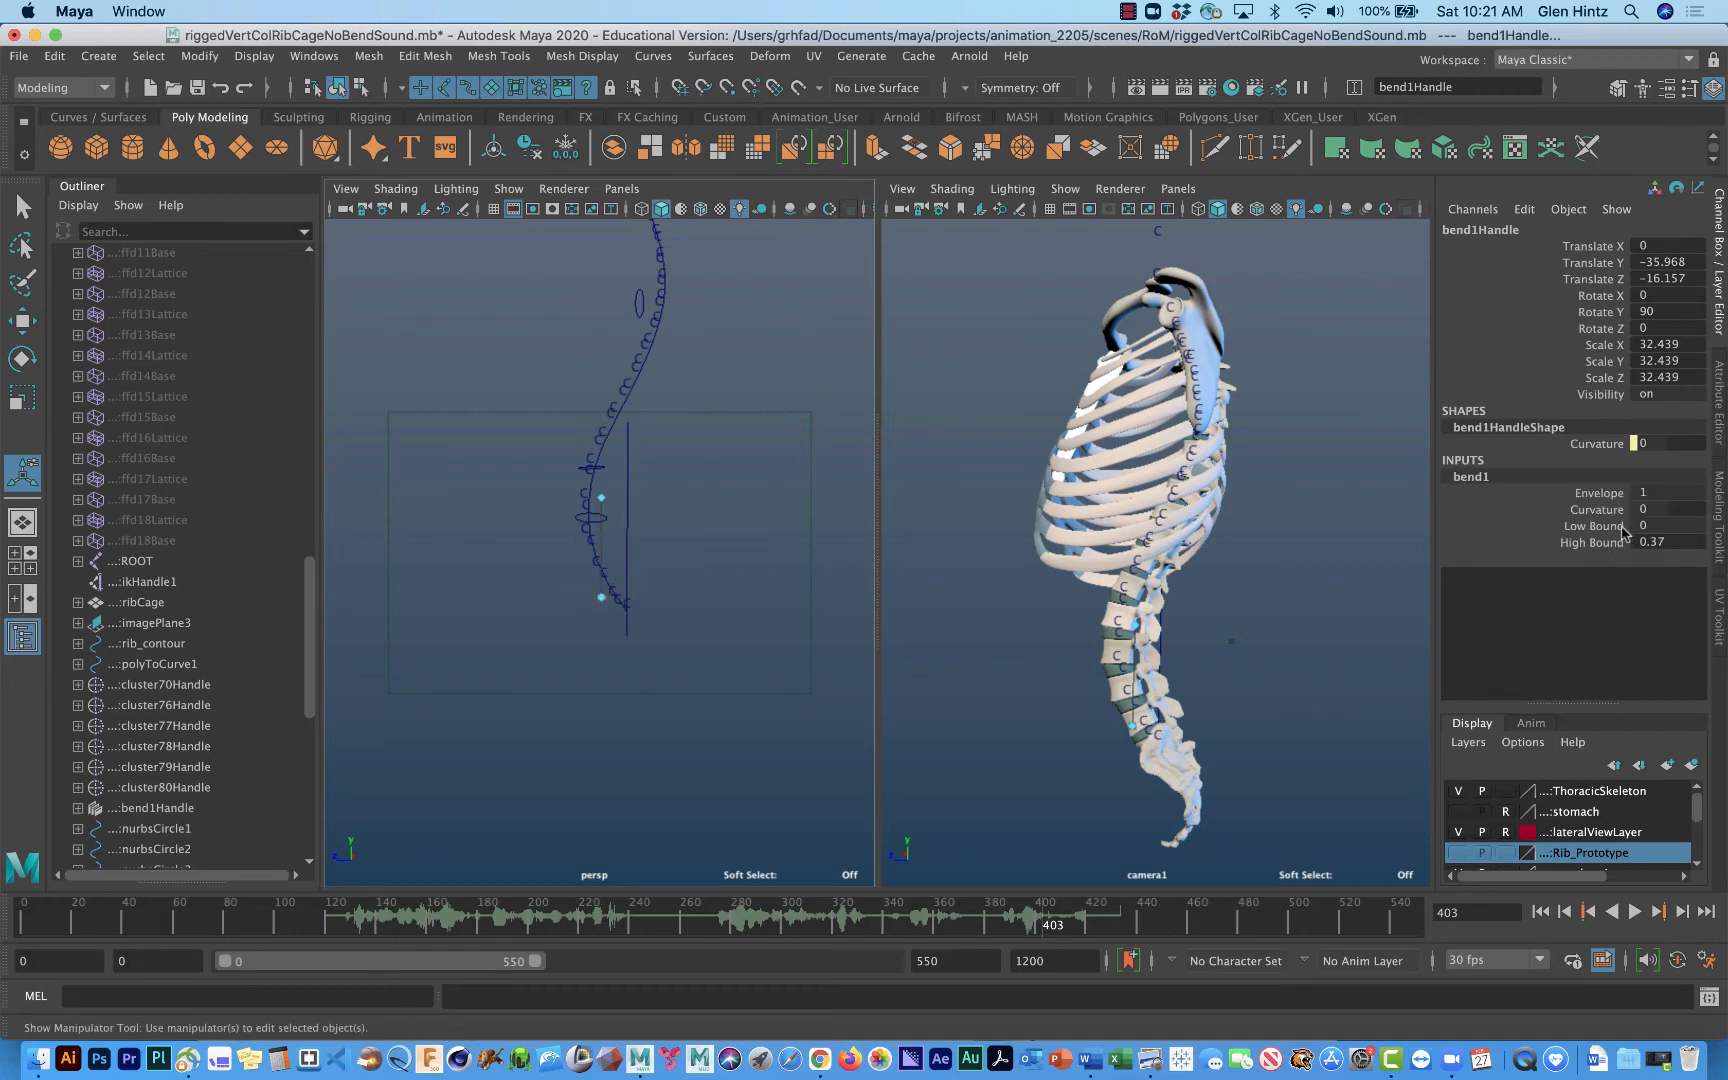
click(1612, 526)
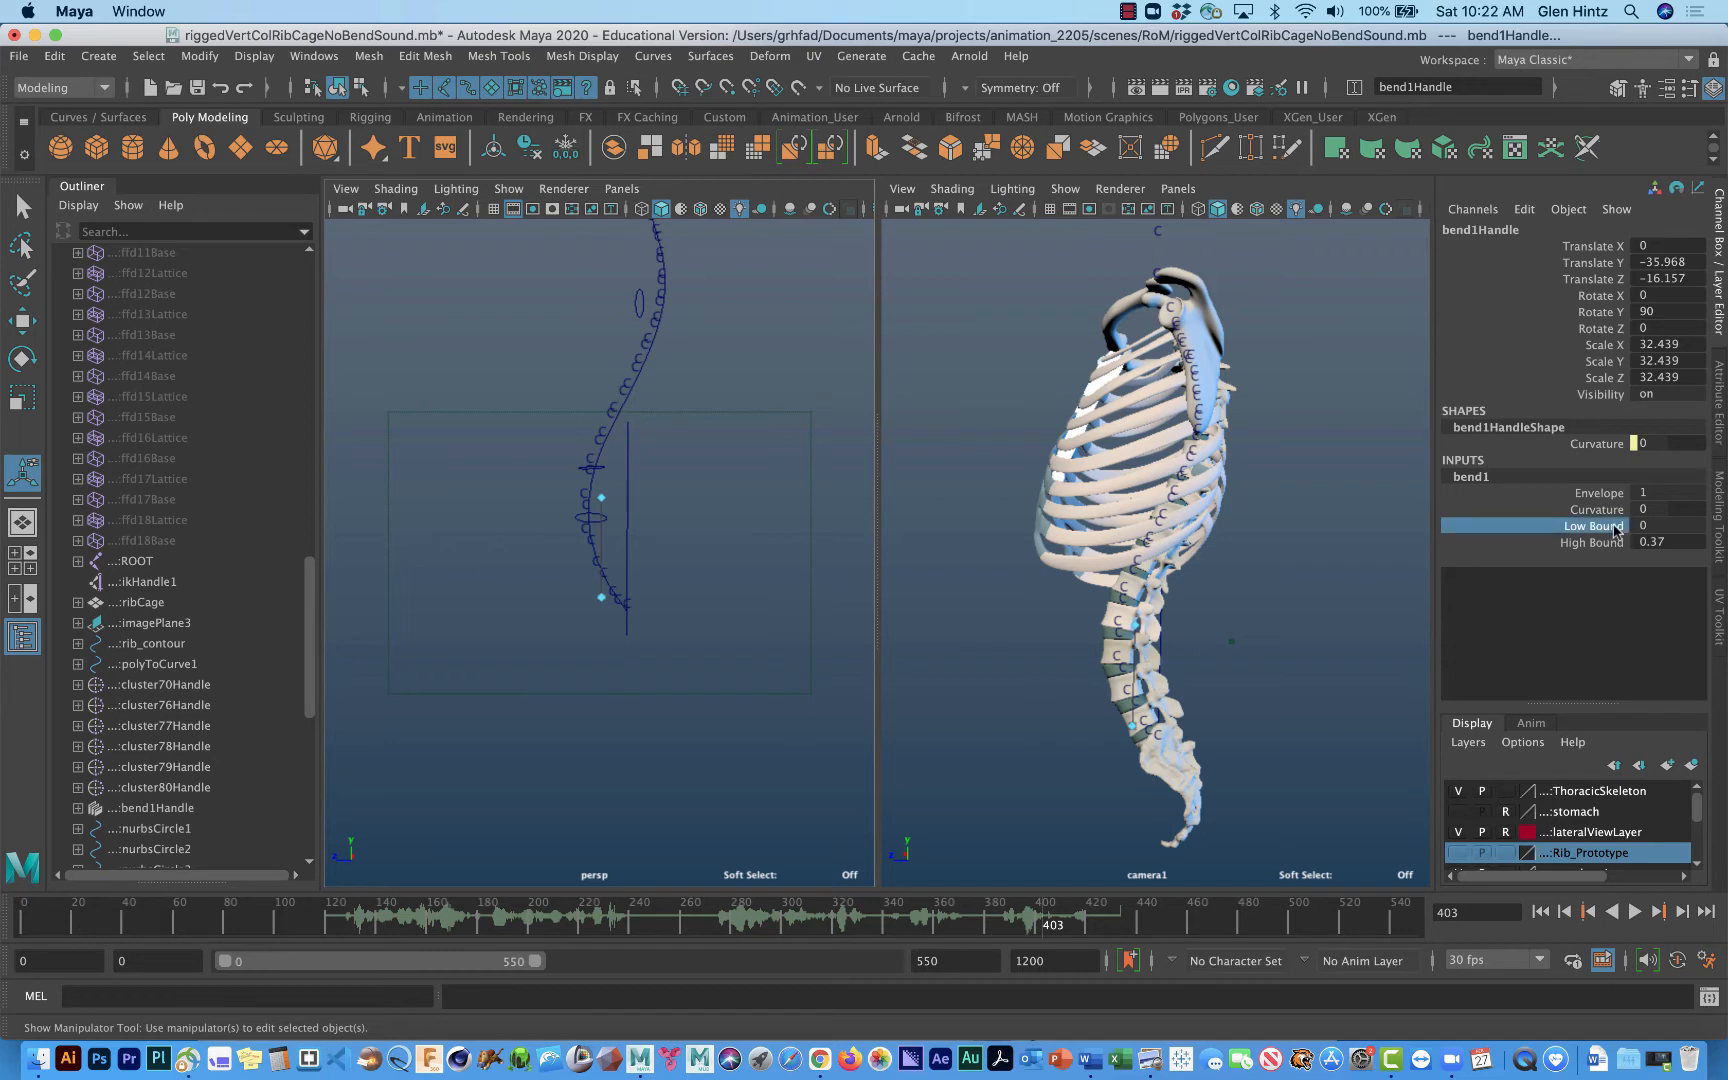
click(1676, 526)
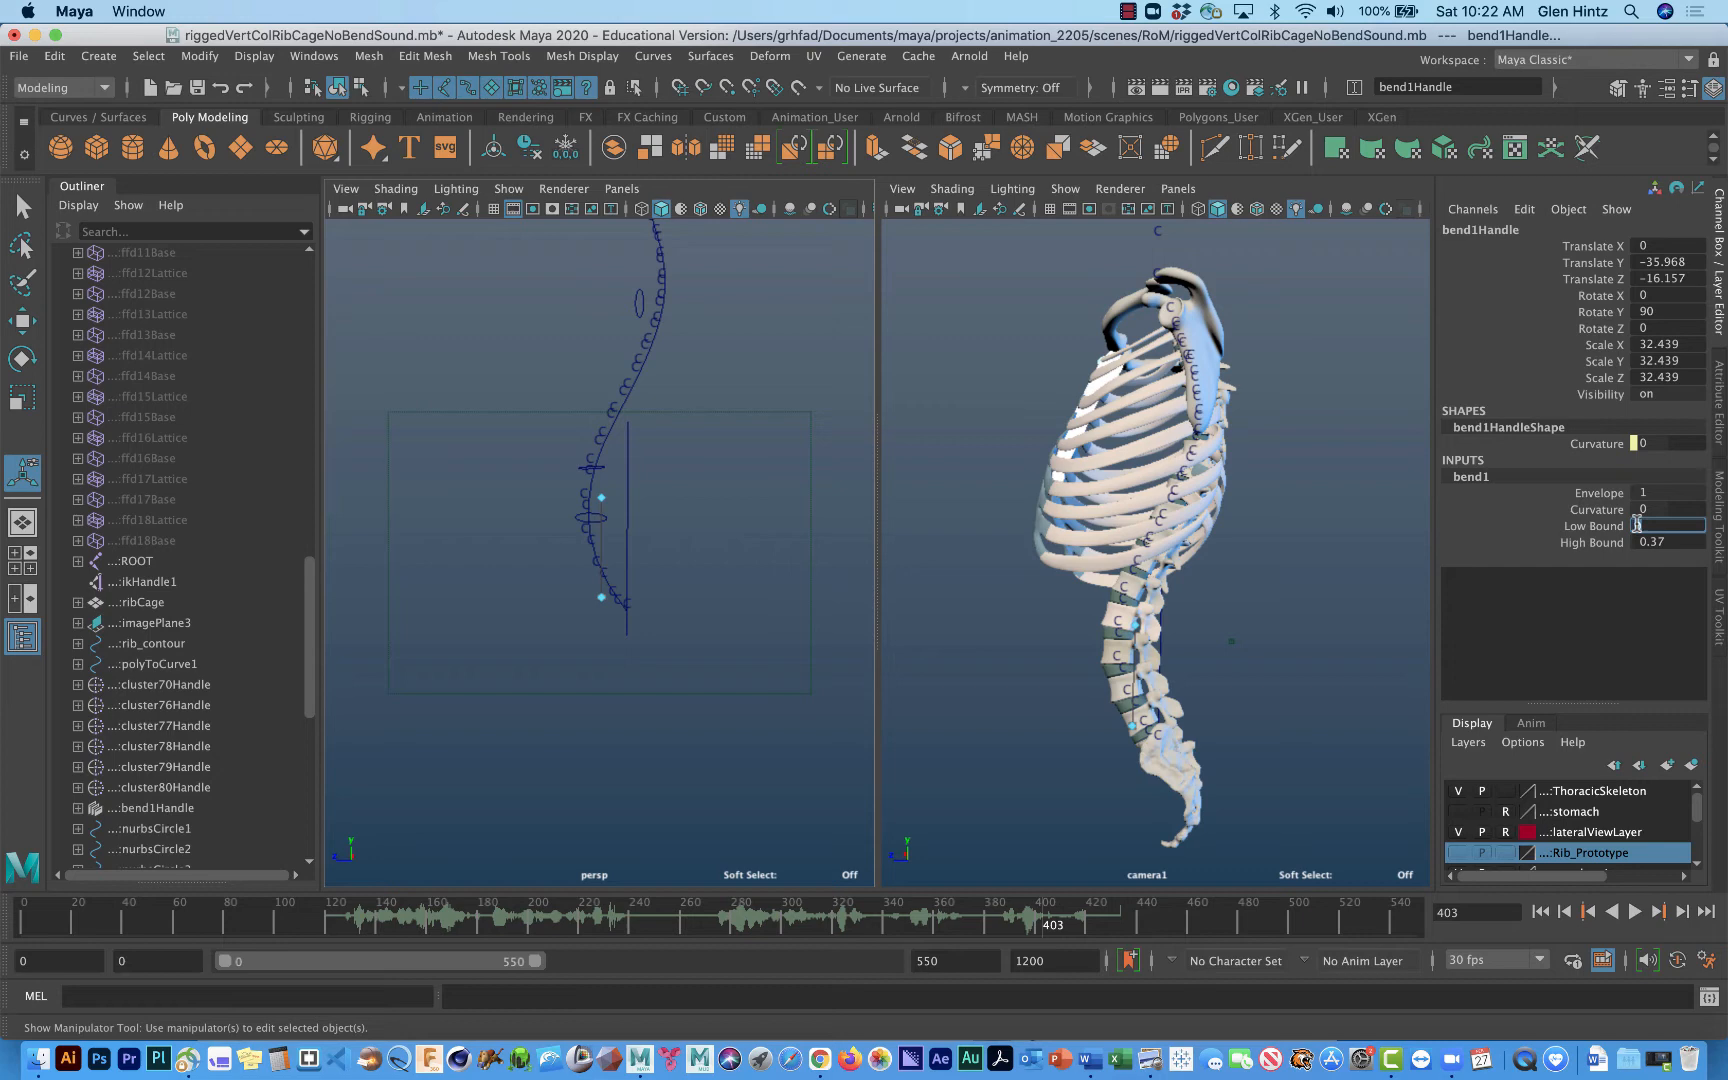
text(.03)
key(Return)
click(1659, 527)
text(-0.03)
key(Return)
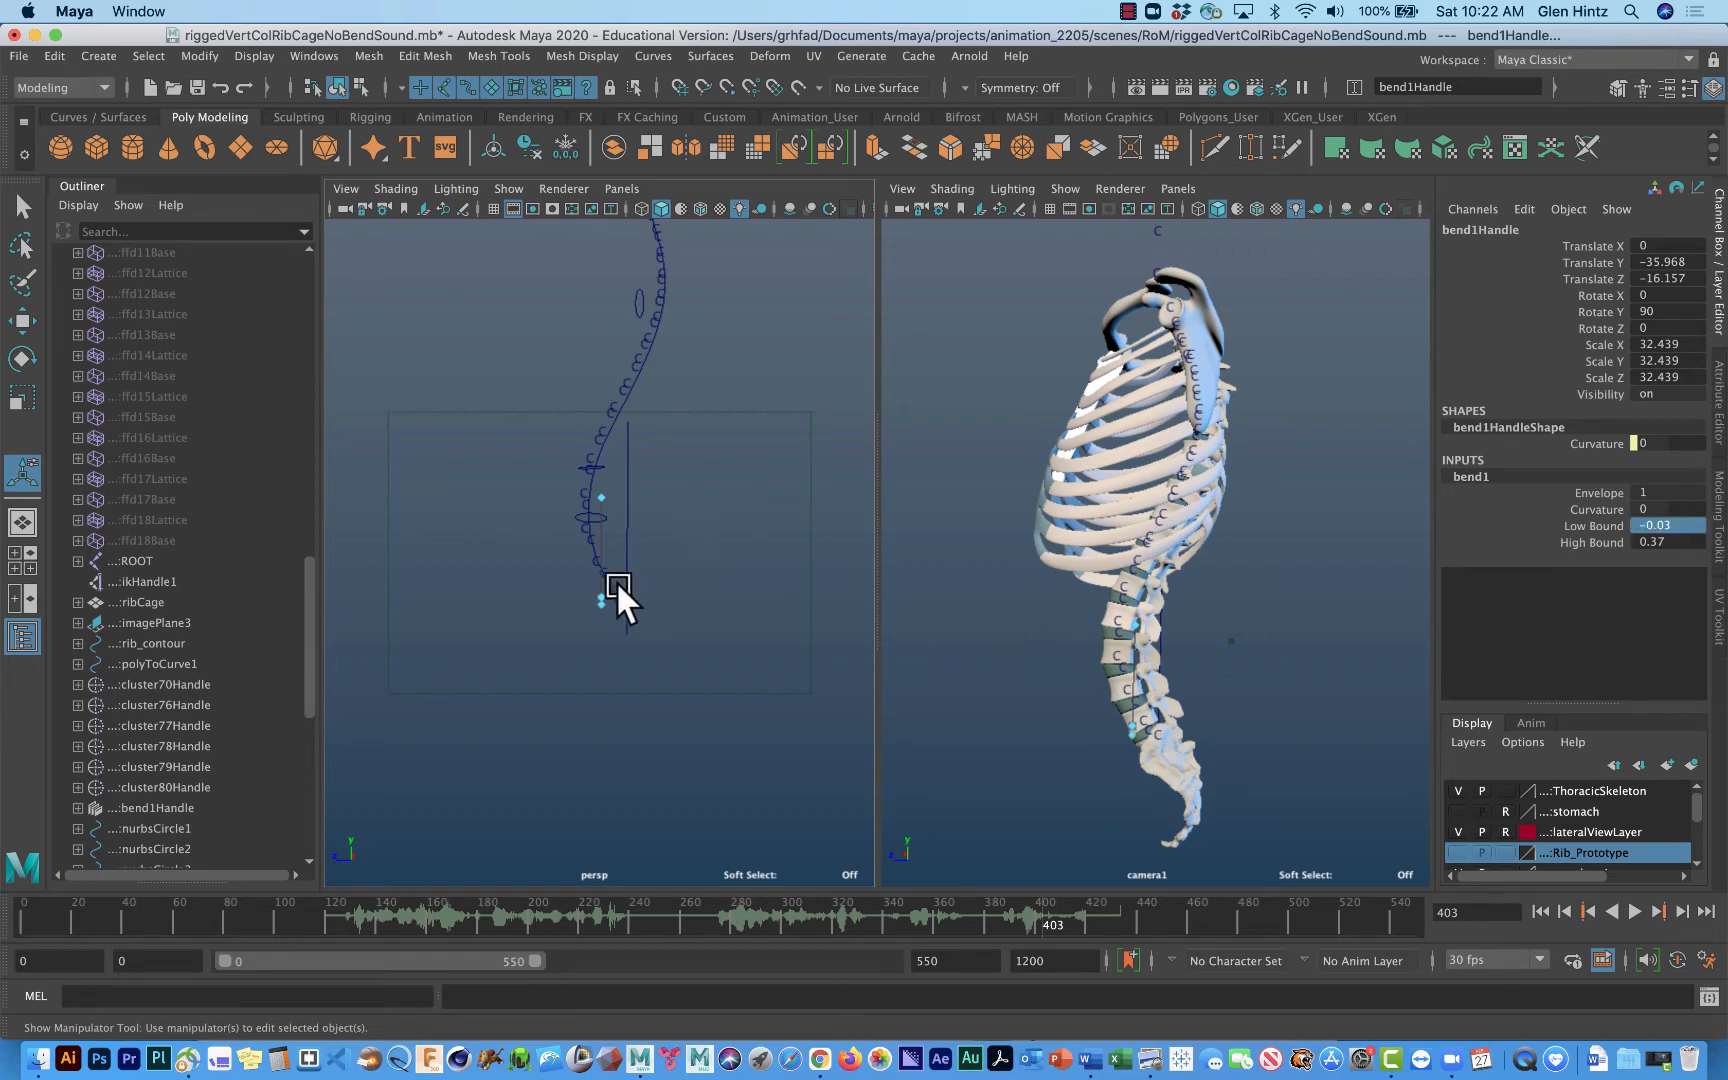
Step: Lower the Bend deformer's low bound to about -0.064 and flex the spine and rib cage forward to a curvature of about -413
drag(600, 597, 273, 975)
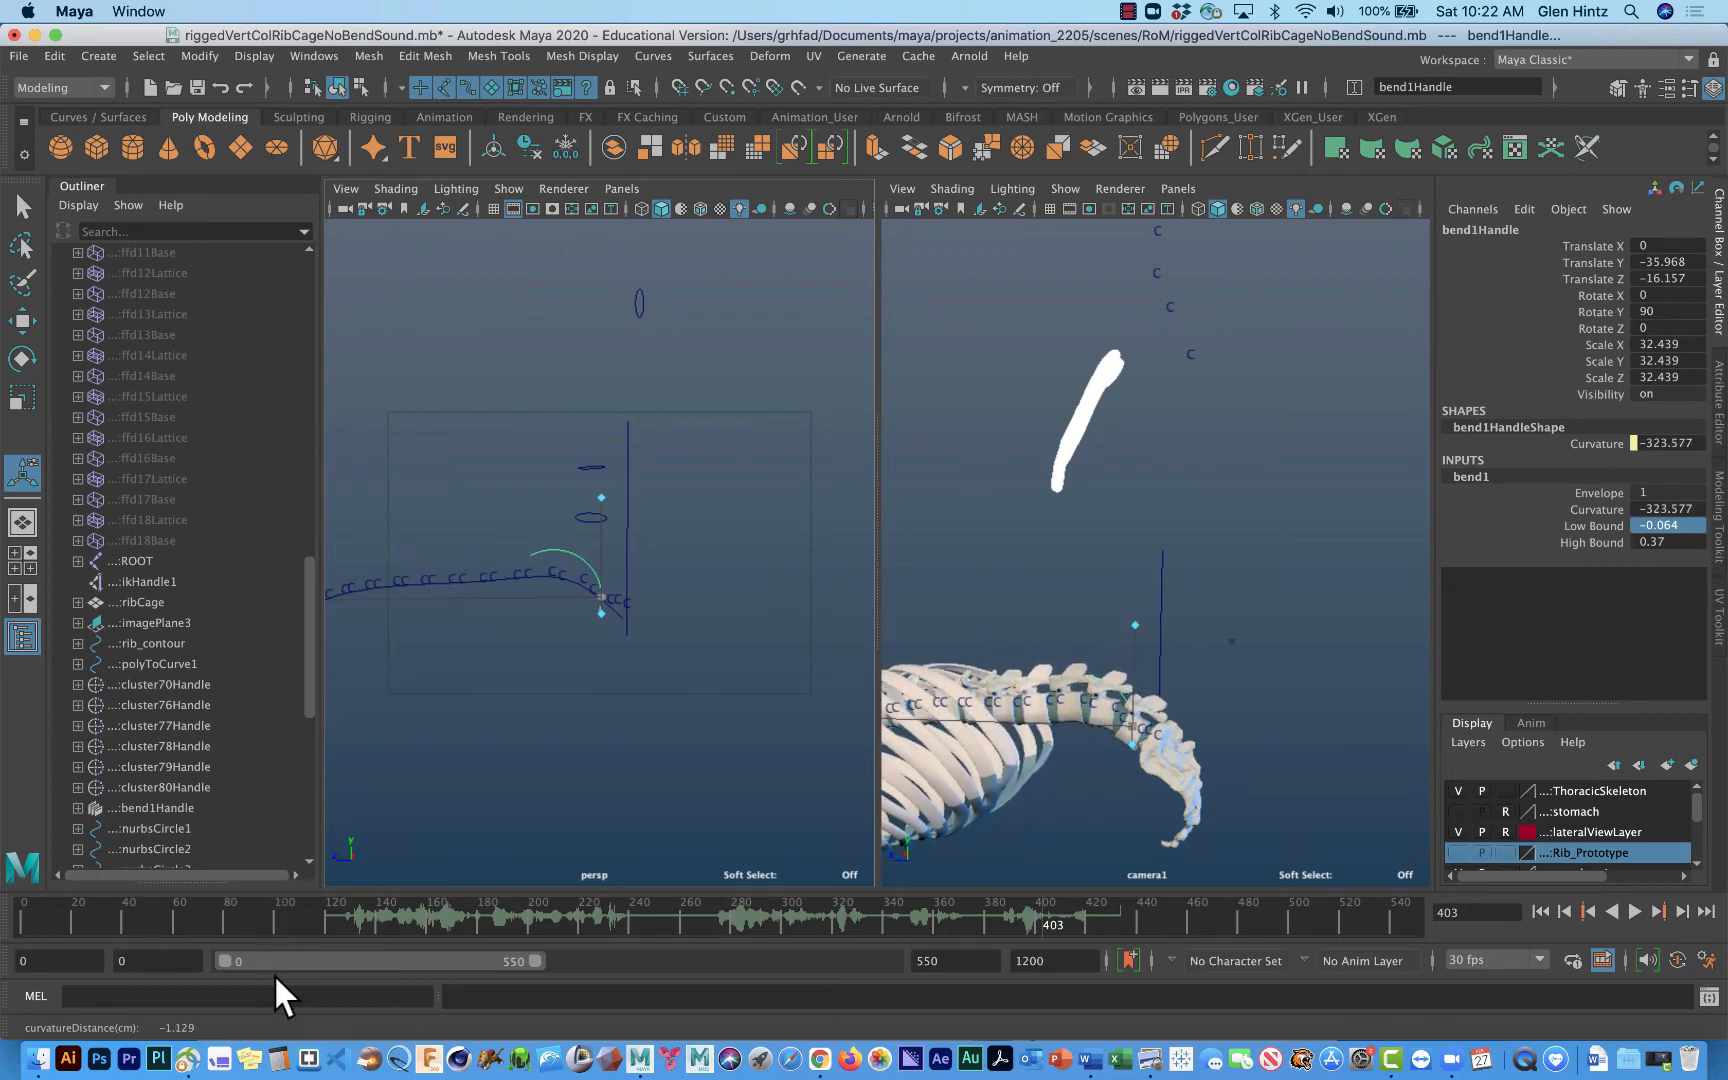
alt+middle_drag(885, 832, 967, 633)
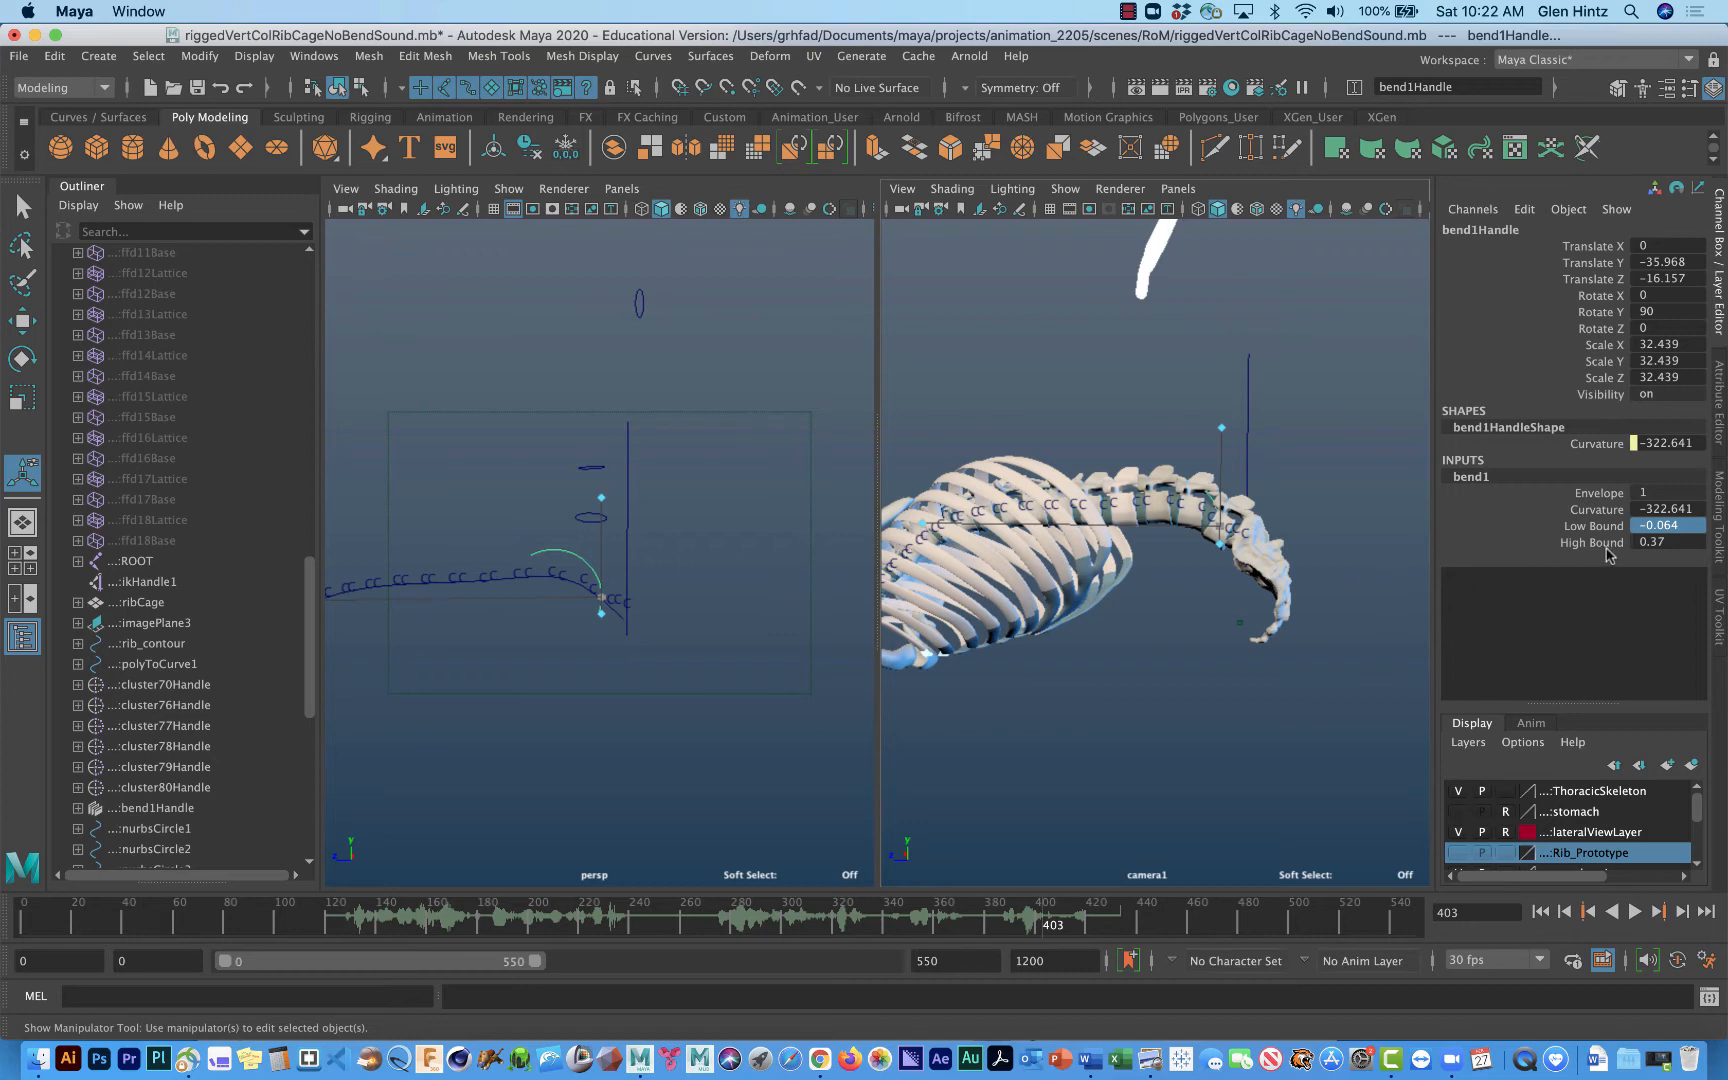
right_click(1267, 711)
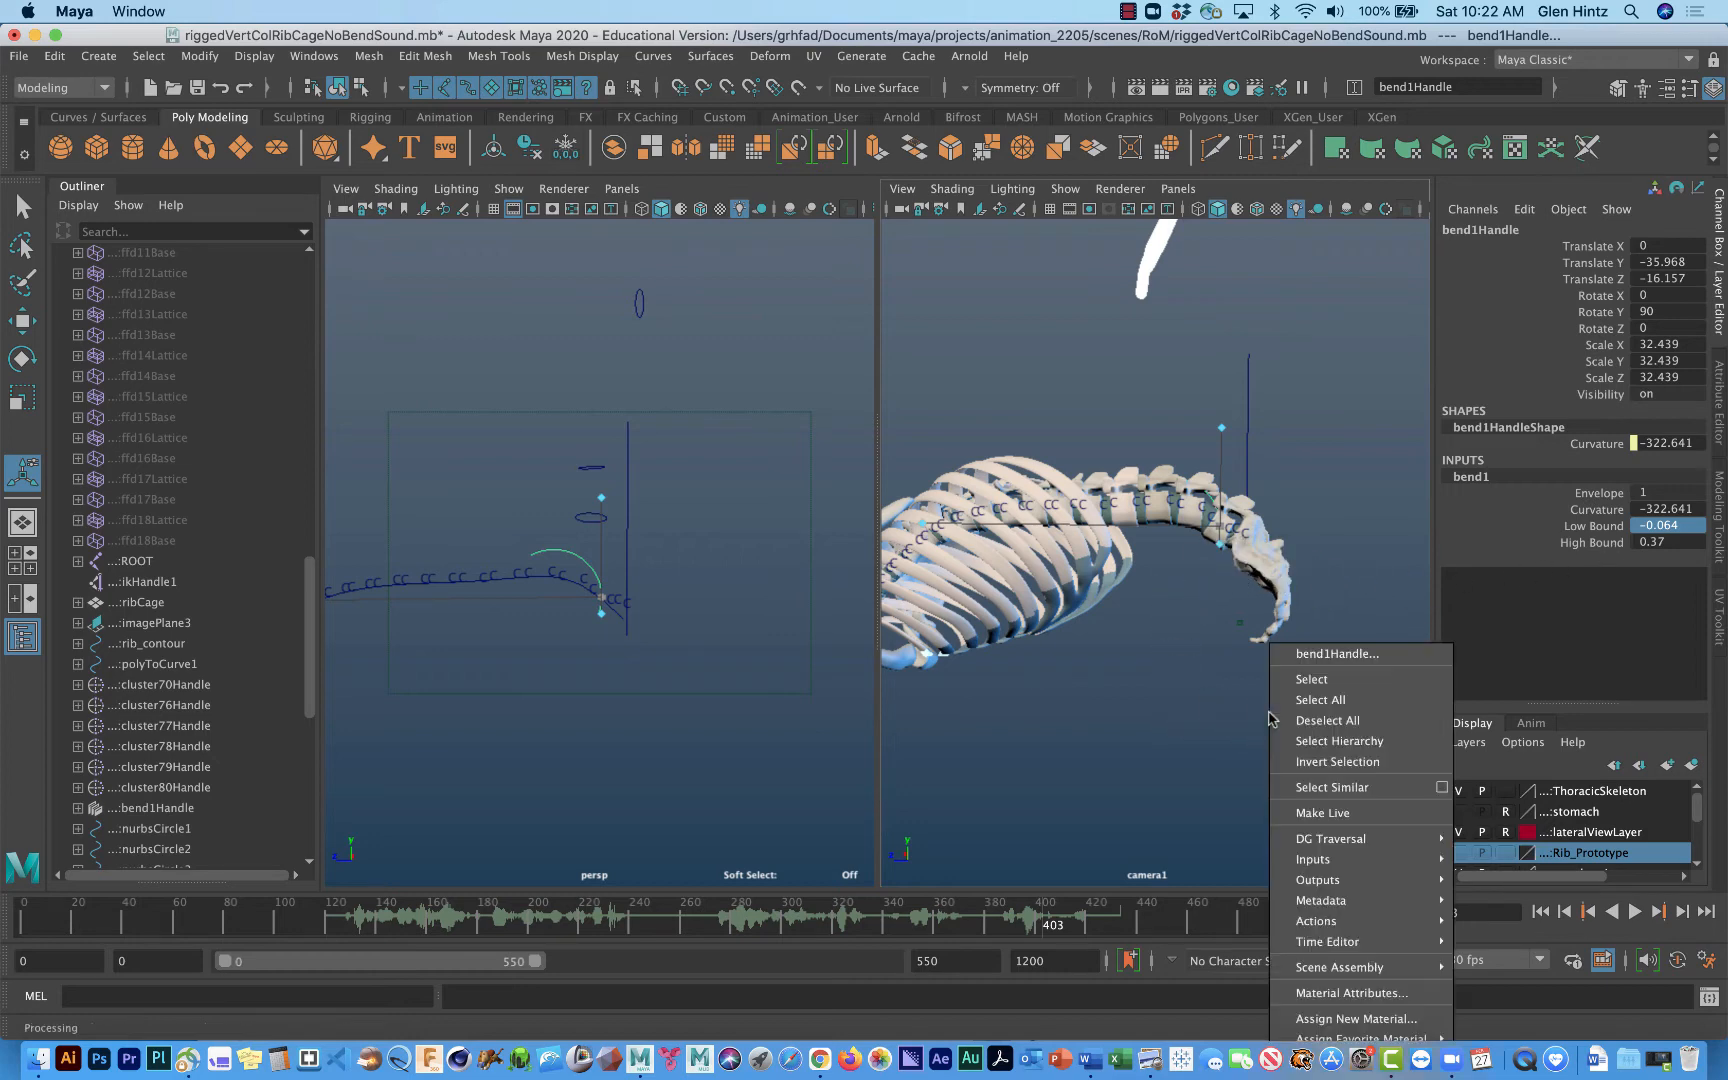
click(1204, 697)
mouse_move(1204, 697)
alt+middle_down()
mouse_move(1107, 682)
mouse_move(1196, 760)
alt+middle_up()
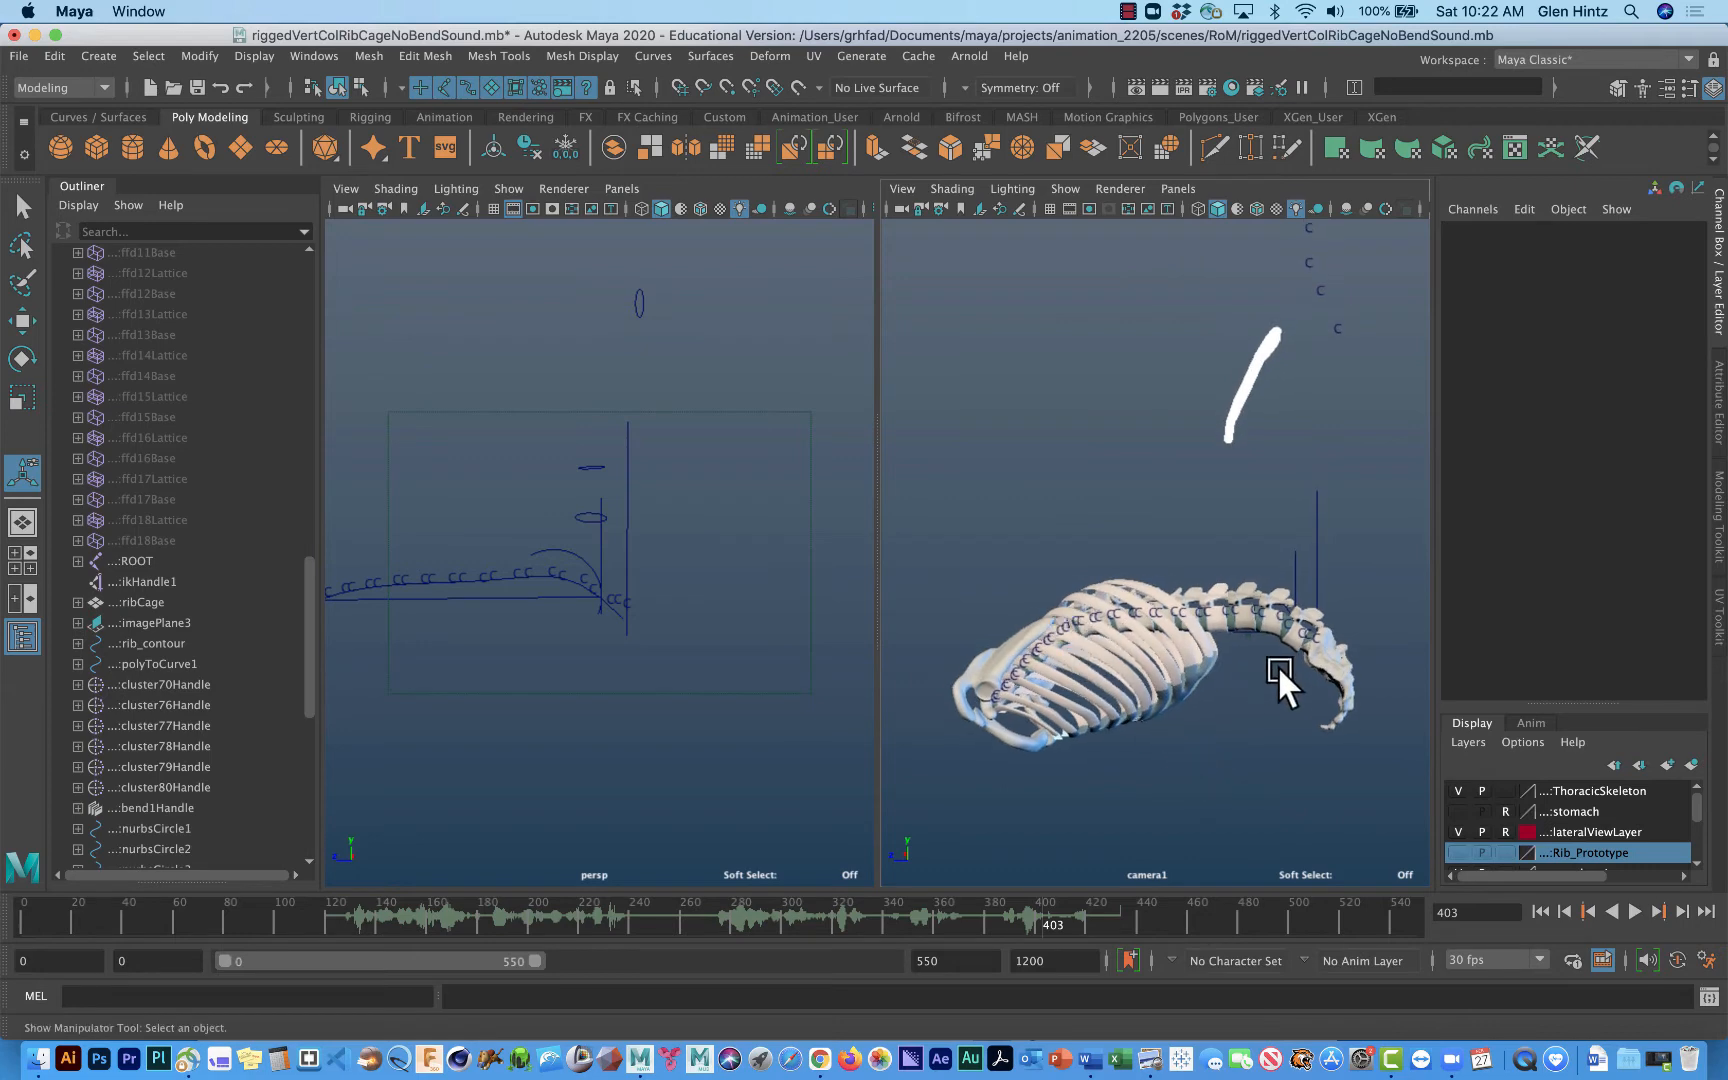
click(598, 545)
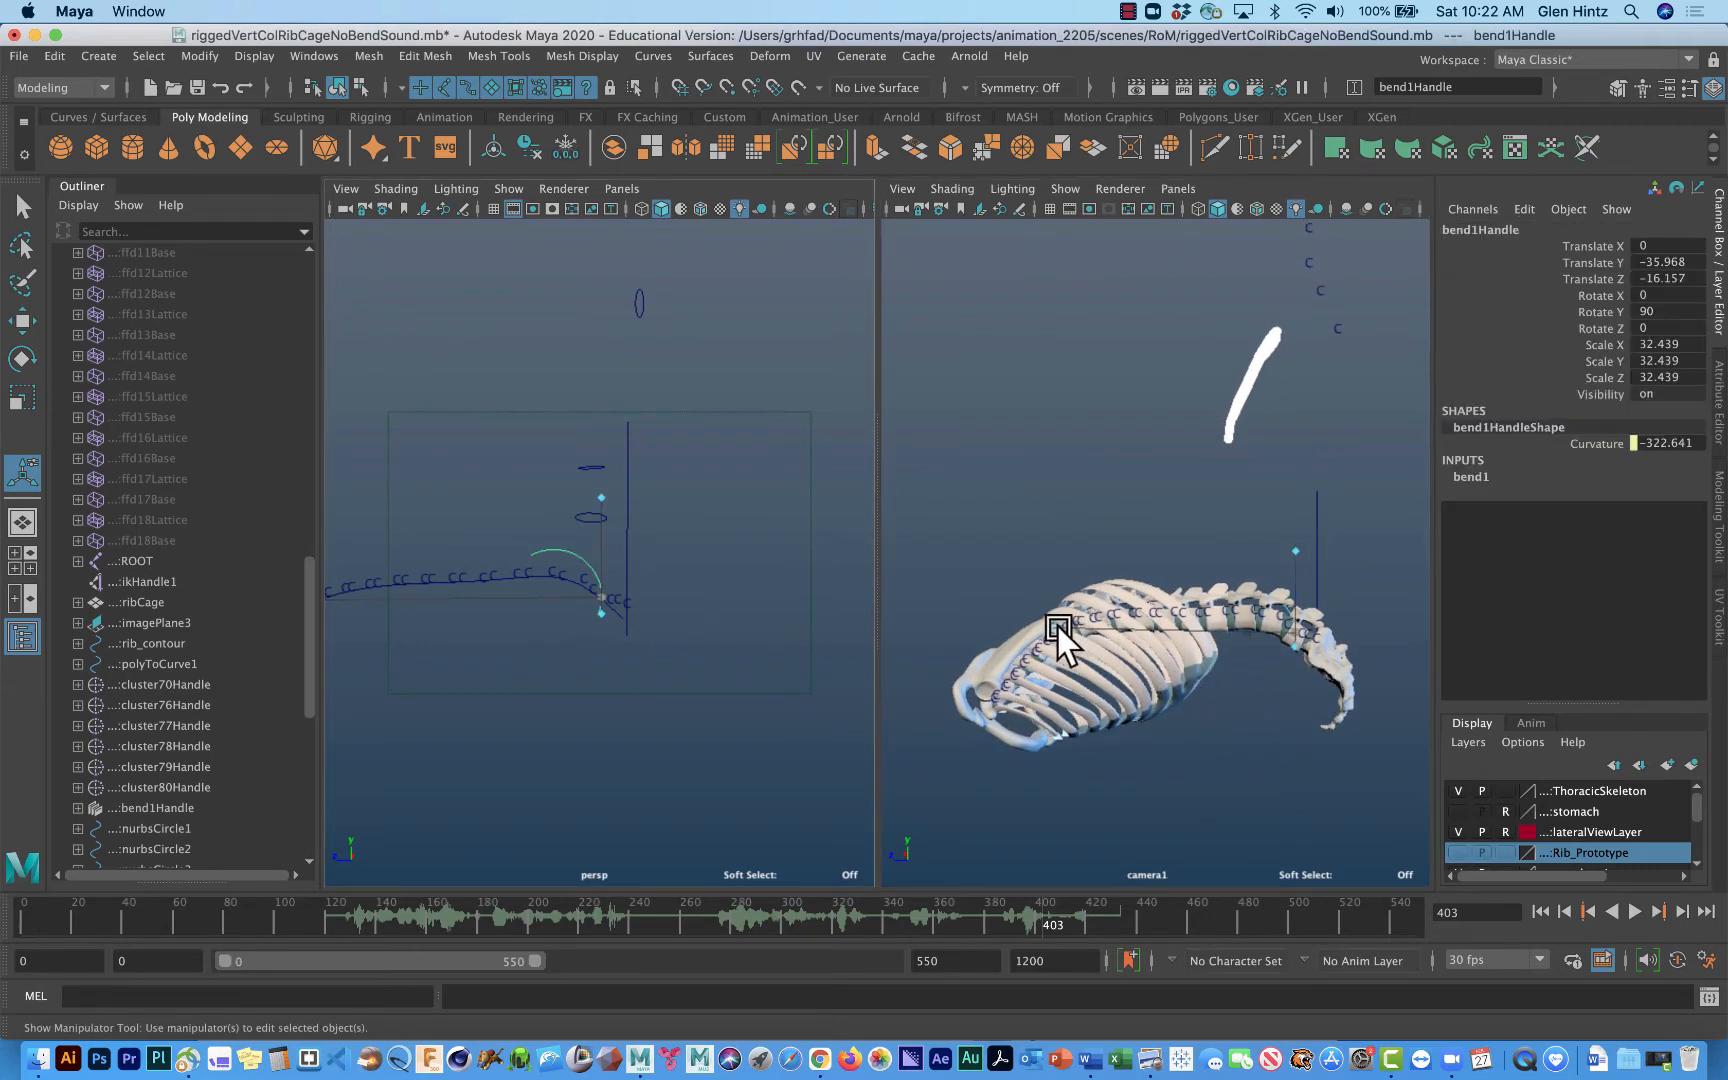
drag(1049, 627, 981, 622)
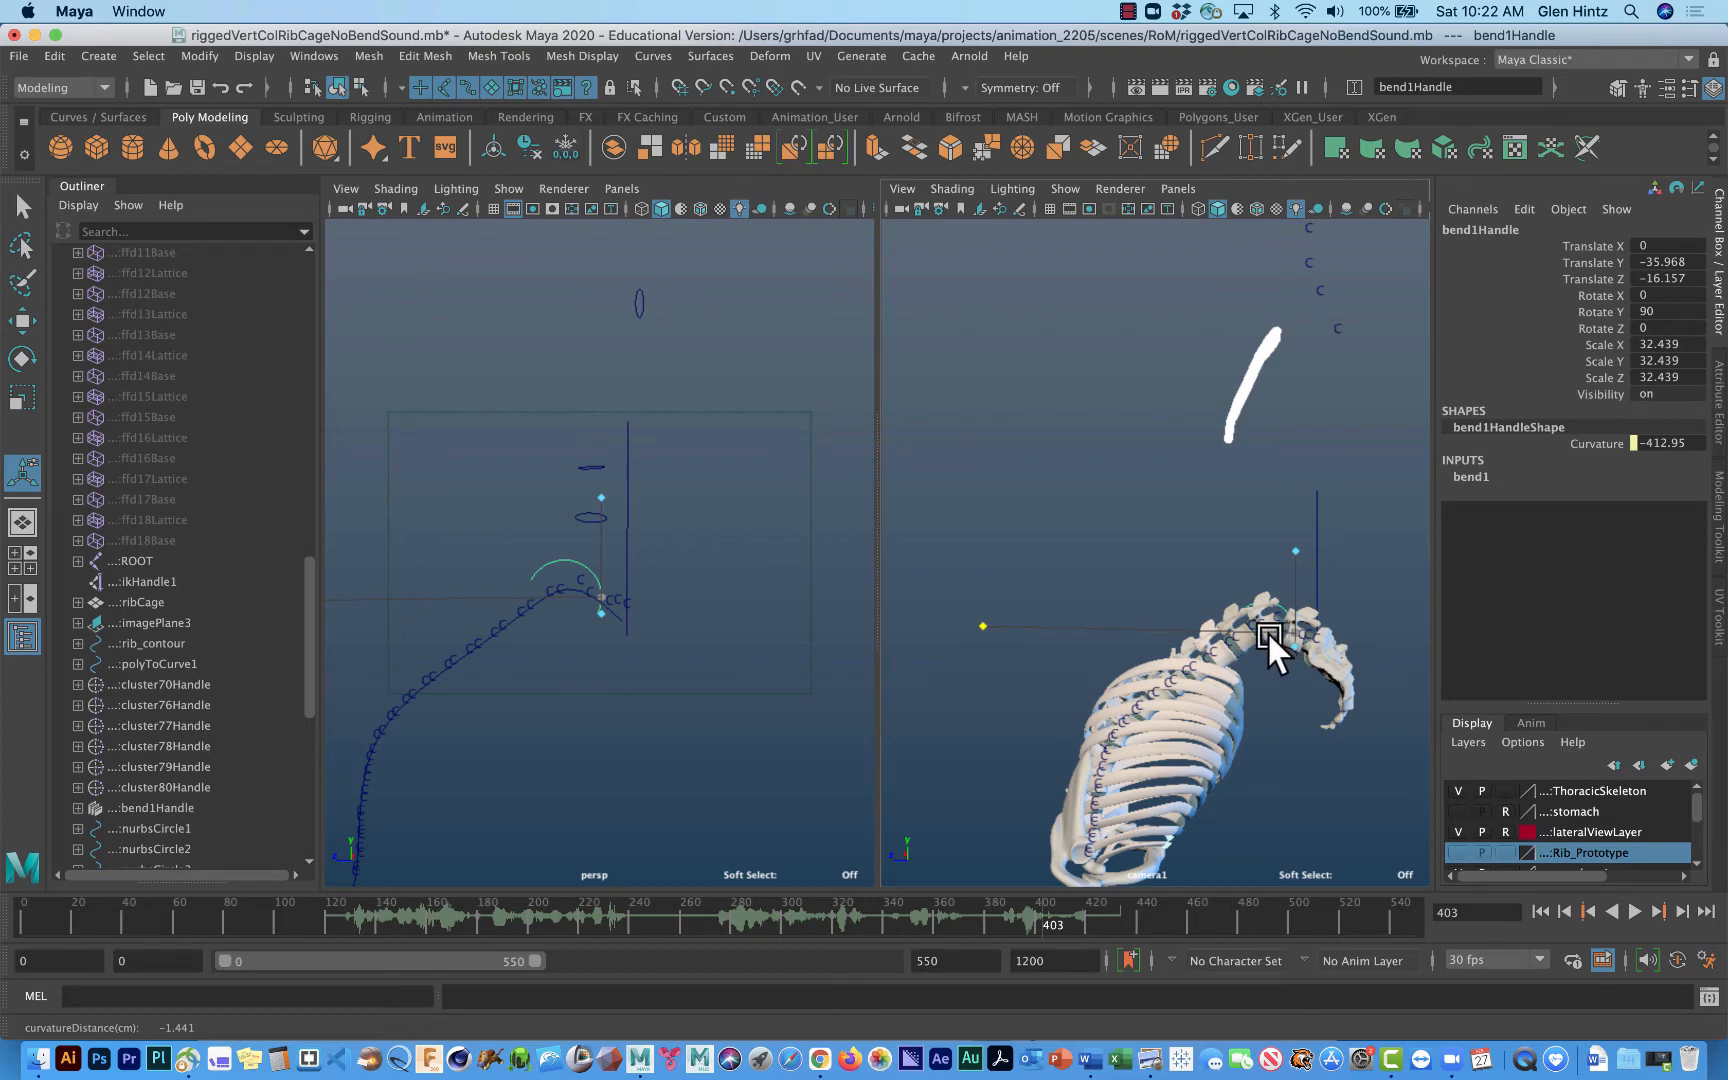
Step: Reposition the bend handle at the base of the spine to about Translate Y -37.508 and Translate Z -14.26
key(w)
drag(1297, 539, 1285, 541)
drag(1392, 647, 1378, 636)
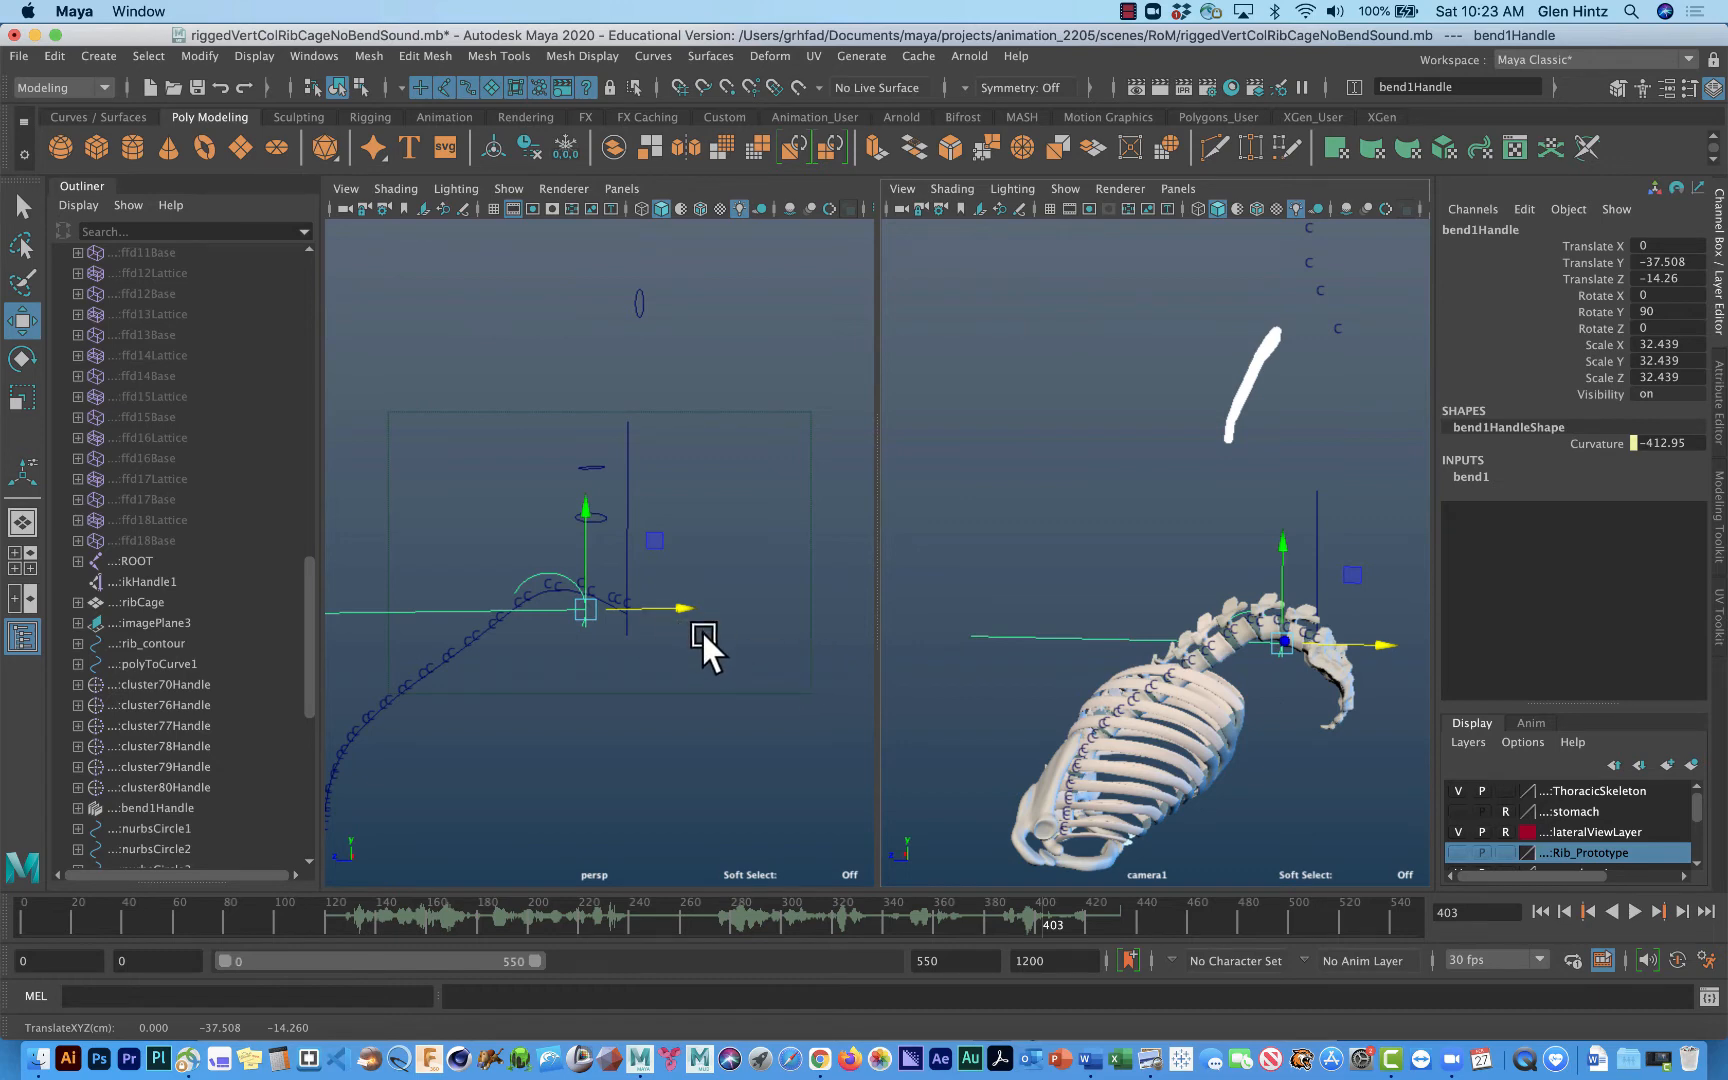
Step: Raise the Bend deformer's high bound to about 0.431 and adjust its low bound to about -0.051
key(t)
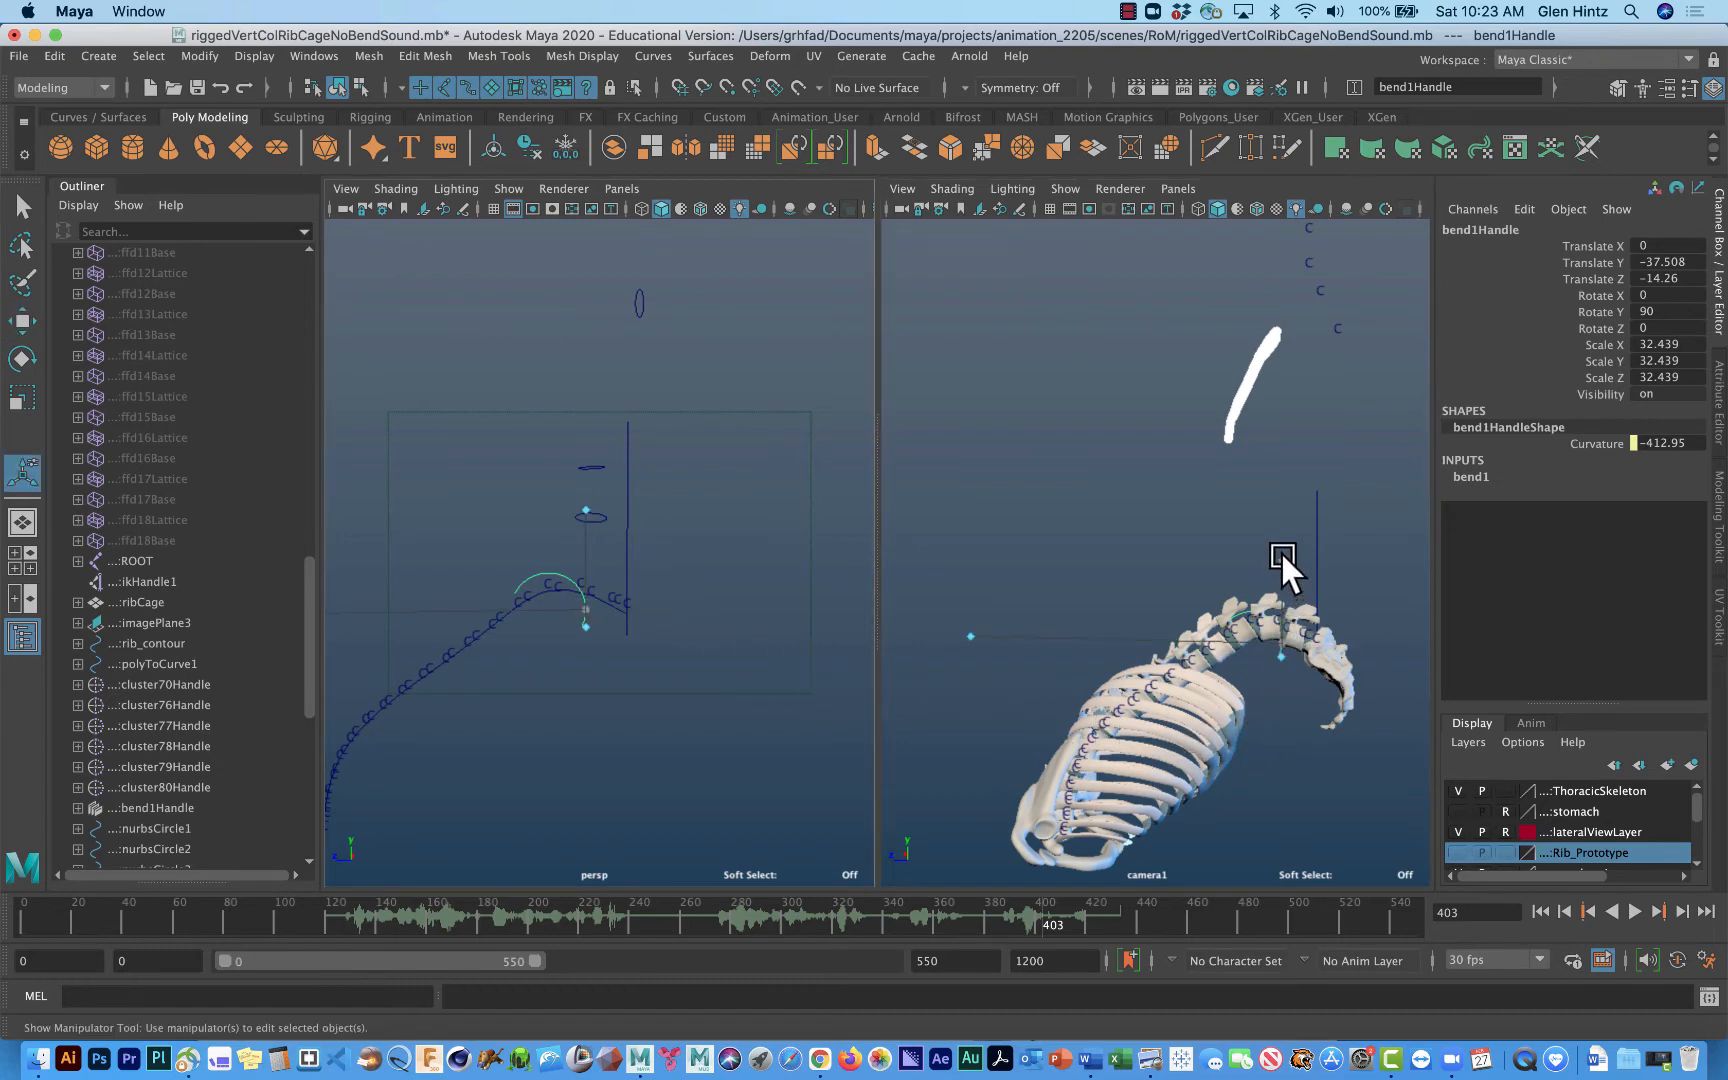
drag(1283, 556, 1283, 543)
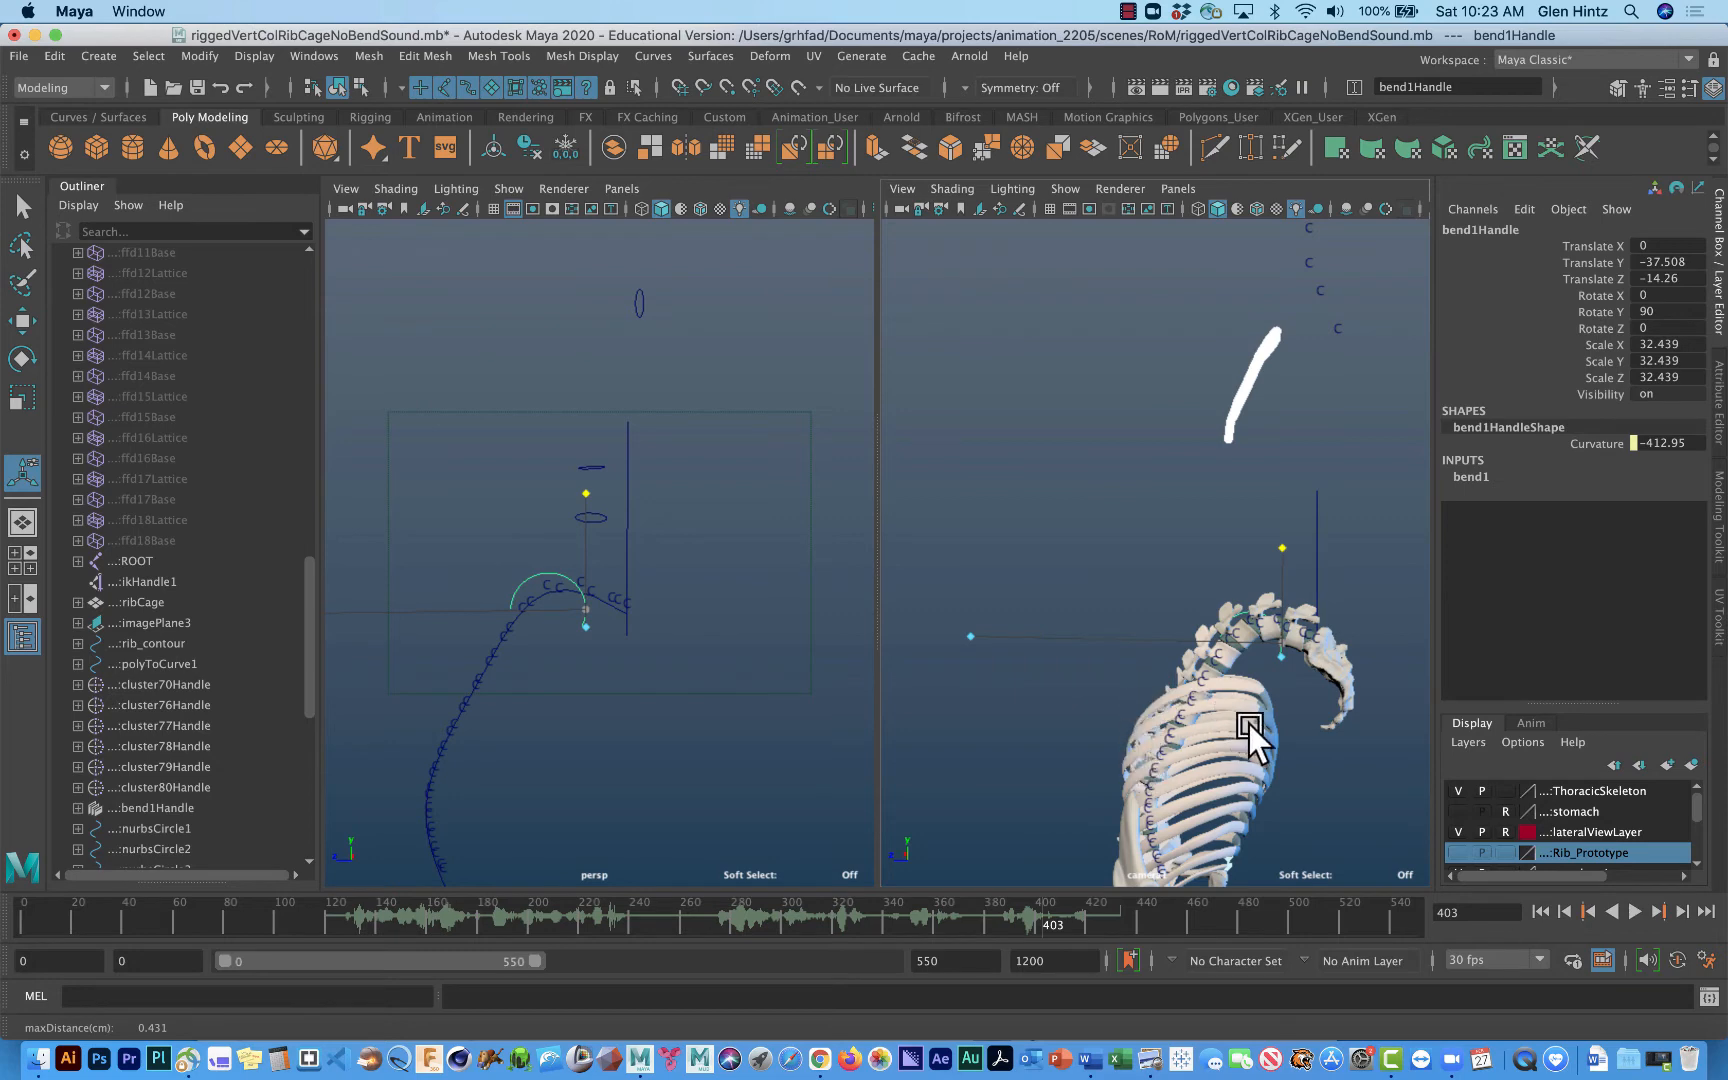
alt+middle_drag(1240, 725, 1206, 561)
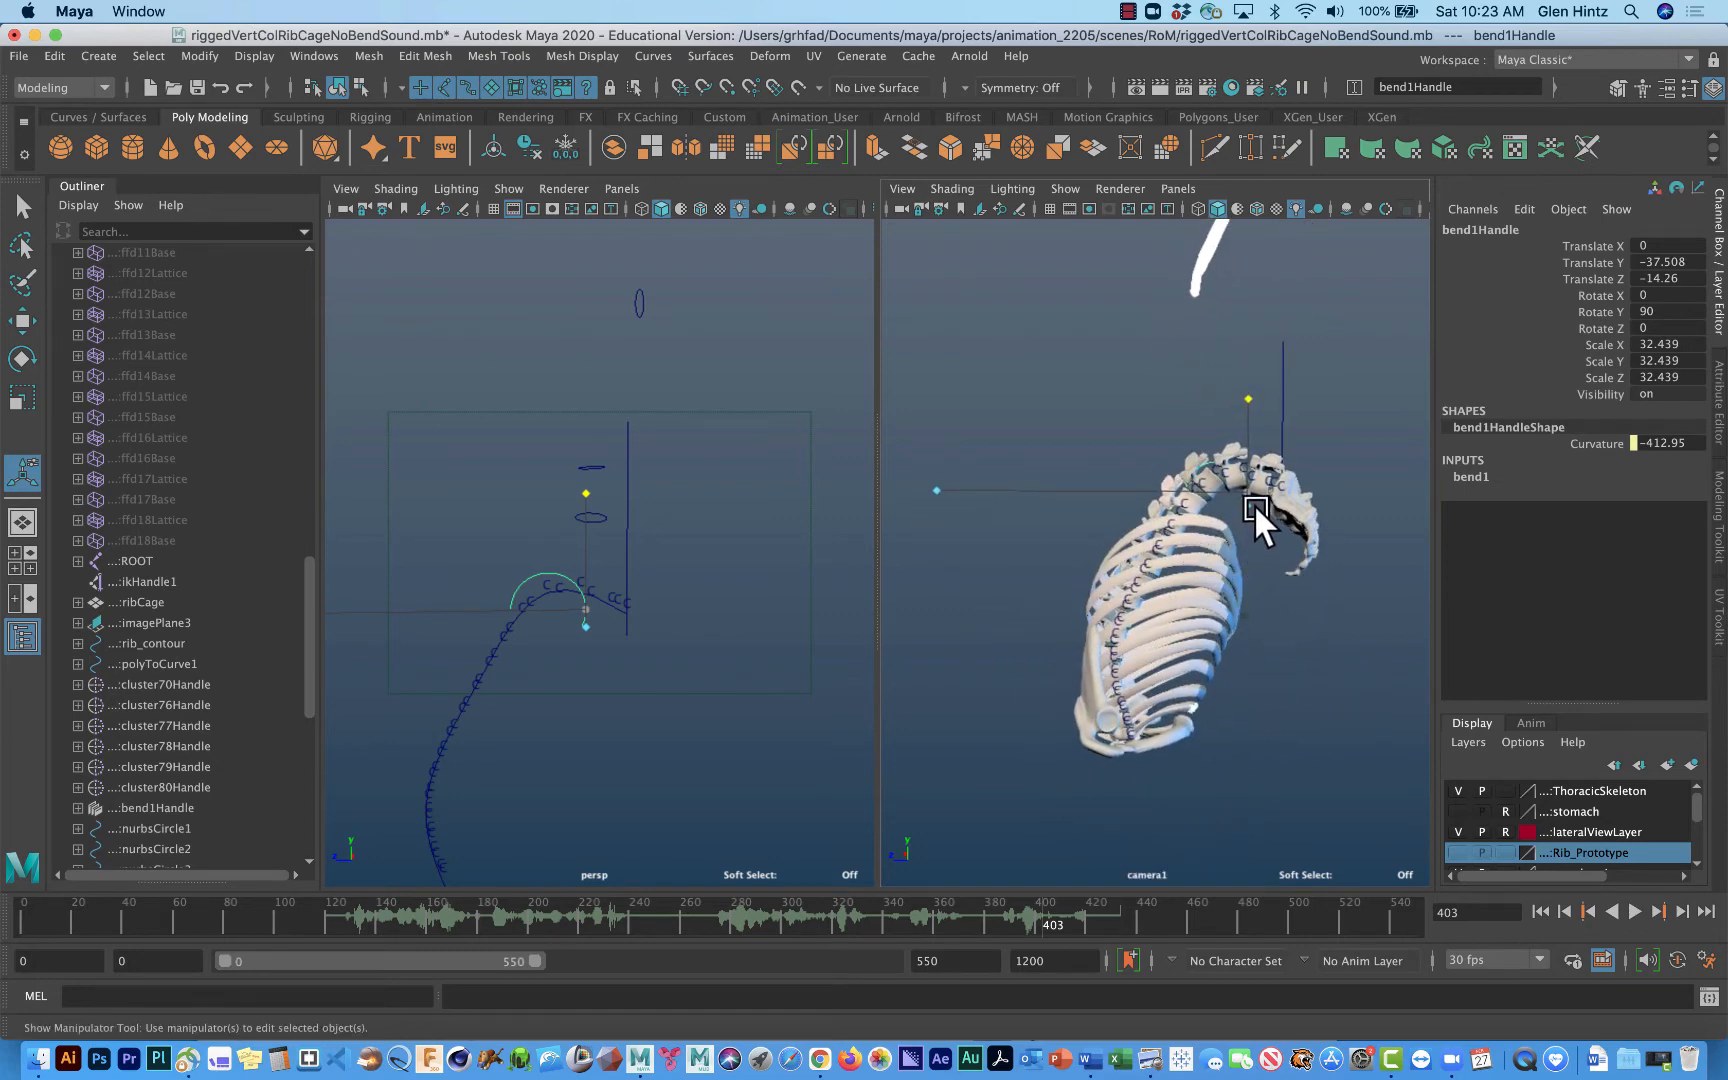
drag(1250, 504, 1249, 498)
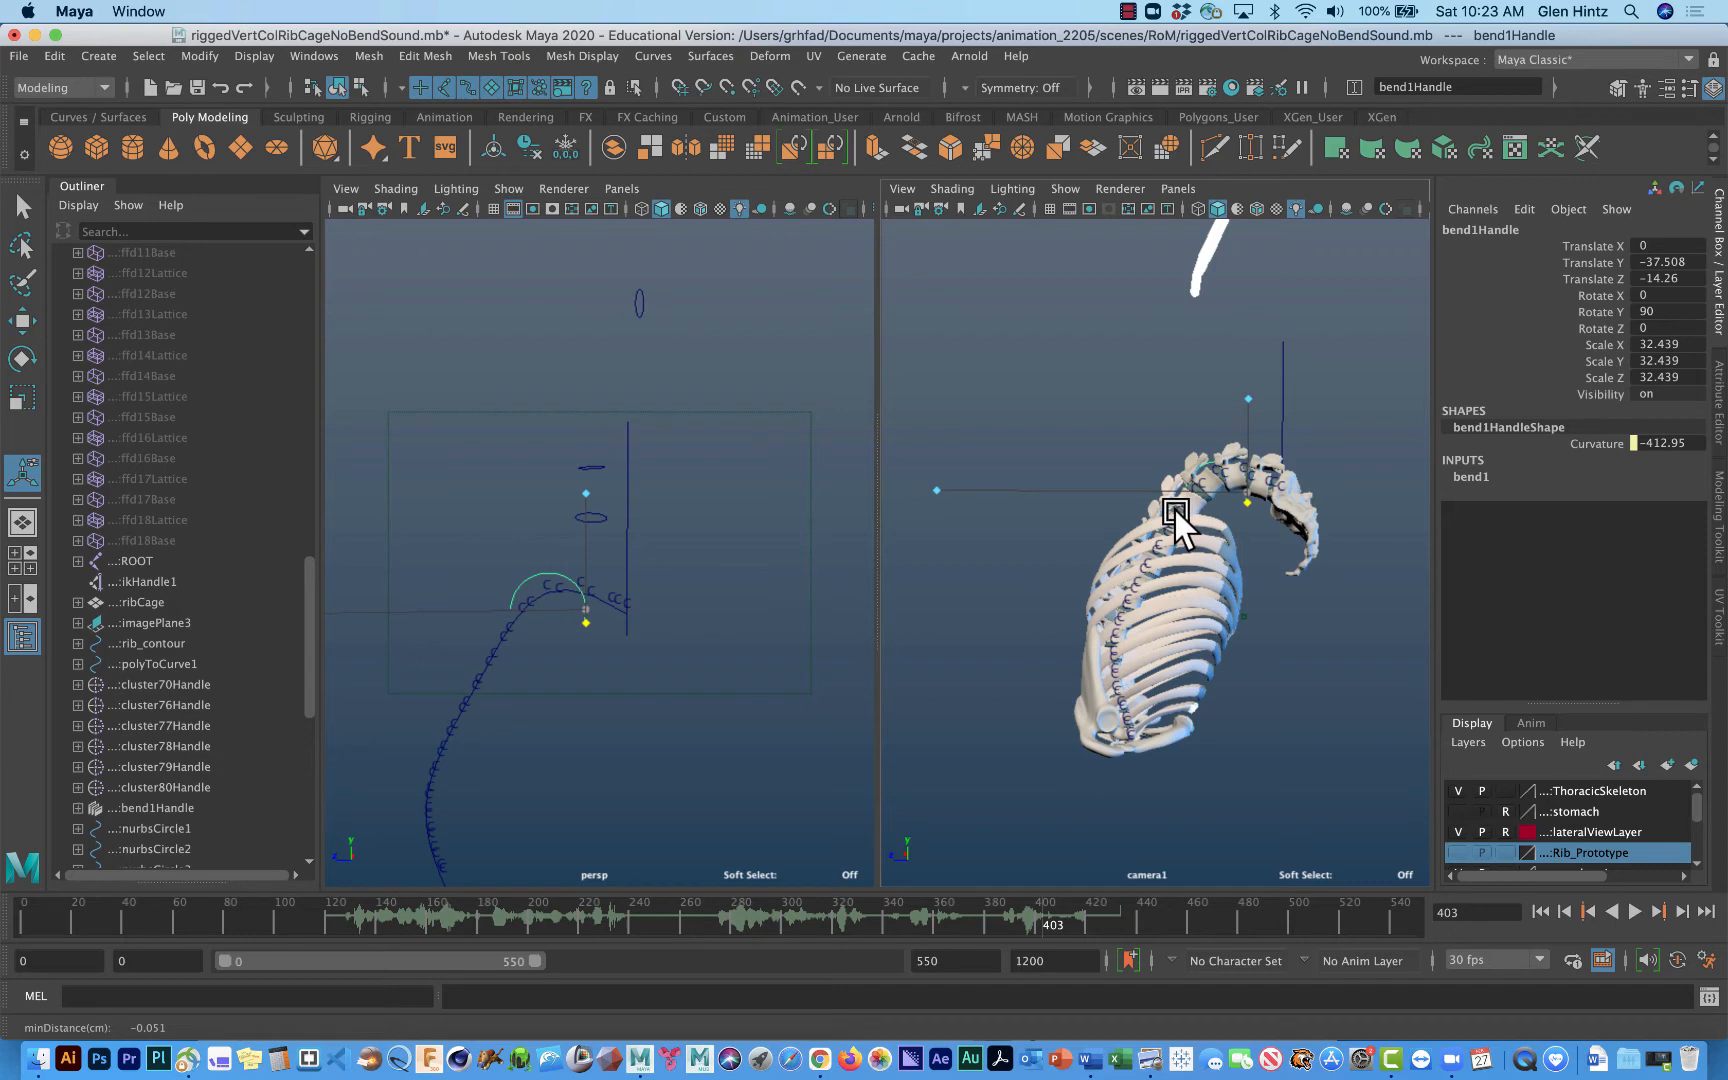
Step: Raise the Bend deformer's high bound to about 0.491 and ease the forward flexion to a curvature of about -384.593
drag(945, 491, 938, 487)
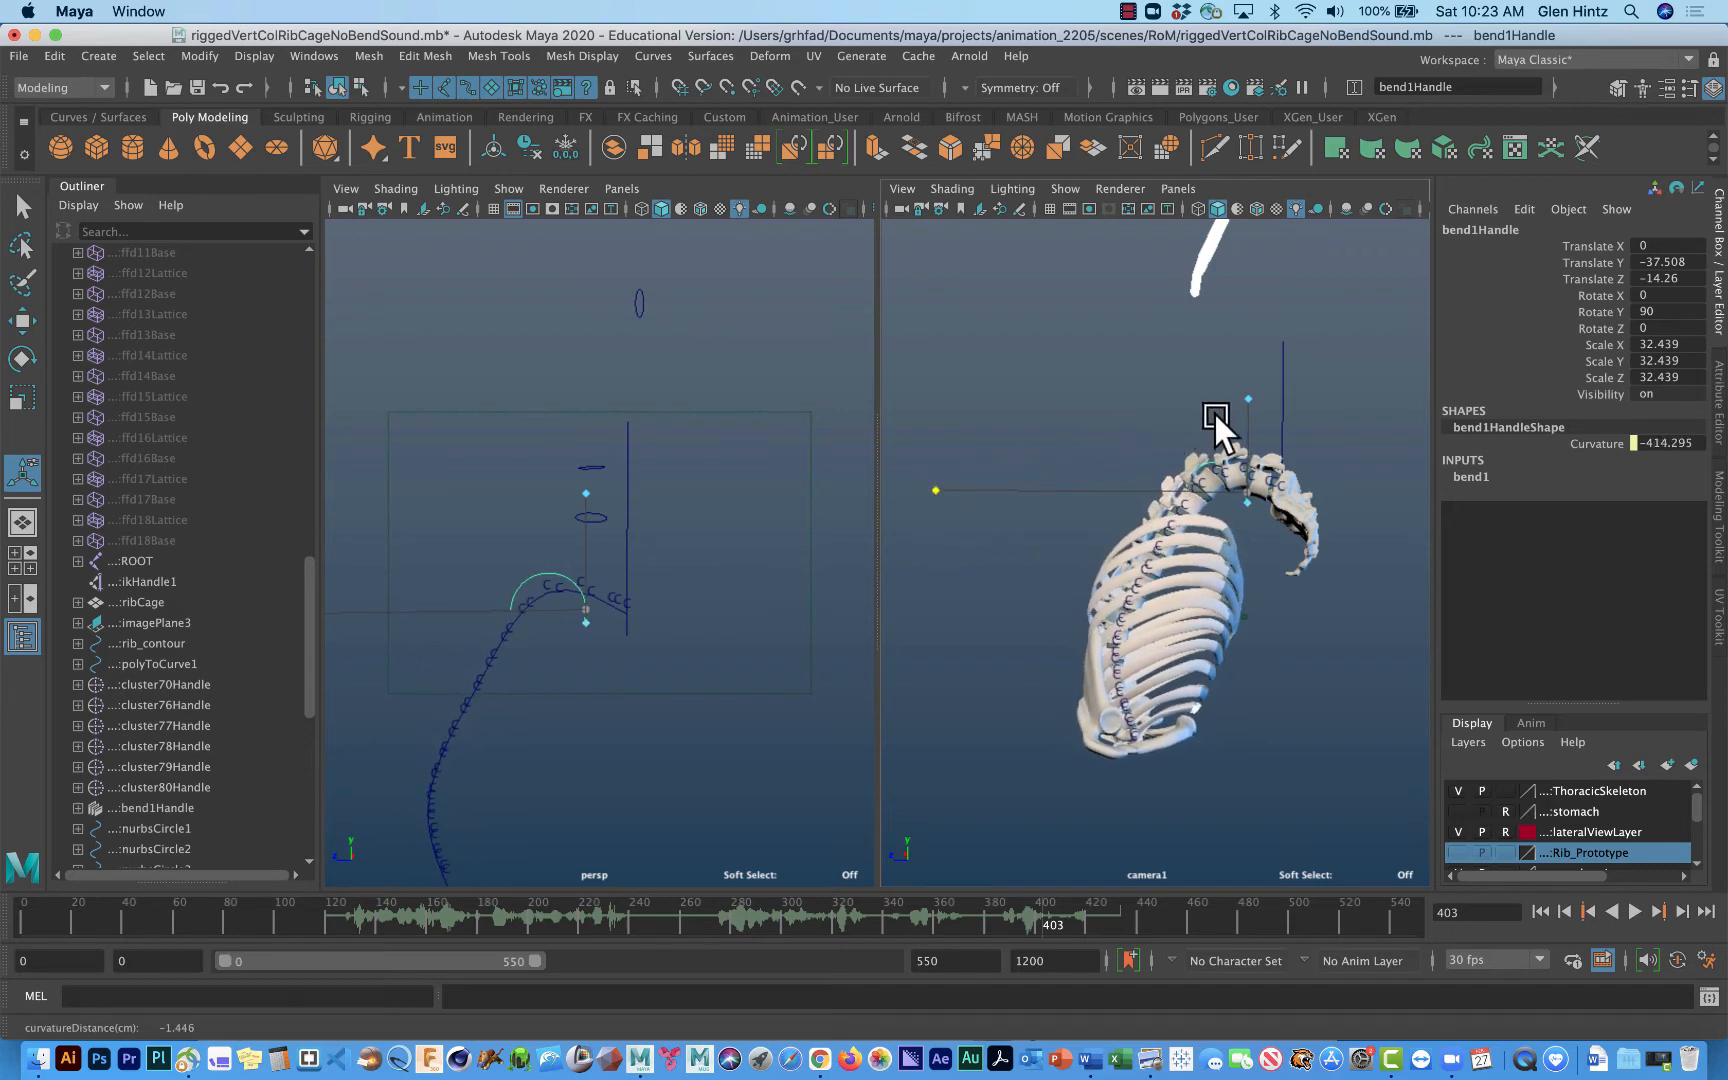
drag(1249, 397, 1249, 389)
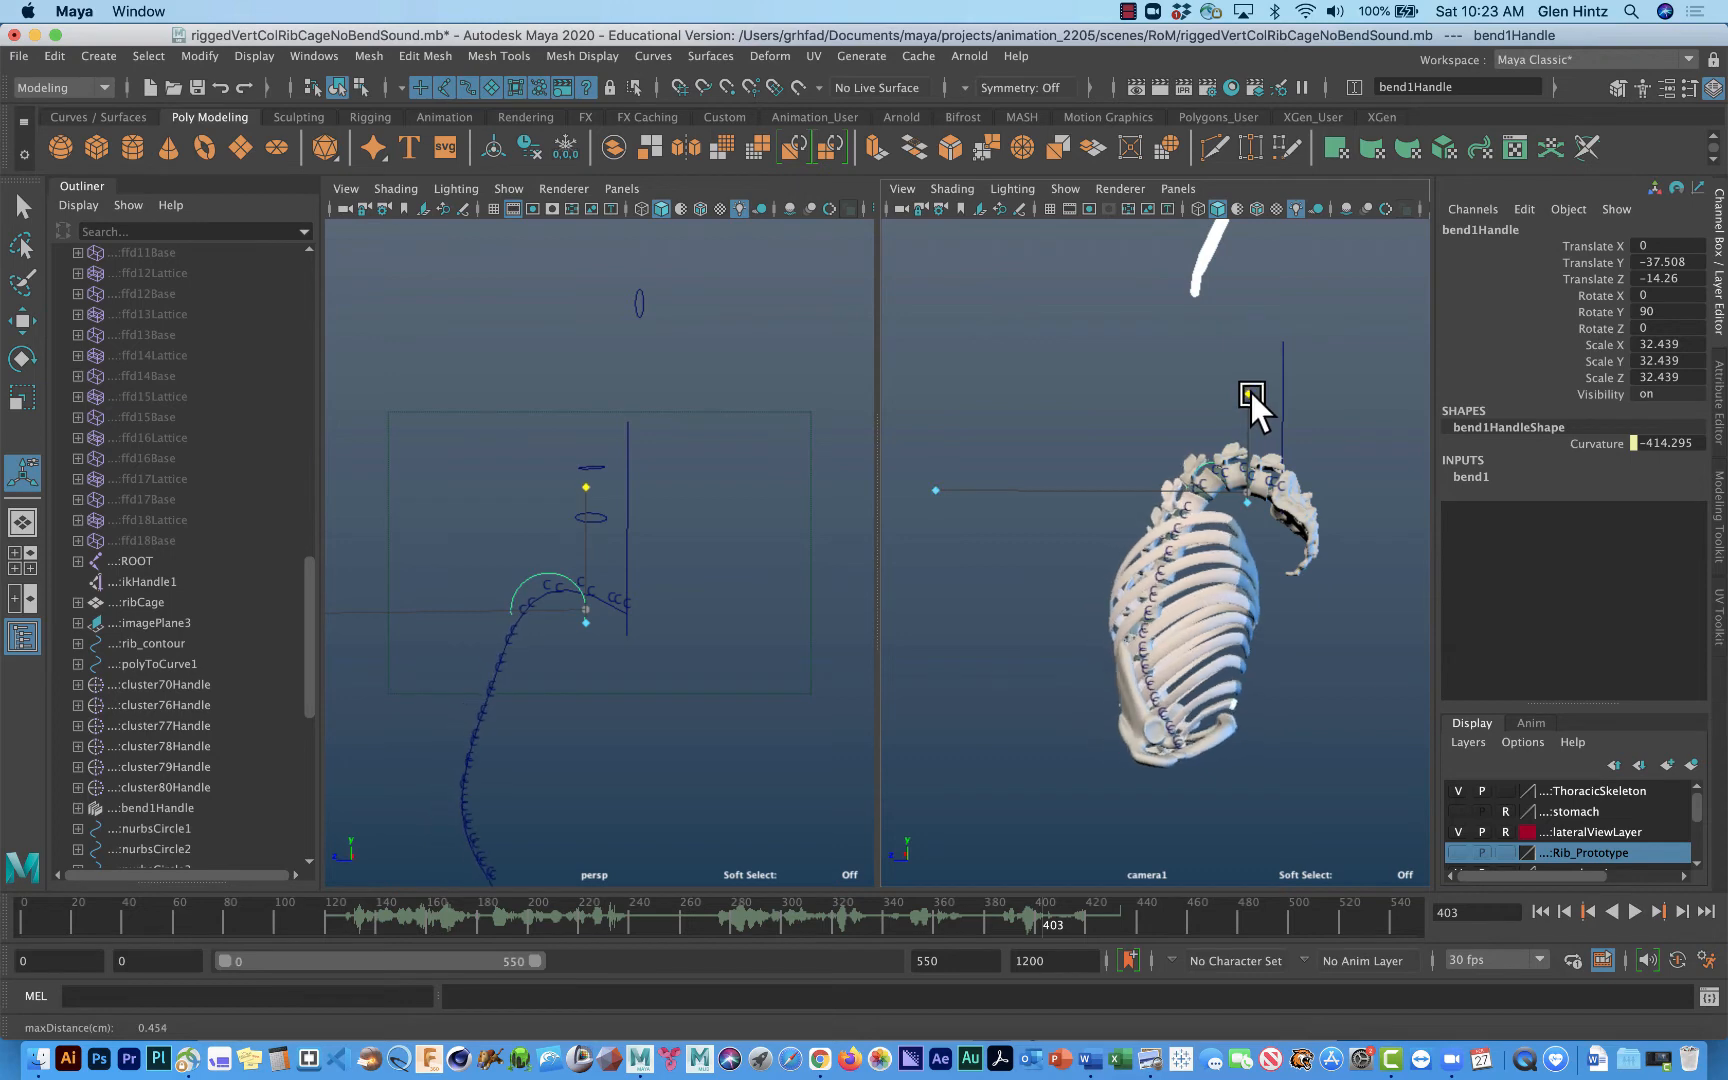
mouse_move(936, 490)
mouse_down()
mouse_move(950, 486)
mouse_move(934, 486)
mouse_up()
drag(1250, 392, 1251, 385)
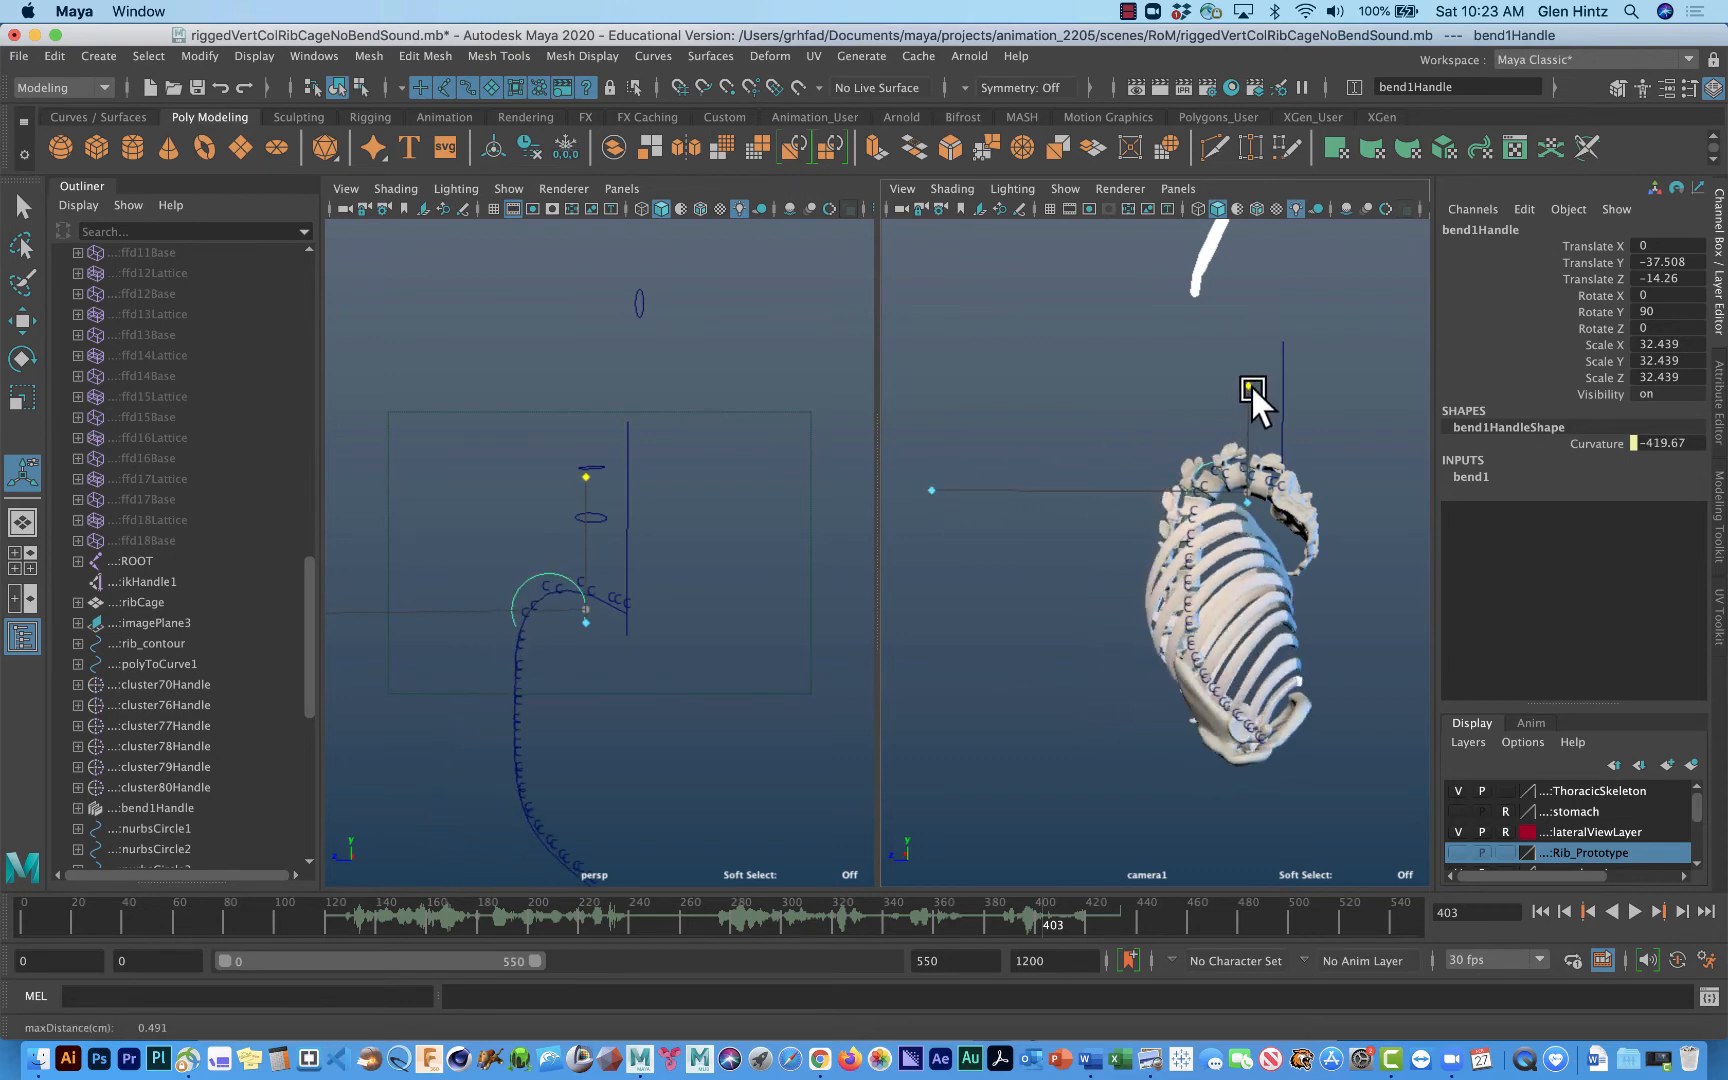
drag(930, 487, 957, 489)
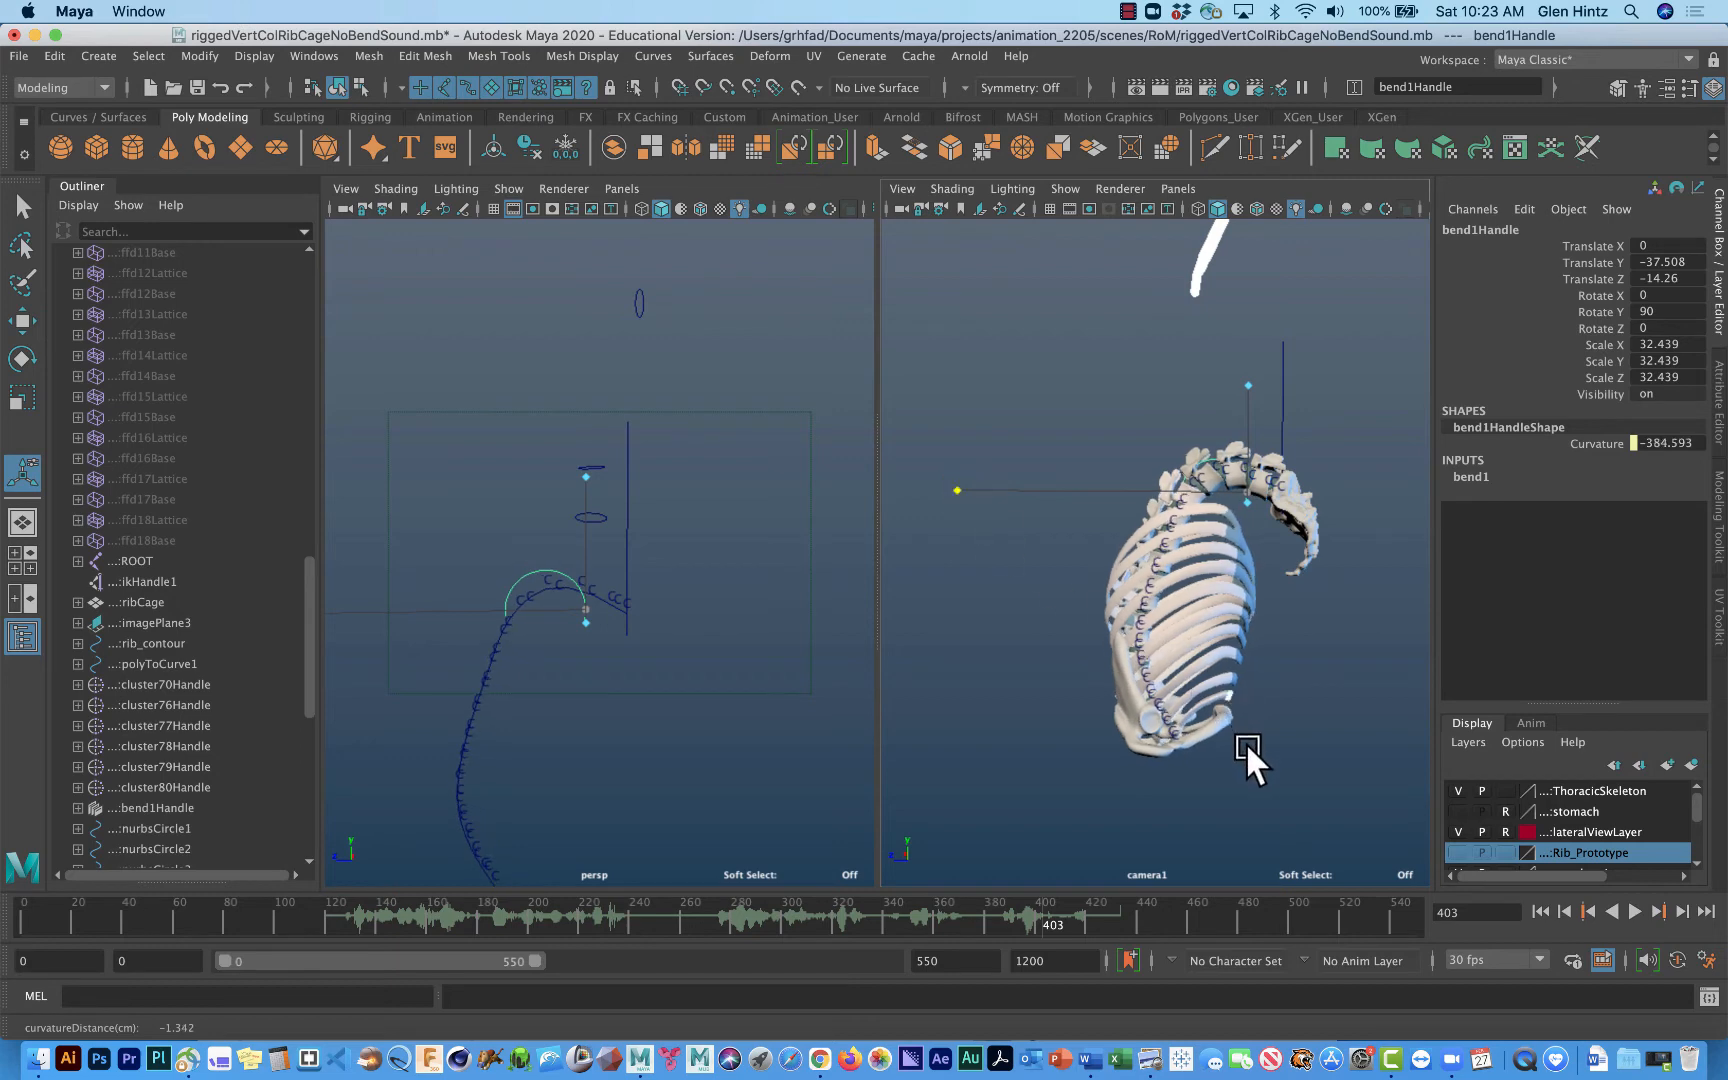
Step: Fine-tune the Bend deformer's bounds to about 0.498 high and -0.097 low, with a curvature of about -385.656
alt+right_drag(1245, 742, 1528, 765)
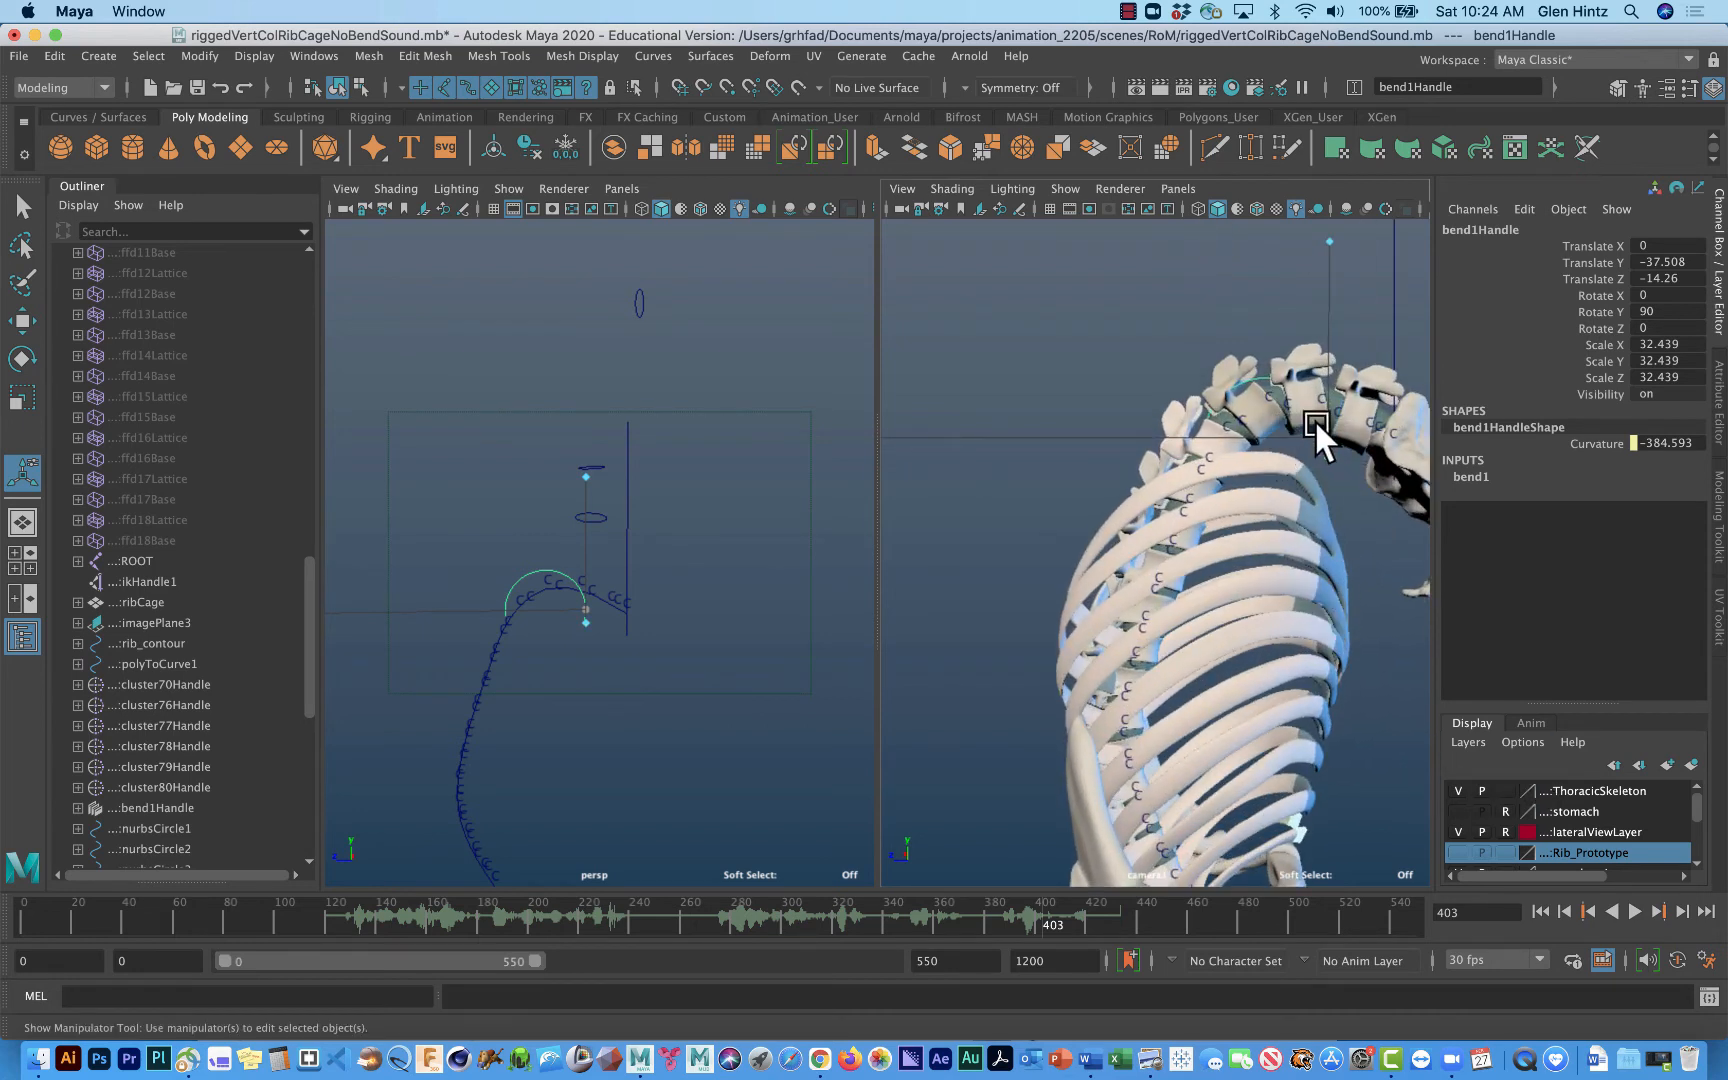
drag(1326, 240, 1341, 372)
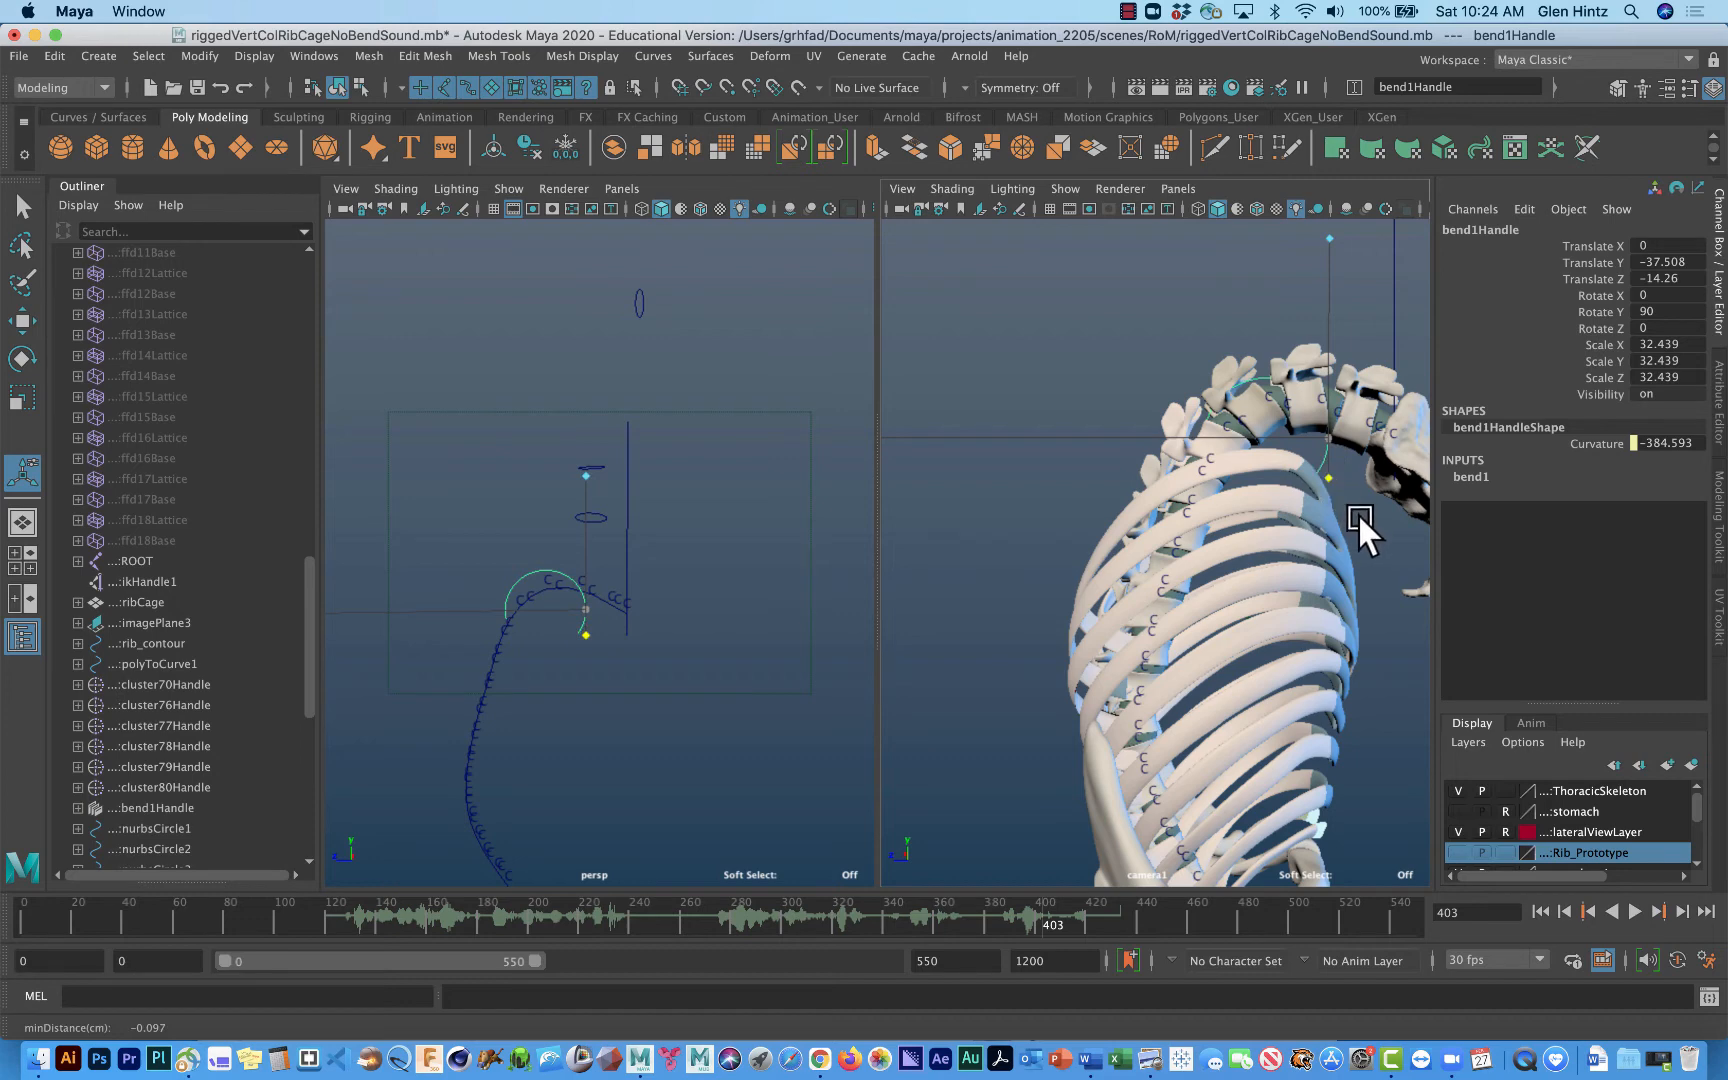
alt+right_drag(1260, 493, 1020, 466)
drag(911, 468, 910, 468)
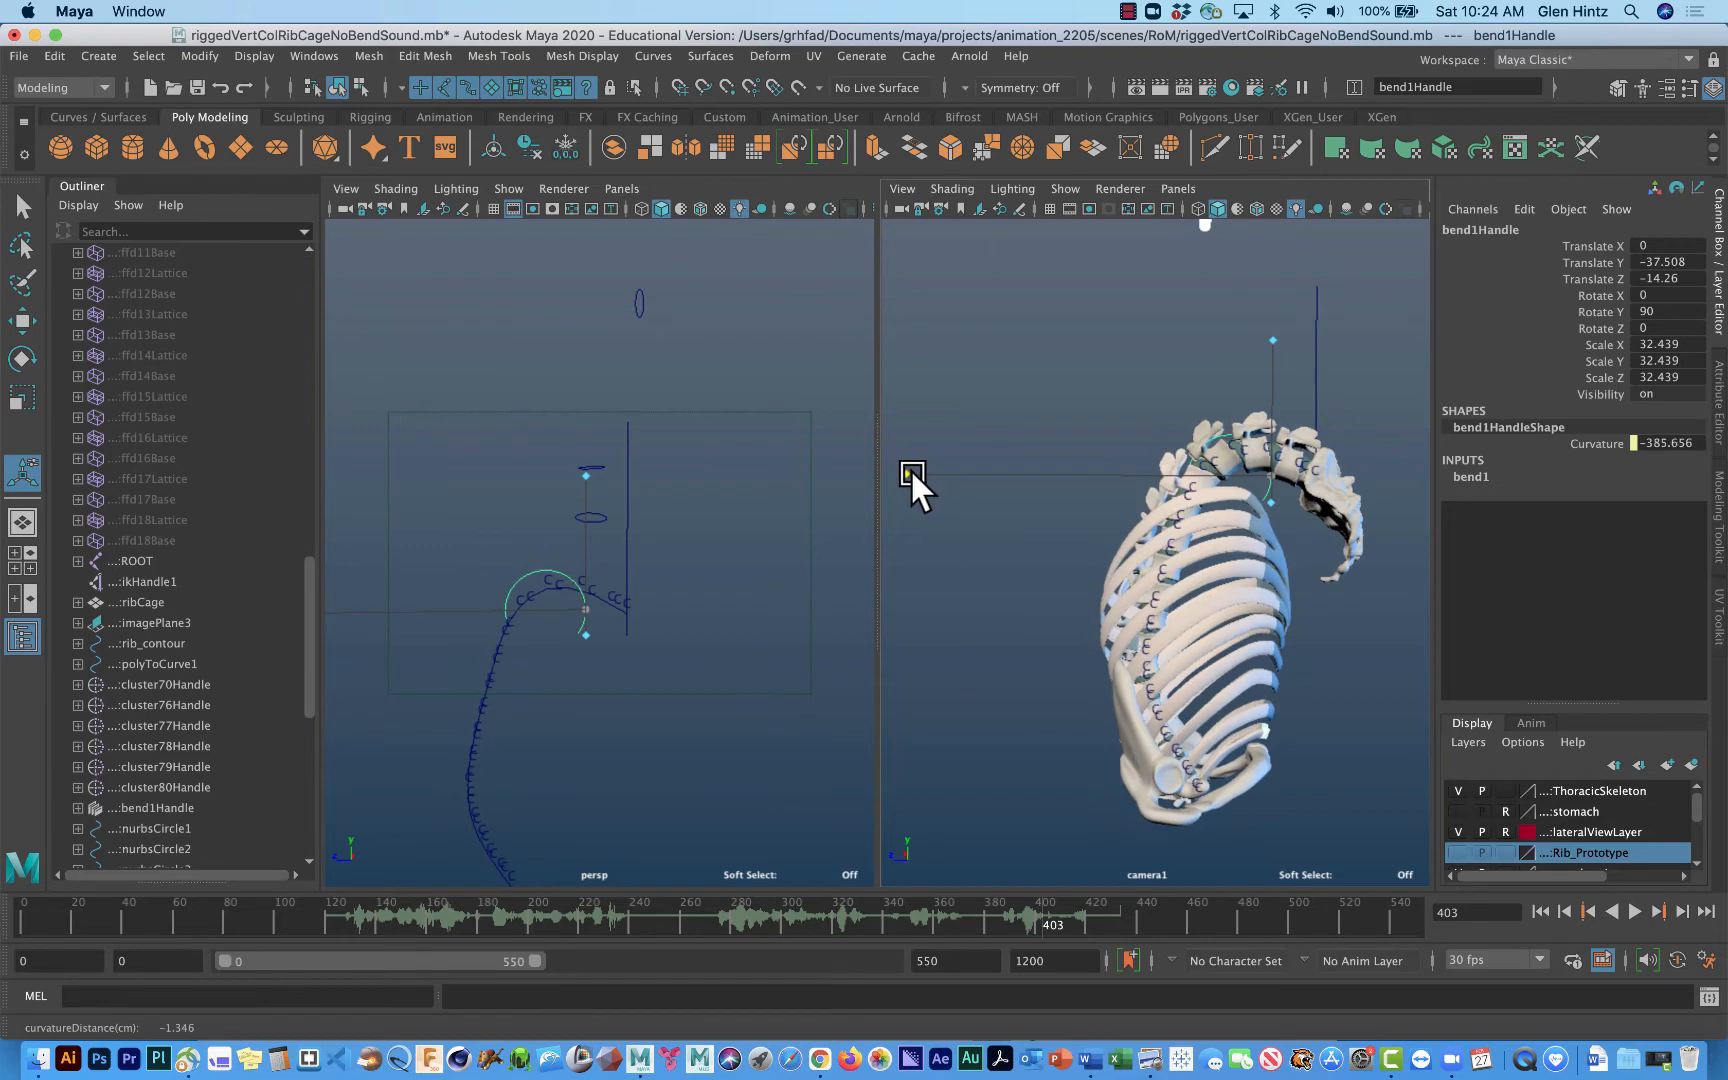
Step: Lower the bend handle beneath the lumbar spine to about Translate Y -39.11
key(w)
drag(1272, 364, 1272, 380)
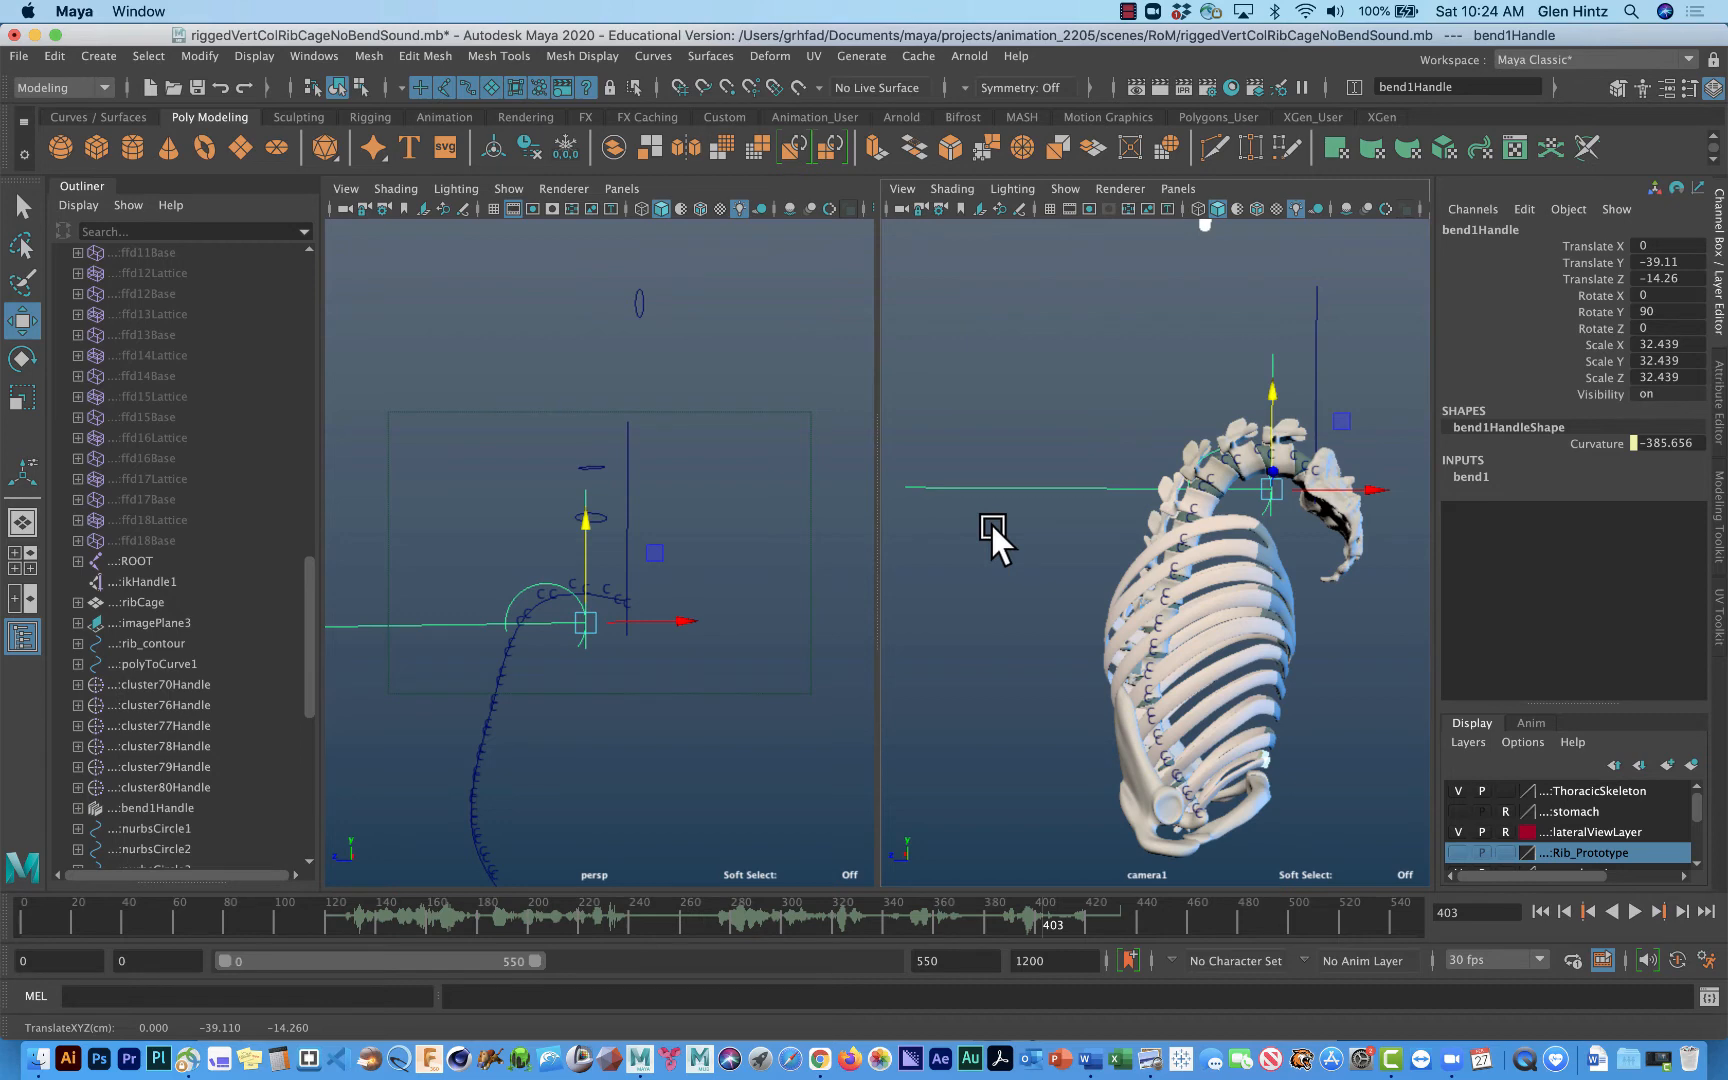
key(t)
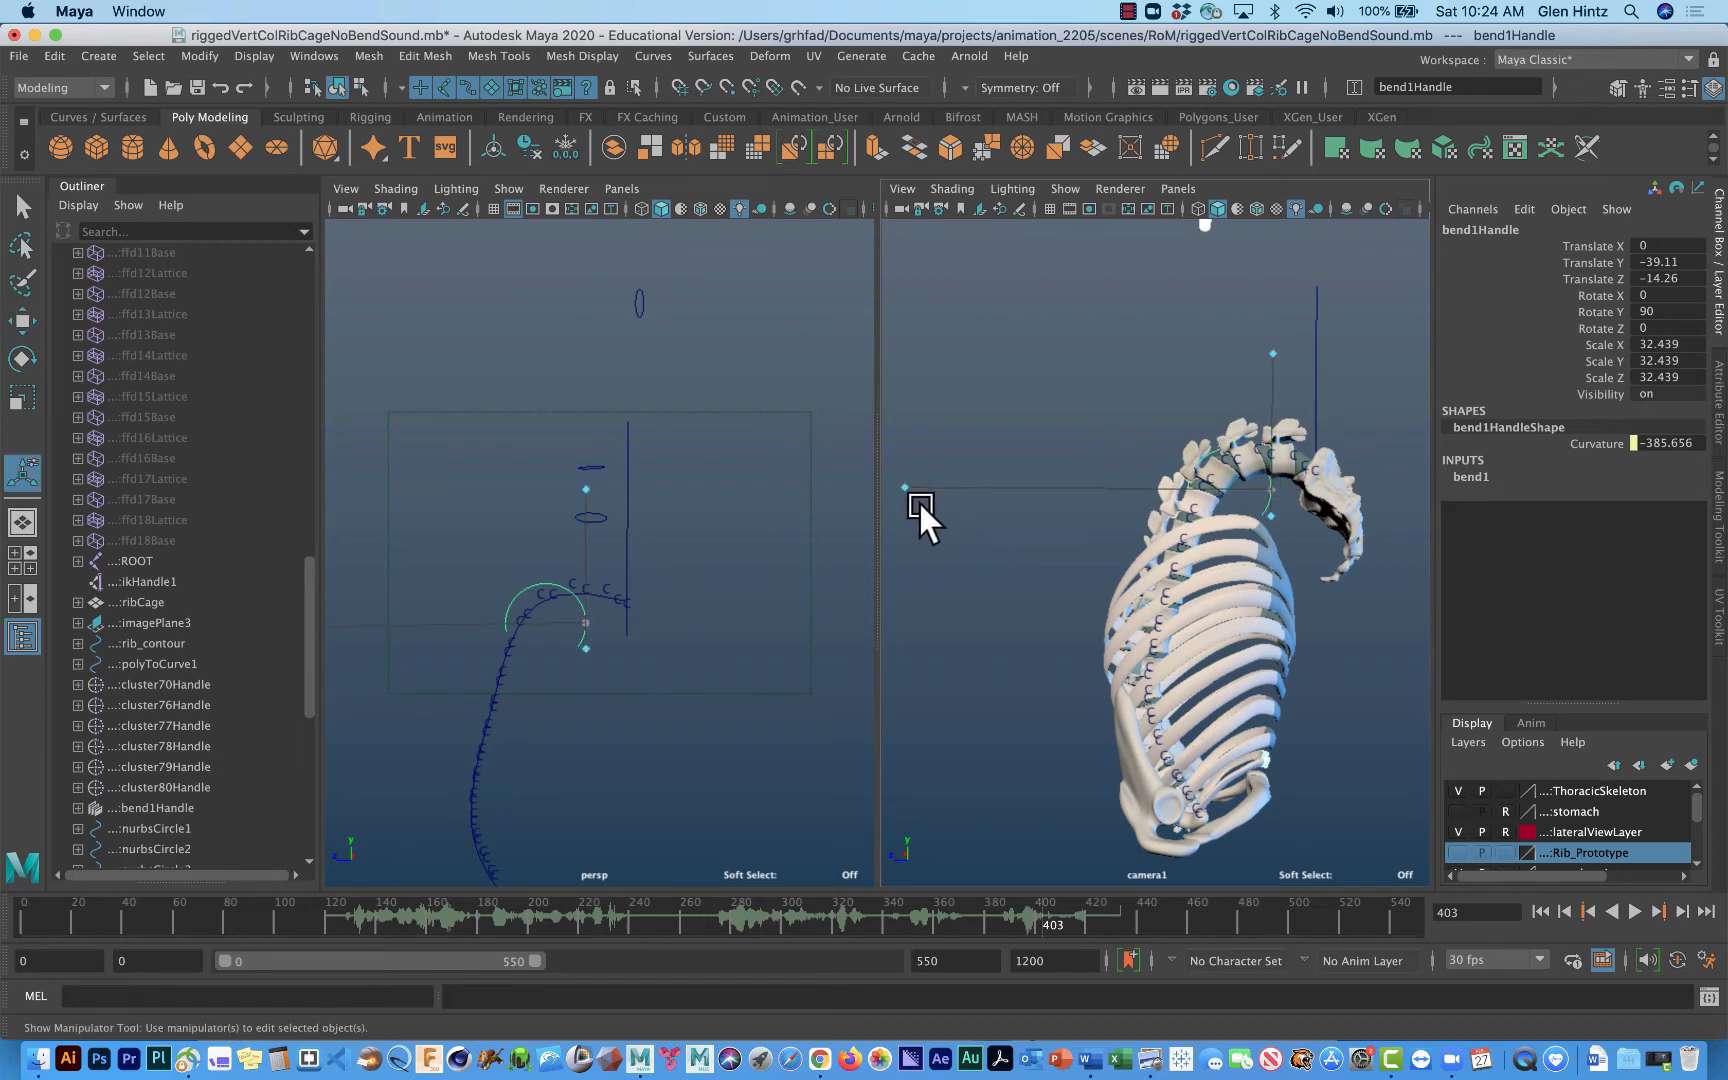
Step: Straighten the spine, expand the bend1 input attributes and set the curvature to exactly 0
drag(905, 488, 1372, 522)
click(1482, 479)
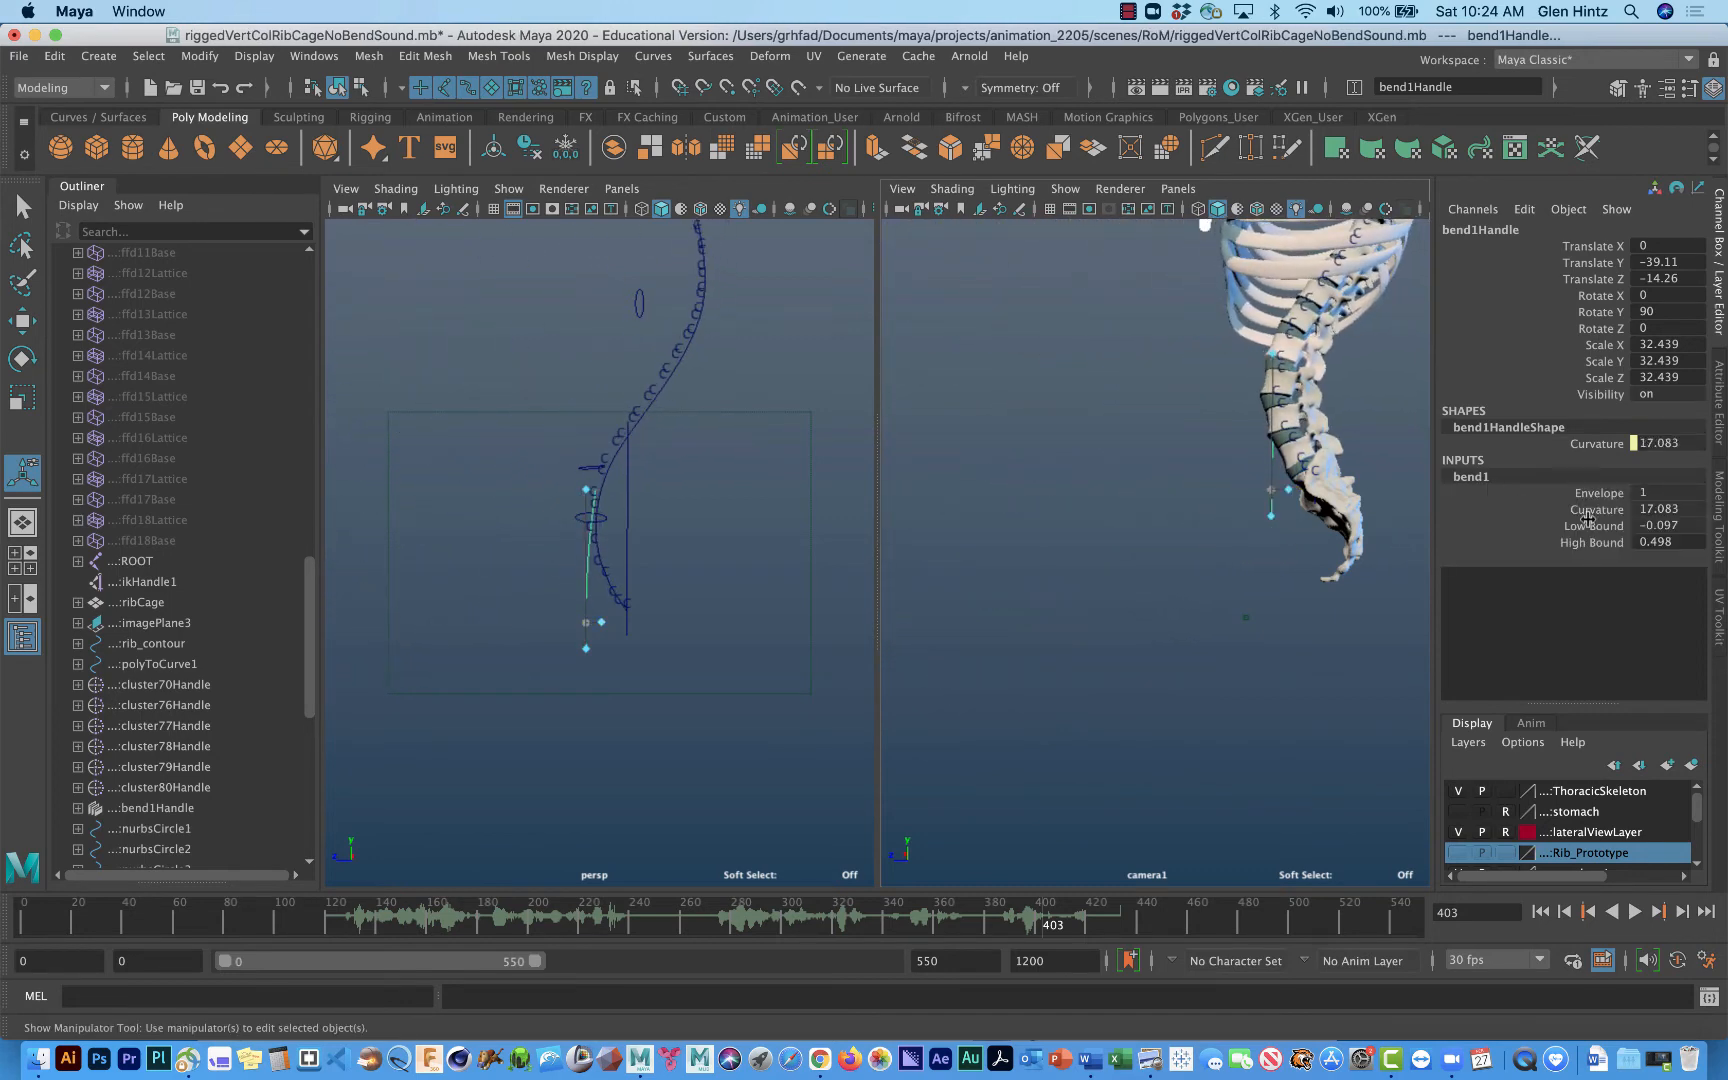
double_click(1694, 511)
text(0)
key(Return)
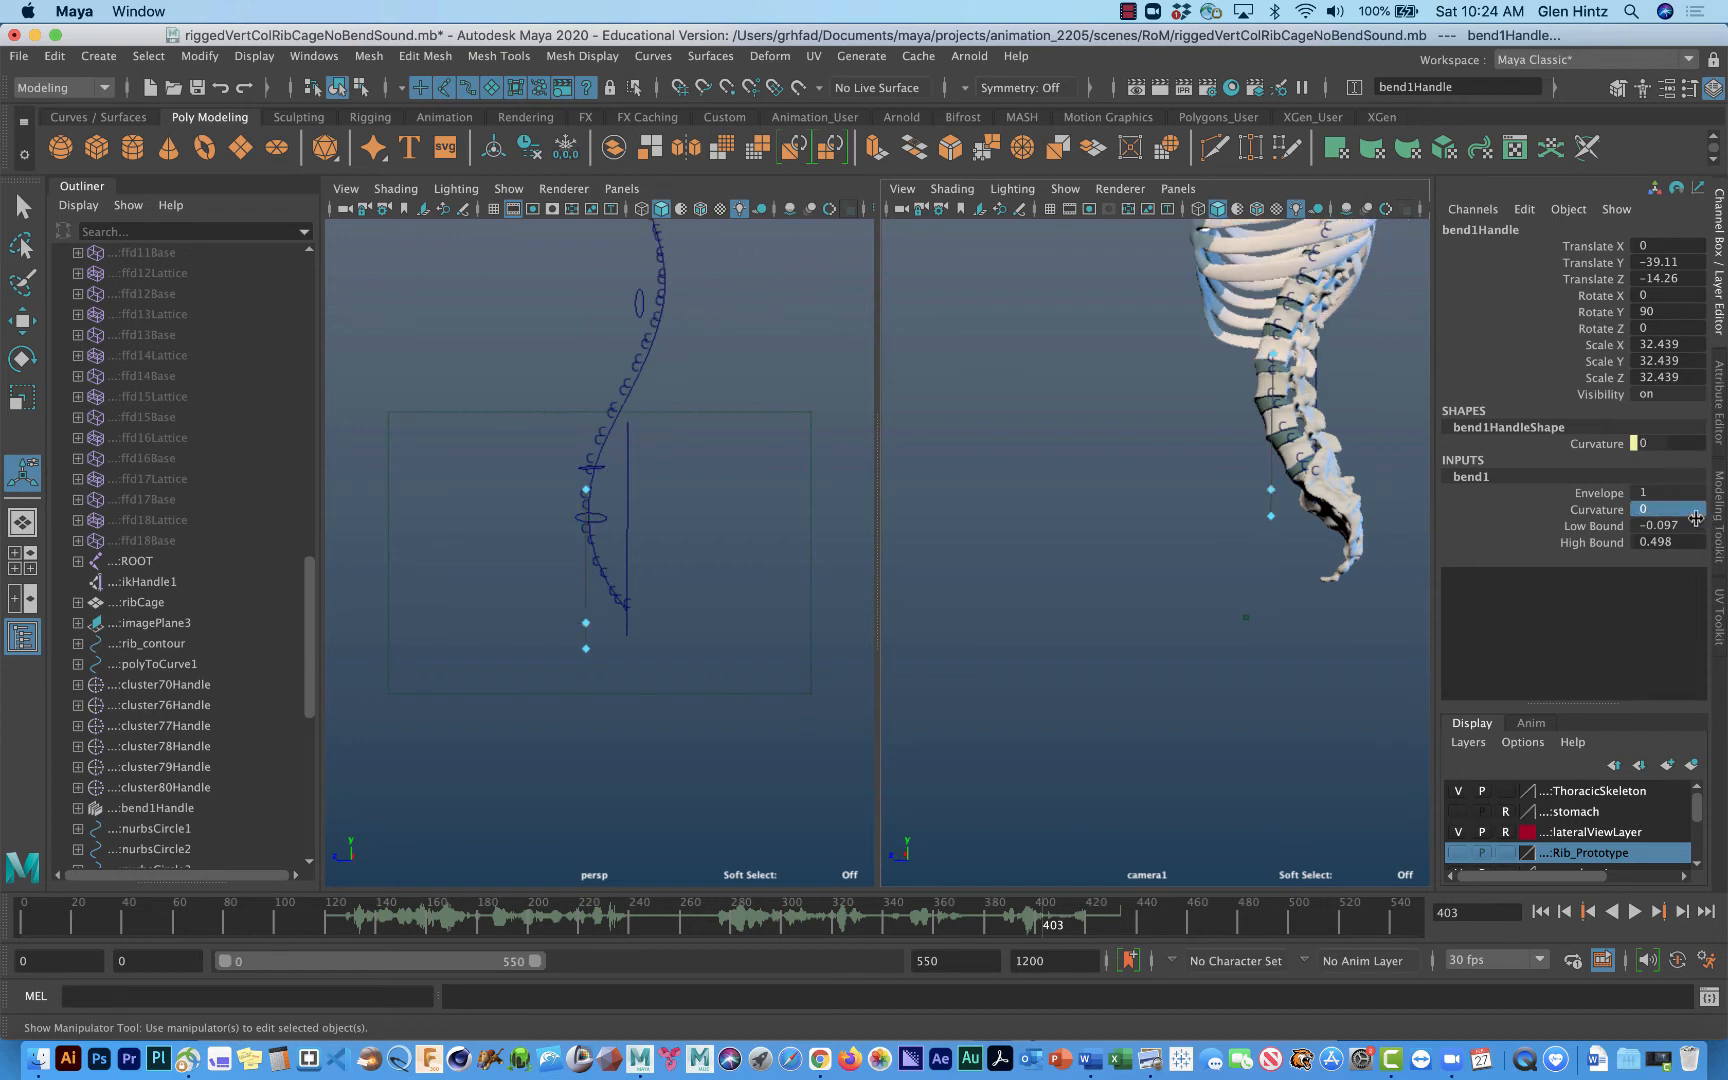
Step: Flex the spine and rib cage forward again to a curvature of about -383.23
double_click(1680, 509)
drag(1270, 488, 909, 560)
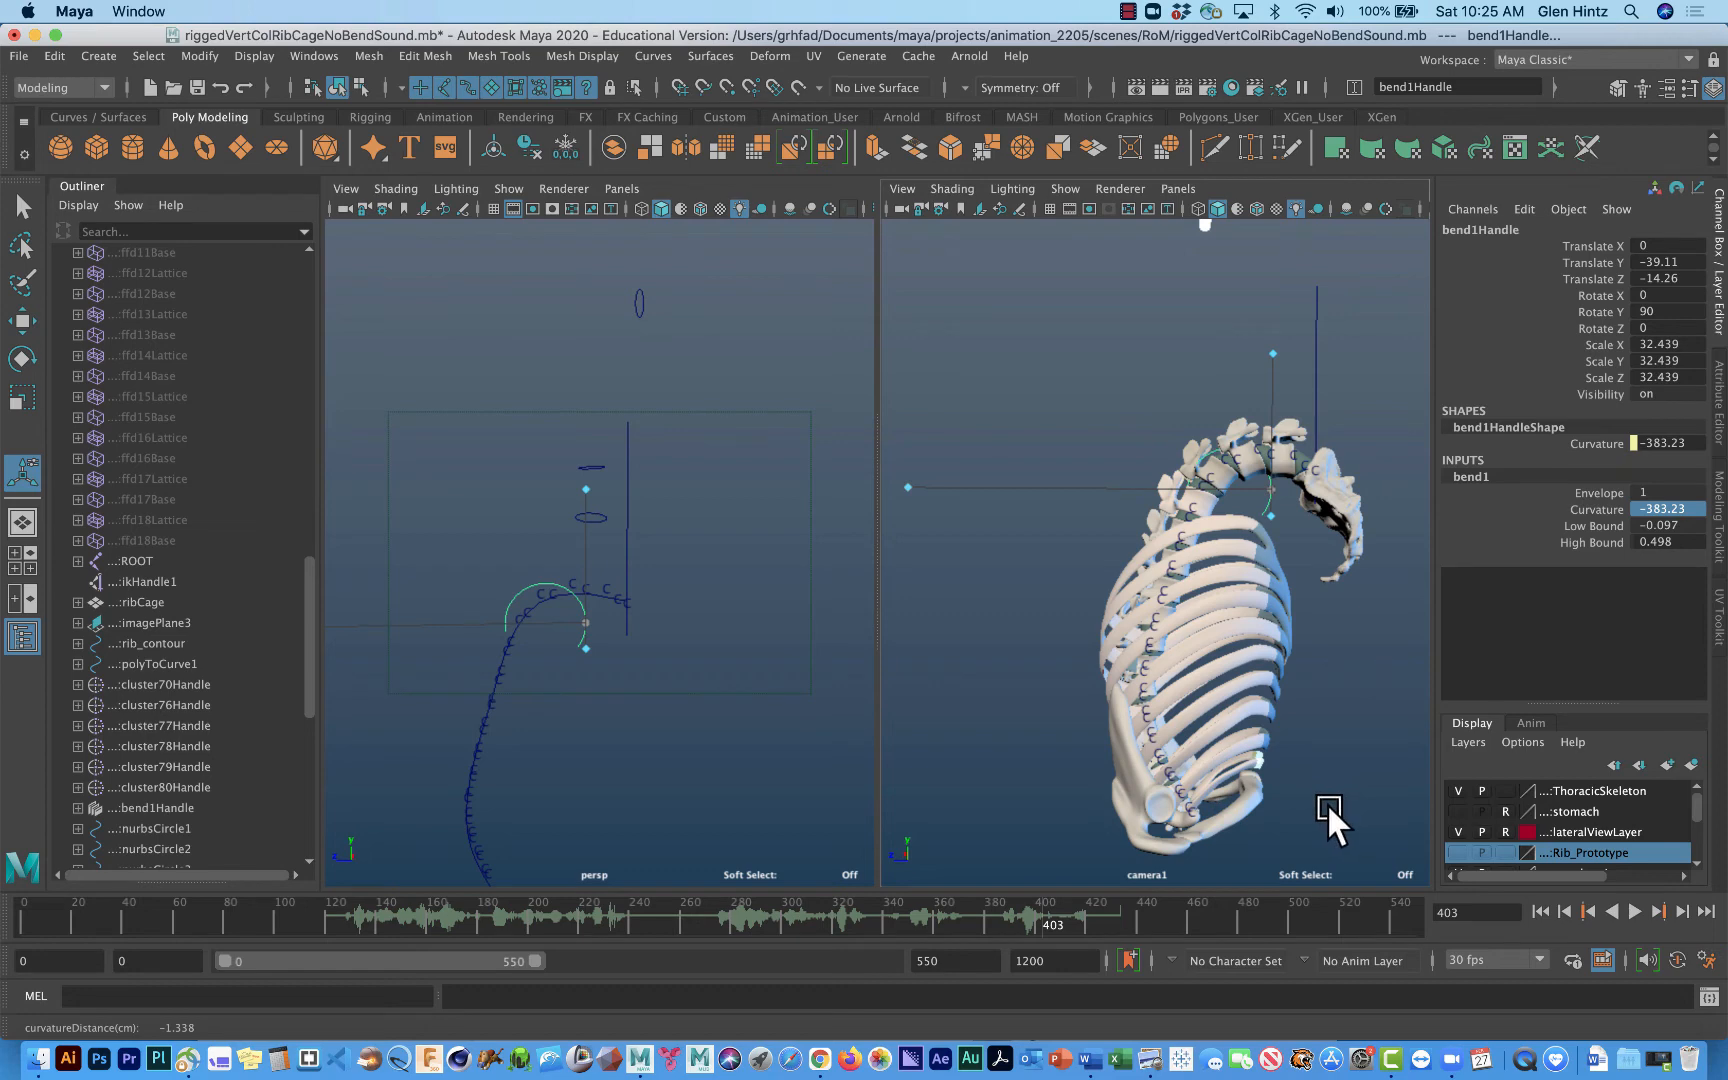
alt+right_drag(1326, 802, 1265, 691)
alt+middle_drag(1265, 691, 1197, 632)
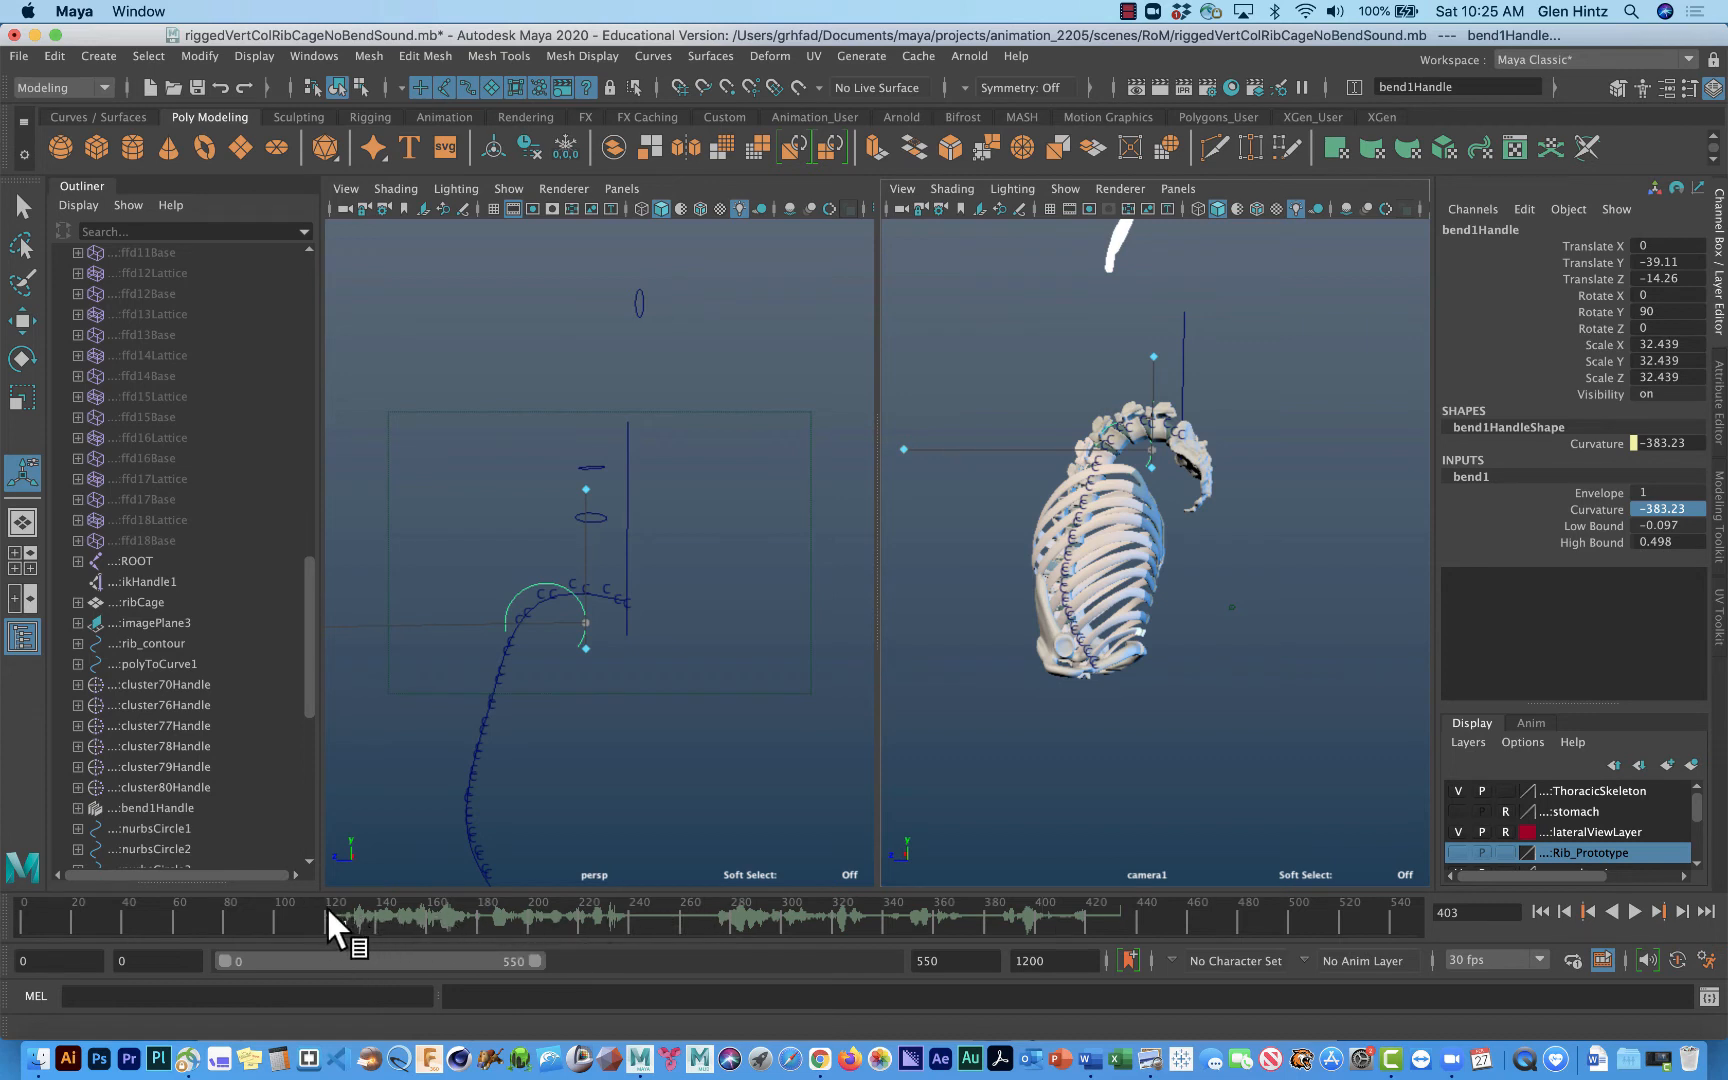
Step: Scrub the timeline audio to frame 425 and key the Bend deformer's curvature at -383.23 there
drag(325, 905, 599, 913)
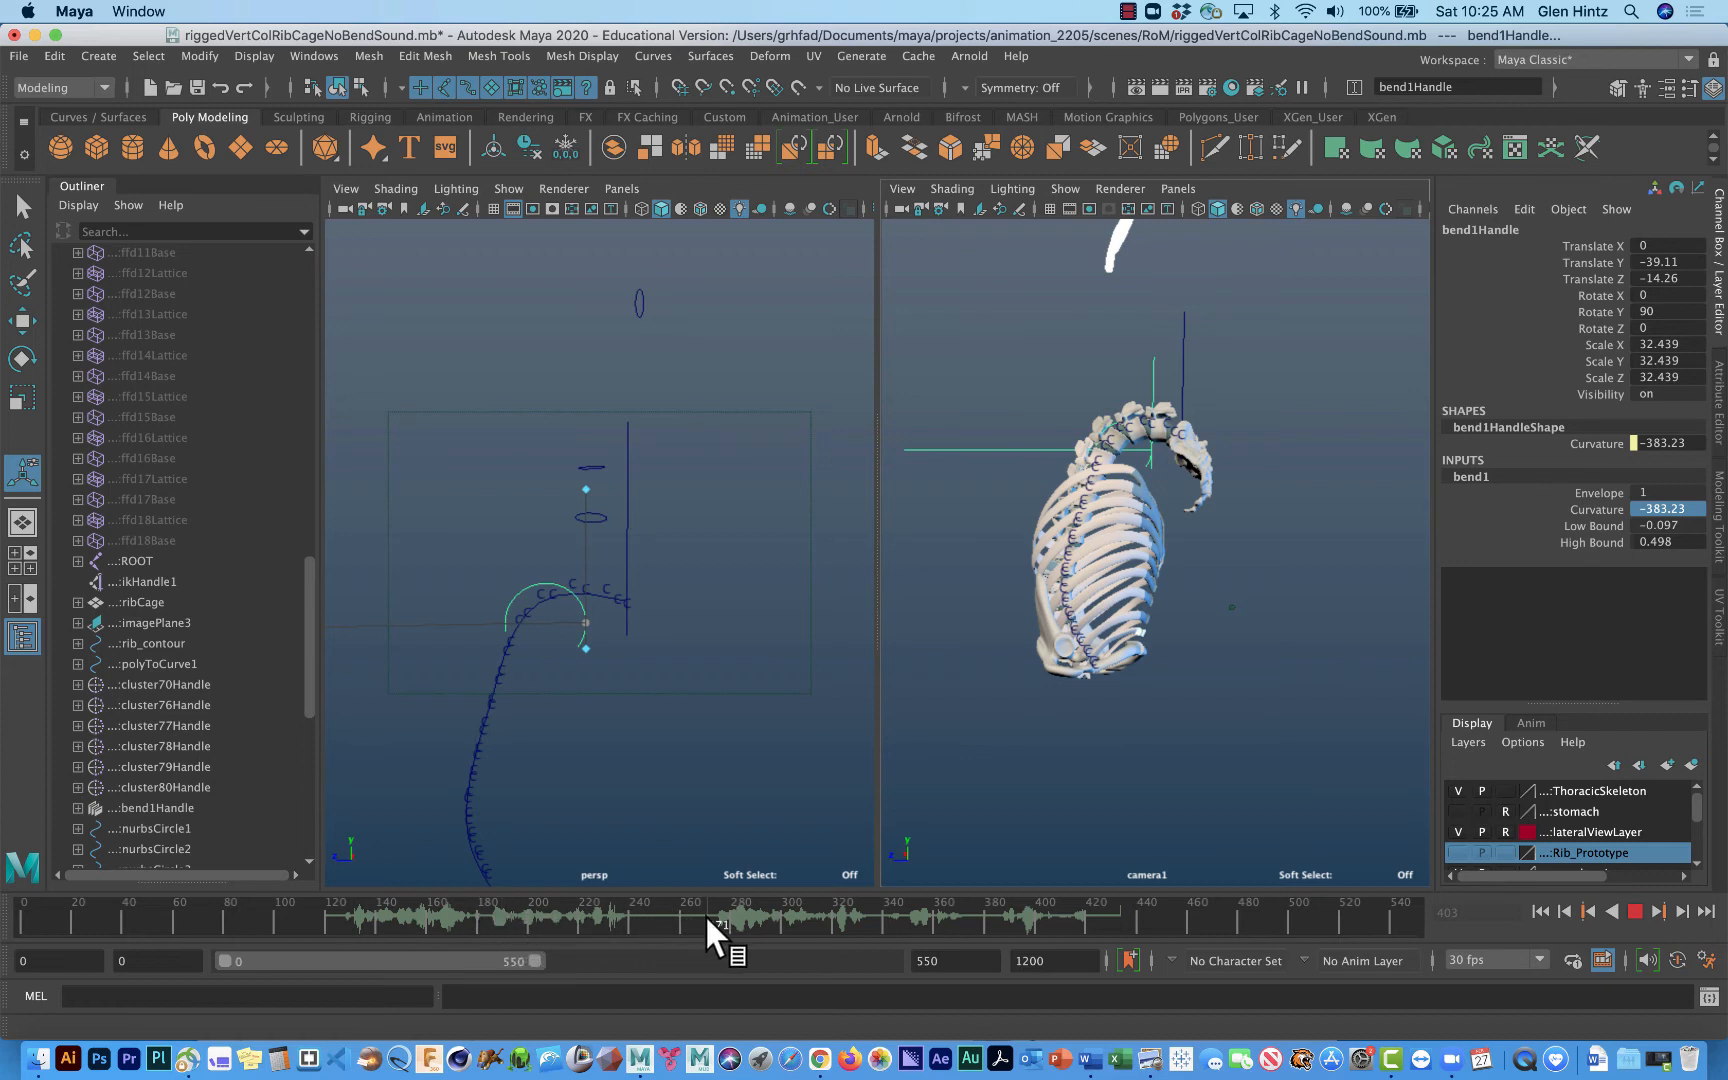
drag(708, 916, 890, 917)
drag(1096, 917, 1096, 917)
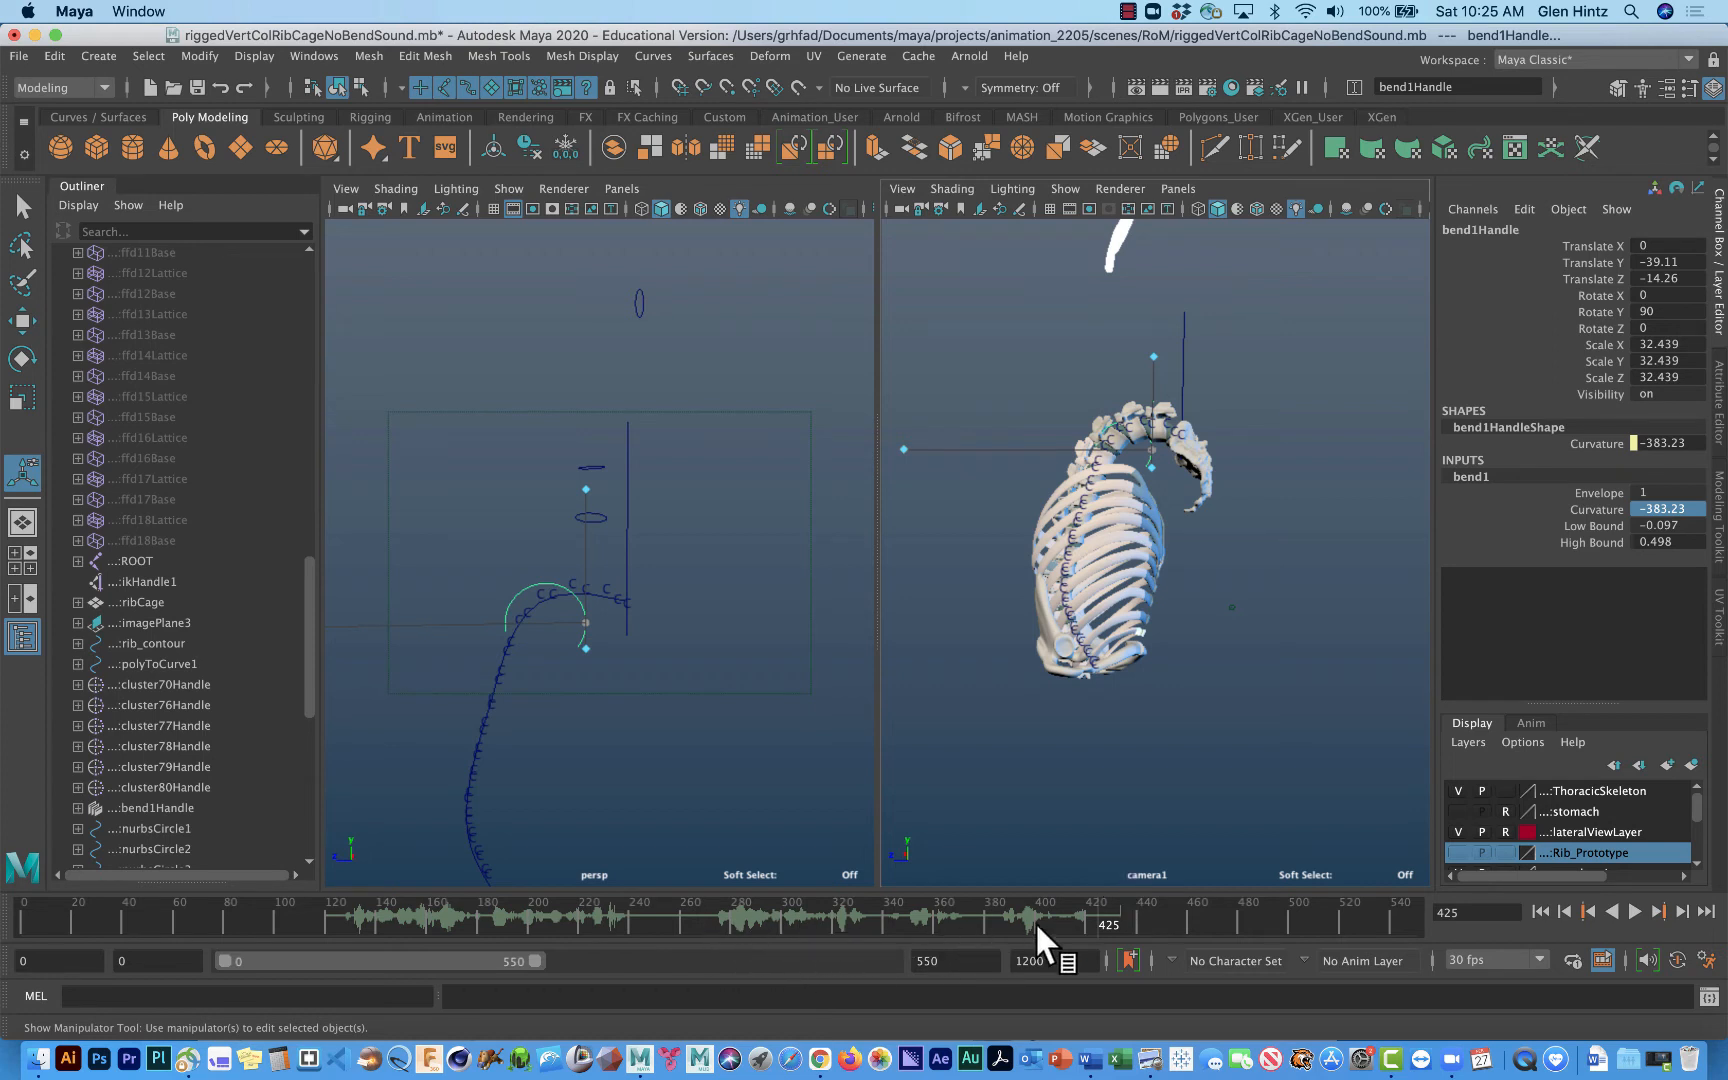
drag(1095, 924, 1066, 922)
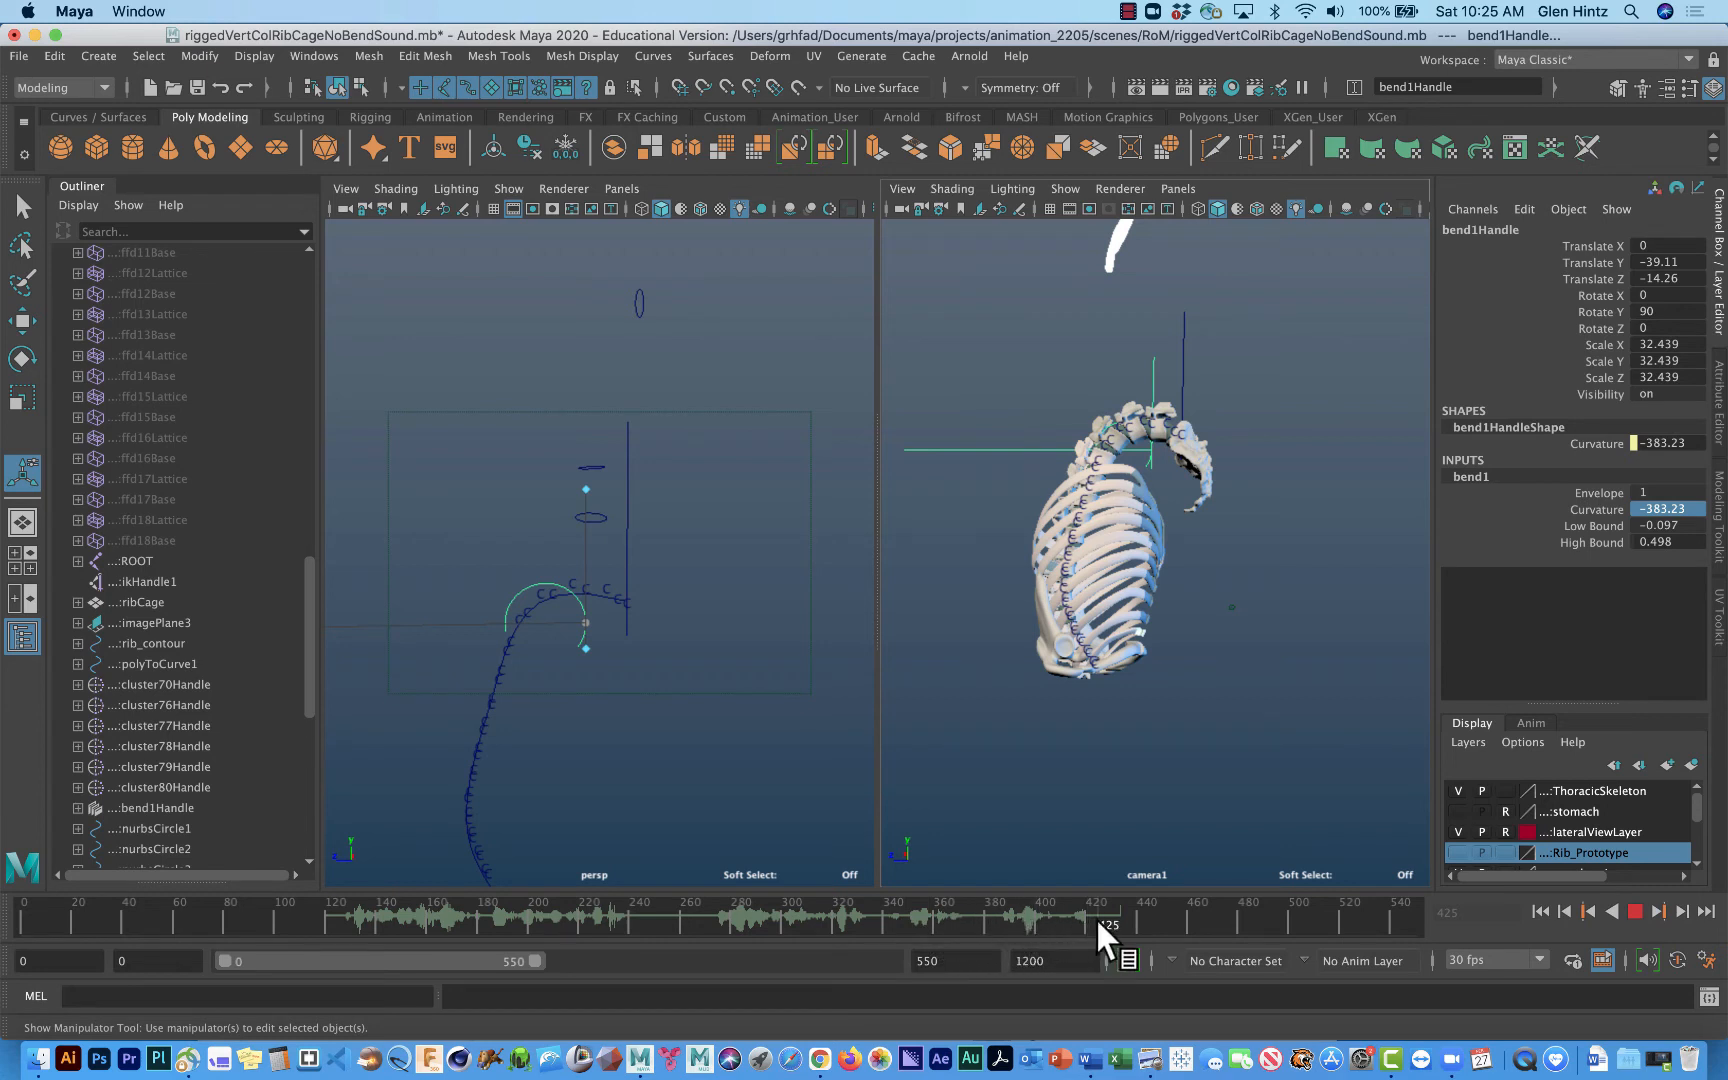
drag(1095, 925, 1095, 925)
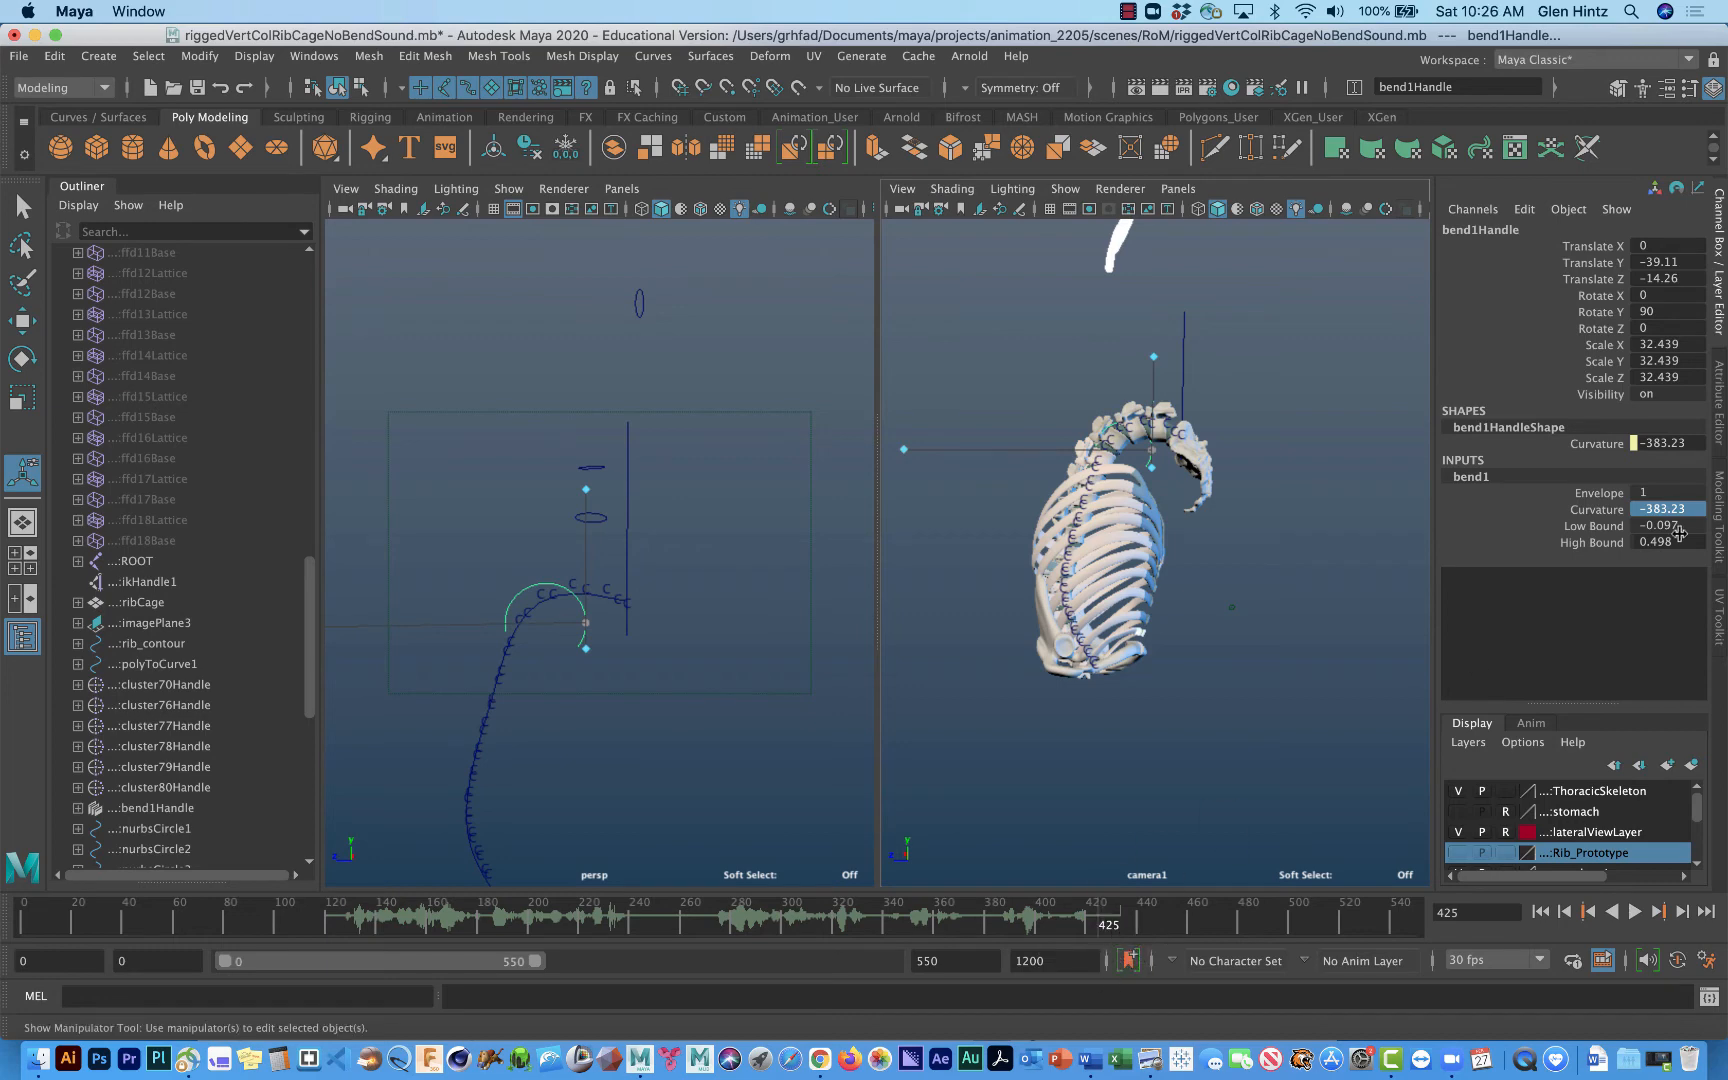
click(1598, 510)
right_click(1600, 512)
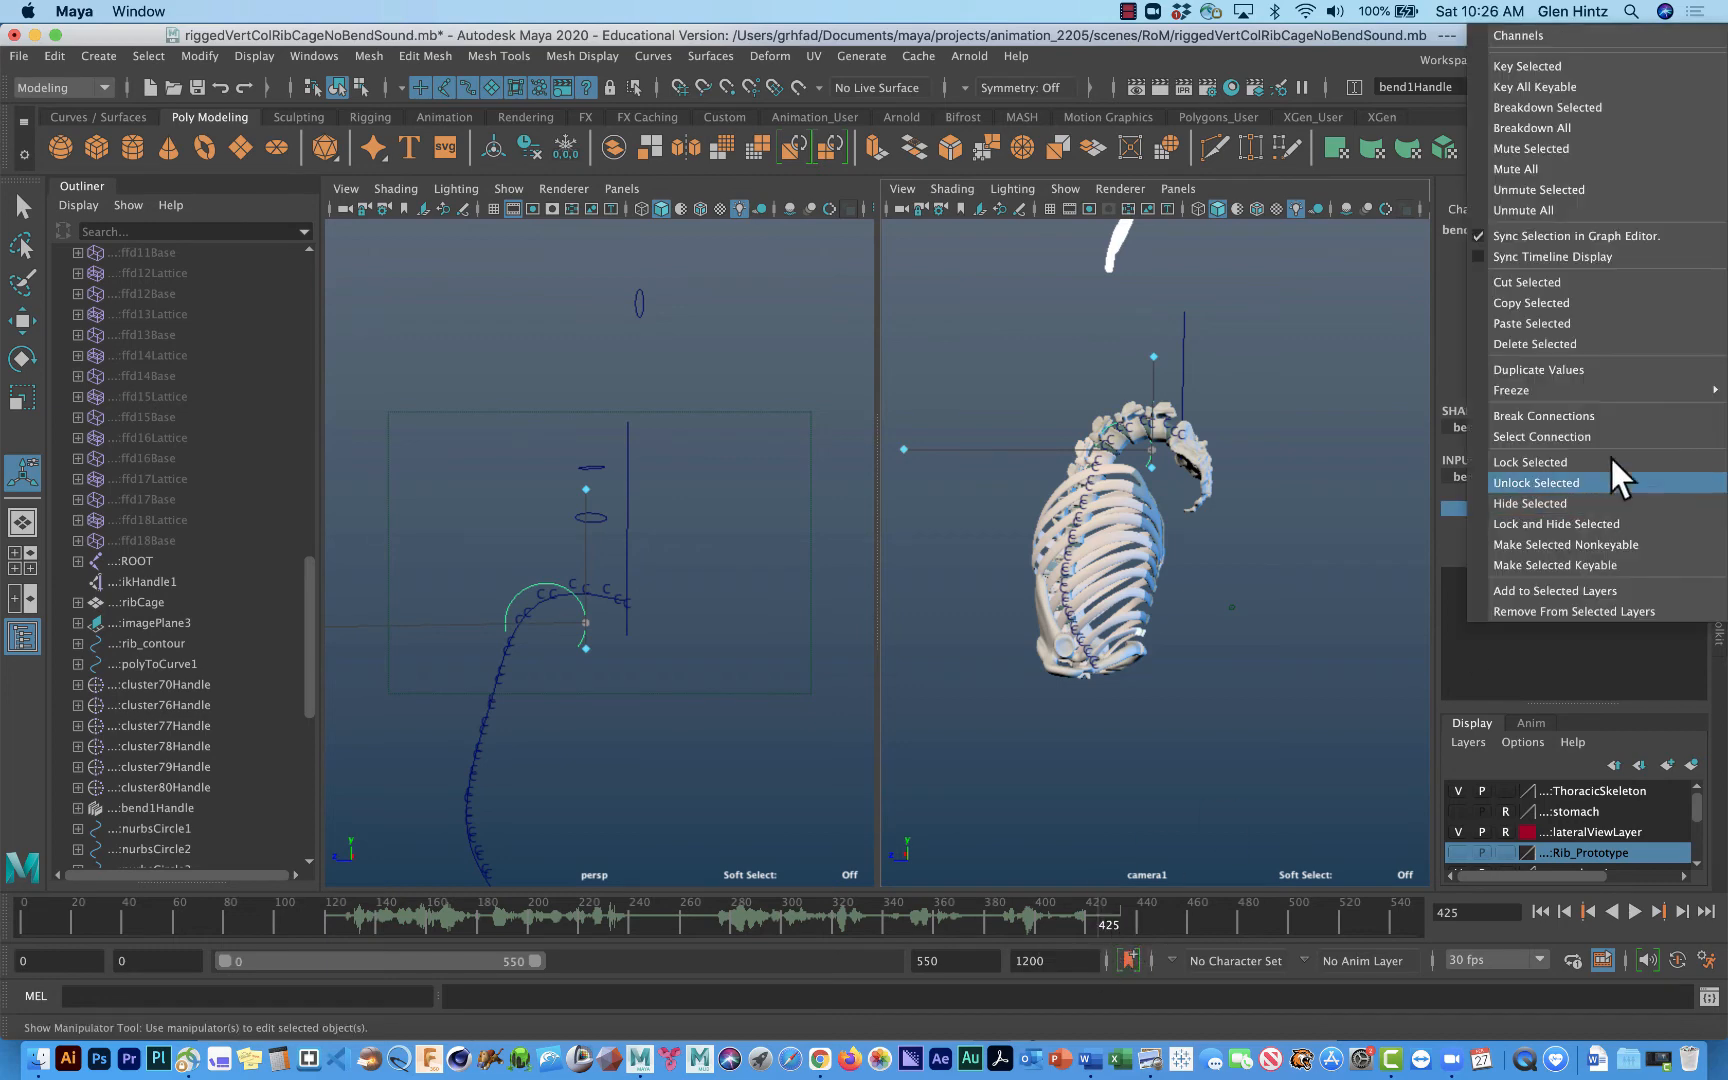
click(1584, 57)
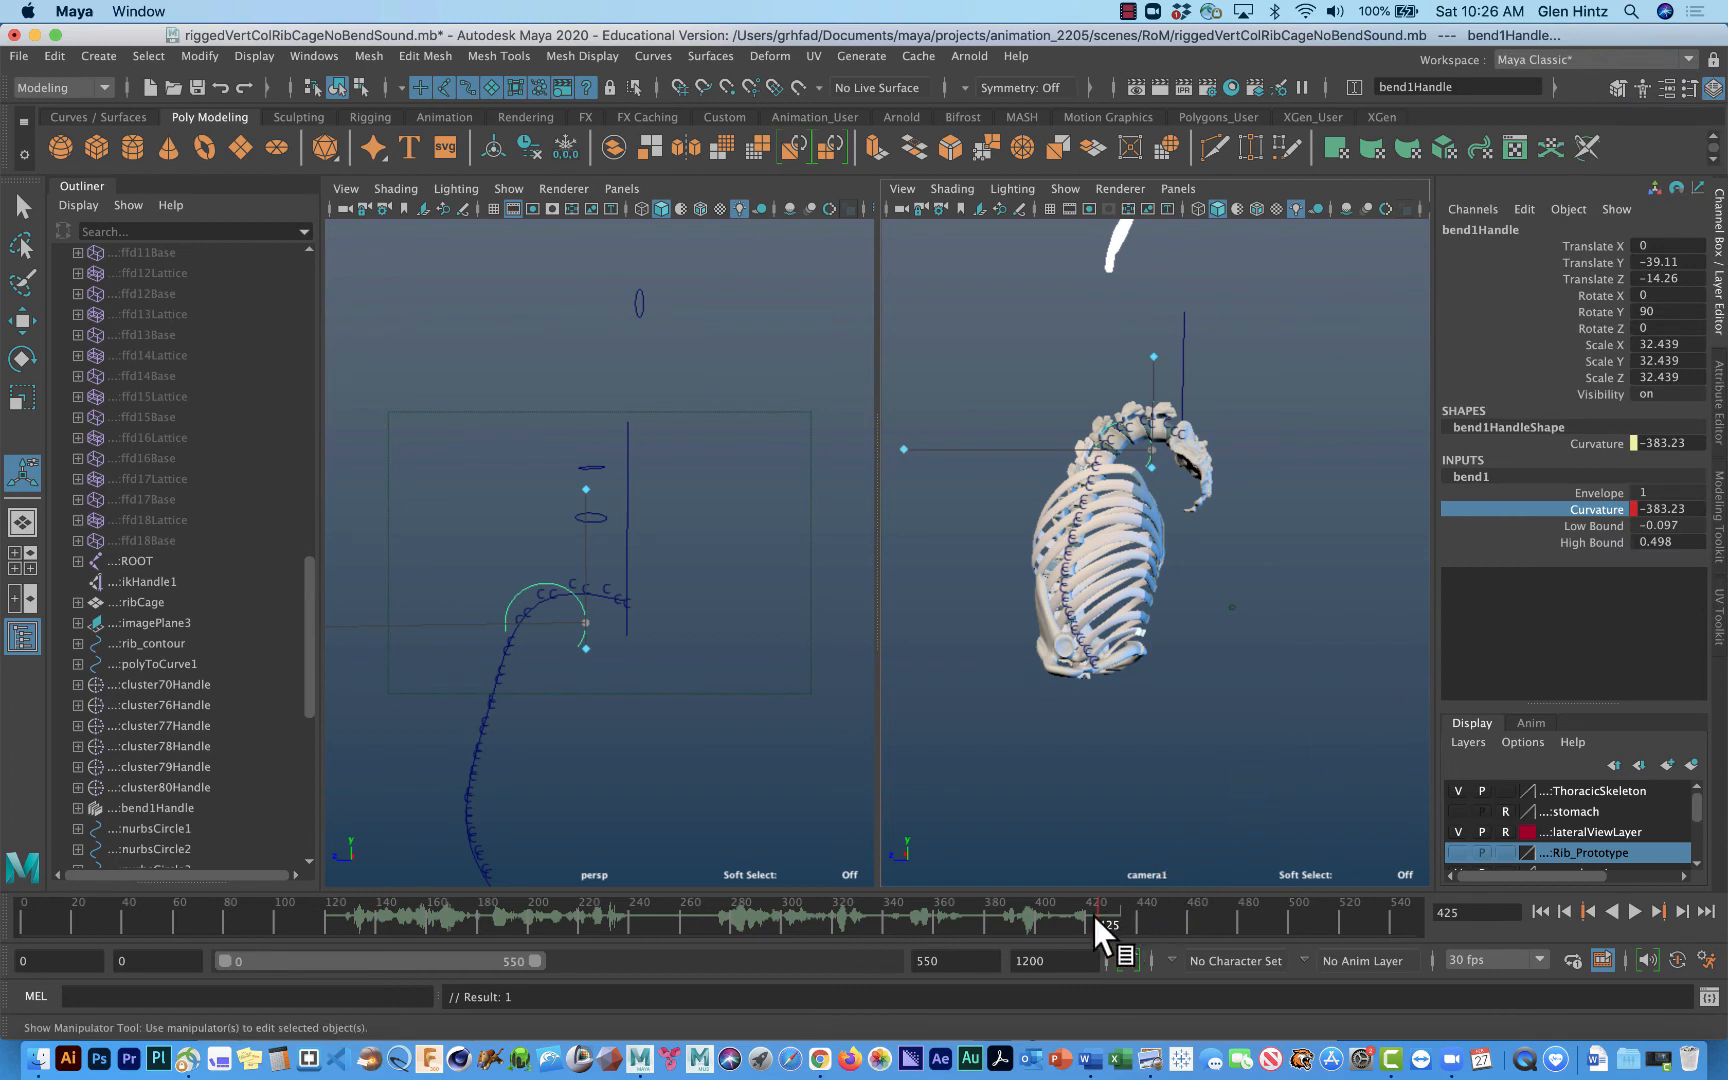
Step: At frame 271, set the Bend deformer's curvature to 0 and key it
drag(1094, 915, 1078, 915)
double_click(1668, 509)
text(0)
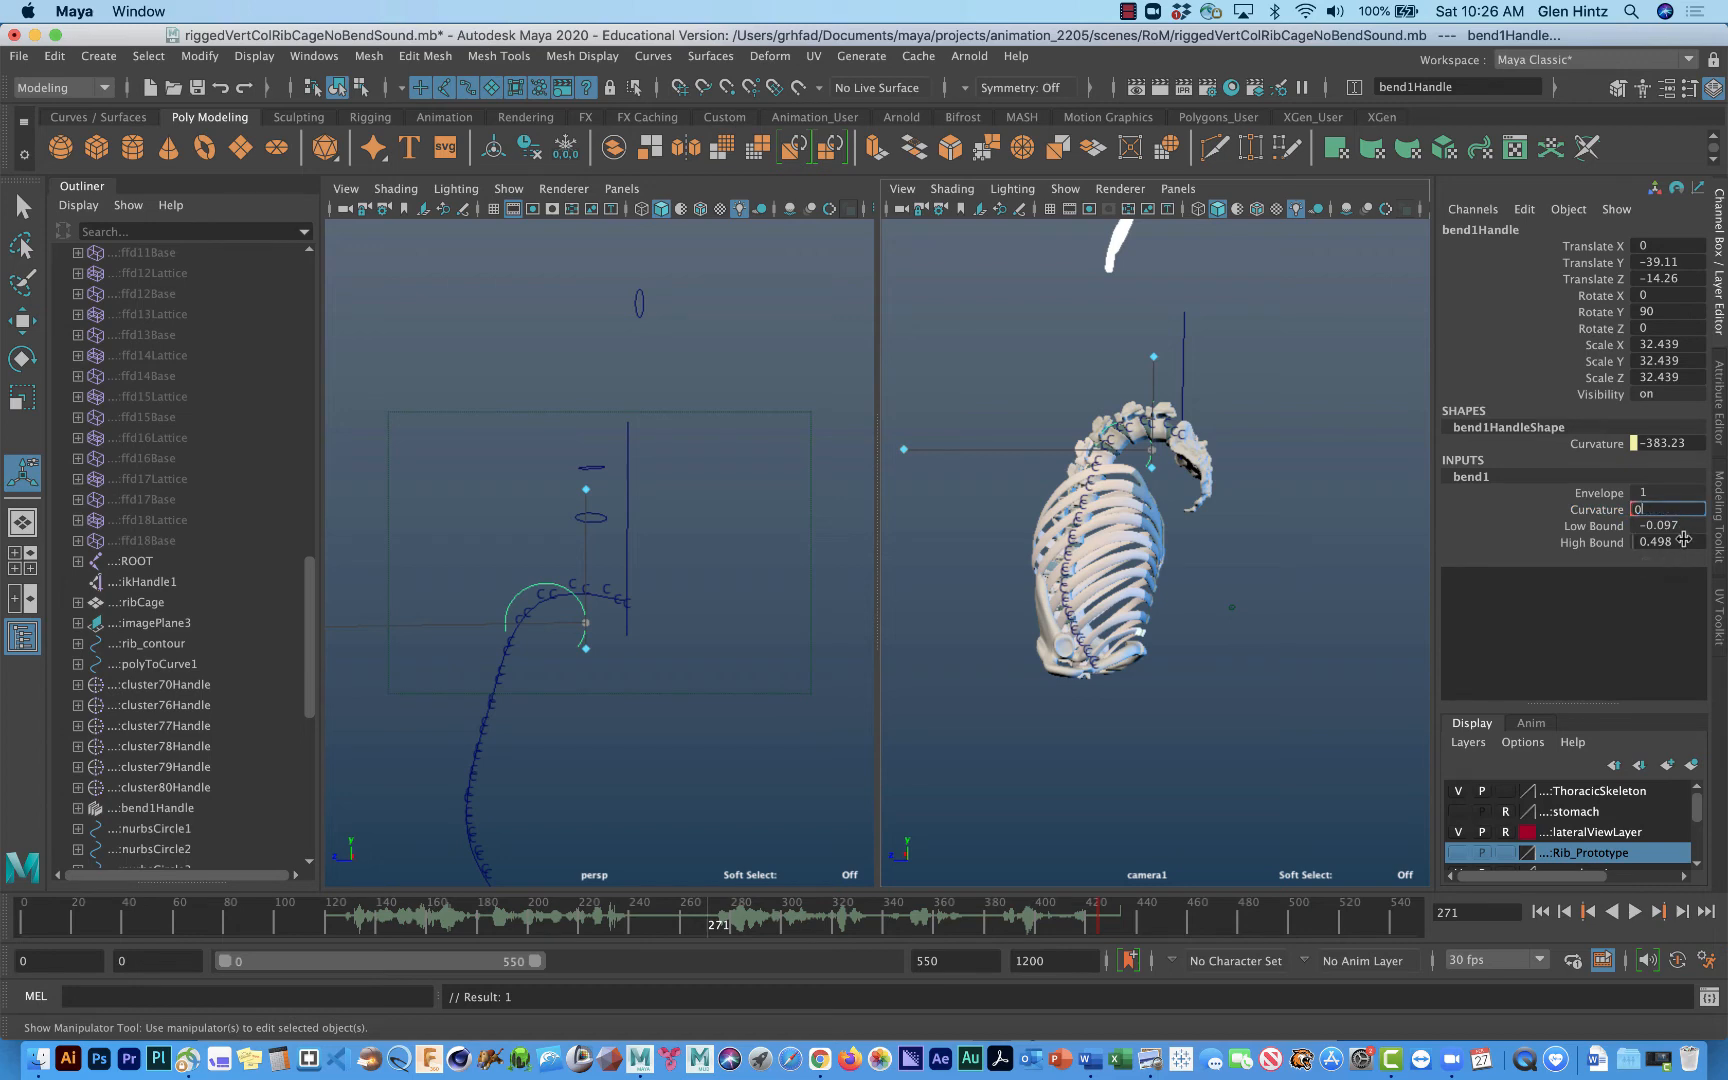
key(Return)
click(1598, 507)
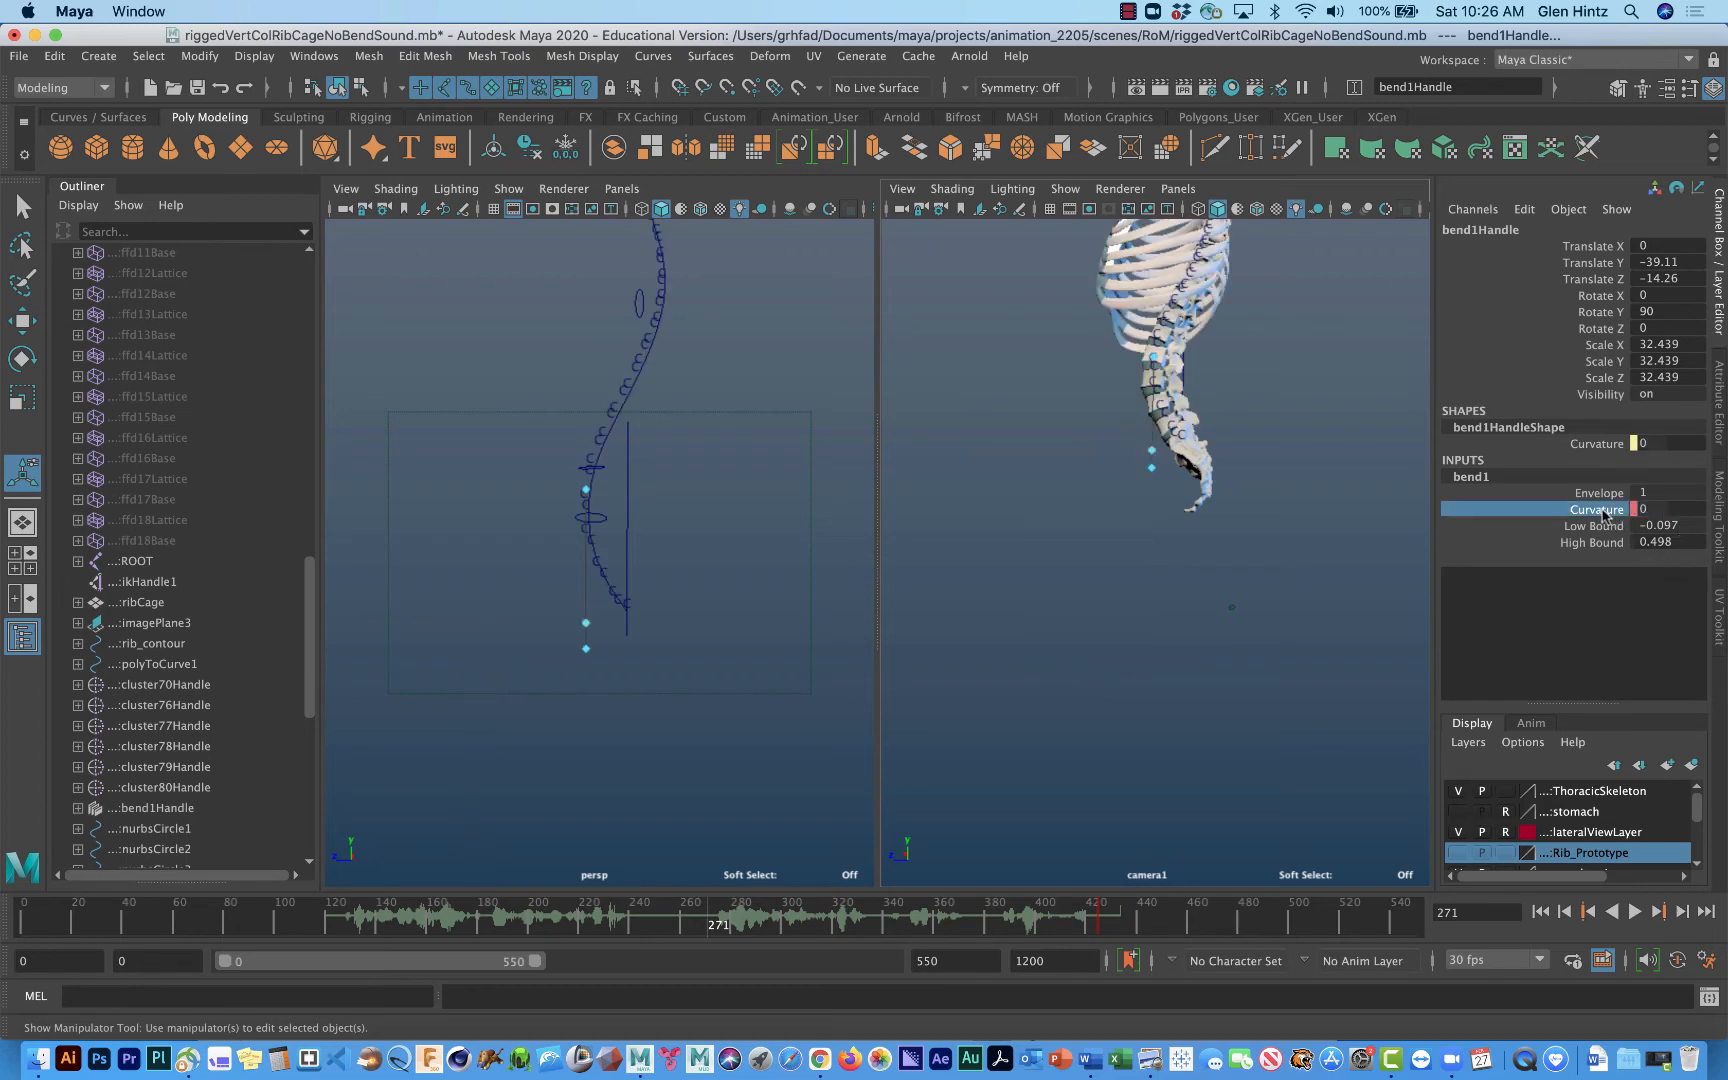
right_click(1598, 504)
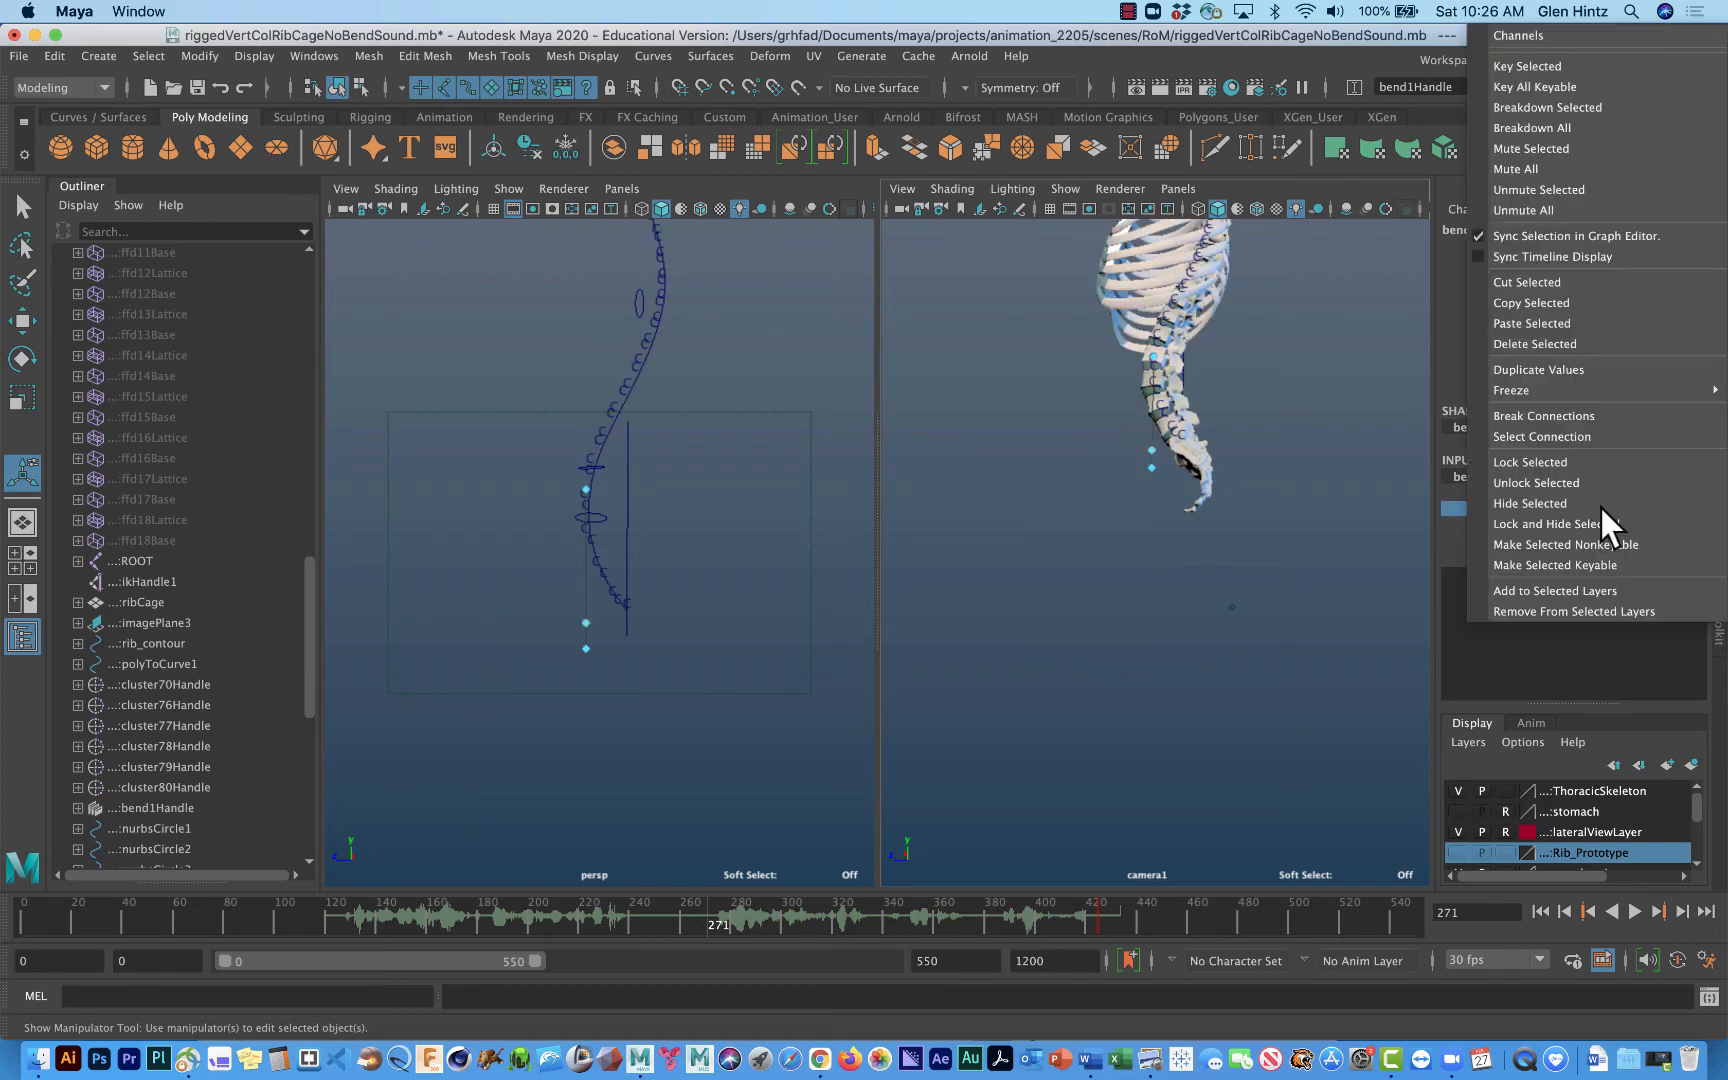
click(1606, 65)
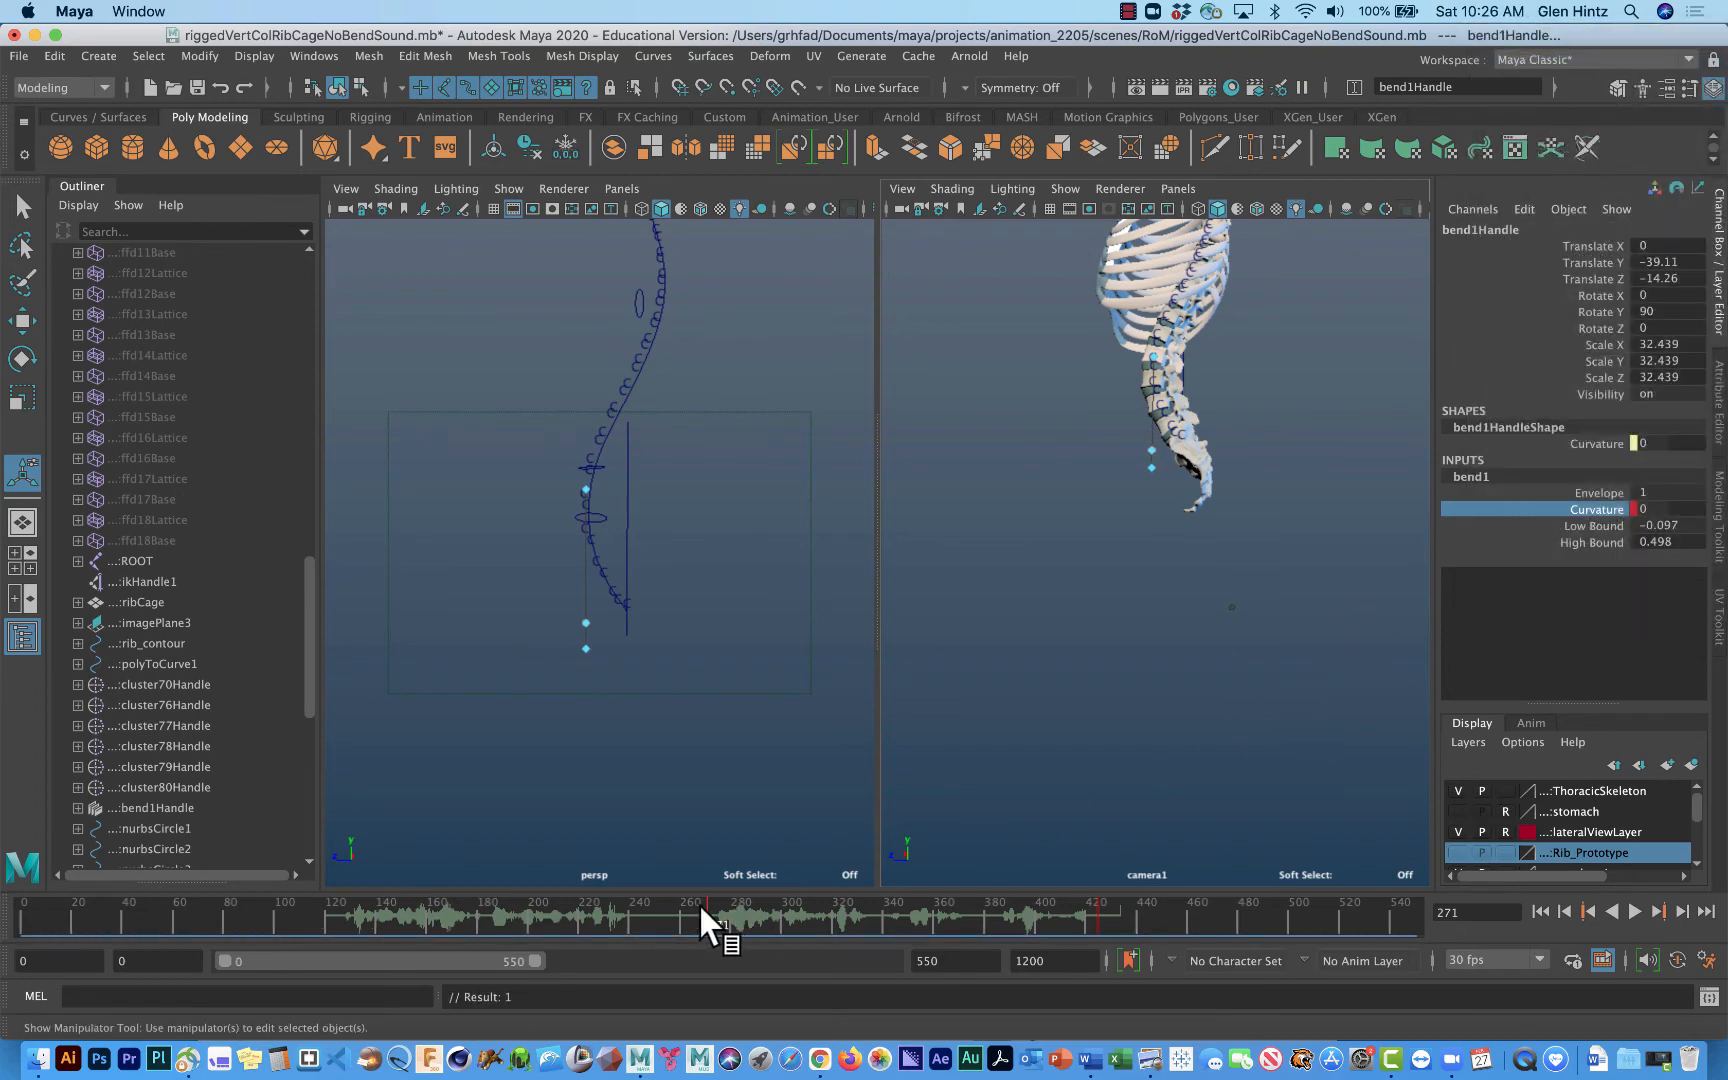
Step: Play the spine flexion animation from around frame 118 and bring the whole rib cage and spine into view
drag(701, 906, 464, 918)
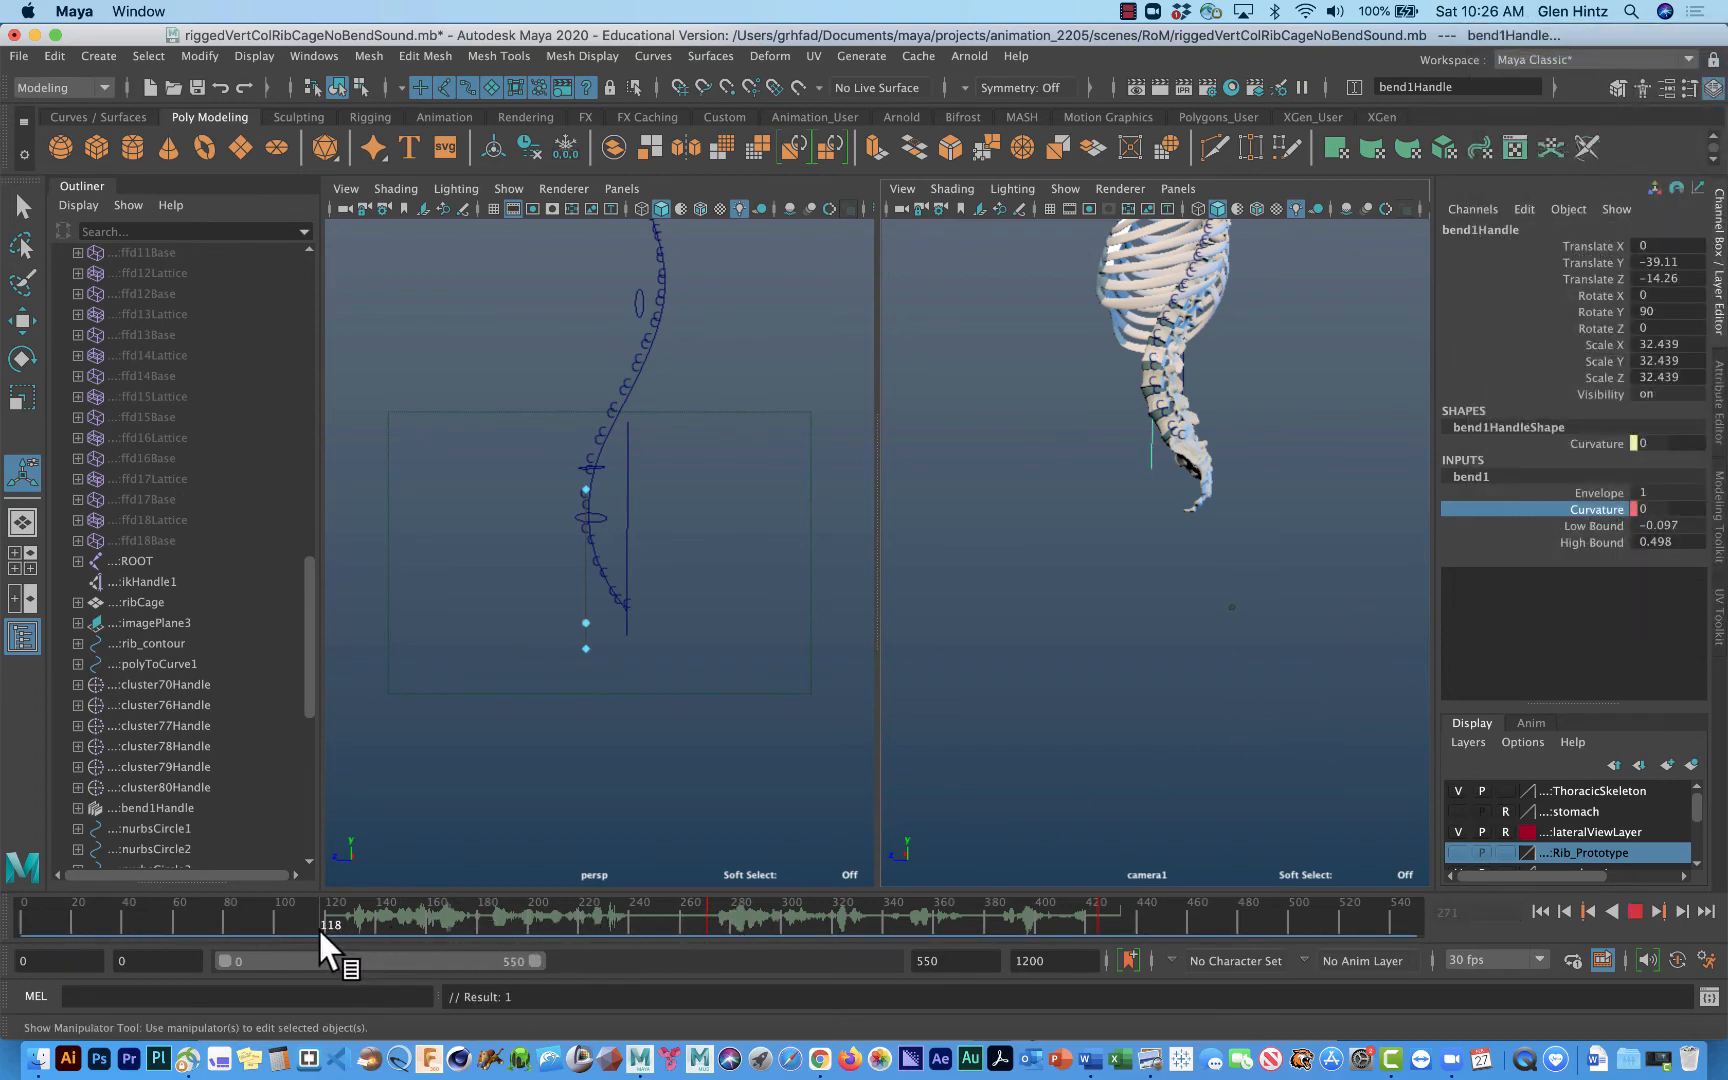
drag(319, 927, 323, 917)
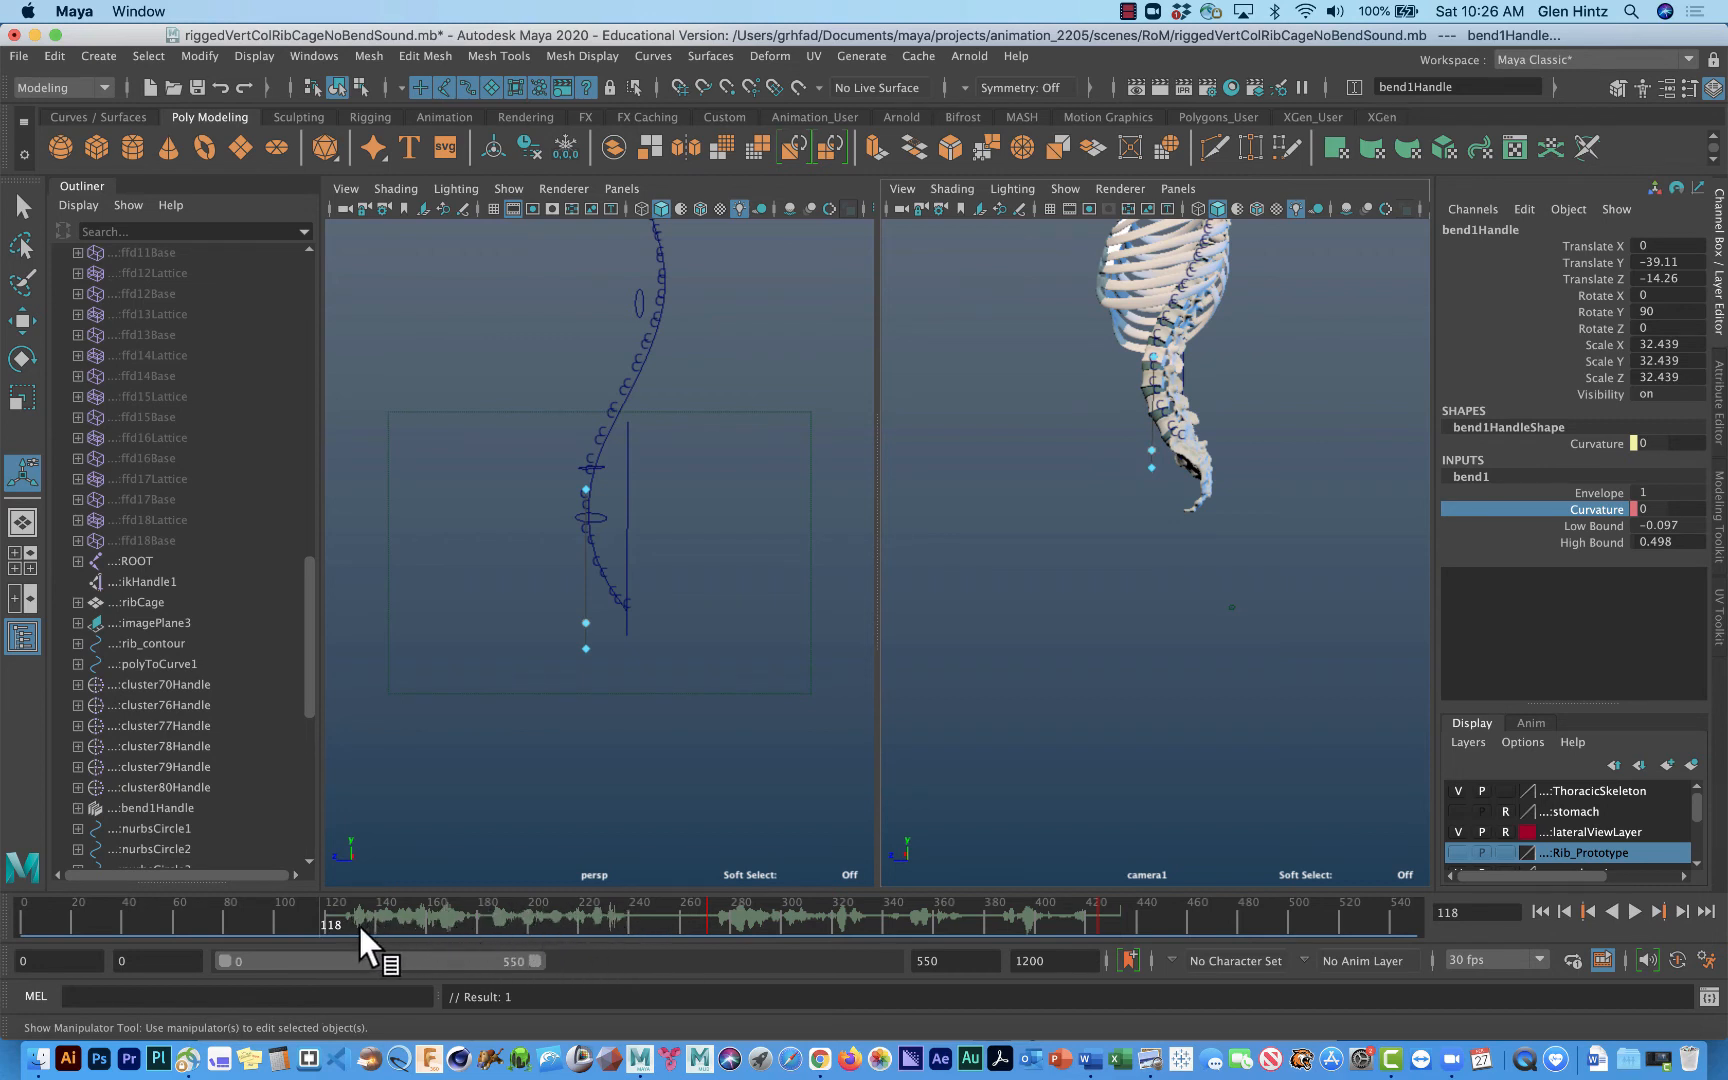
key(alt+v)
mouse_move(1019, 637)
alt+mouse_down()
mouse_move(1214, 667)
mouse_move(1203, 690)
mouse_move(930, 656)
mouse_move(1234, 671)
mouse_move(1003, 663)
alt+mouse_up()
alt+middle_drag(1003, 663, 979, 811)
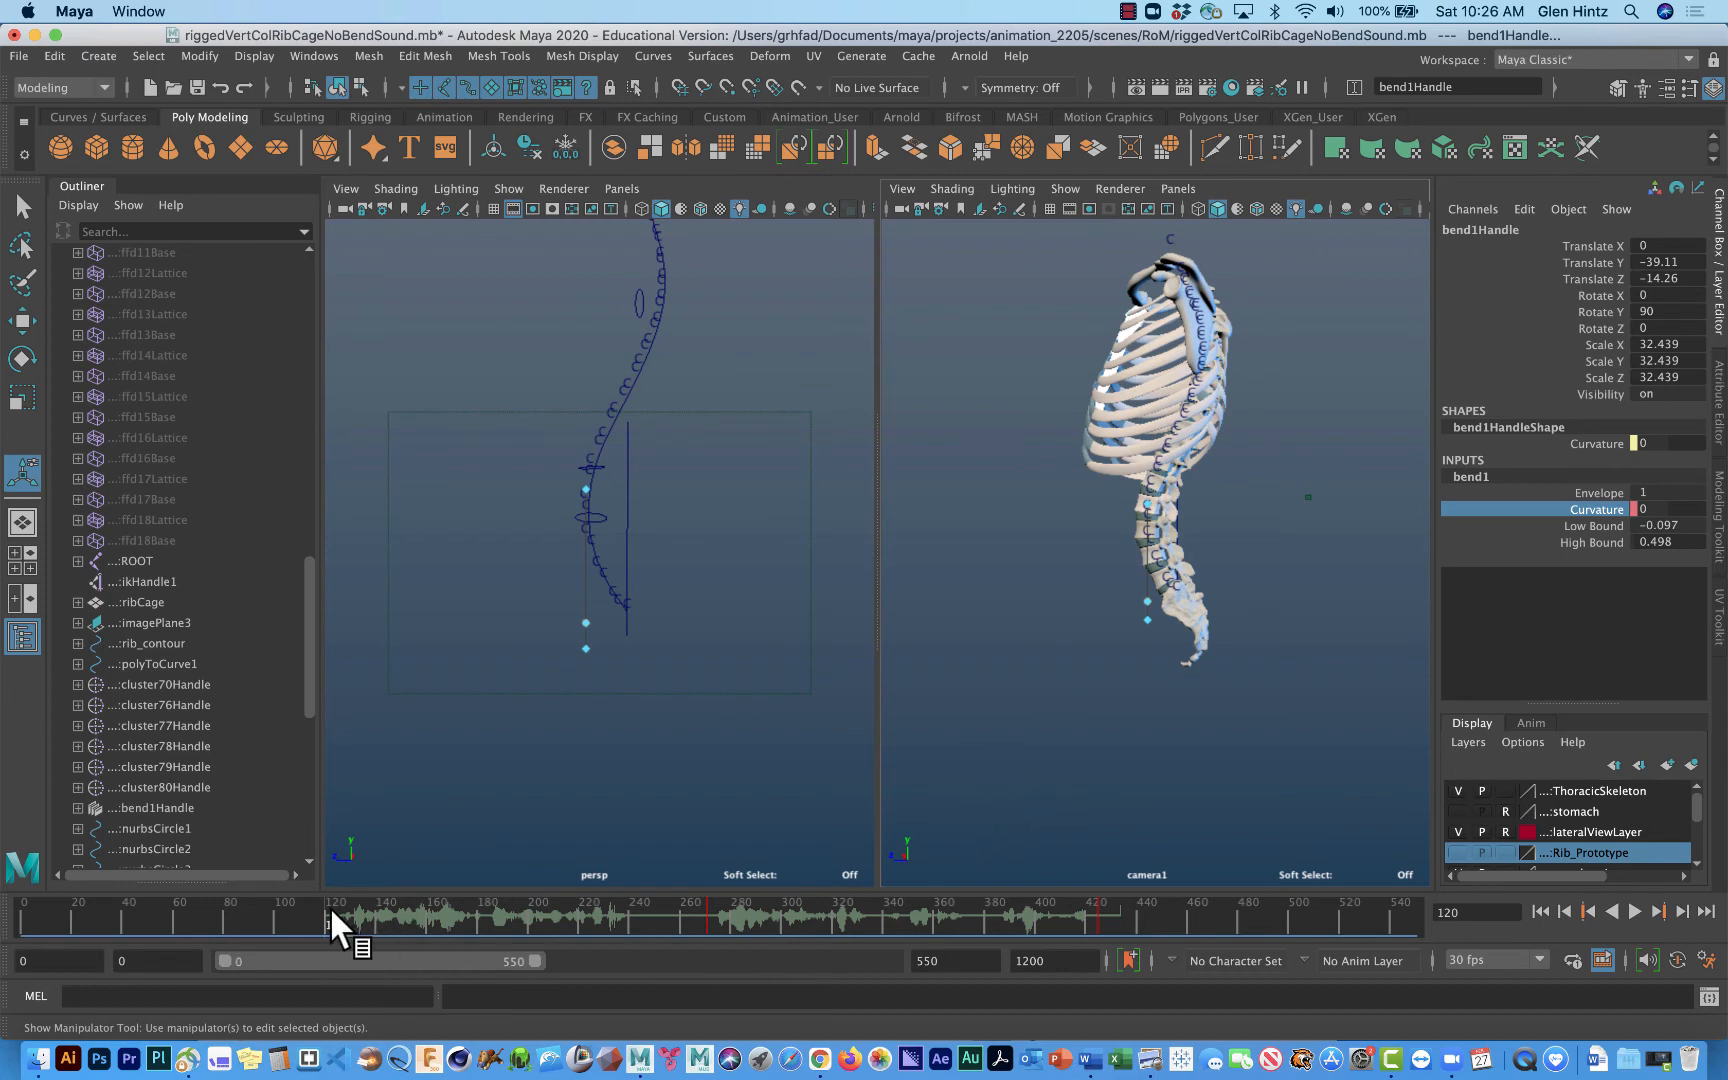
Step: Scrub through the flexion to frame 440 and key the Bend deformer's curvature at -383.23 to hold the pose
drag(331, 912, 423, 921)
drag(583, 941, 1102, 965)
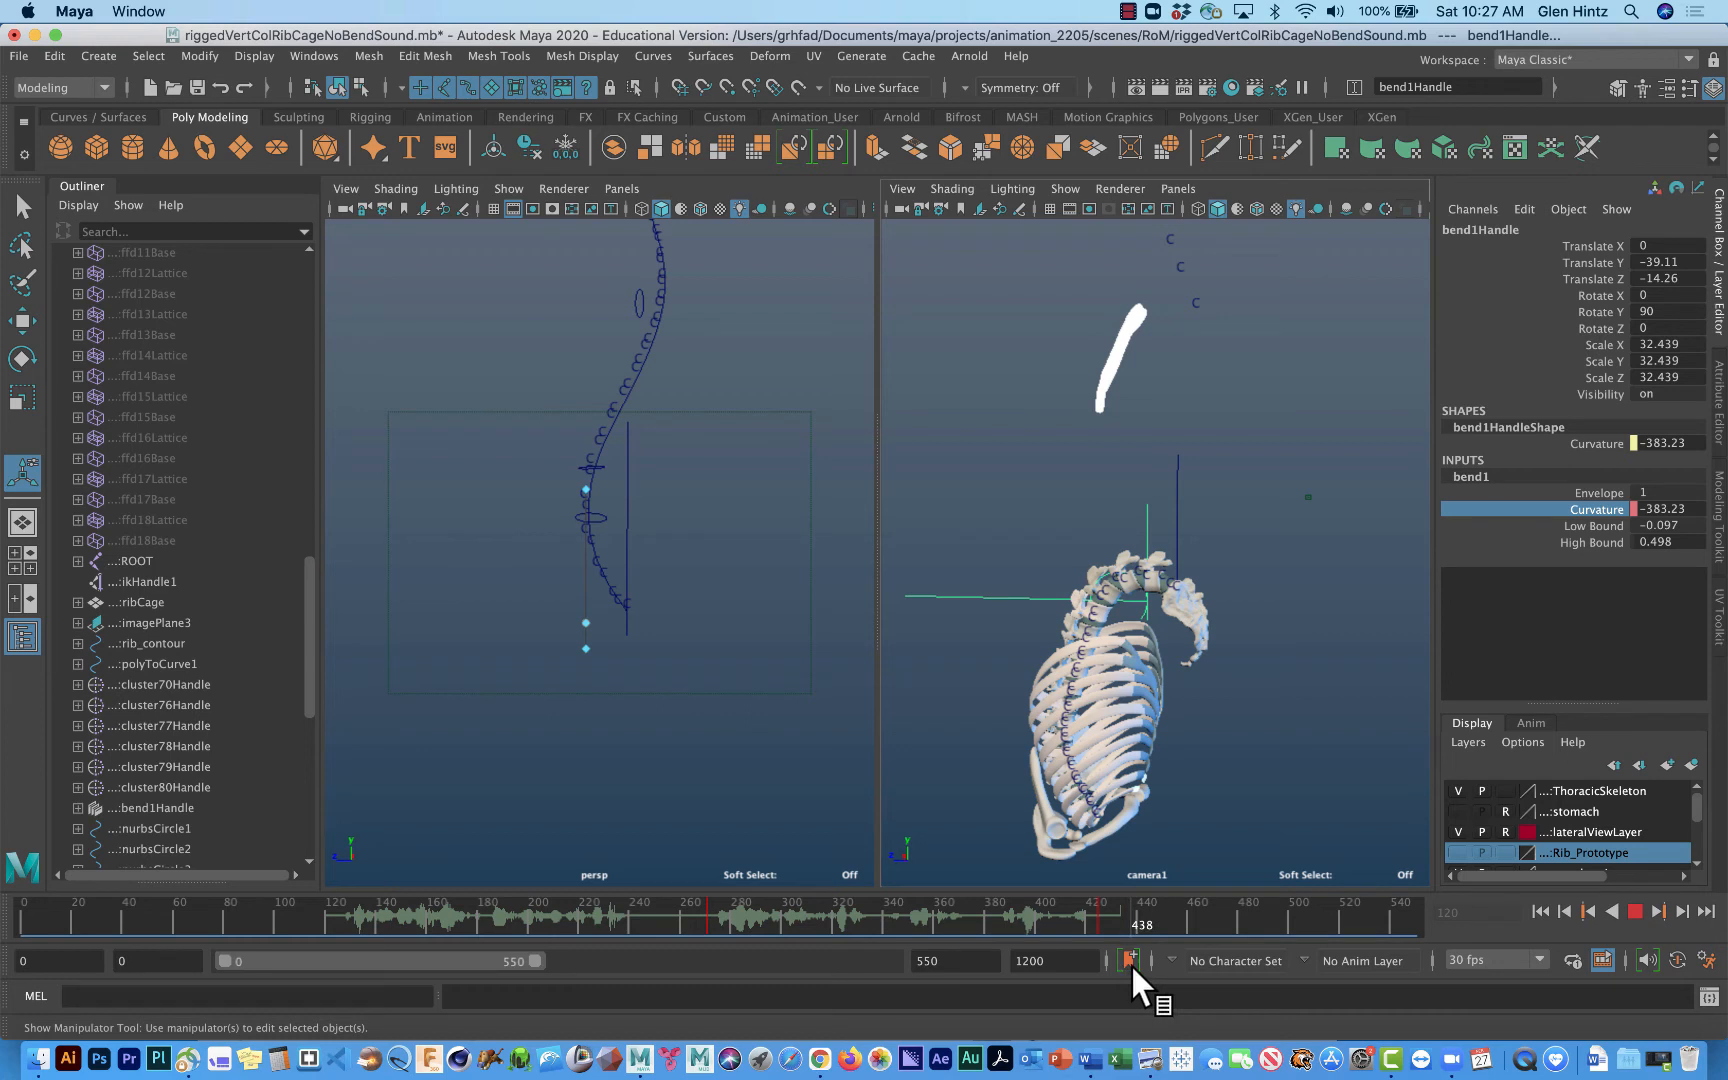
mouse_move(1130, 963)
mouse_down()
mouse_move(1089, 963)
mouse_move(1111, 963)
mouse_up()
drag(1136, 963, 1133, 963)
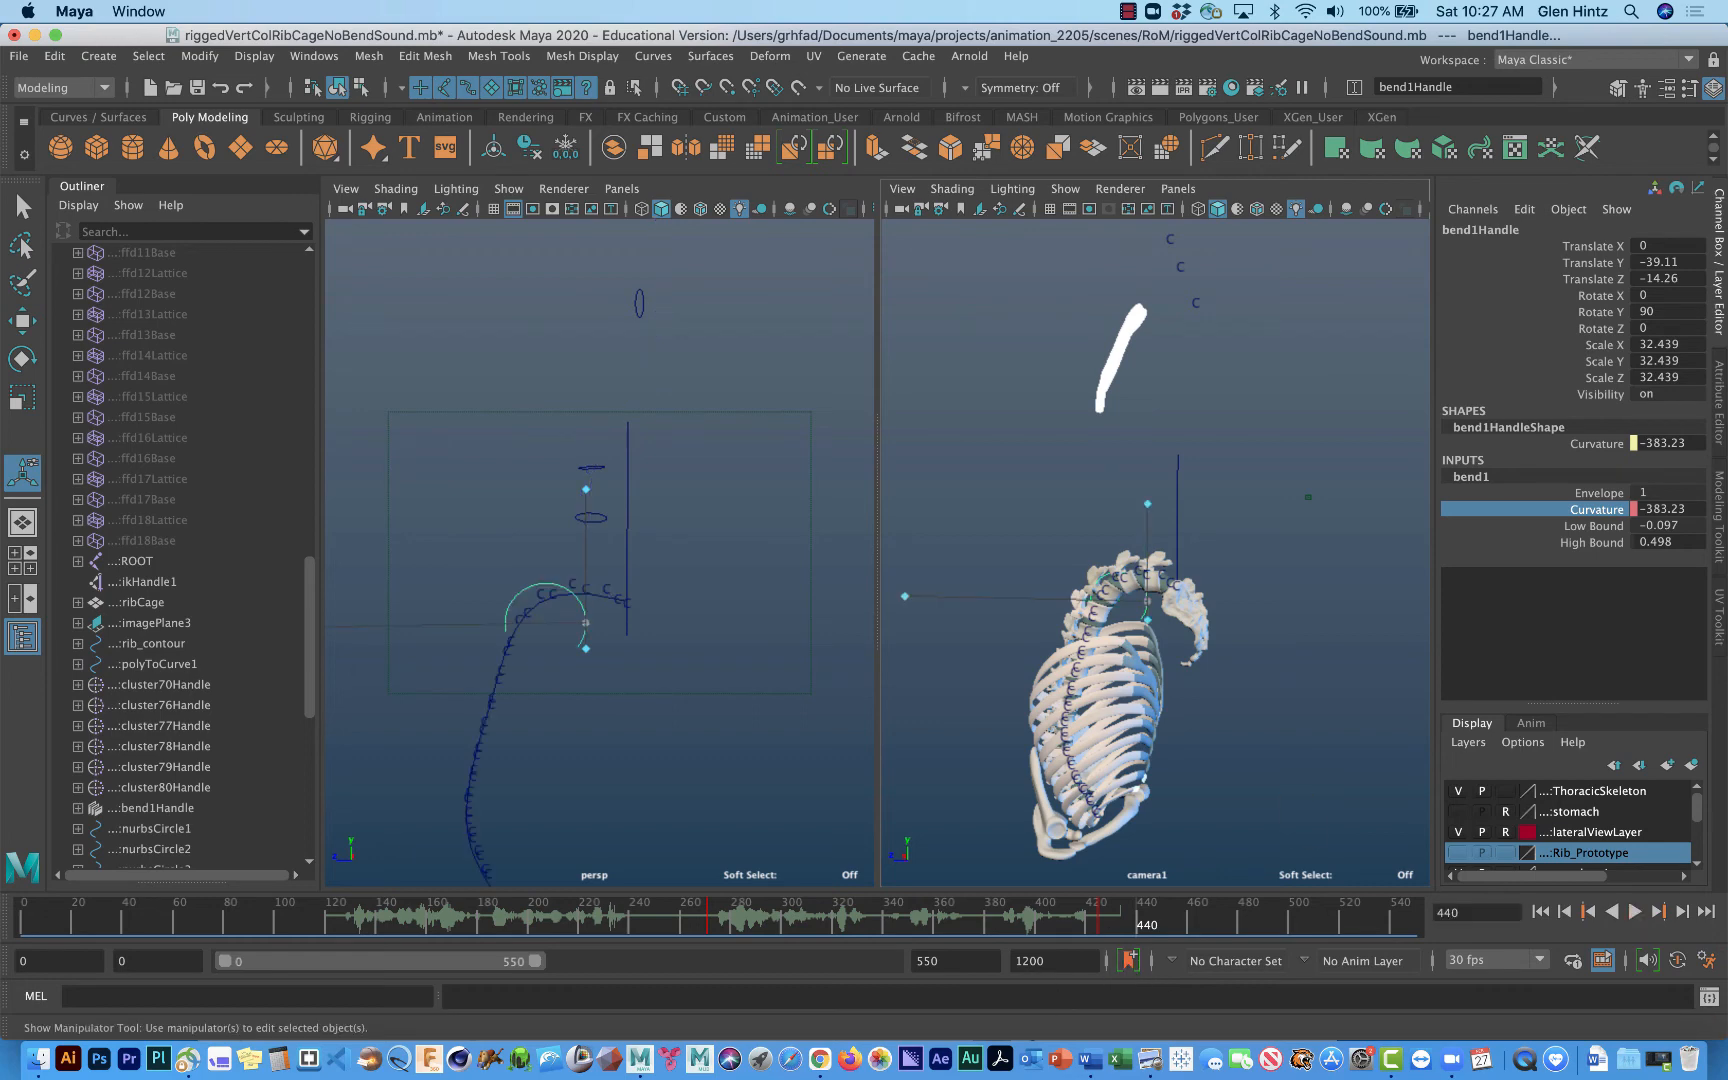
right_click(1580, 510)
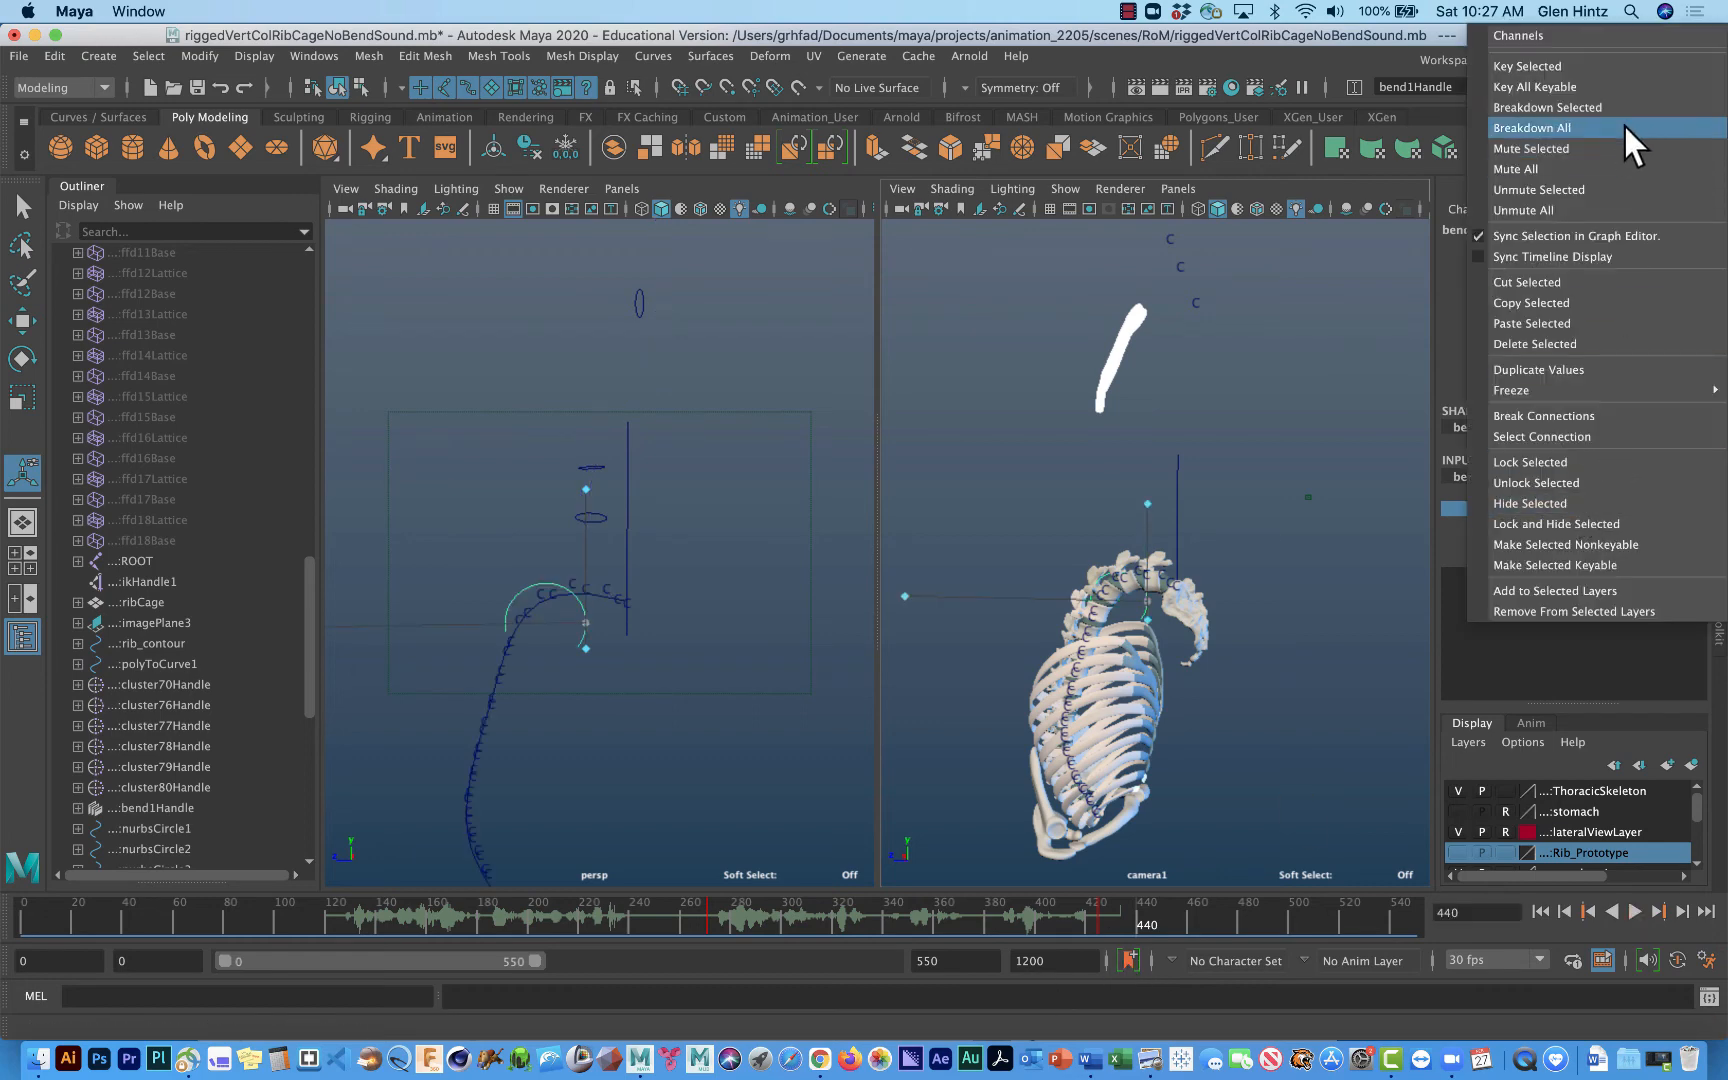
click(1603, 60)
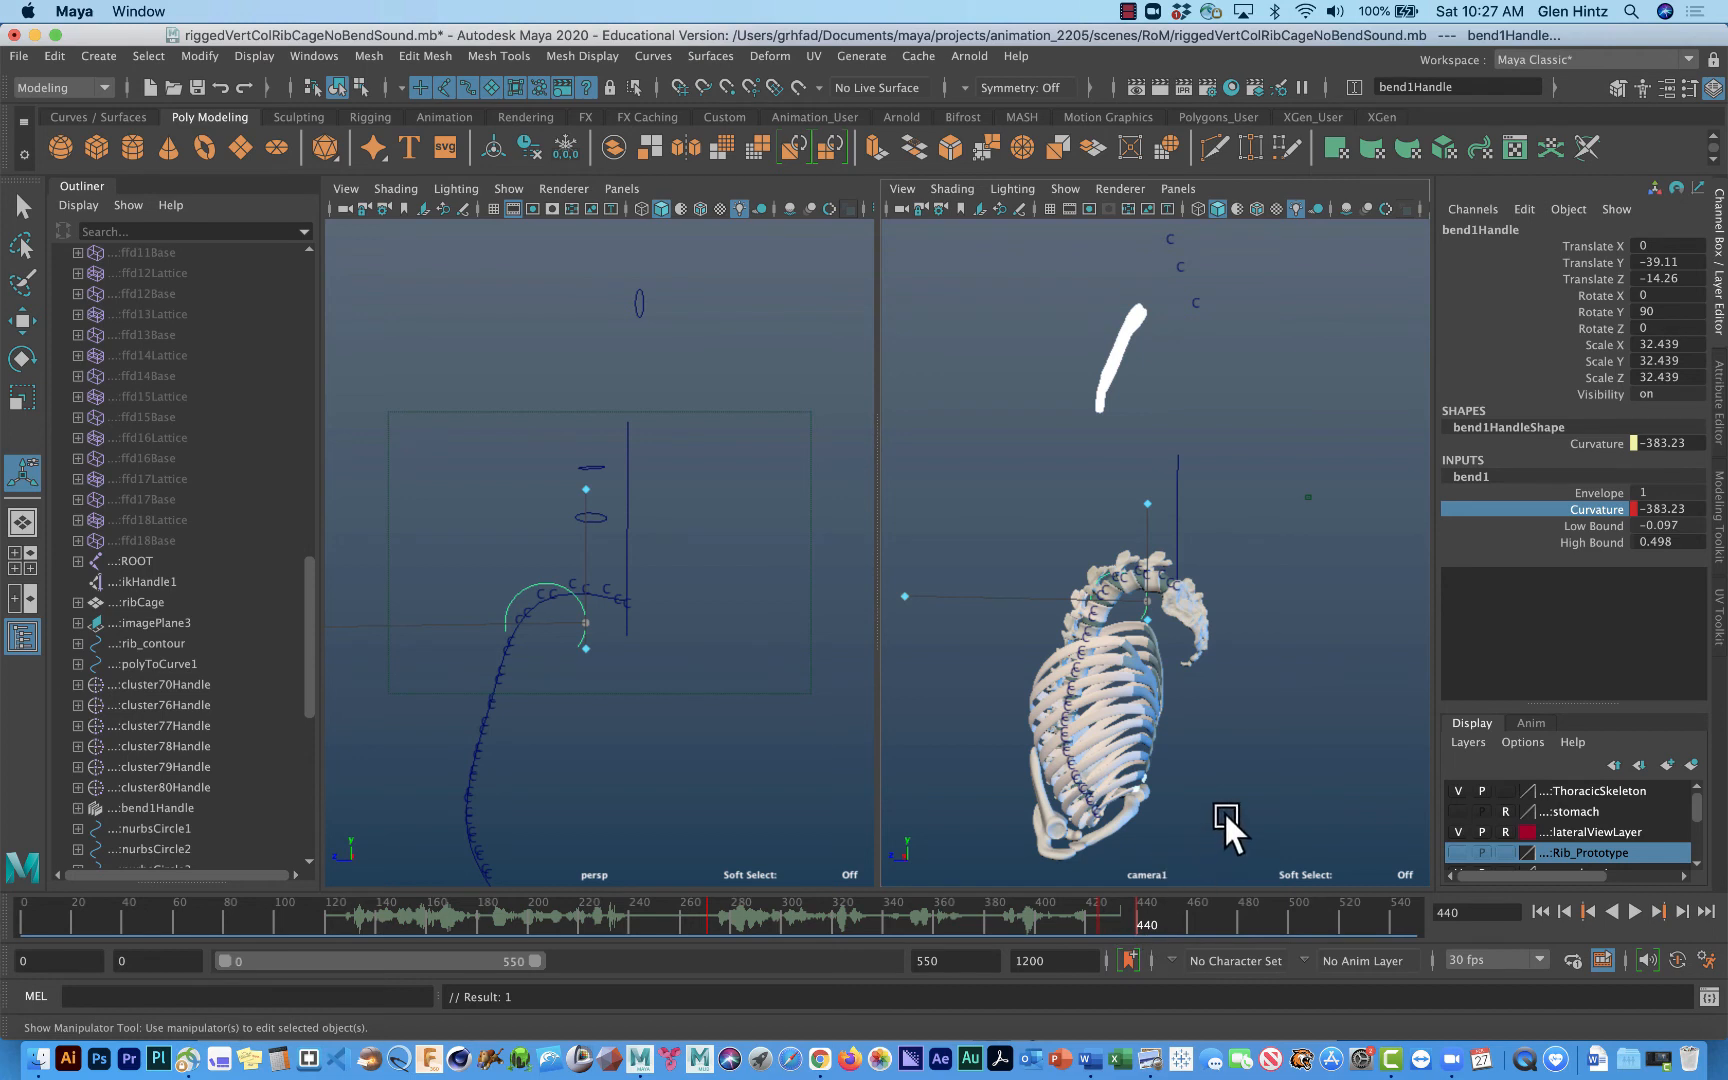
Step: Reframe the rib cage and review the spine flexion from about frame 272 to frame 442
alt+drag(1223, 810, 1257, 863)
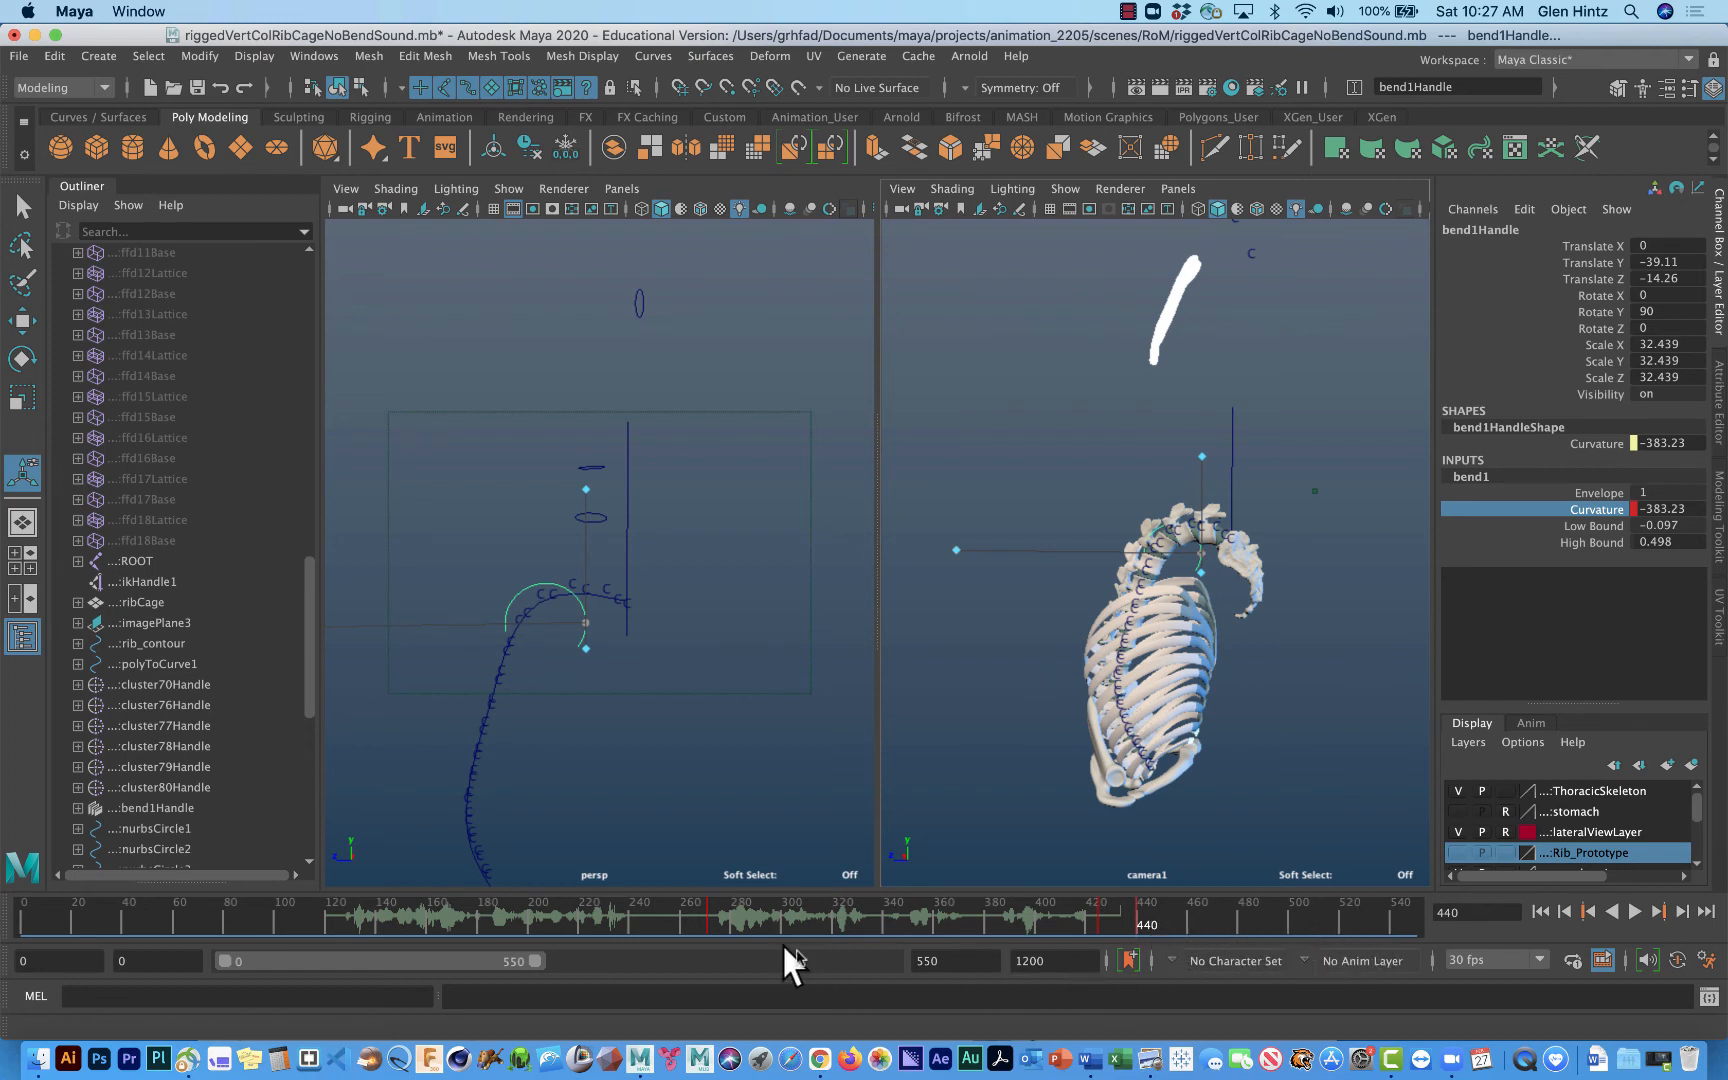
click(709, 917)
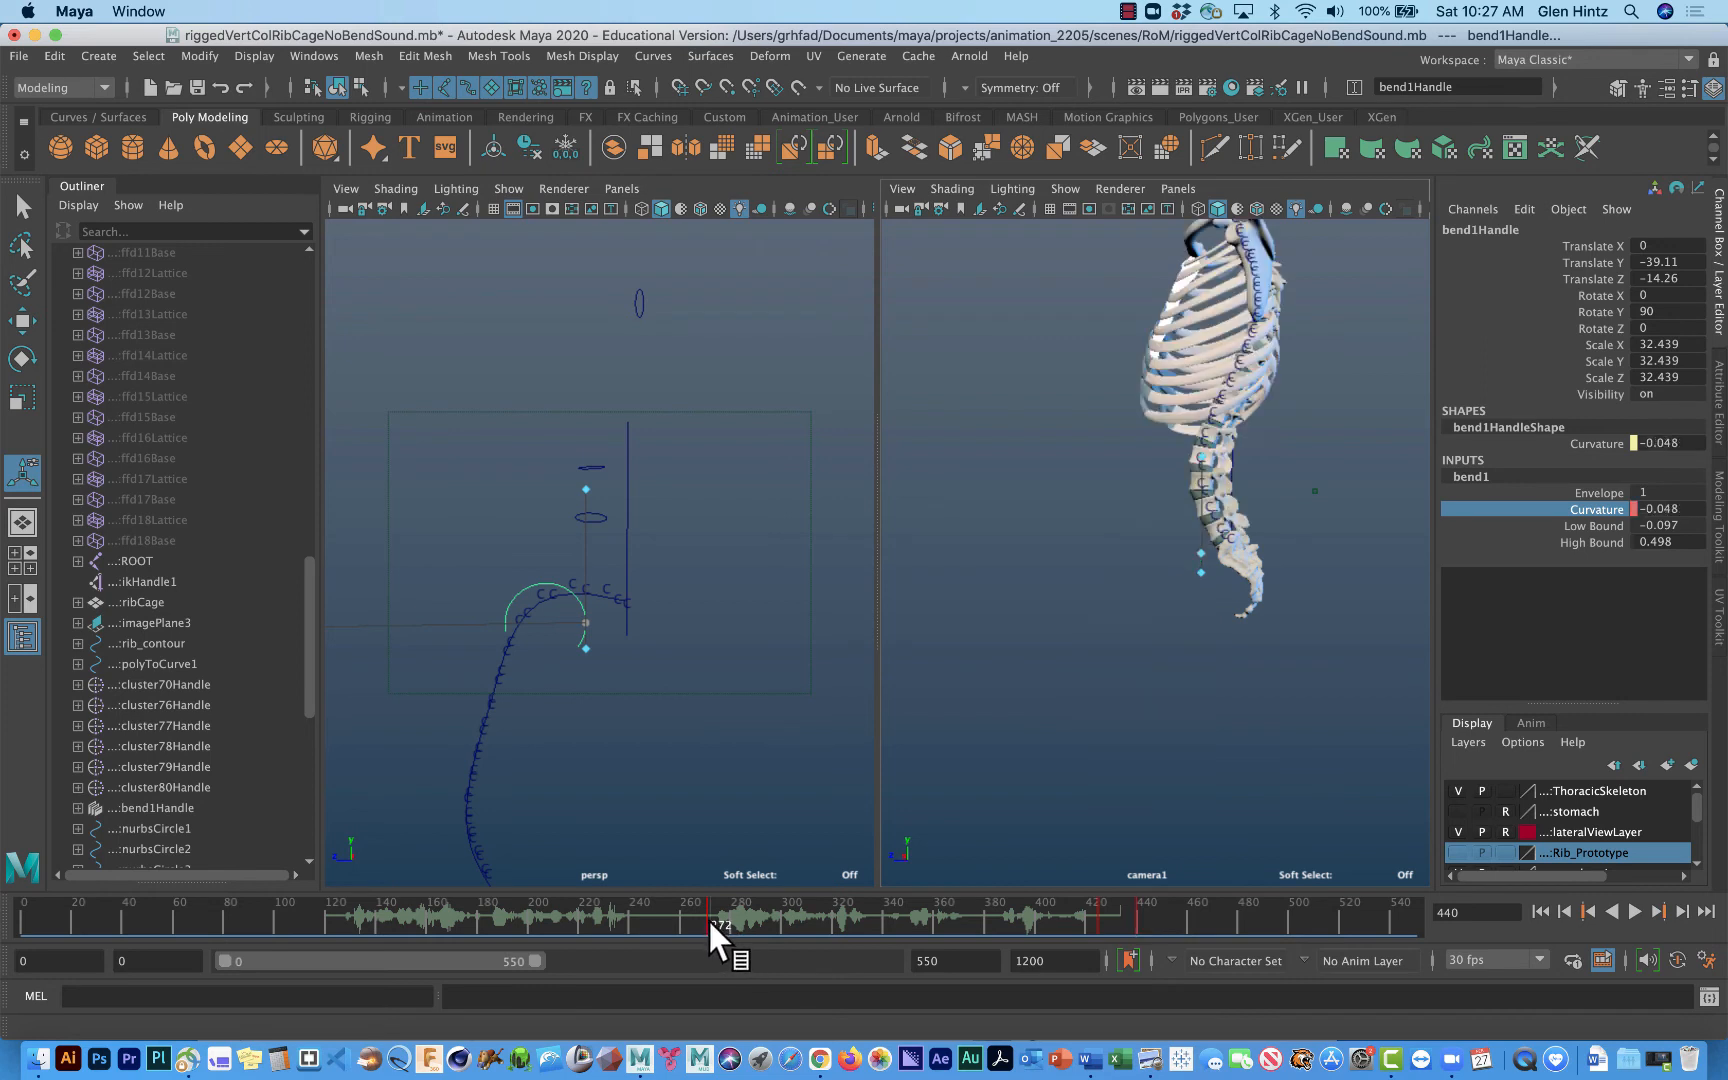
key(alt+v)
drag(706, 923, 1137, 942)
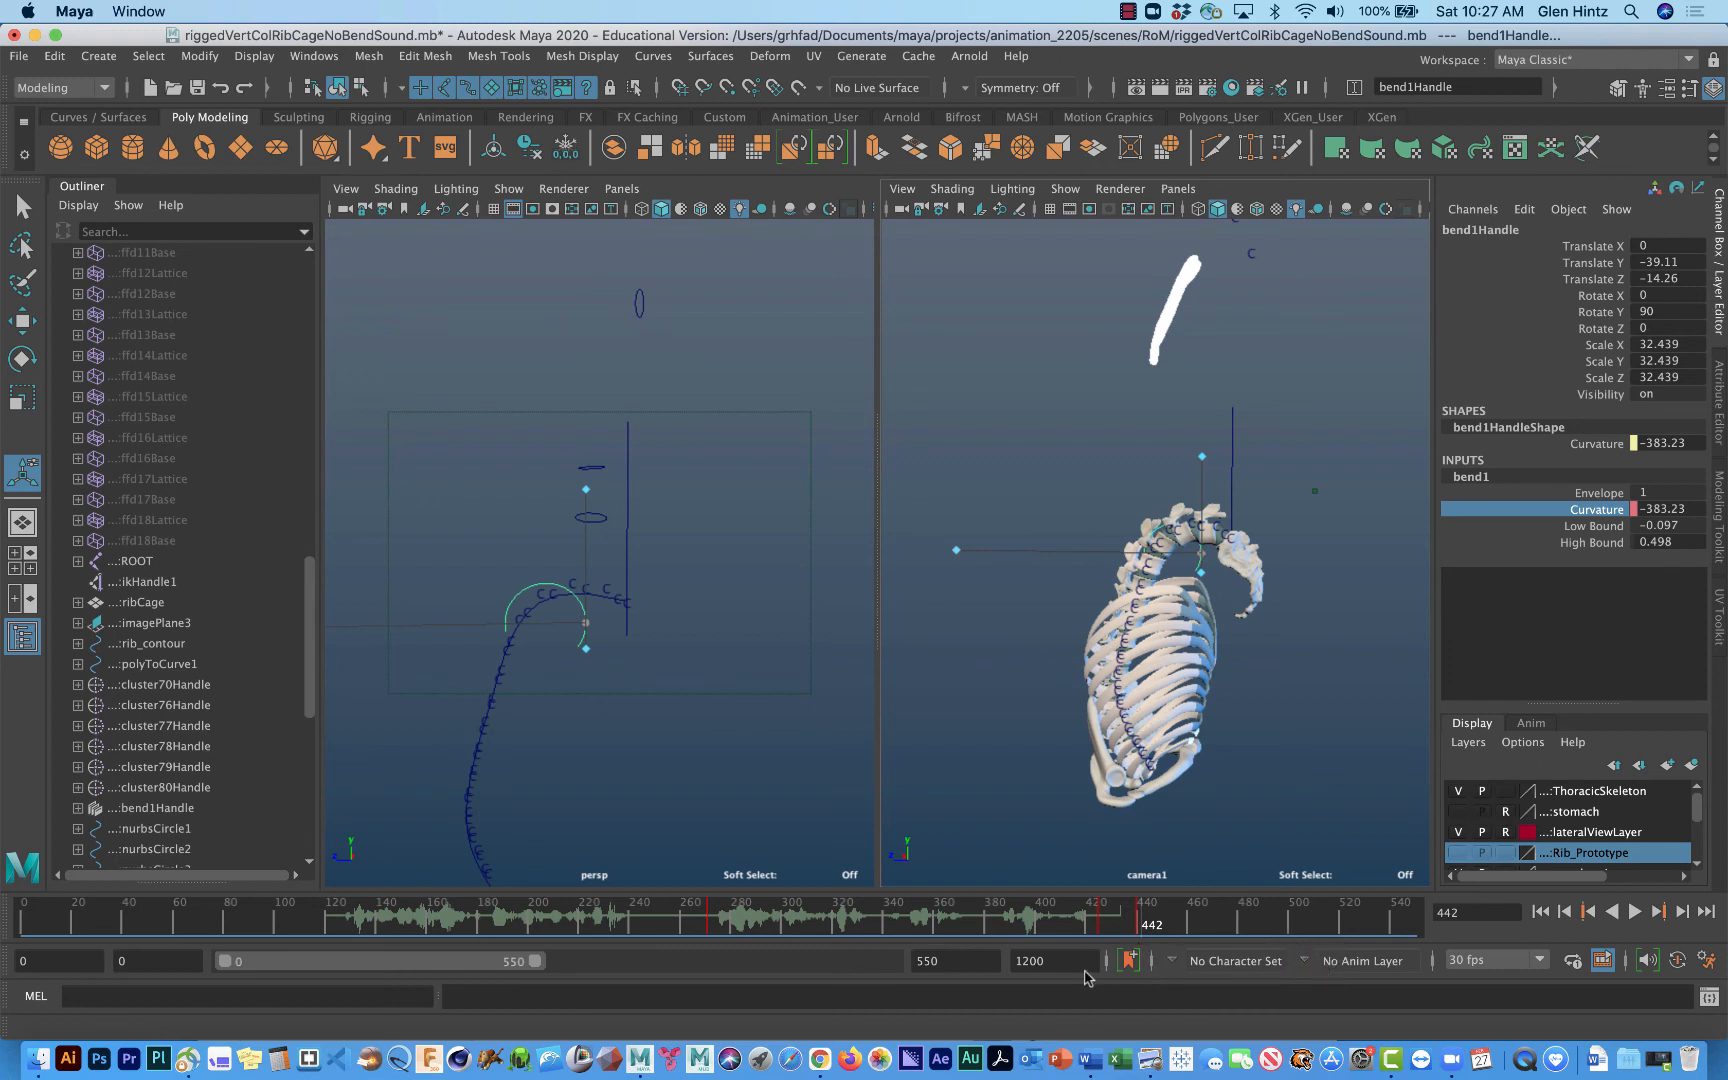
Step: Extend the playback range's end to frame 800
double_click(921, 962)
text(800)
key(Return)
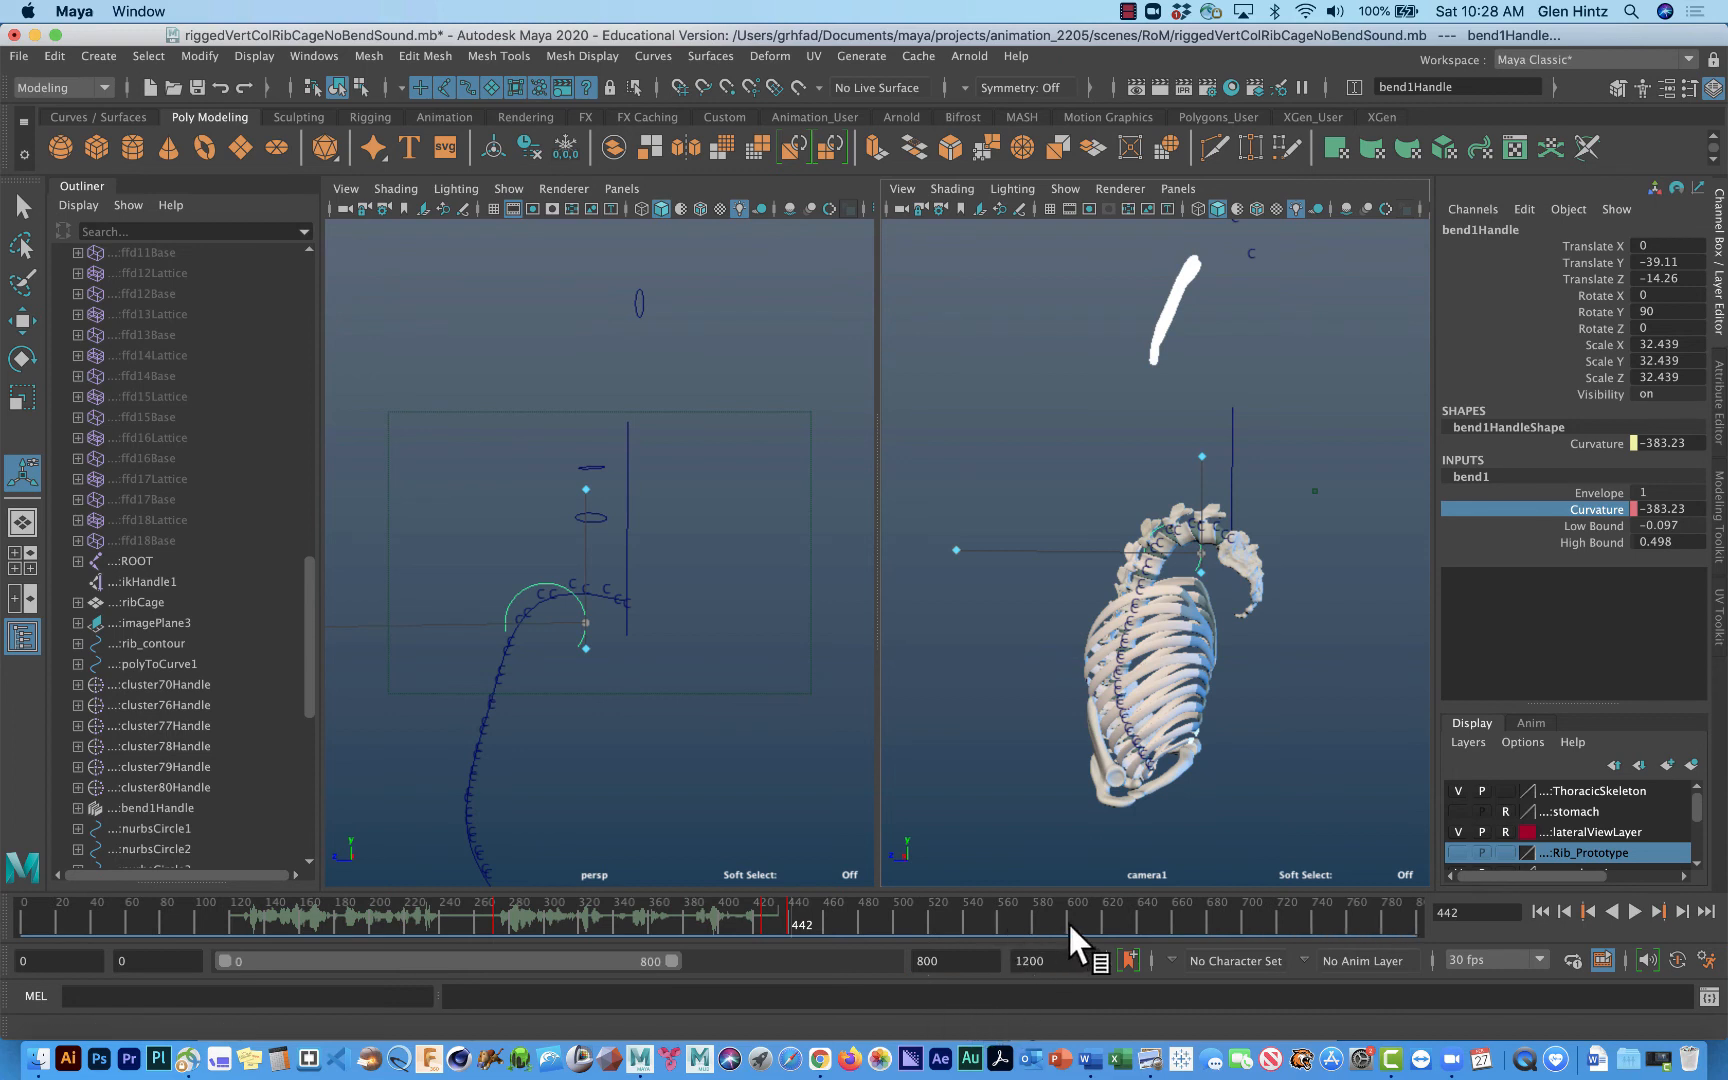
Step: At frame 600, set the Bend deformer's curvature to 0 and key it to return the spine upright
drag(1046, 921, 1064, 923)
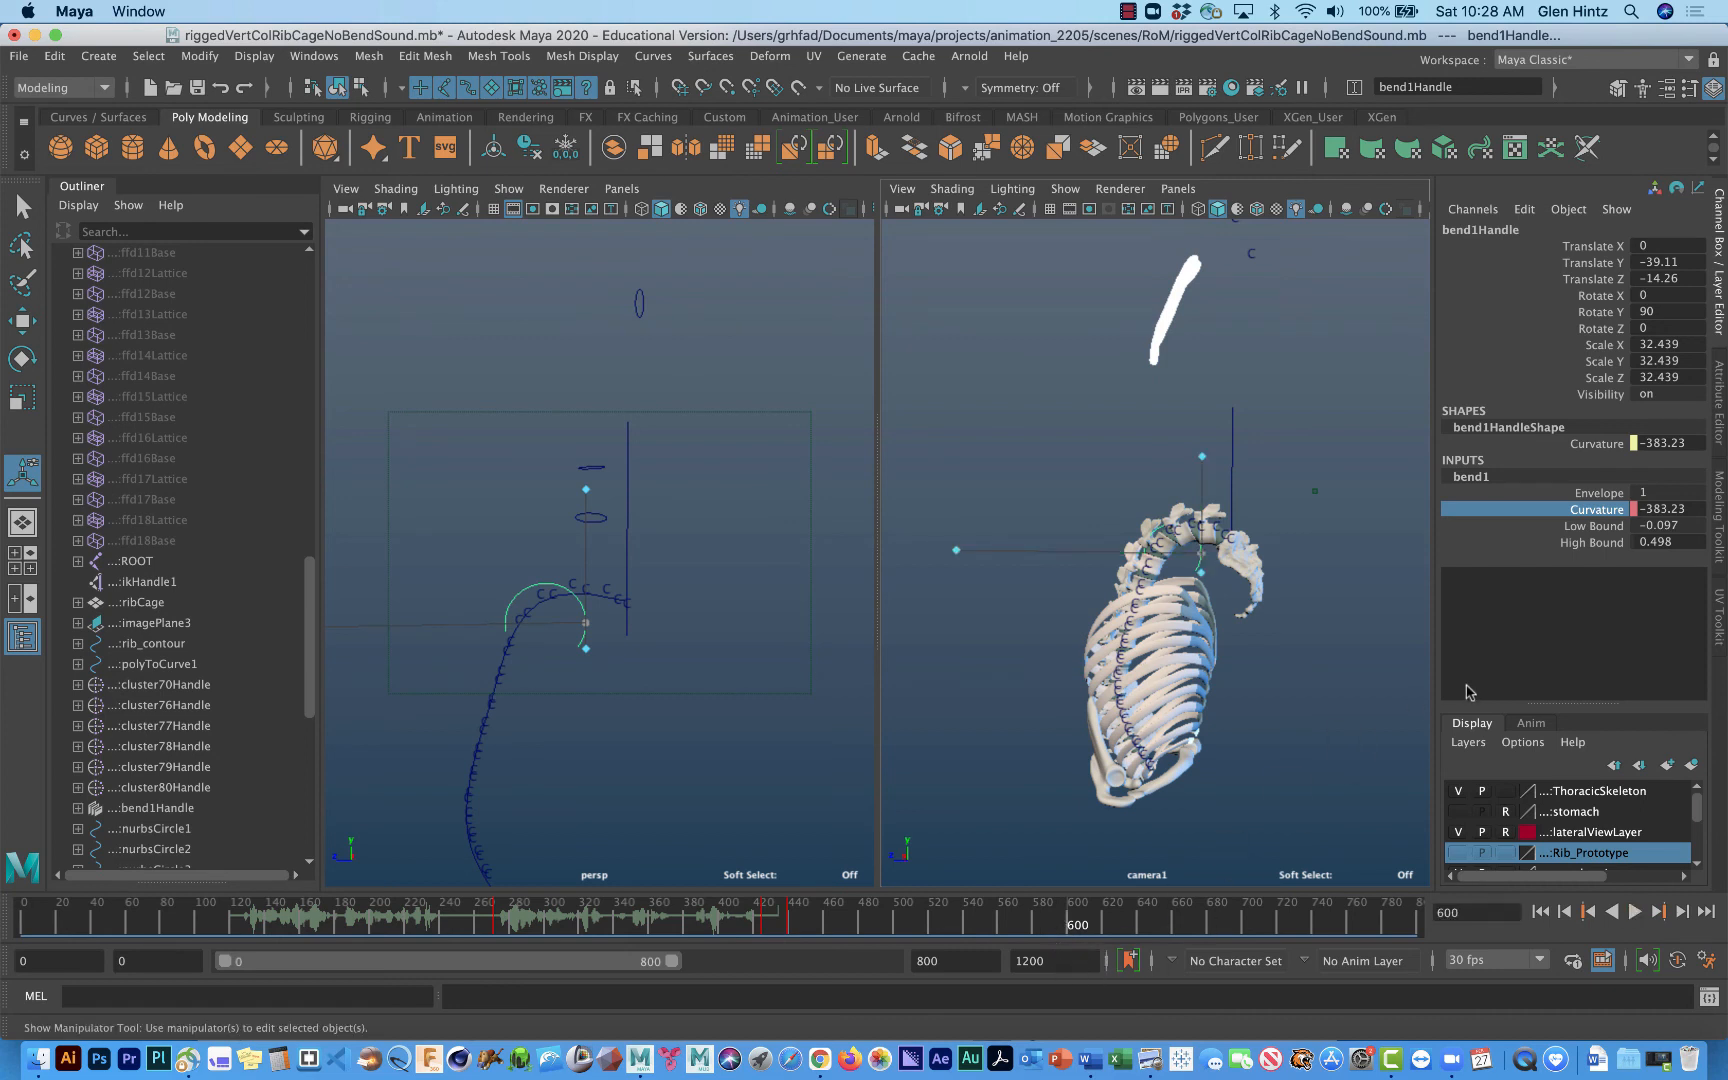
click(1681, 509)
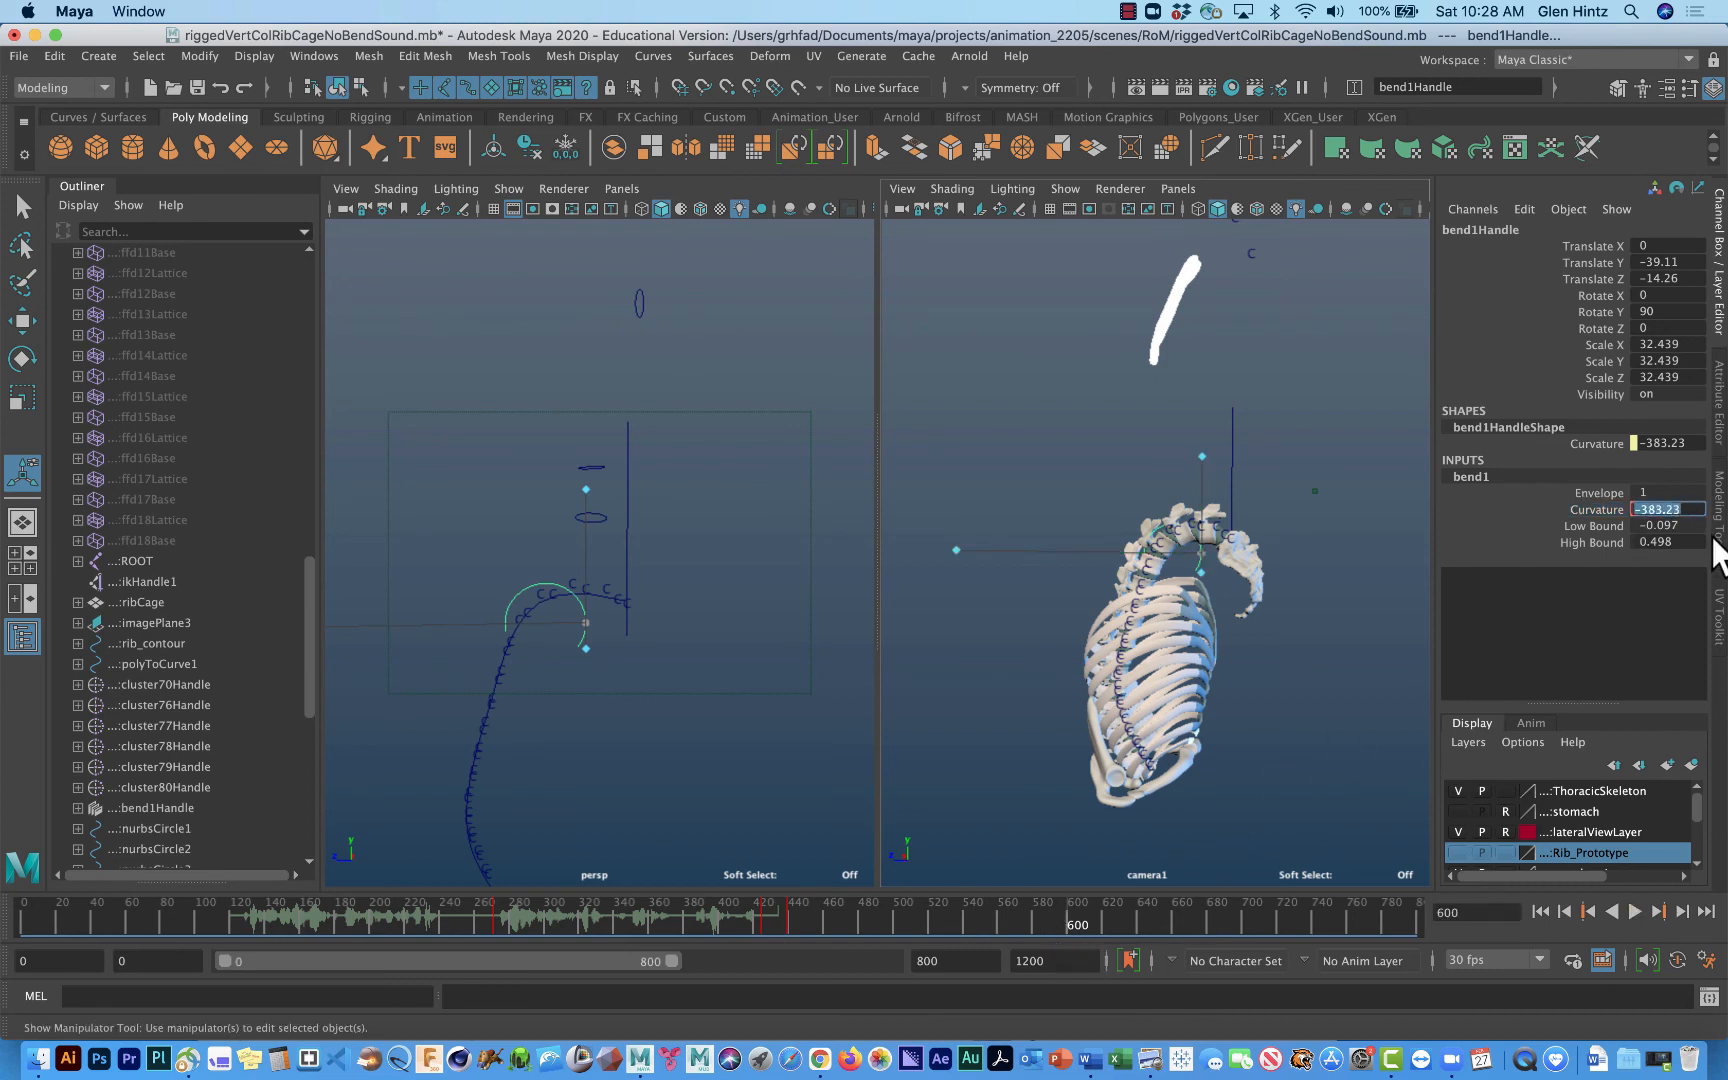
text(0)
key(Return)
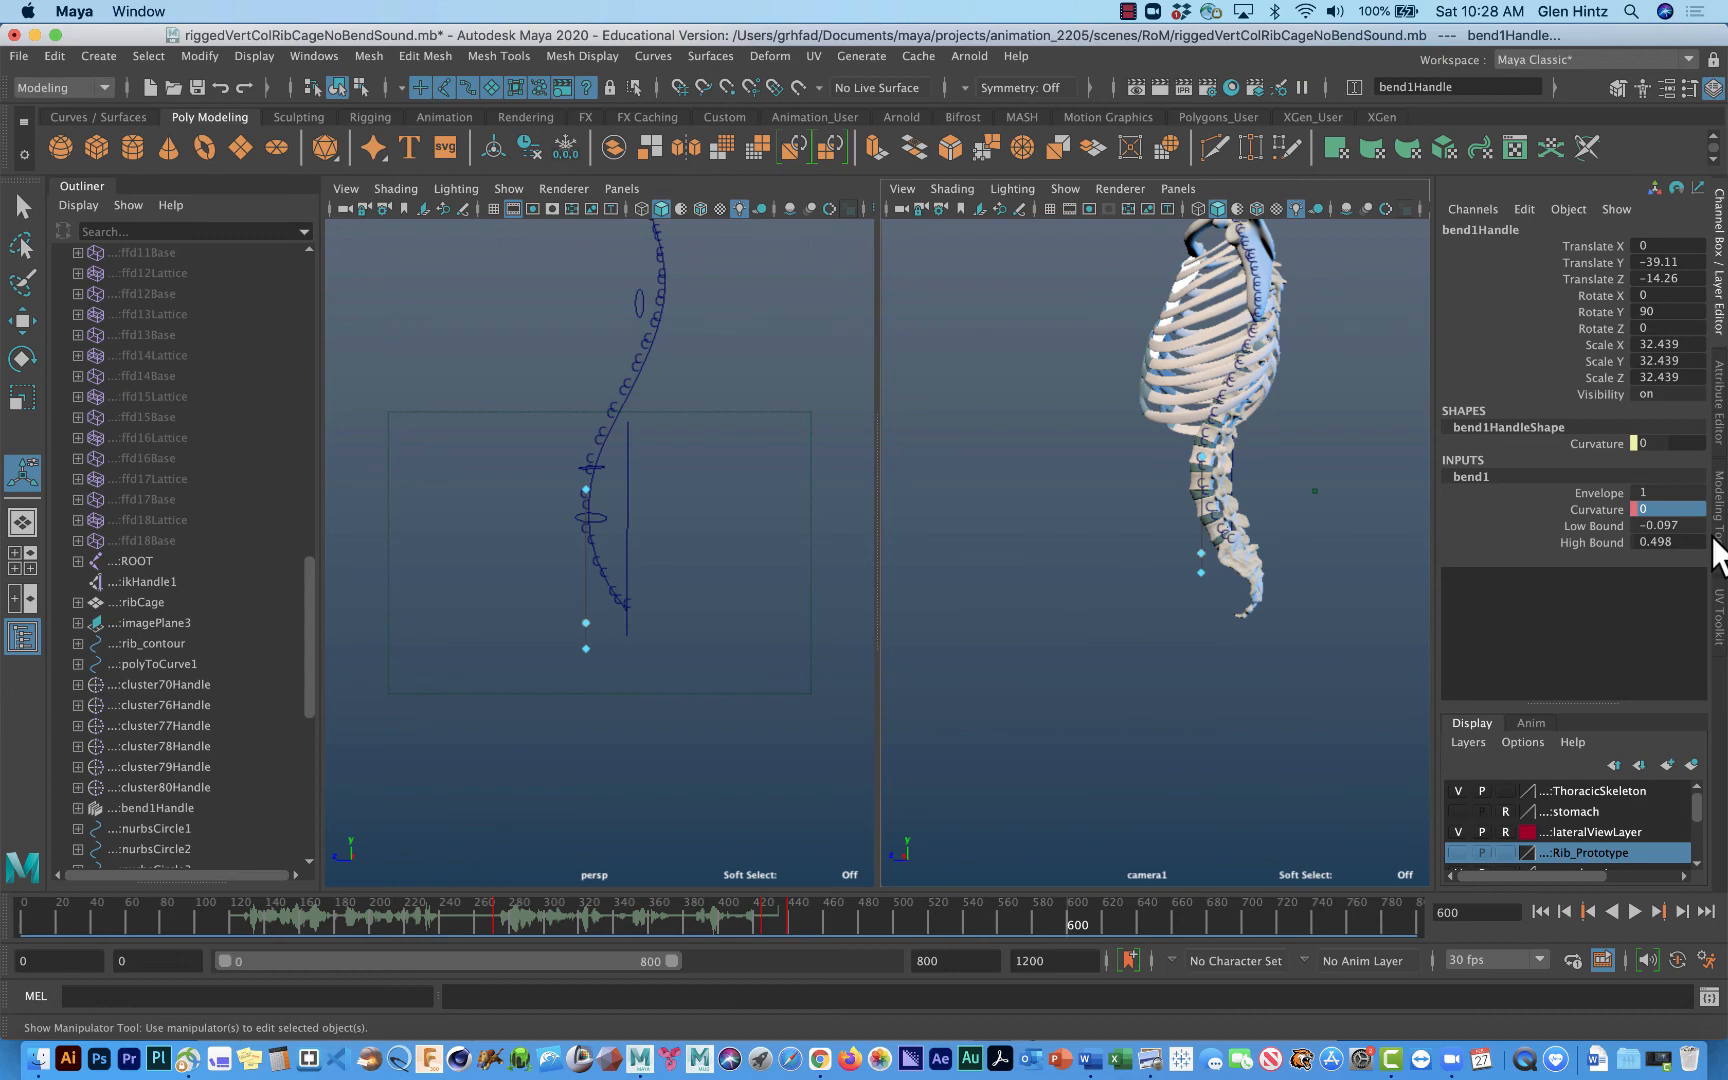
click(1598, 510)
right_click(1596, 505)
click(1557, 70)
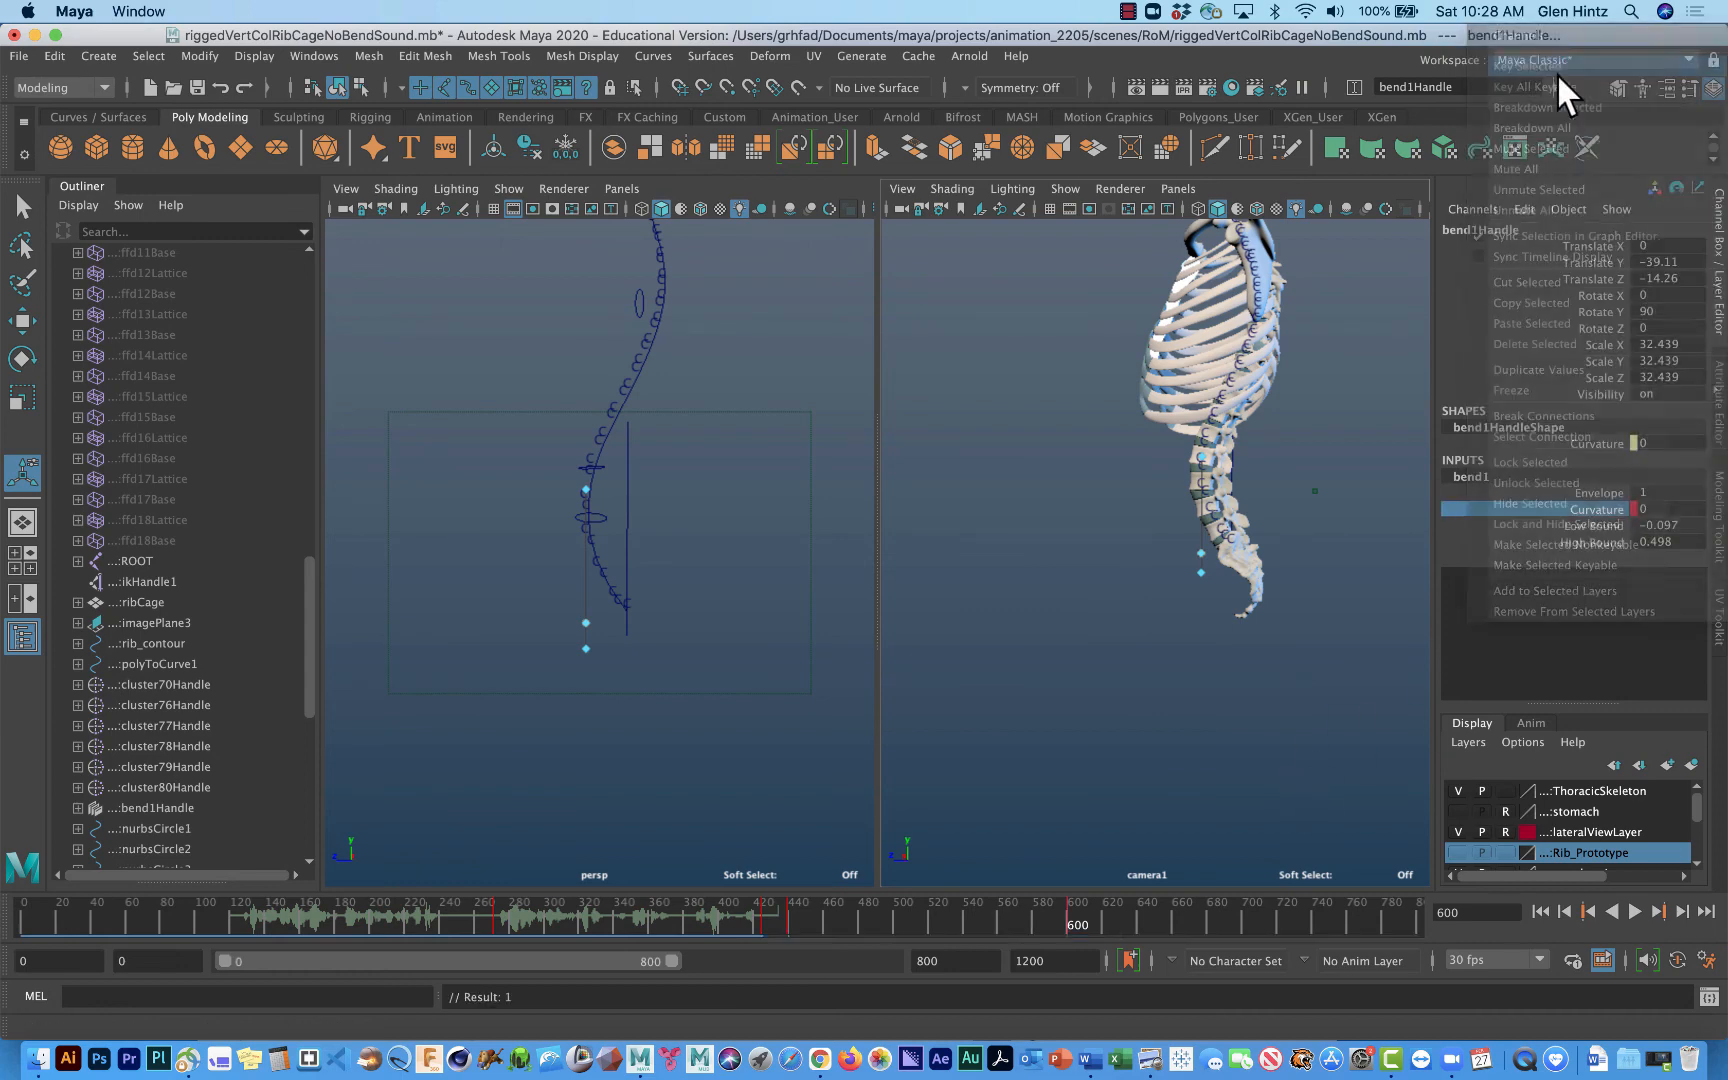
Step: Review the full flexion and return to upright from about frame 271 to frame 611
click(494, 910)
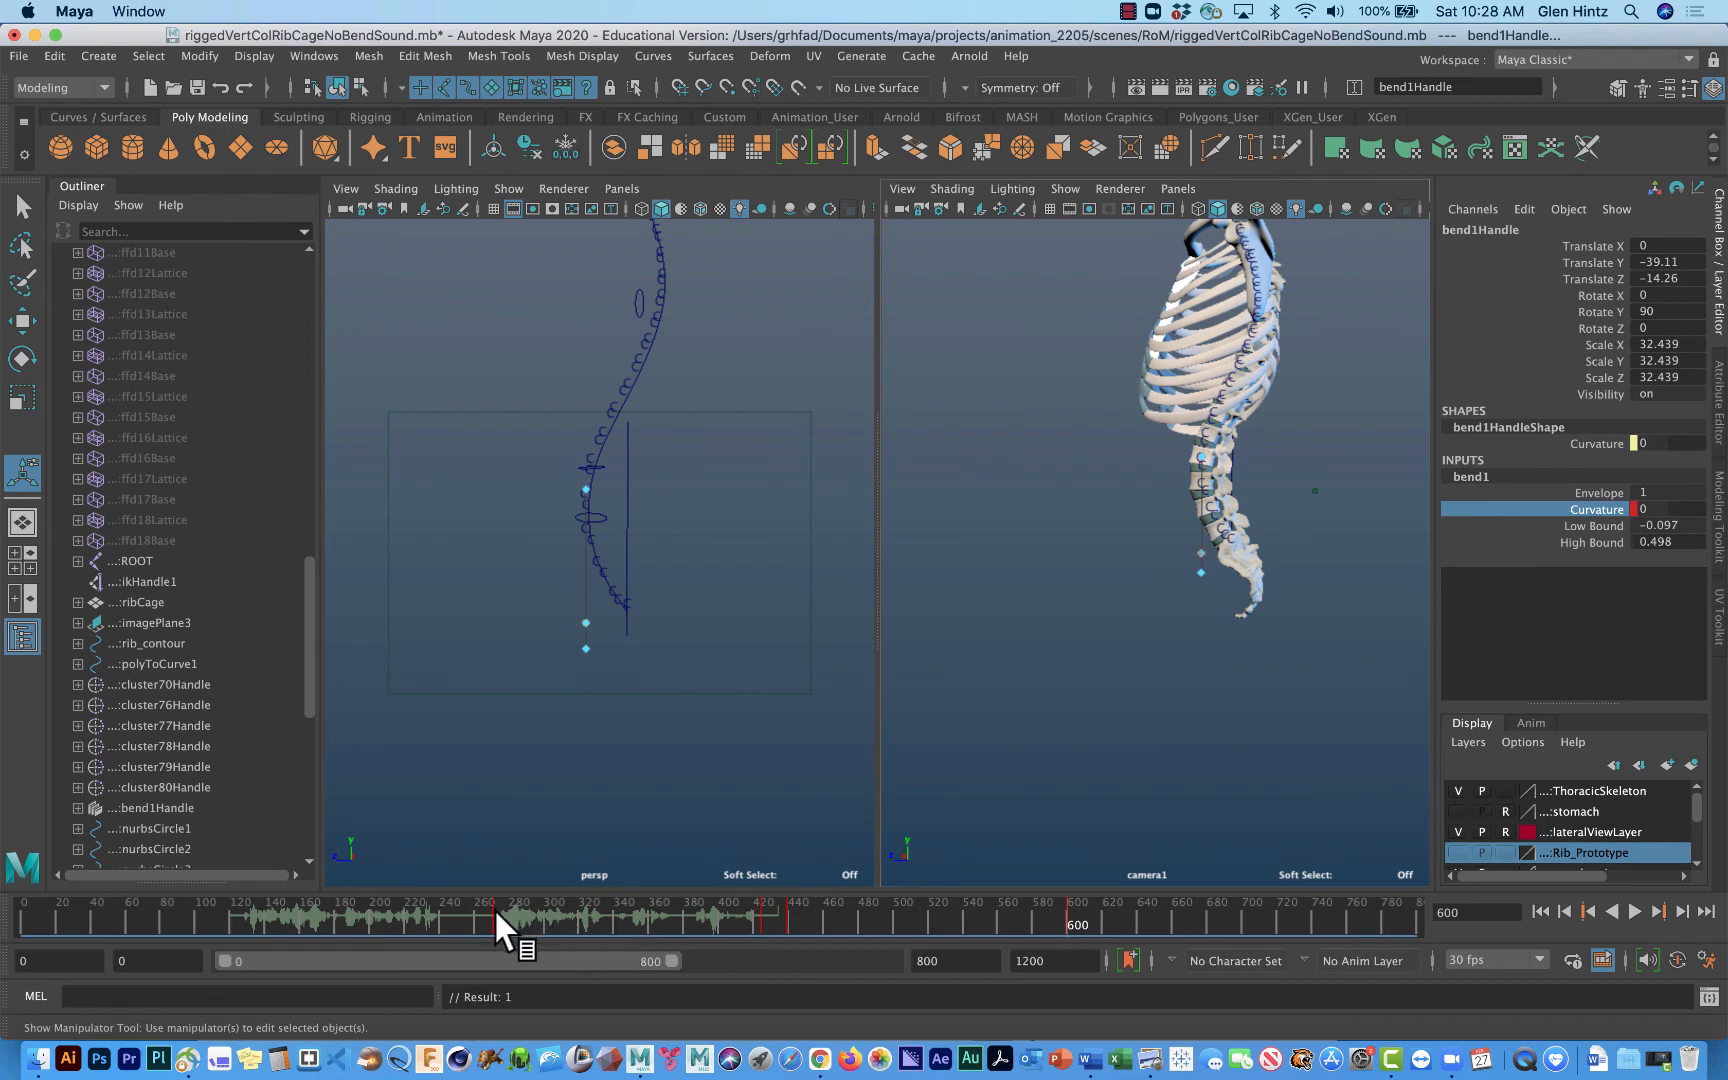
drag(495, 908, 1084, 953)
key(alt+v)
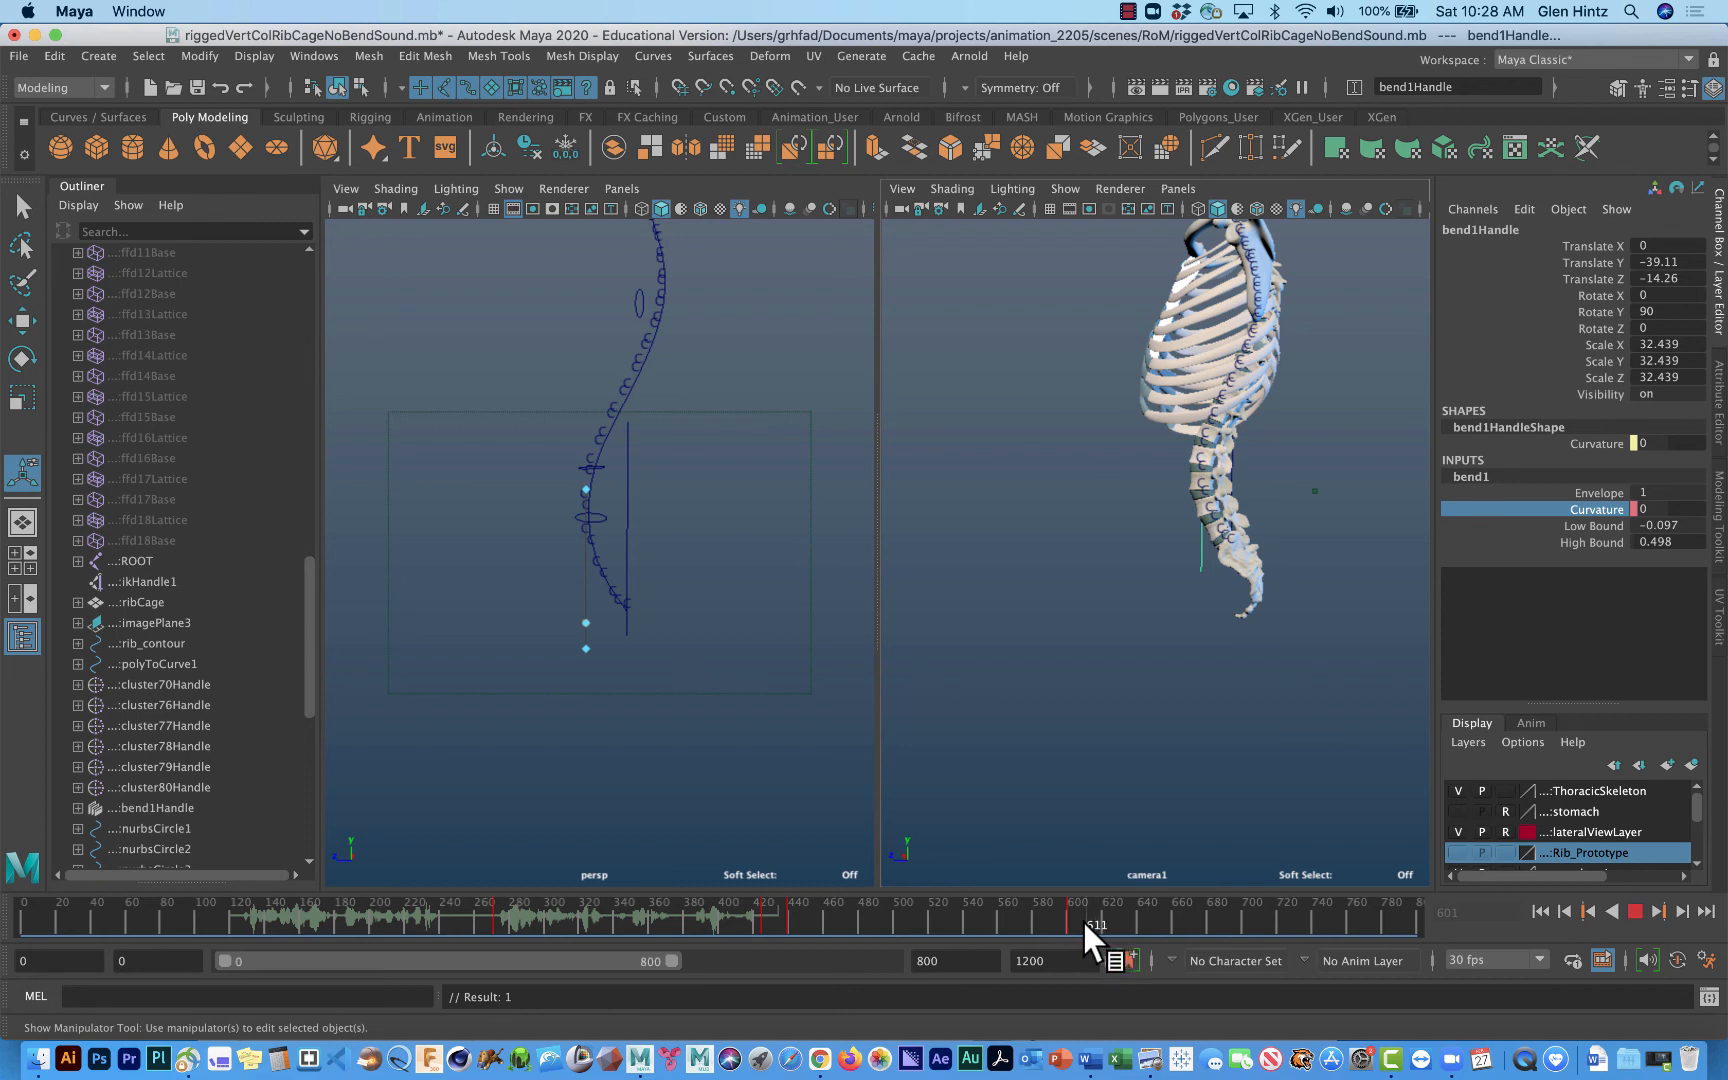
key(alt+v)
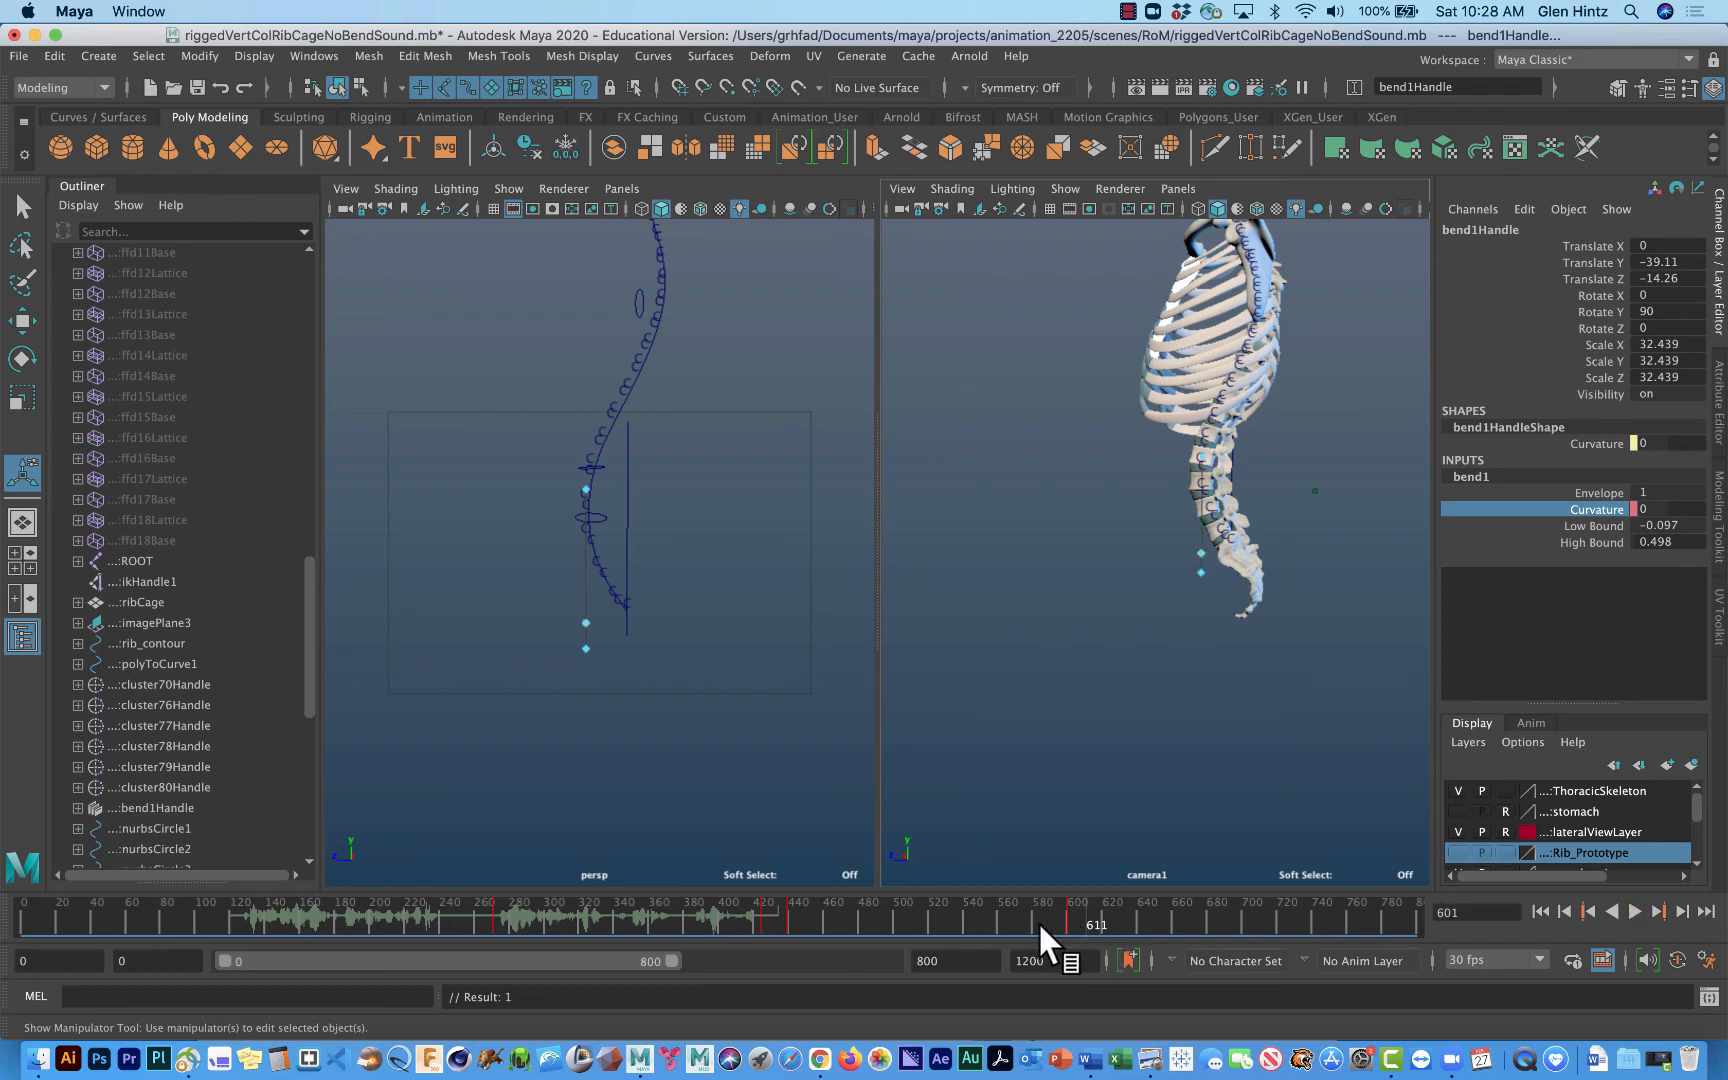
Step: Switch the timeline's displayed sound to extension30_04
right_click(981, 911)
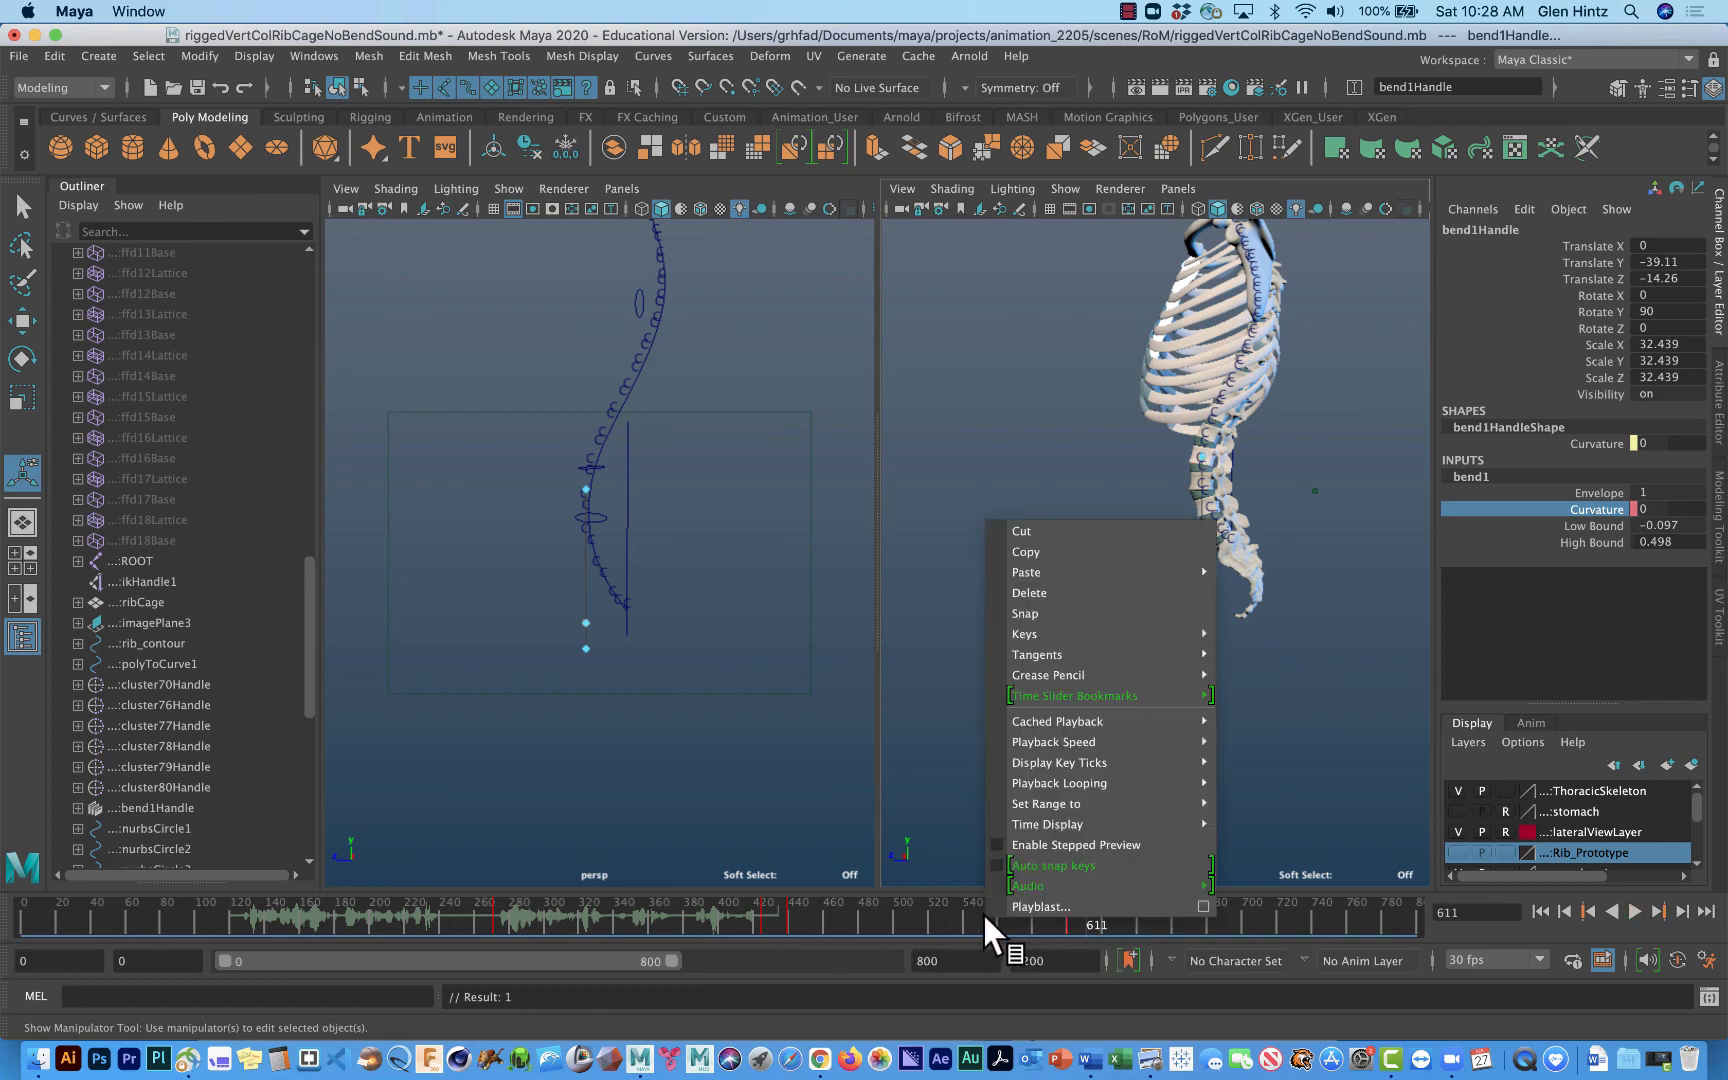
mouse_move(1175, 888)
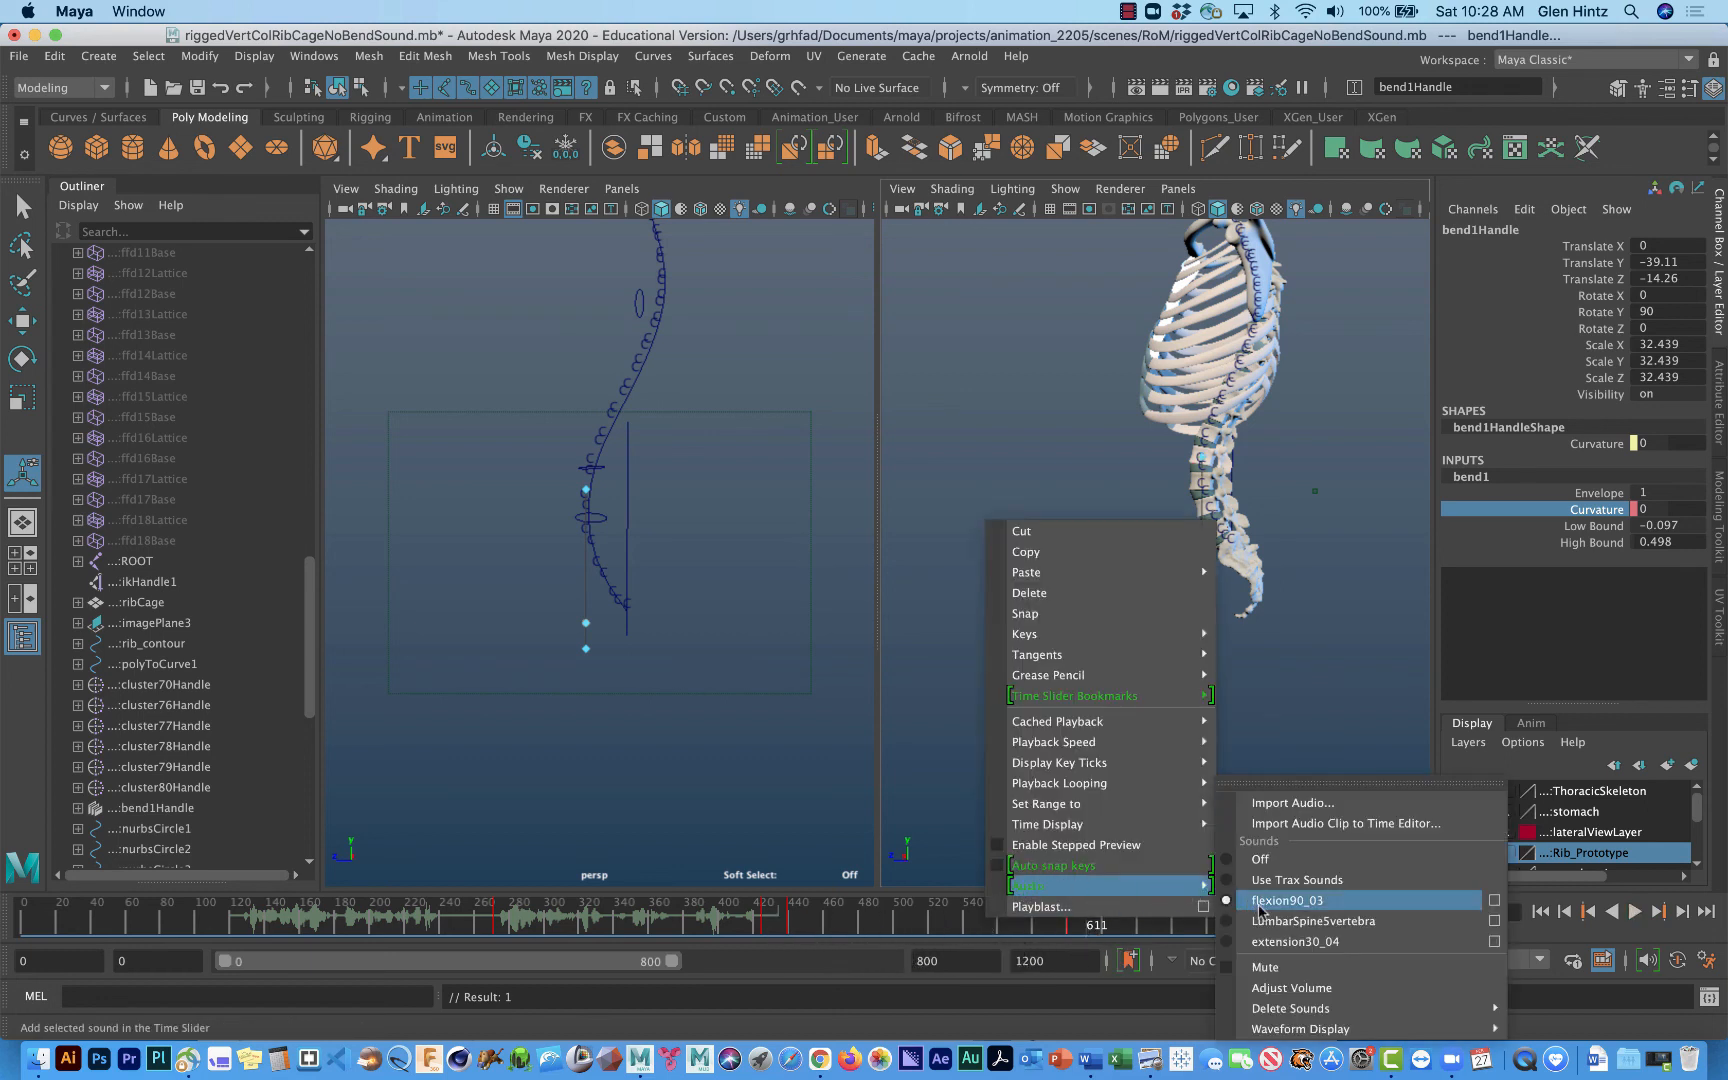
click(1283, 940)
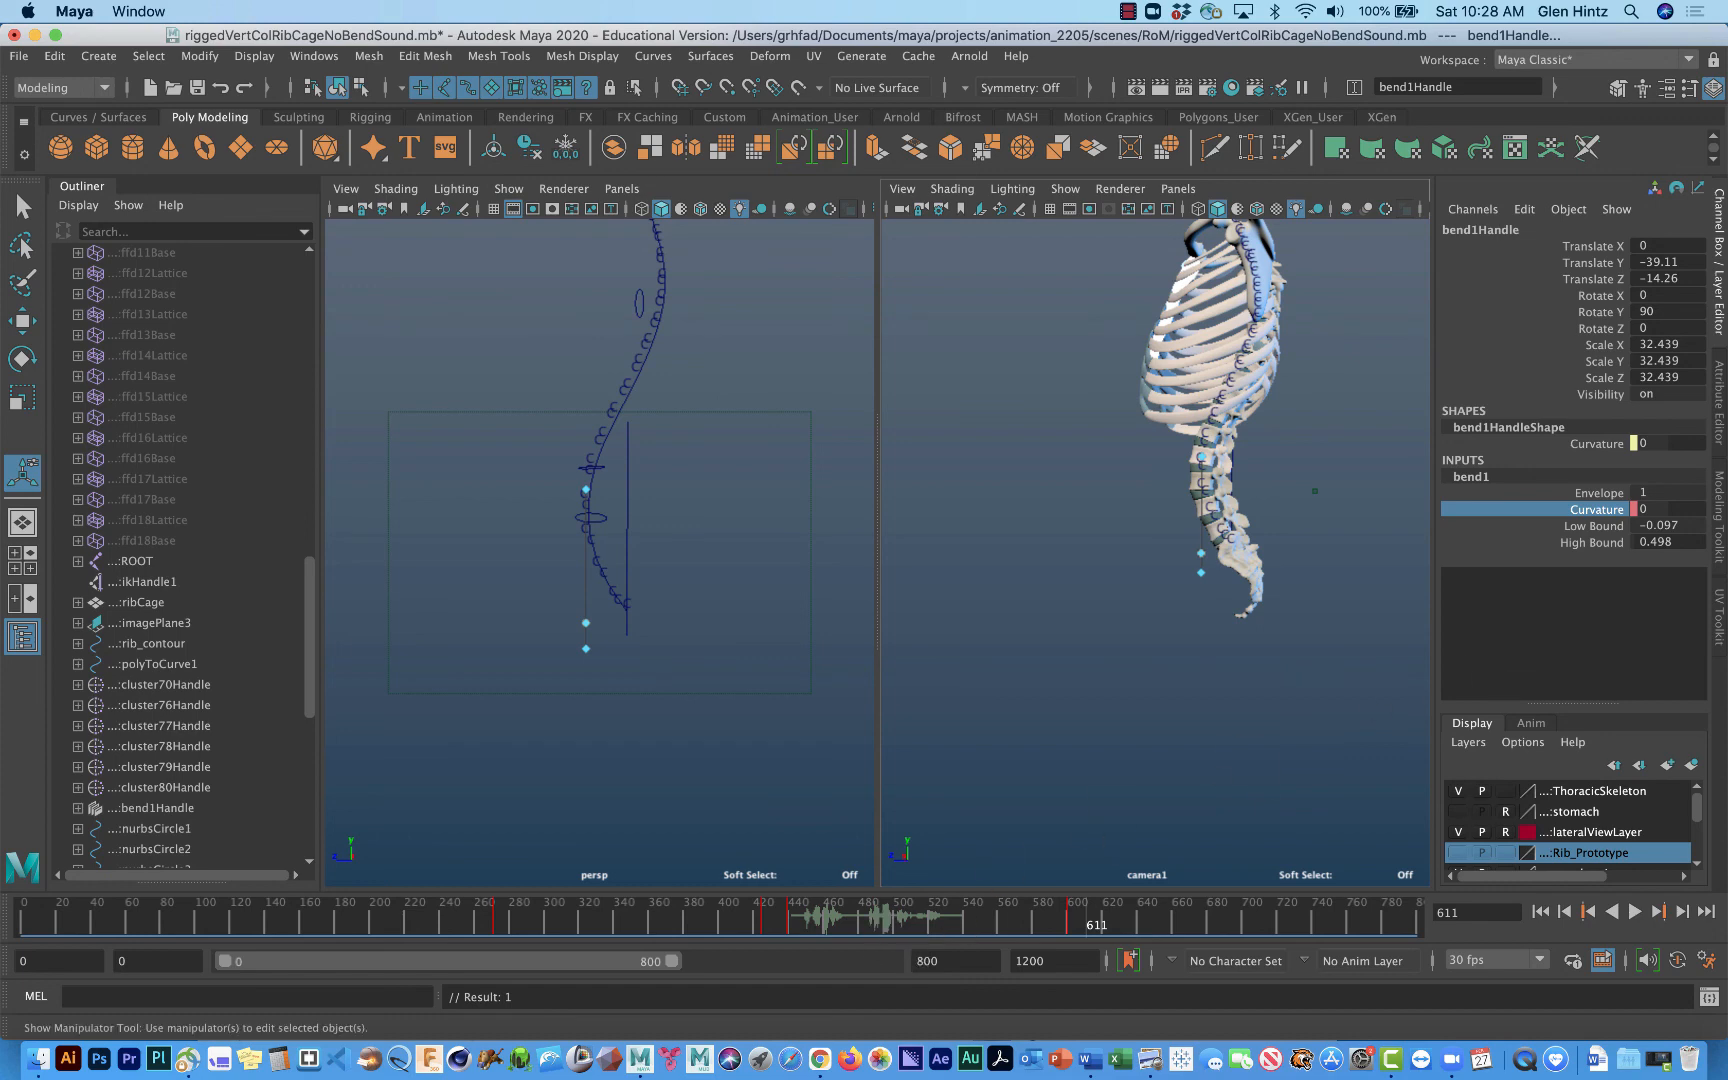
Step: Open the attributes of the extension30_04 audio node and set its offset to 610
click(1721, 425)
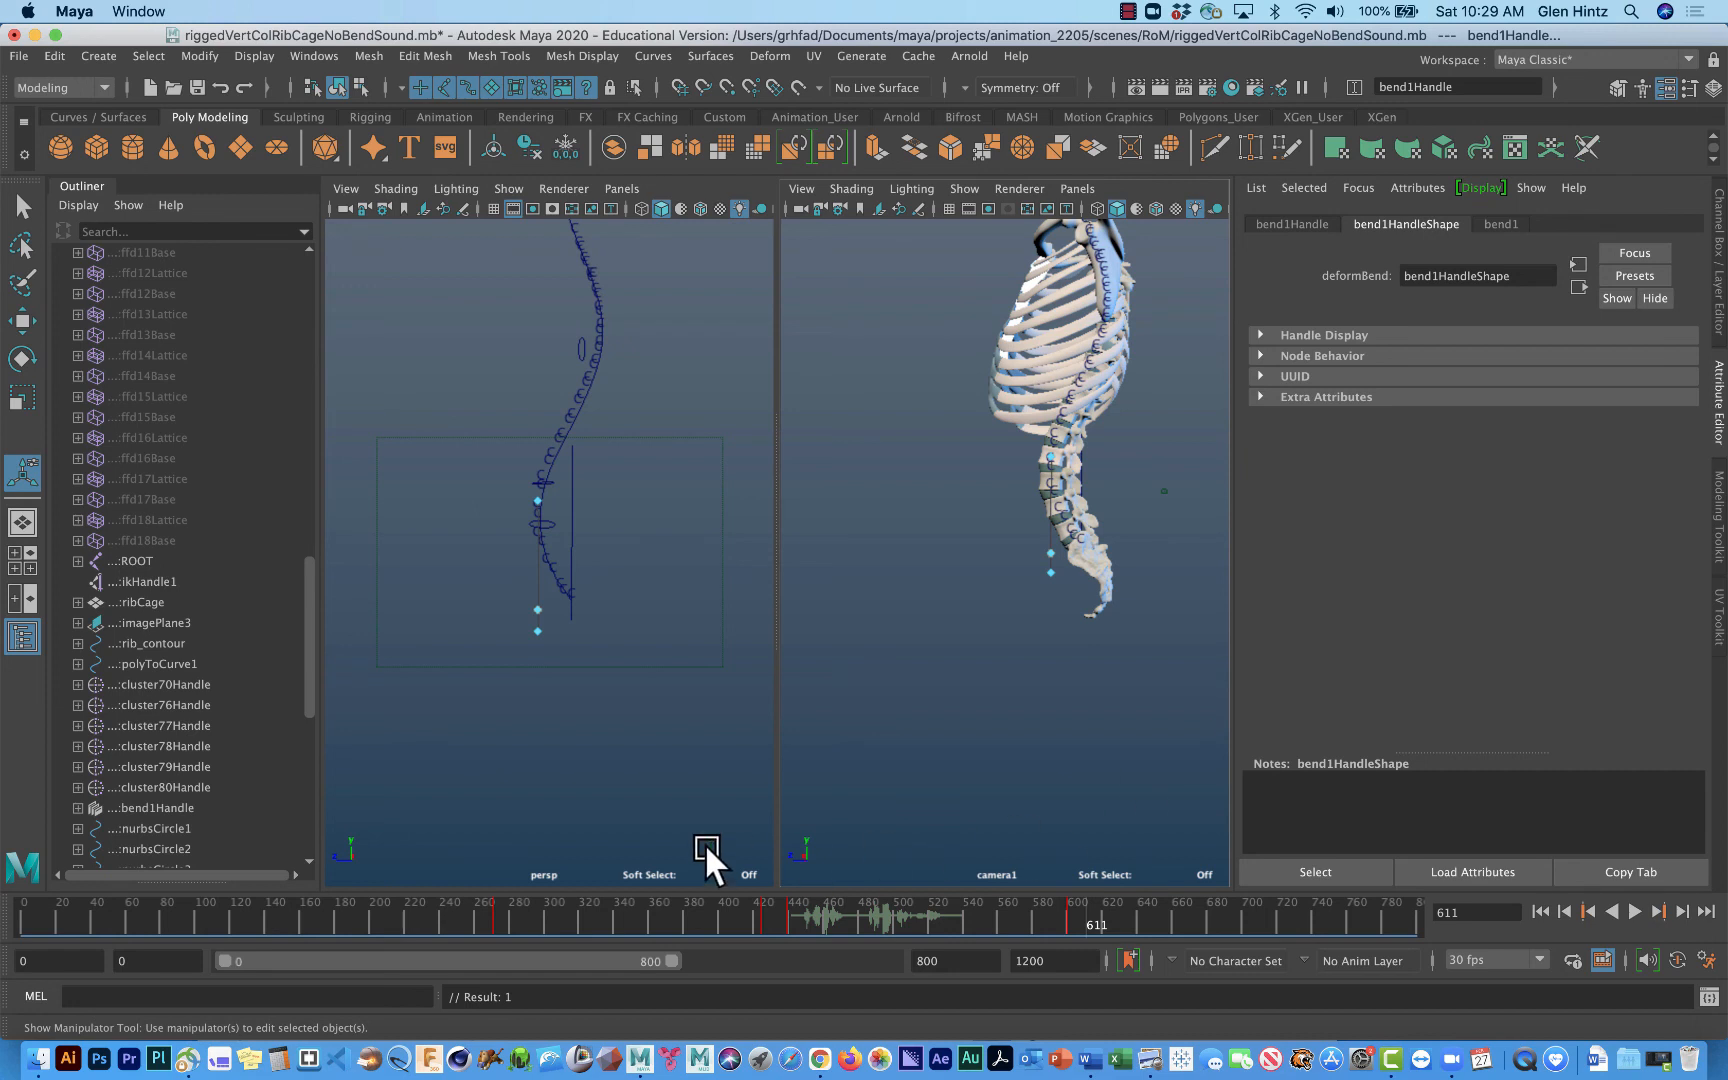
drag(310, 657, 267, 825)
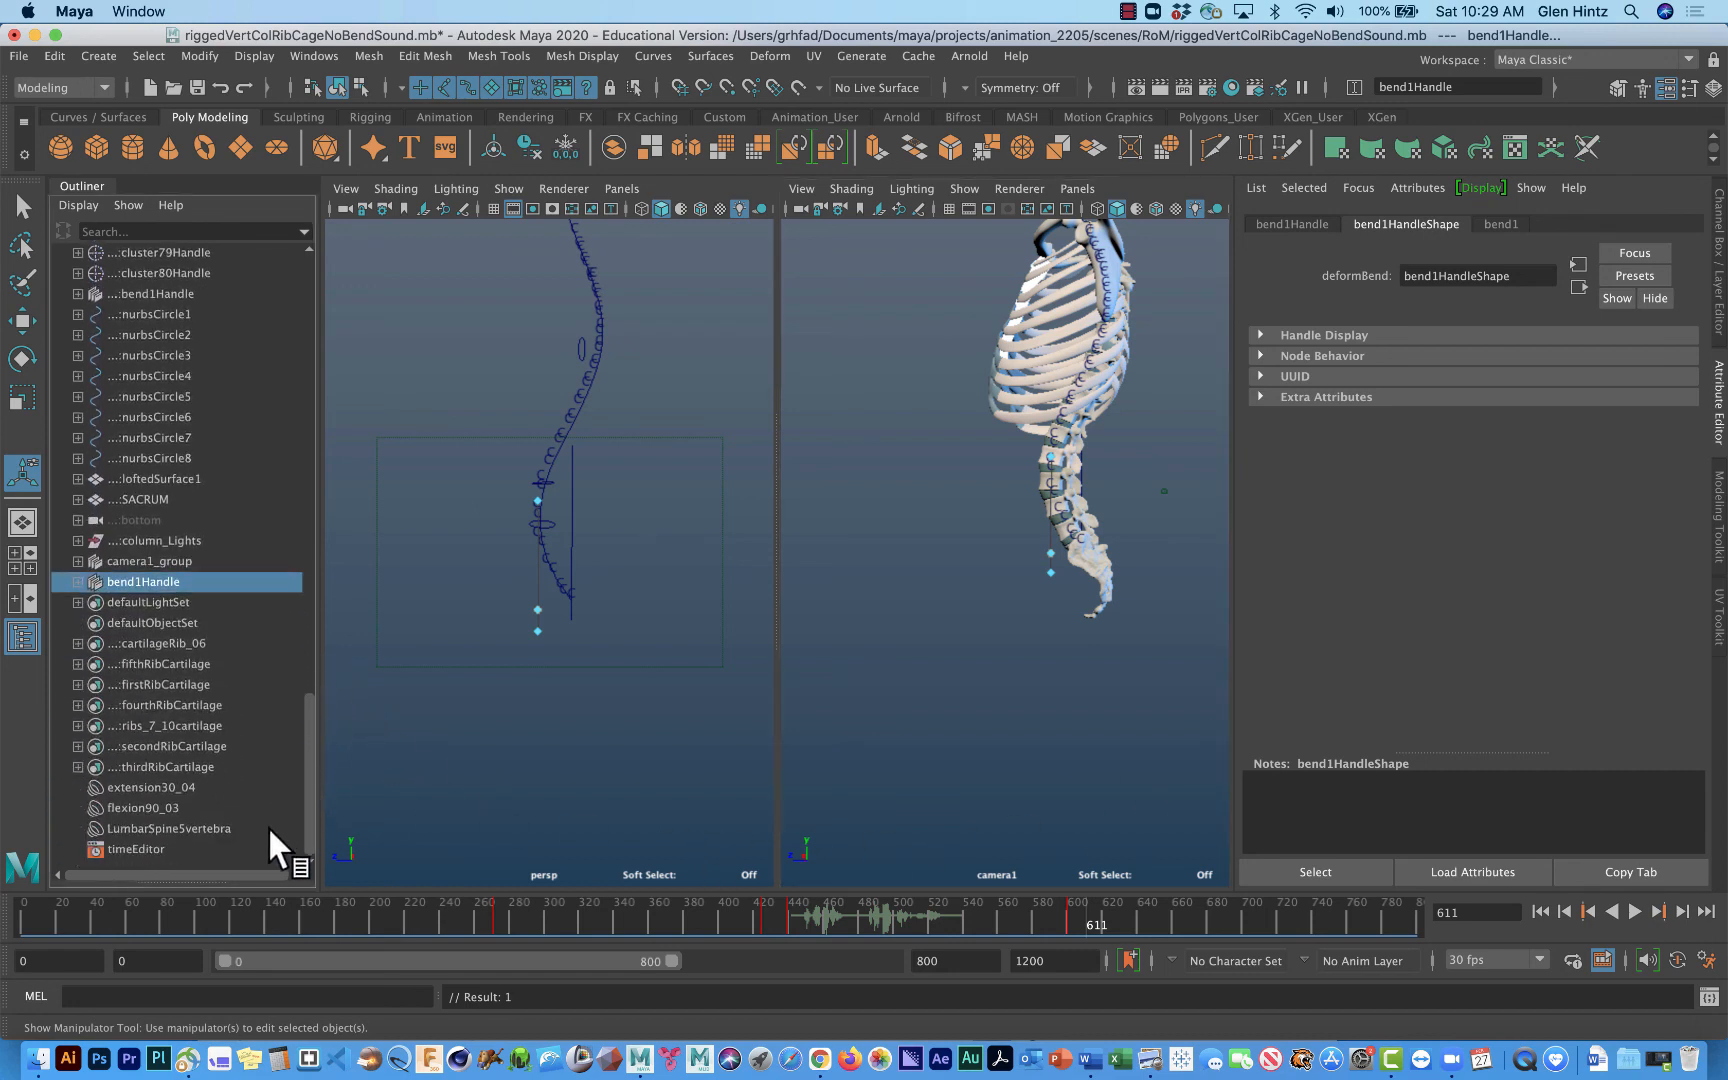
click(126, 786)
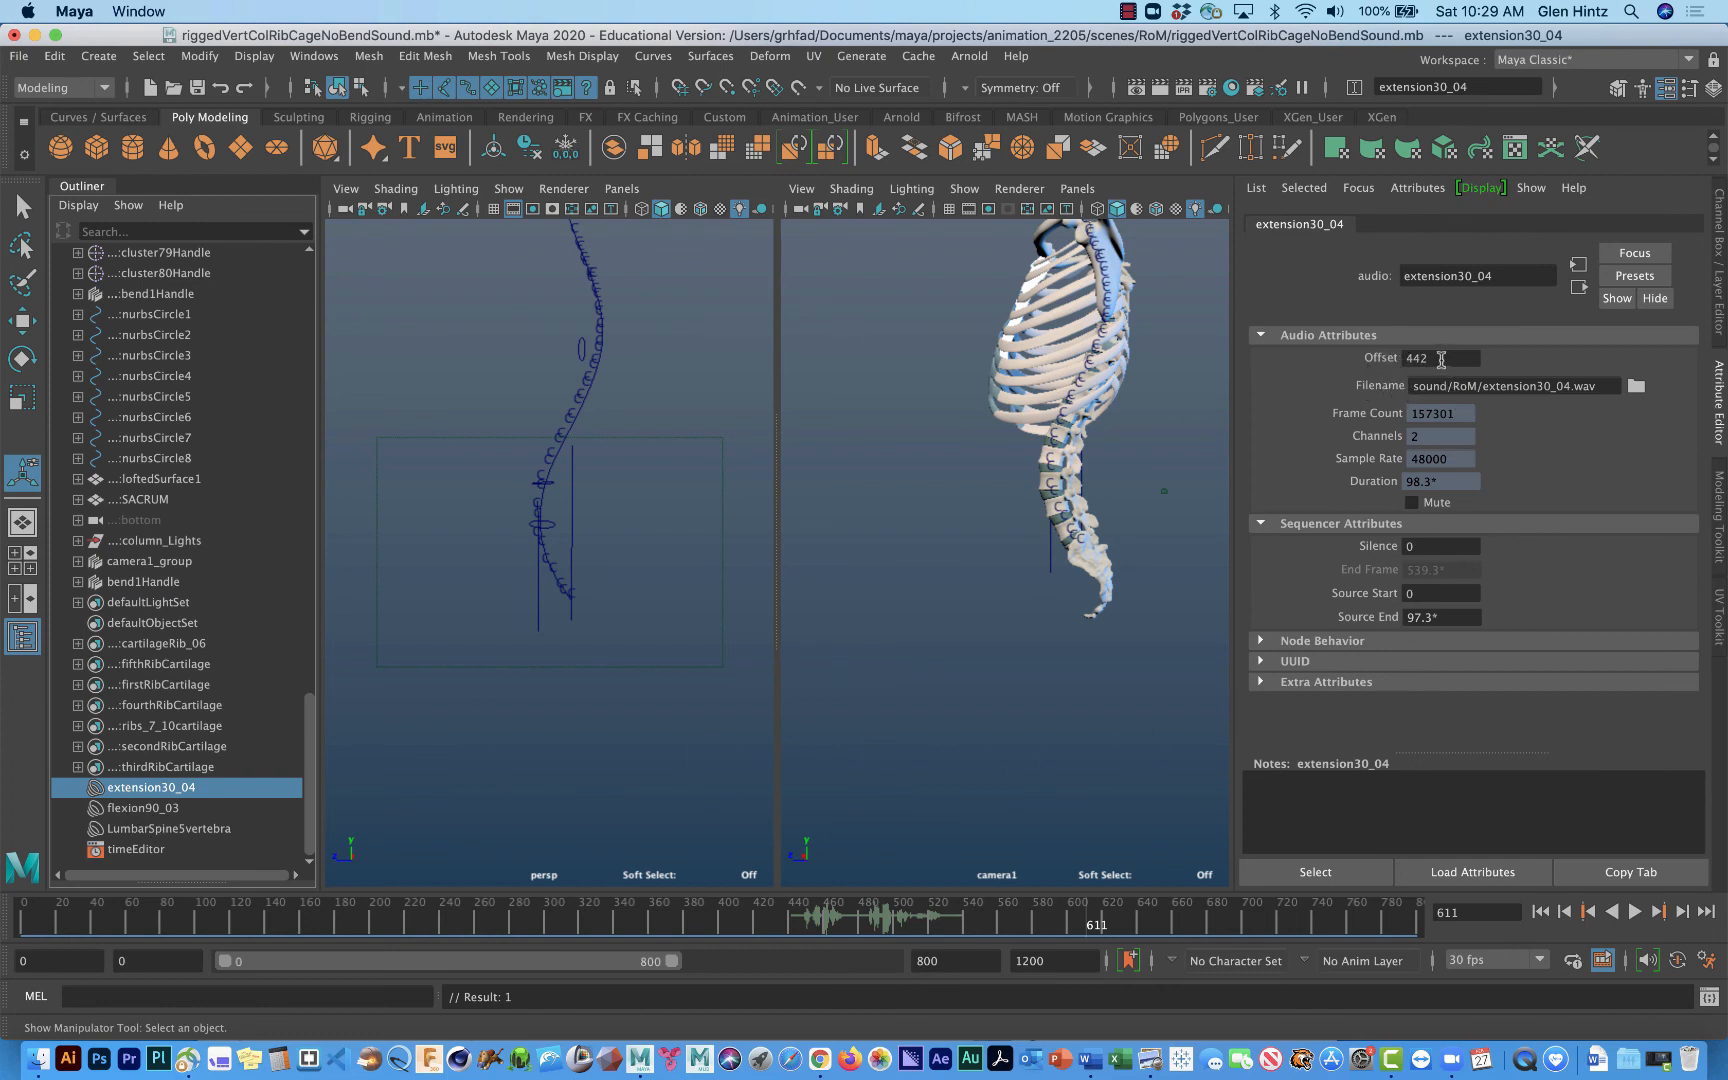
drag(1441, 359, 1411, 362)
key(Return)
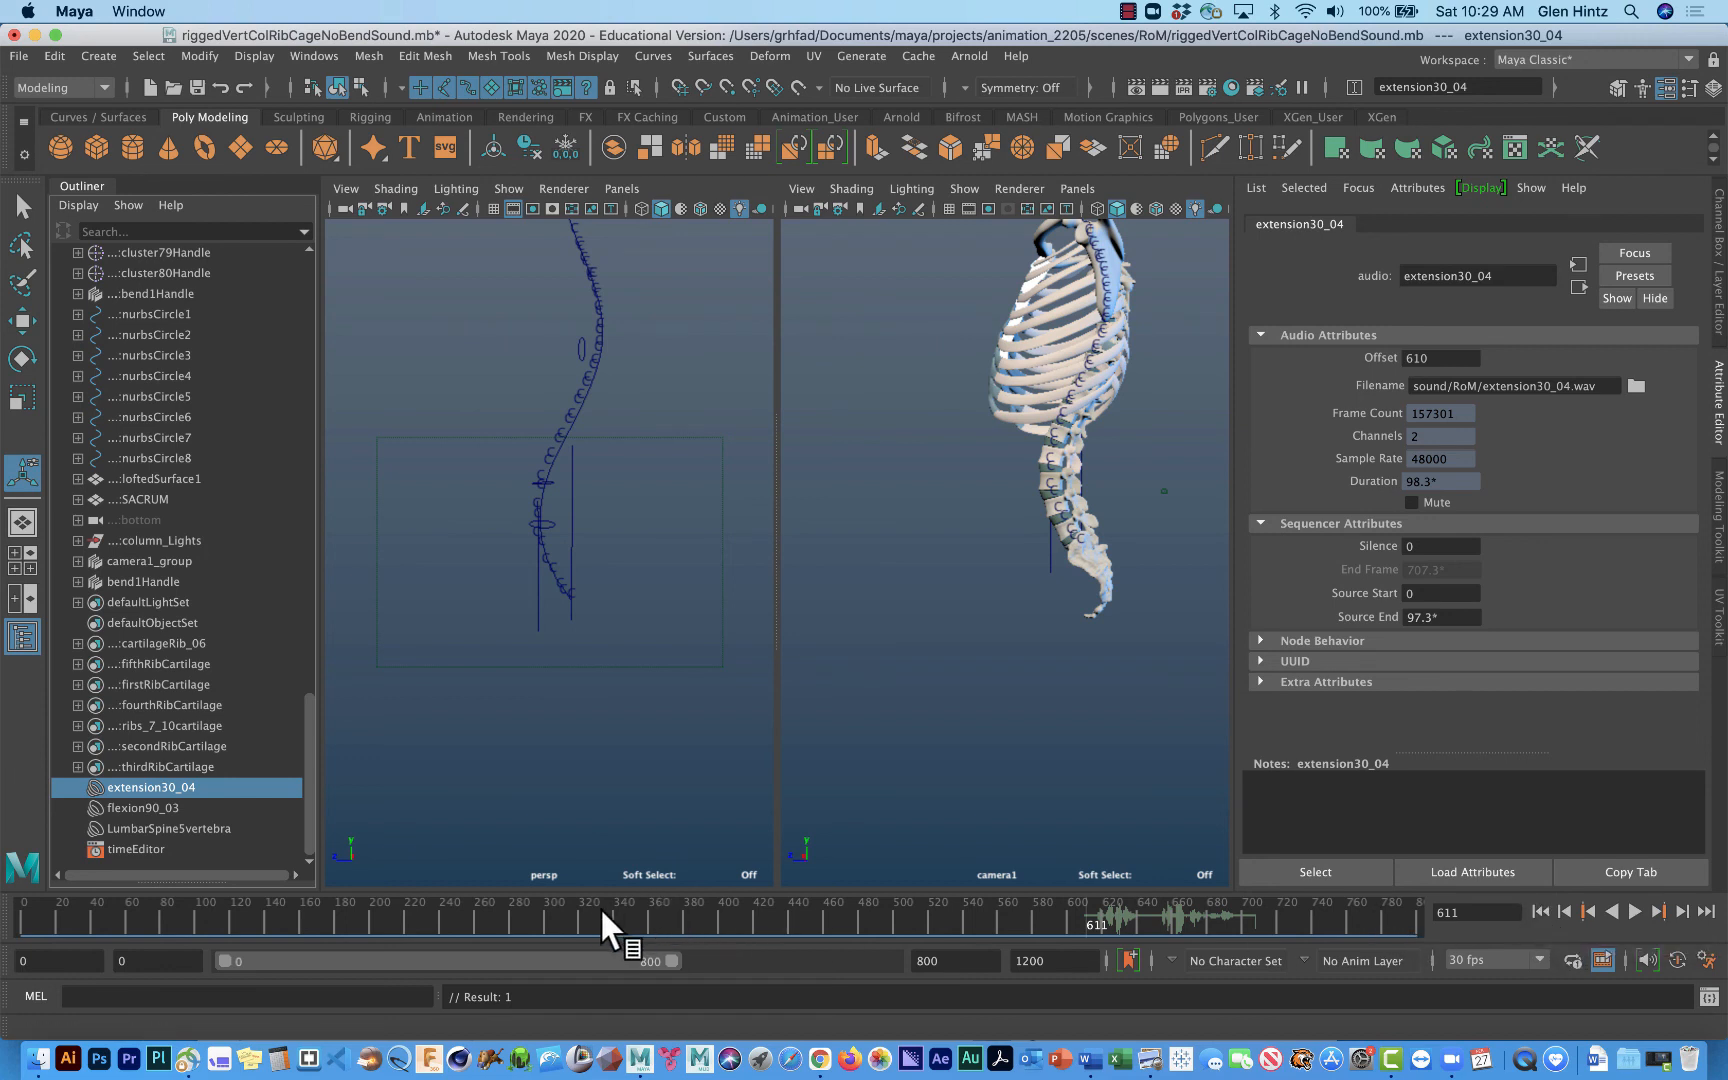
Step: Scrub through the extension audio, park the timeline at frame 598 and select the referenced ThoracicSkeleton bend handle
mouse_move(512, 910)
mouse_down()
mouse_move(405, 910)
mouse_move(1079, 930)
mouse_up()
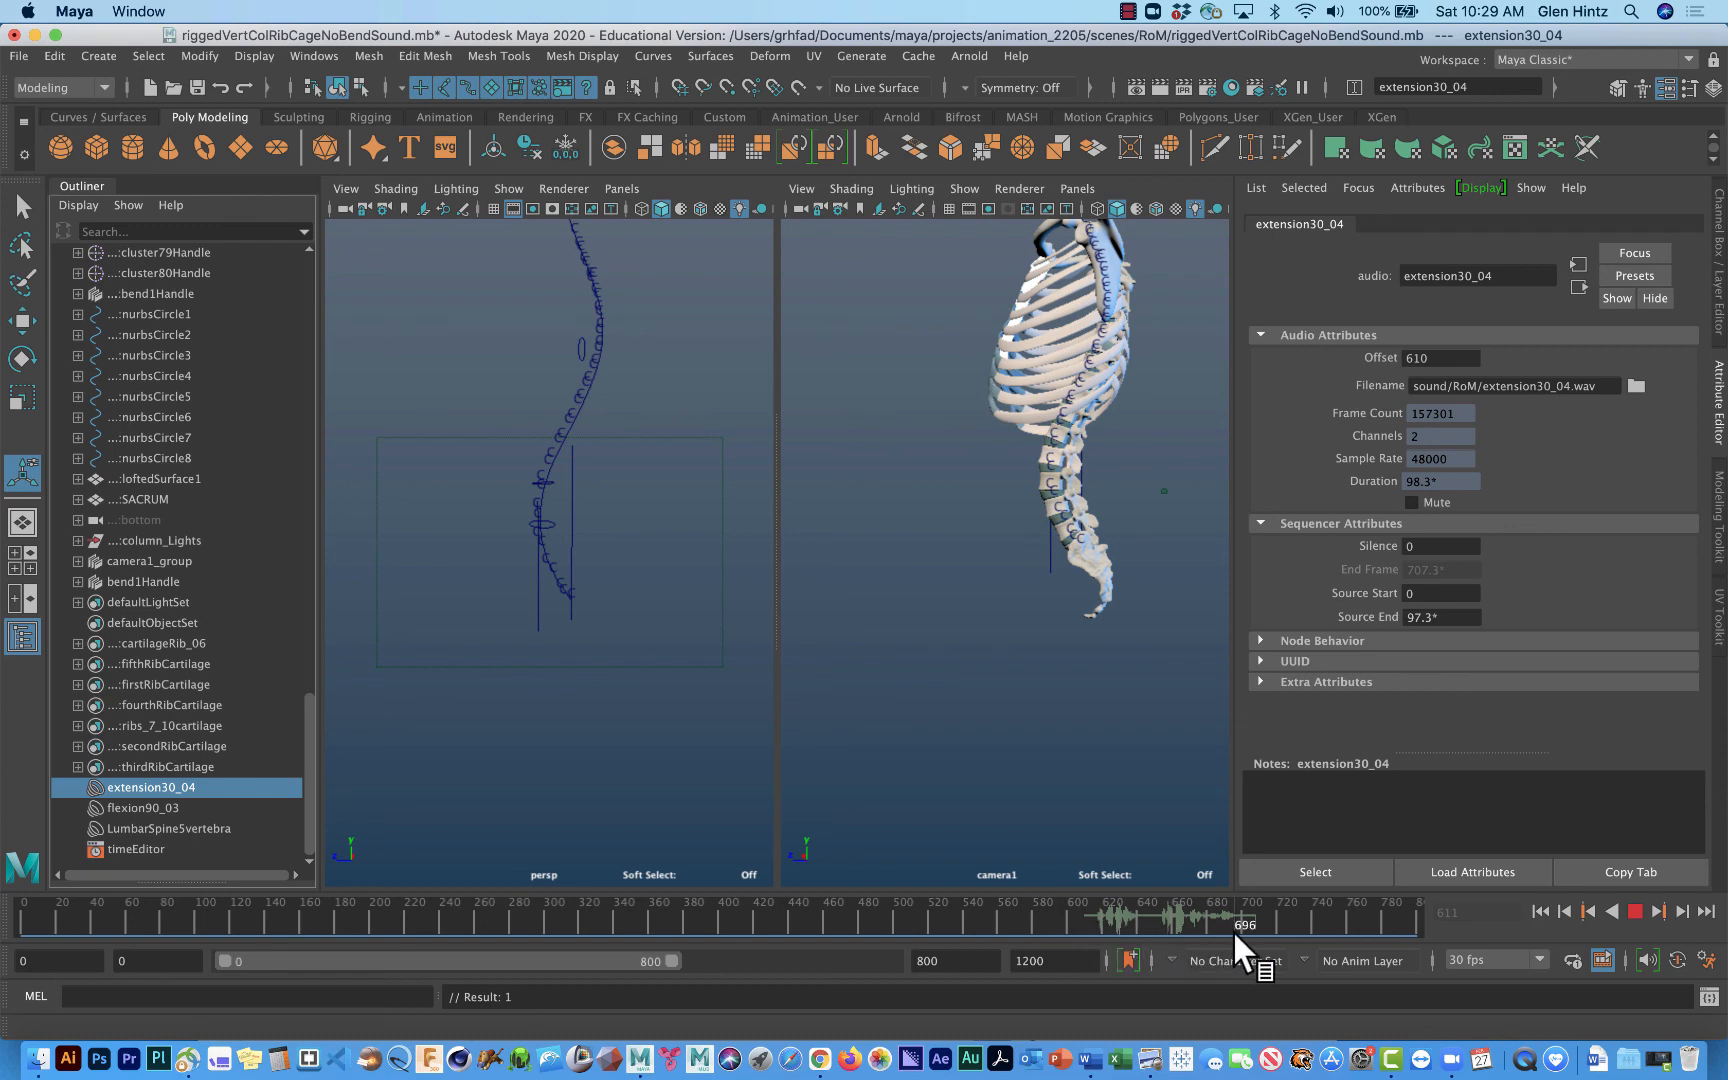
drag(1111, 930, 1060, 930)
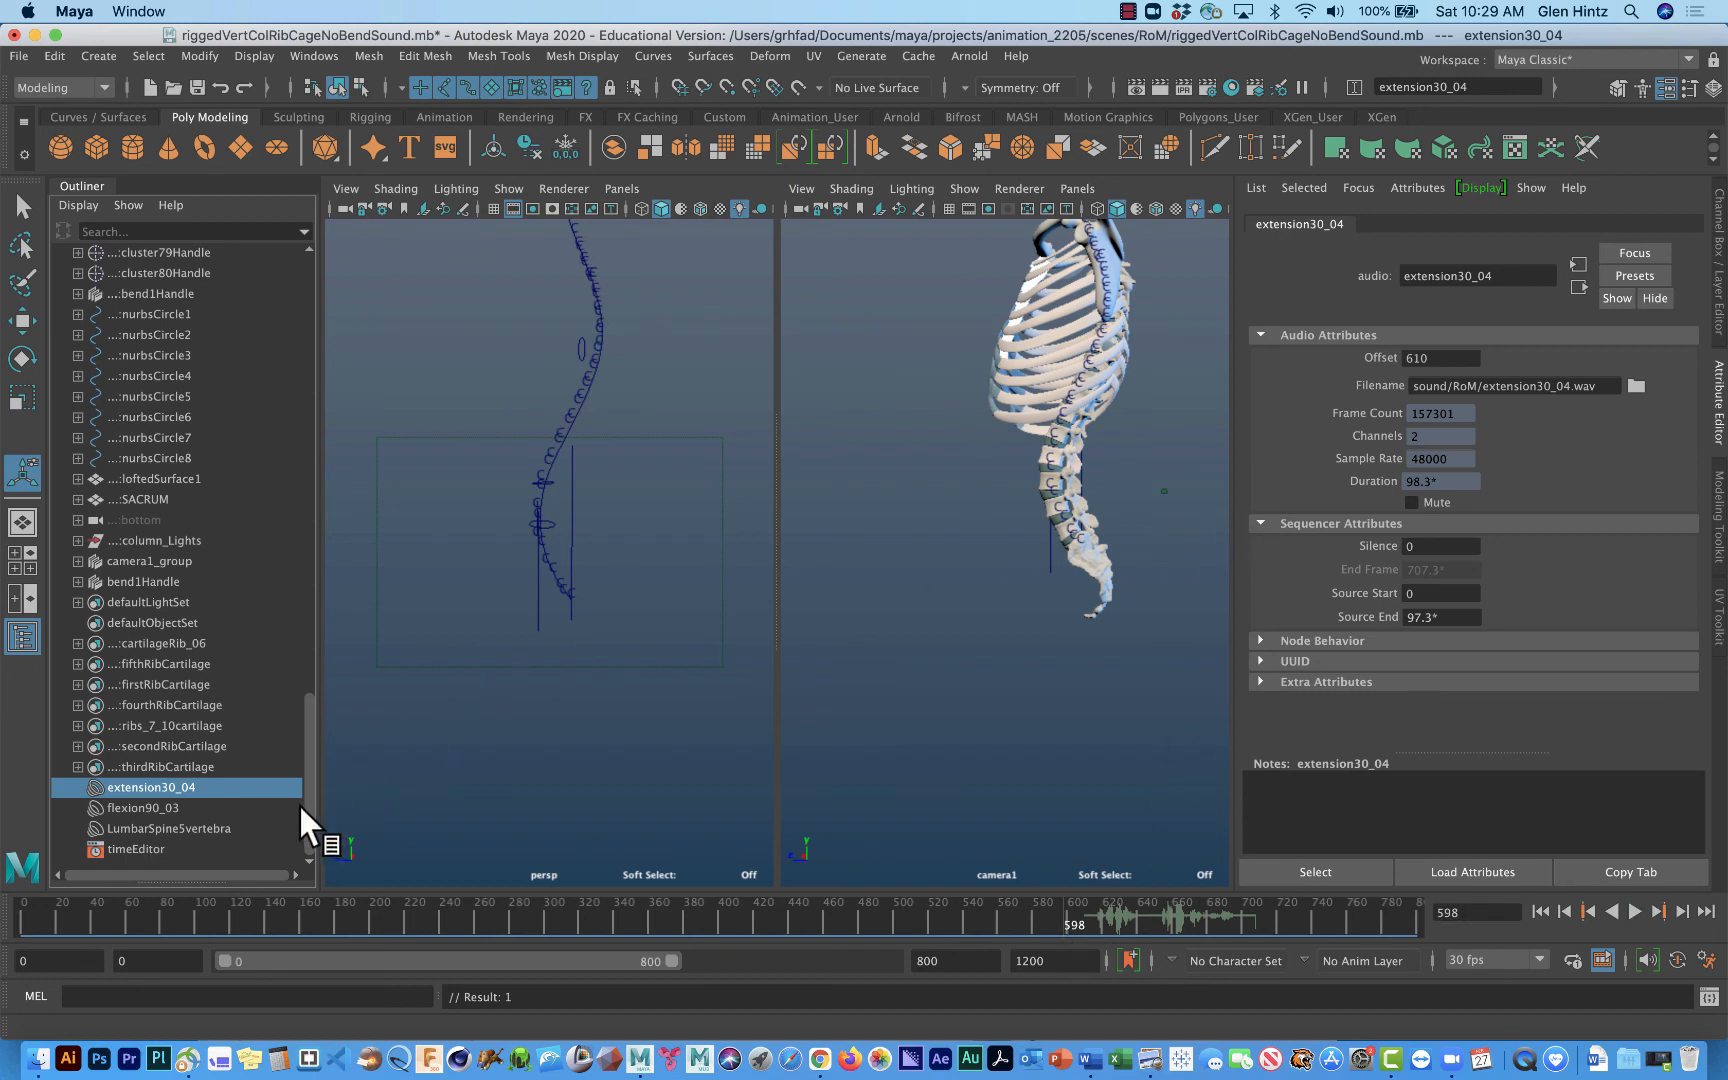
click(572, 528)
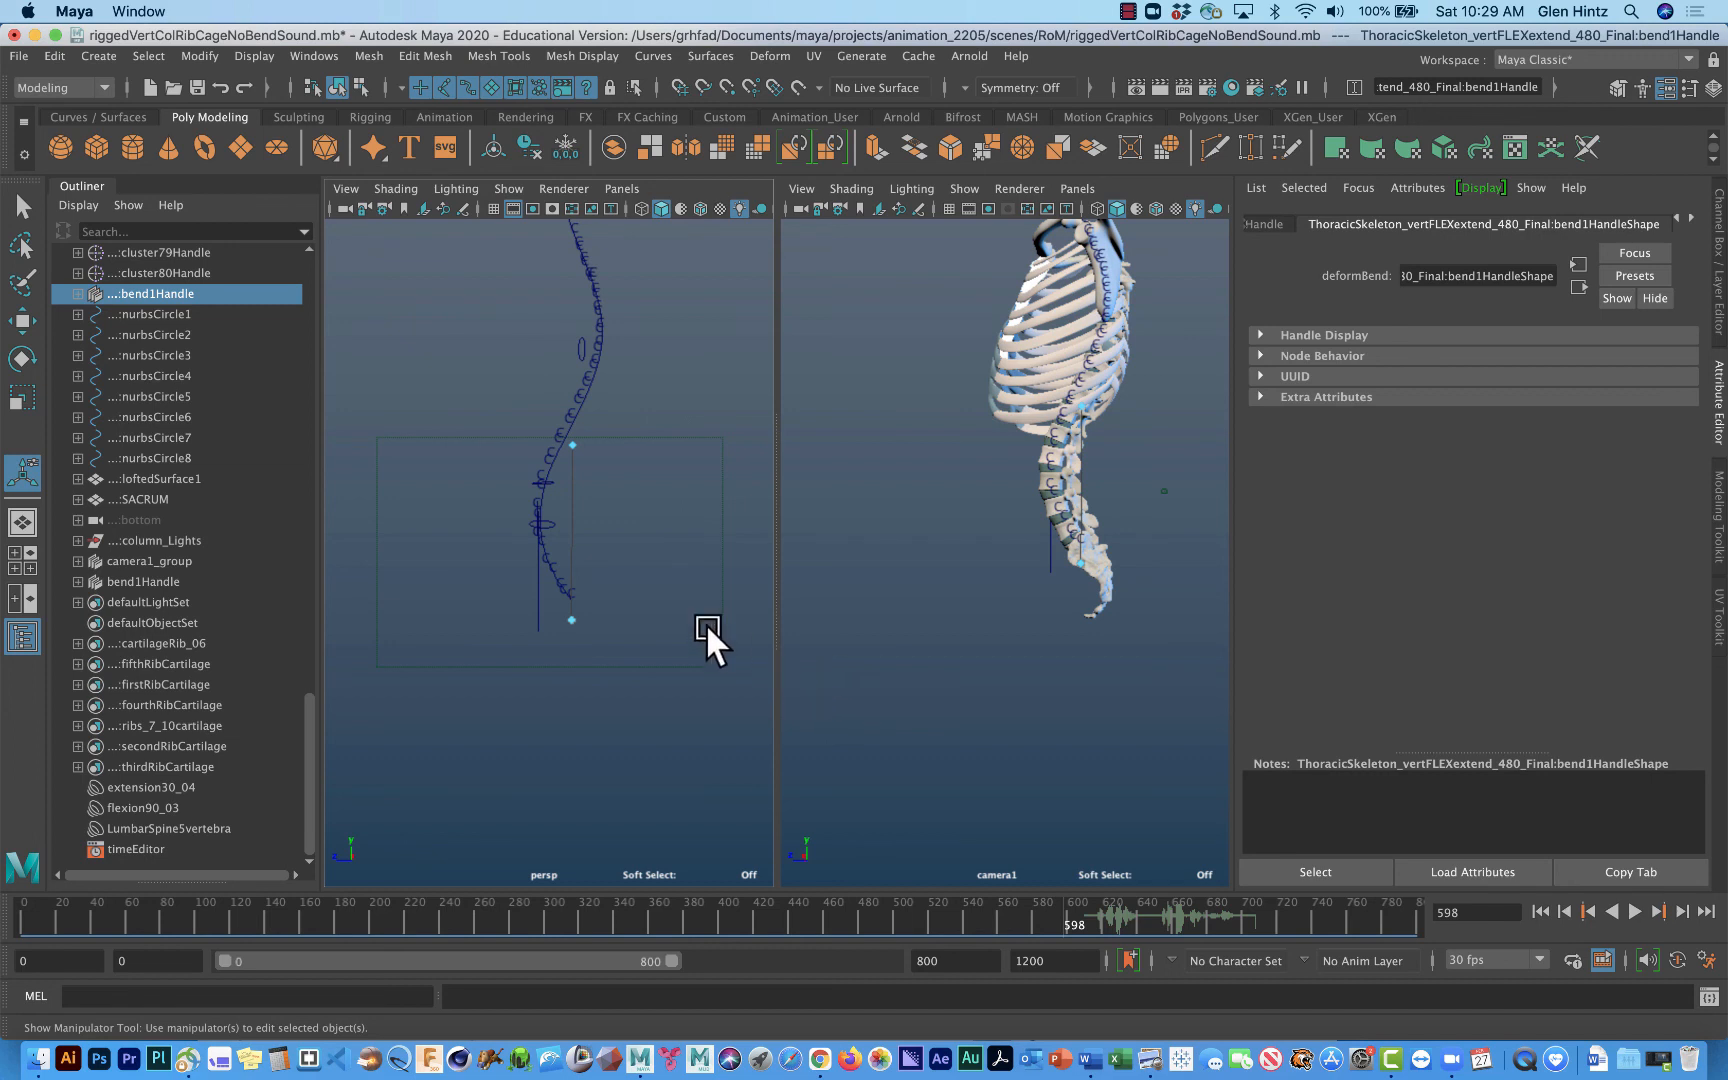
click(1128, 12)
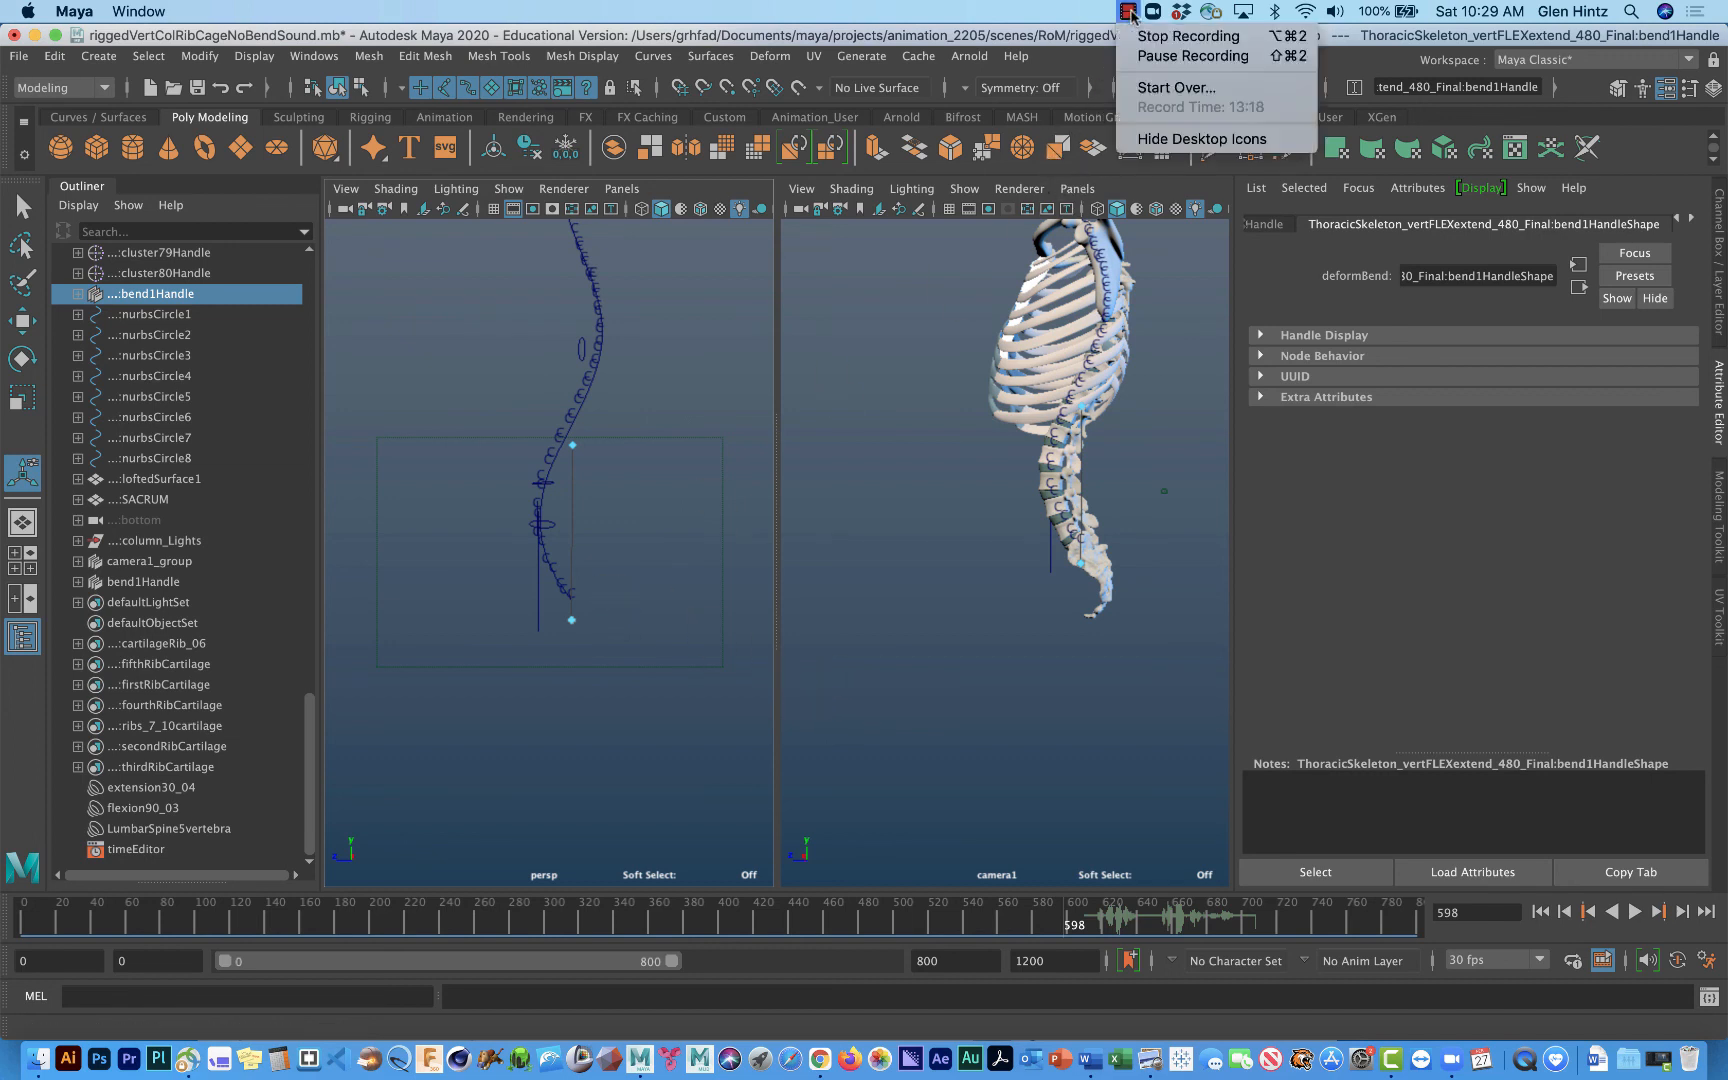